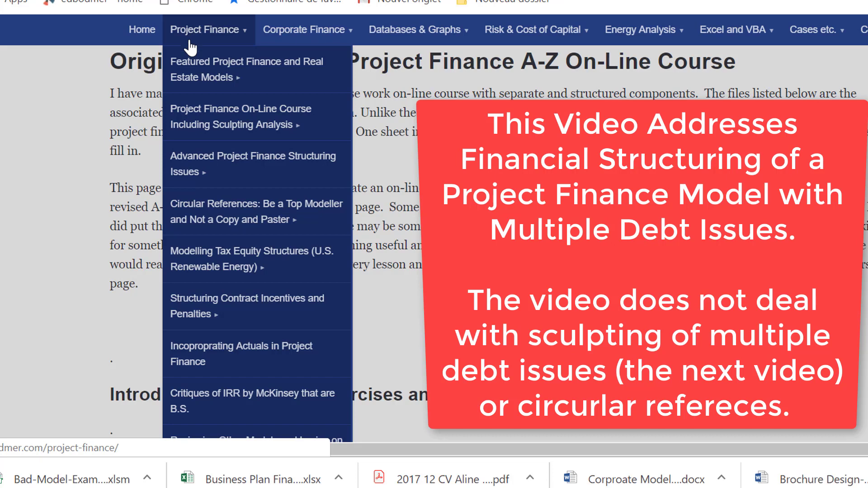
Open the Original (More Basic) Project Finance A-Z On-Line Course page and look through its exercises, Excel files and videos.
mouse_move(211, 123)
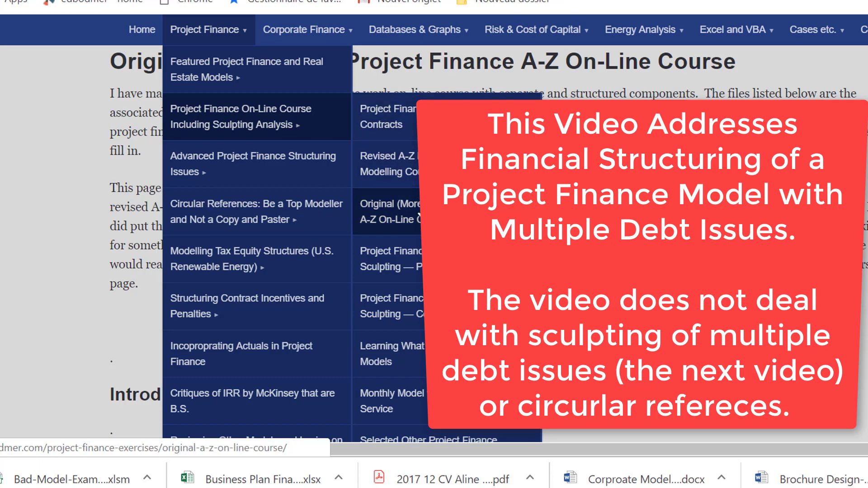
click(420, 215)
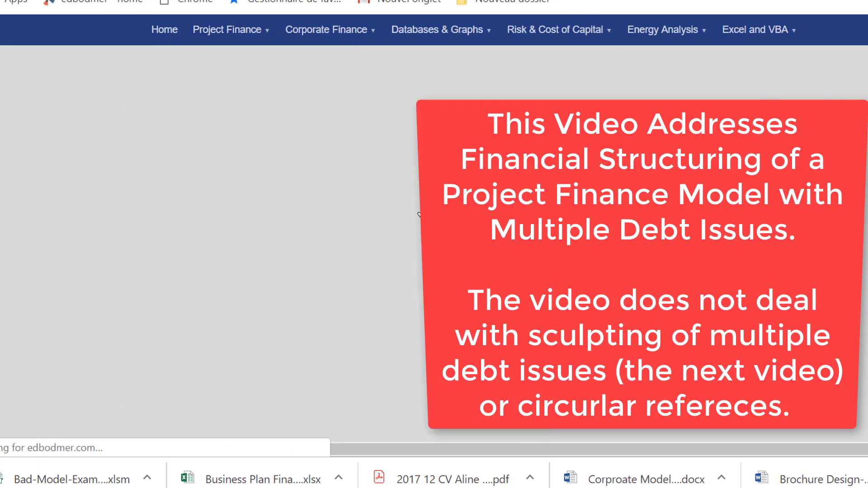
scroll(426, 337, down, 4)
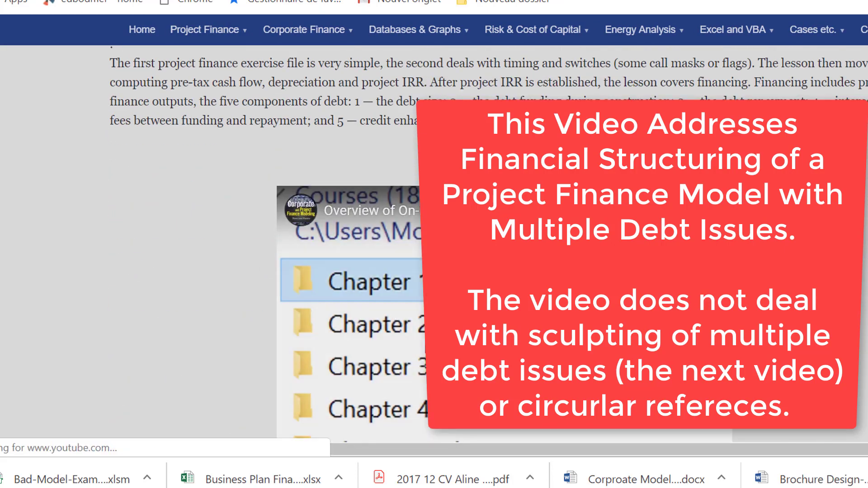
scroll(425, 337, down, 4)
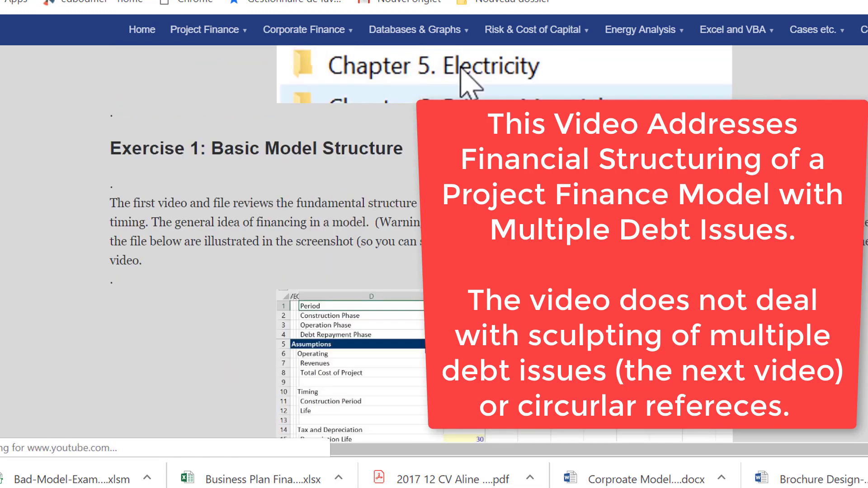
scroll(466, 79, down, 8)
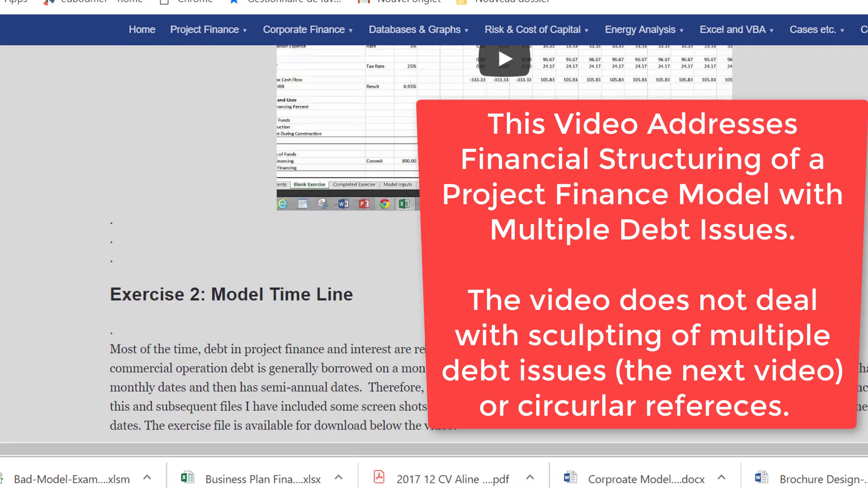
scroll(425, 244, down, 10)
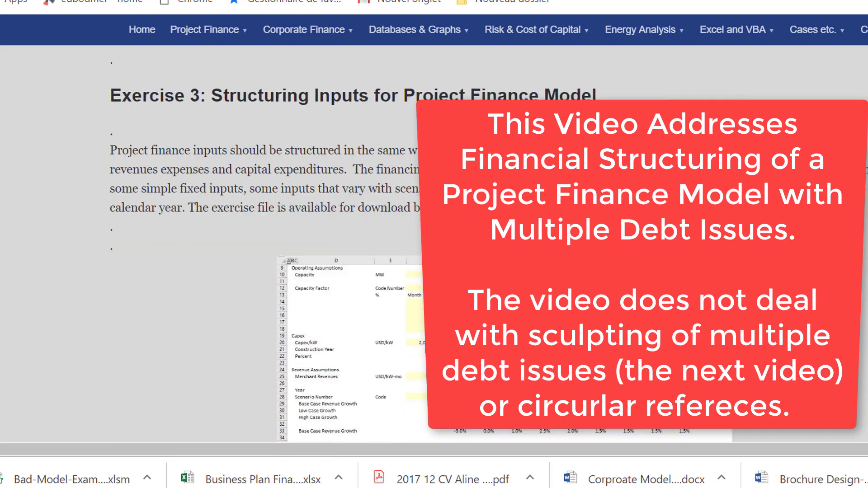
scroll(425, 244, down, 5)
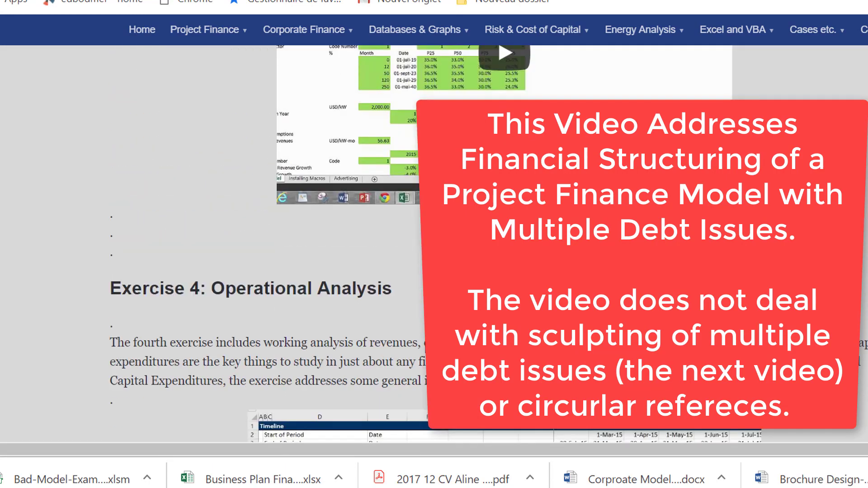
scroll(425, 341, down, 8)
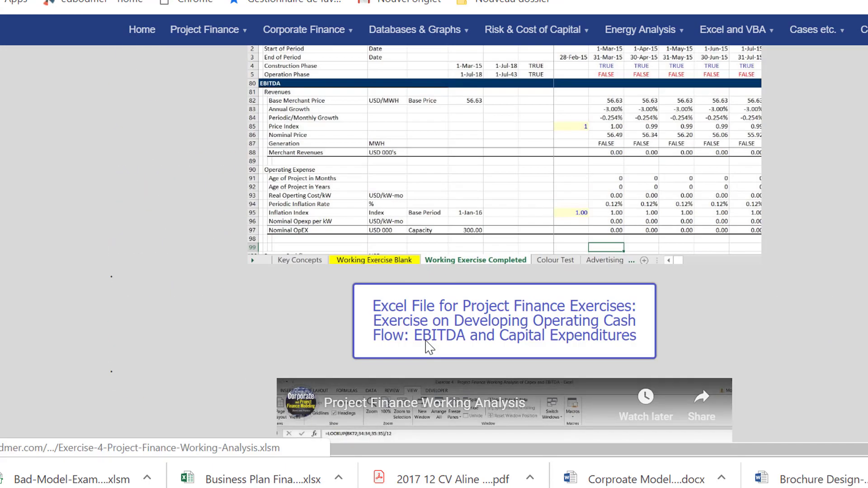
scroll(425, 341, down, 7)
scroll(429, 347, down, 10)
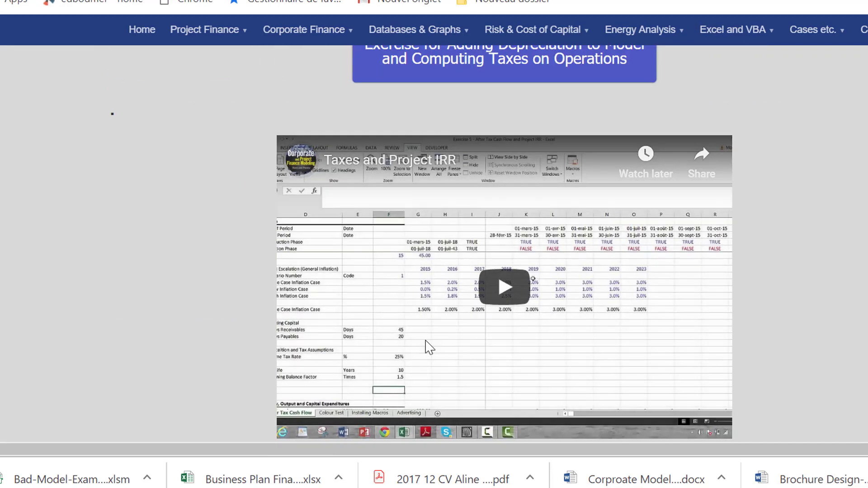
scroll(429, 347, down, 5)
scroll(429, 347, down, 8)
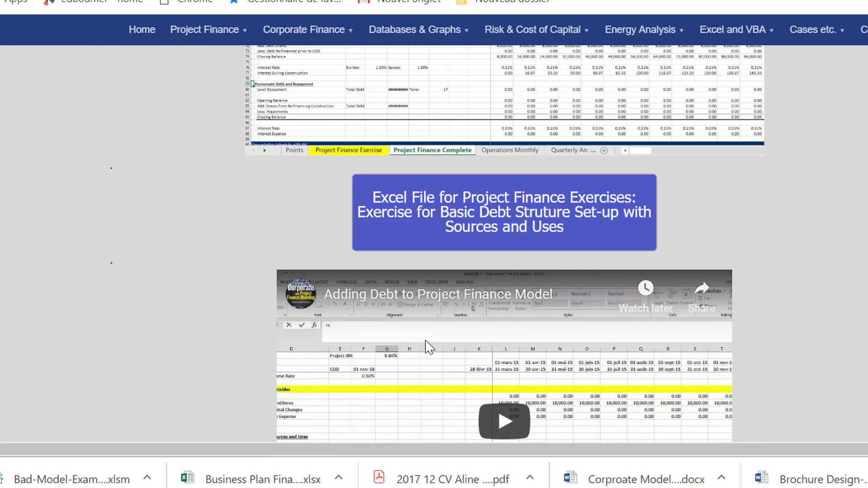
scroll(429, 347, down, 10)
scroll(425, 340, down, 8)
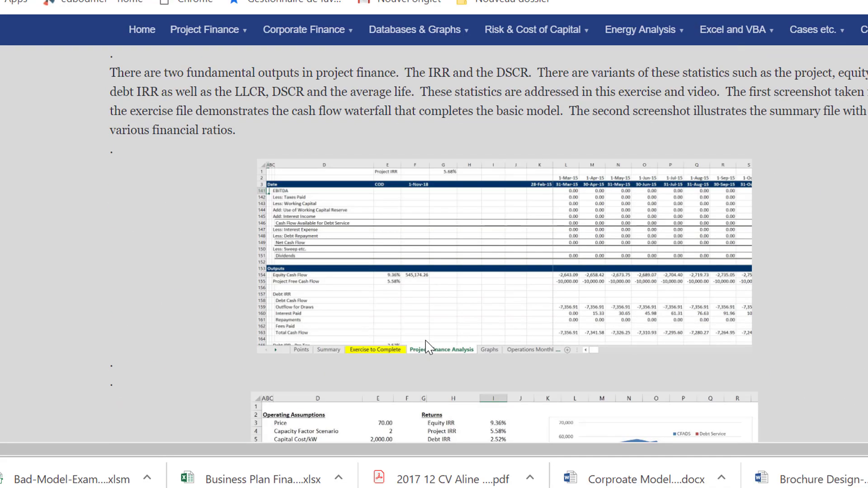
scroll(425, 339, down, 9)
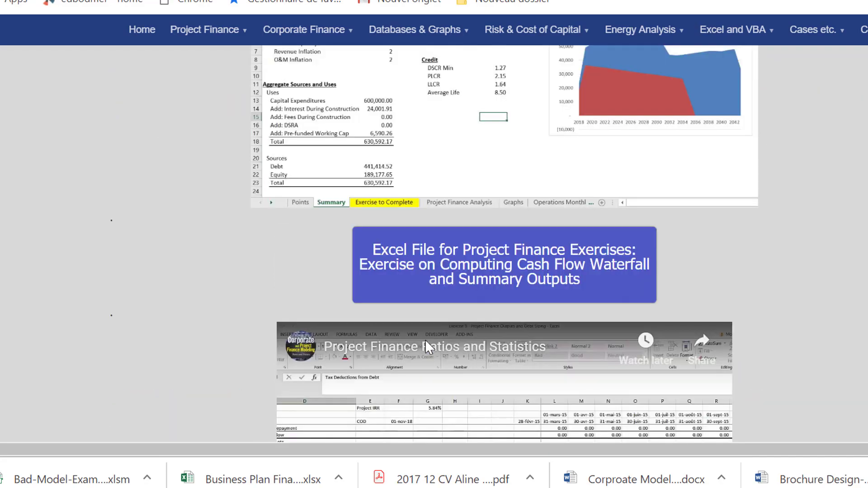
scroll(425, 340, up, 20)
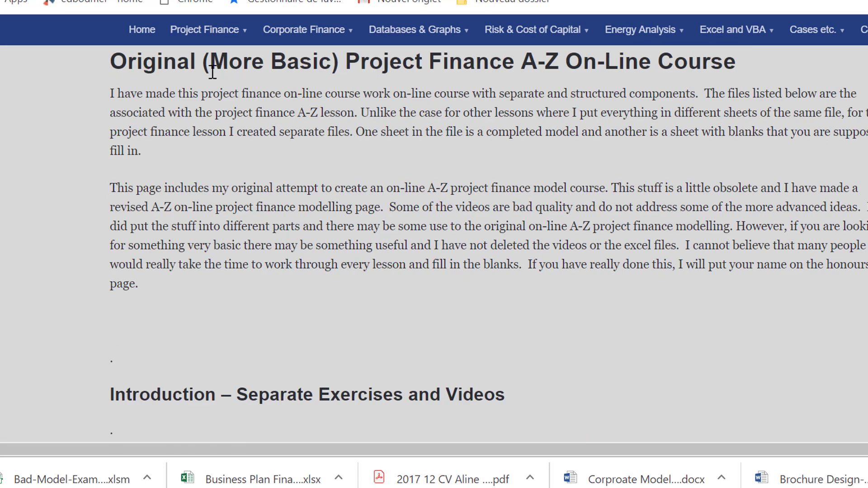
Open the Revised A-Z Project Finance On-Line Modelling Course page and go to Part 7 on debt assumptions and debt schedules.
mouse_move(232, 32)
mouse_move(241, 108)
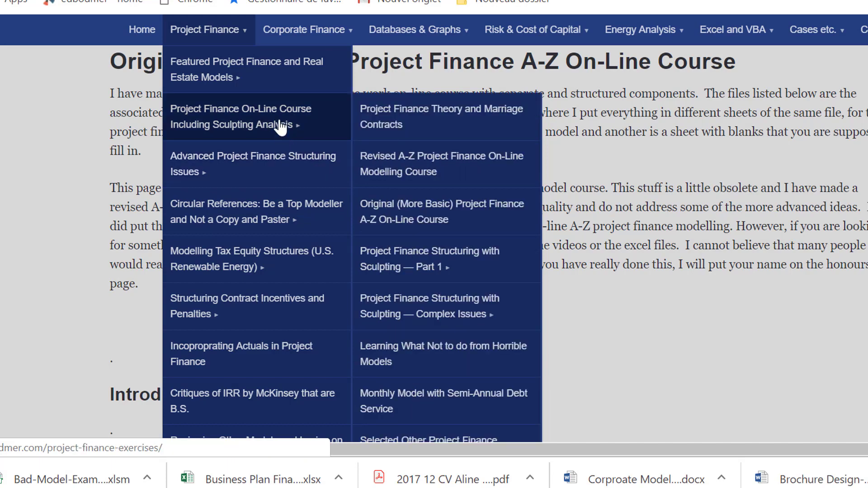
click(401, 172)
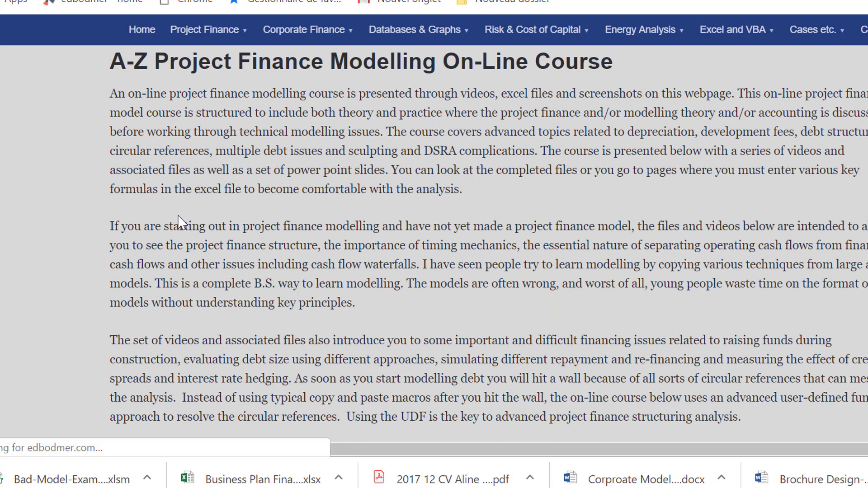
scroll(179, 221, down, 15)
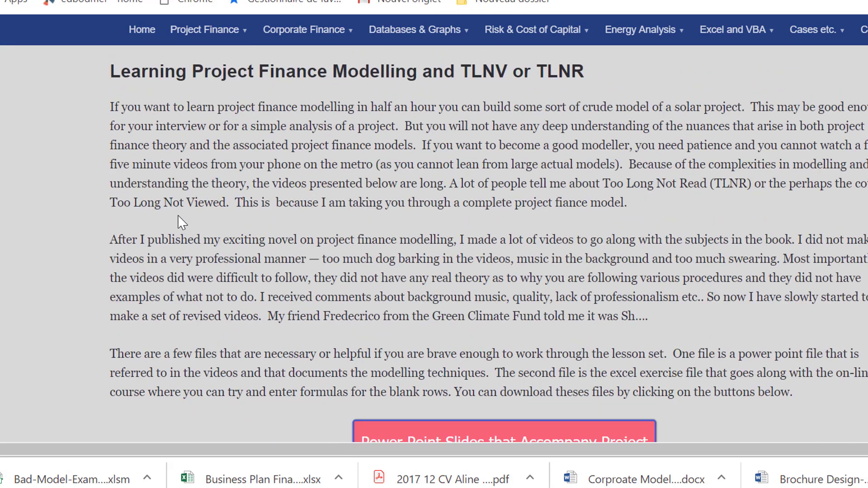
scroll(183, 223, down, 8)
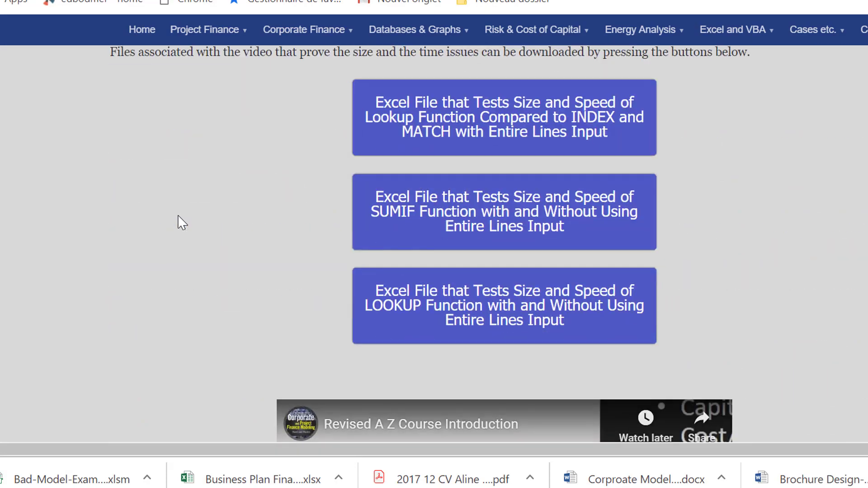
scroll(182, 223, down, 2)
scroll(182, 223, down, 20)
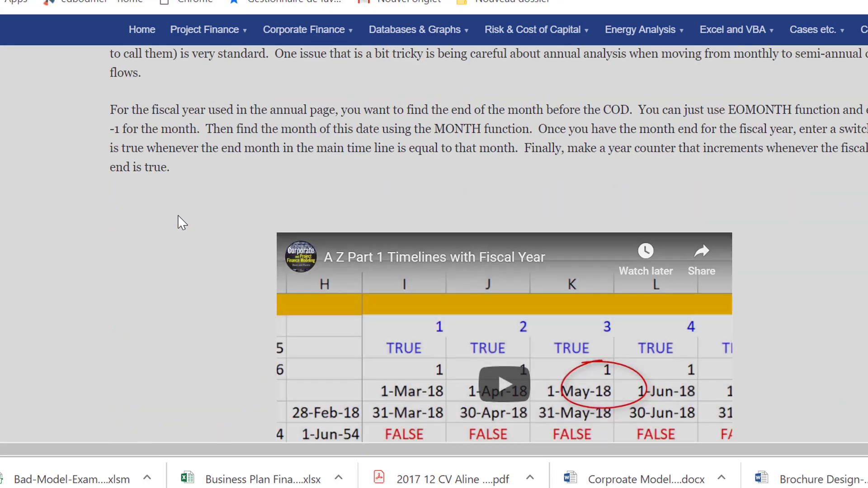
scroll(182, 222, down, 20)
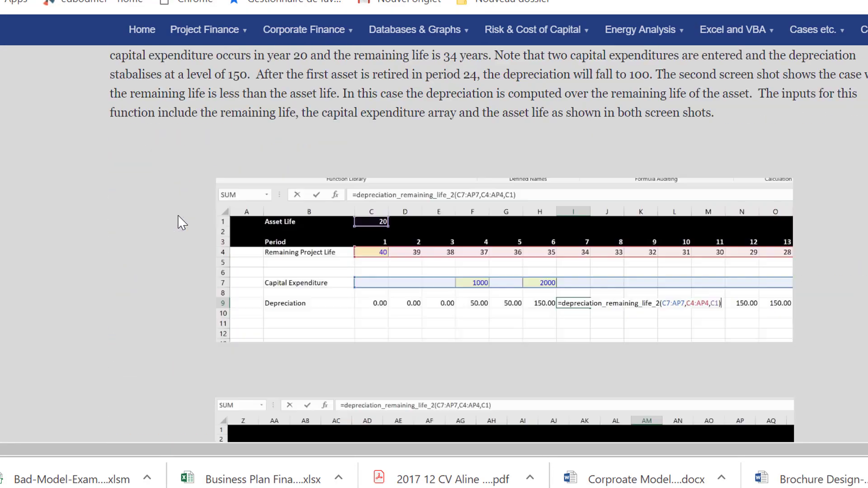
scroll(182, 222, down, 20)
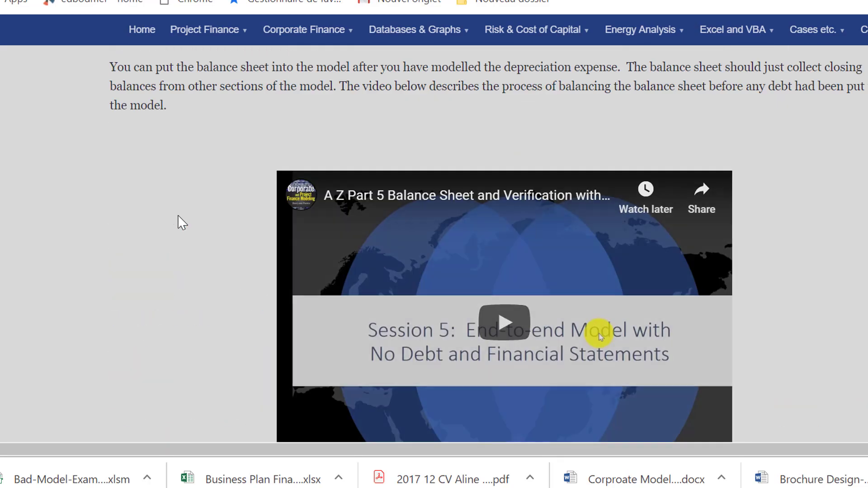
scroll(182, 222, up, 4)
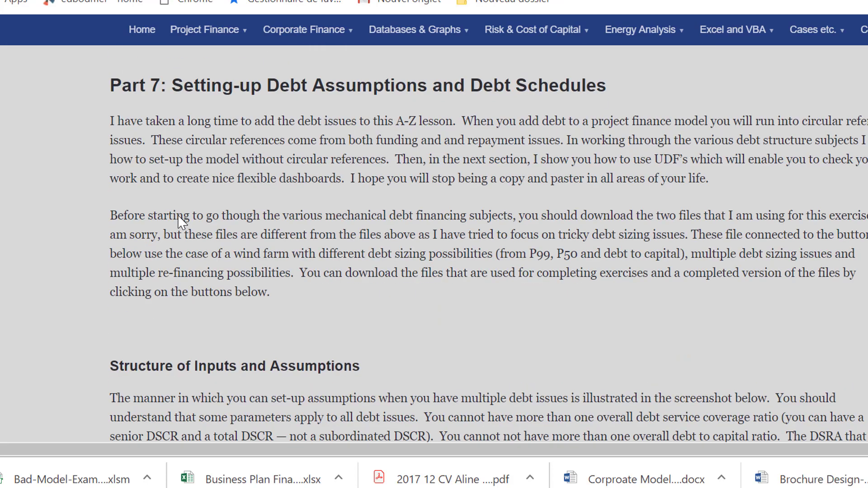
Examine the Structure of Inputs and Assumptions section of Part 7, covering general debt parameters and the issue-by-issue debt inputs.
scroll(178, 215, down, 10)
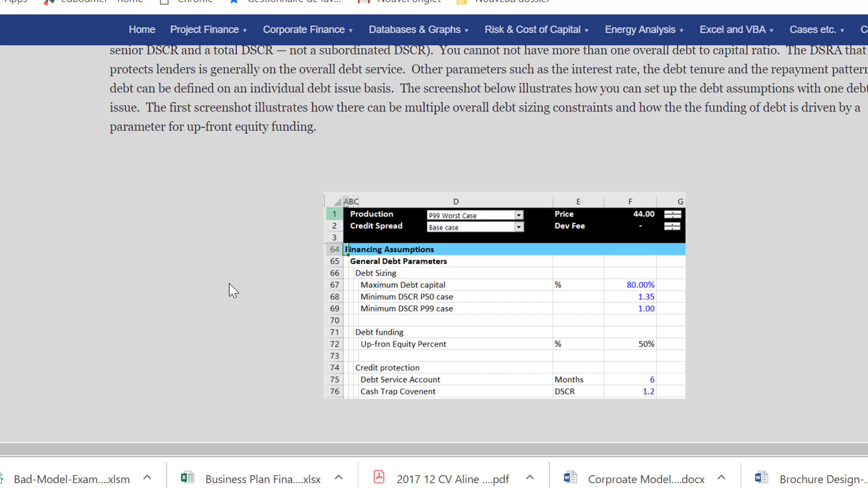
scroll(232, 290, up, 8)
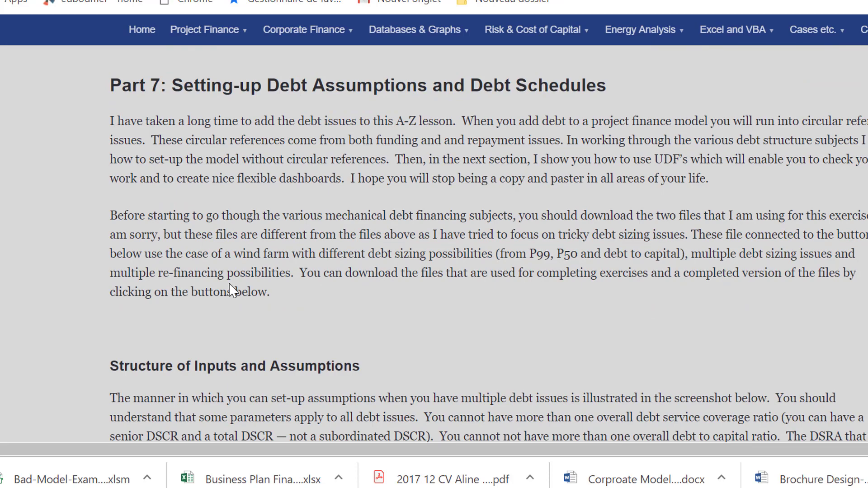
scroll(231, 289, up, 8)
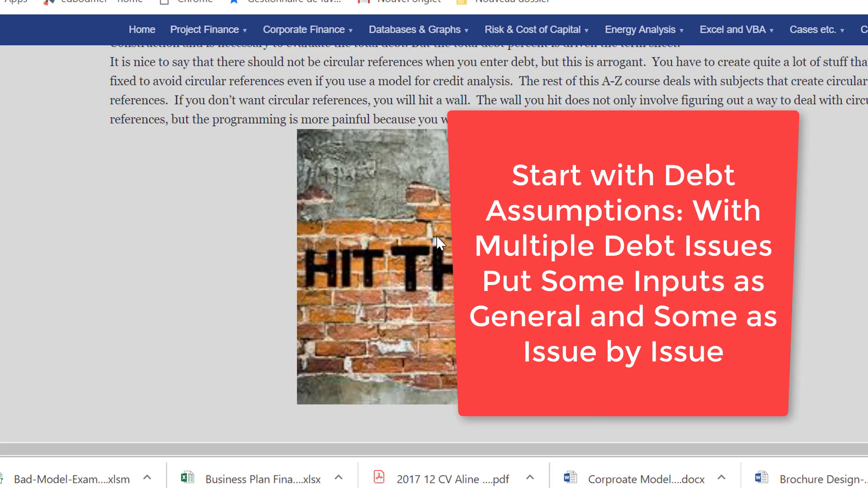
scroll(435, 235, down, 10)
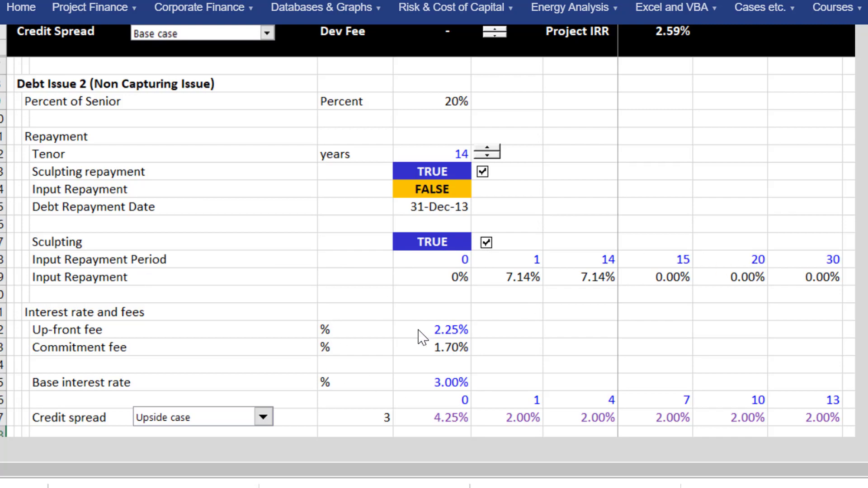
scroll(369, 347, down, 7)
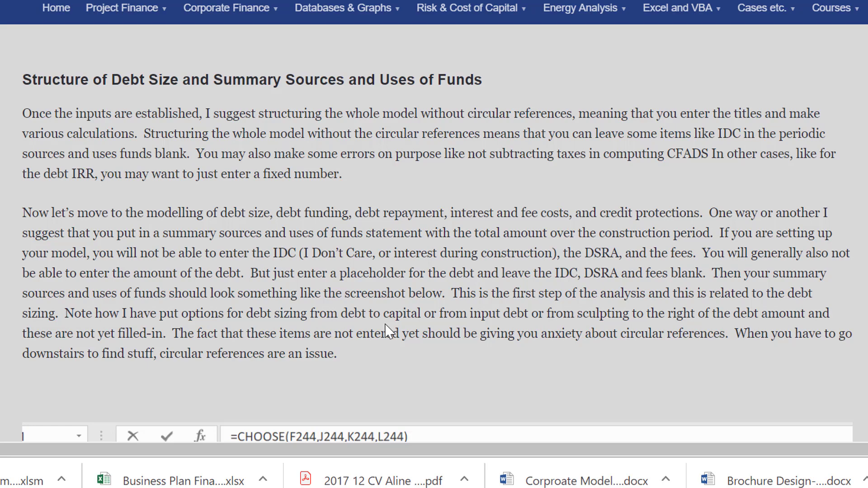
scroll(386, 331, up, 15)
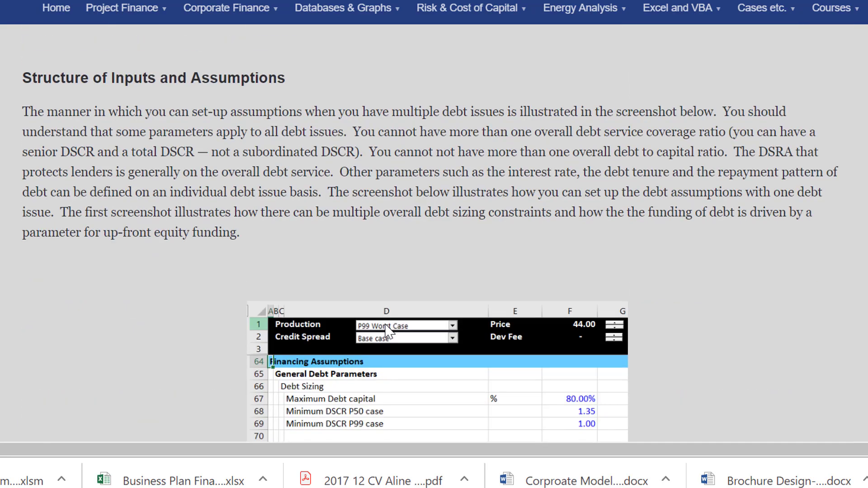
scroll(386, 331, down, 4)
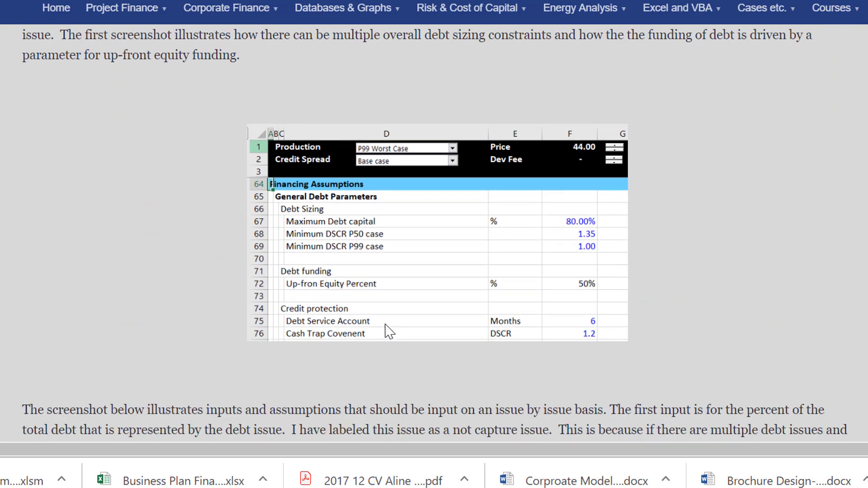
Examine the summary sources and uses of funds example, including the CHOOSE formula that selects the debt sizing method.
scroll(385, 325, down, 15)
scroll(385, 324, down, 9)
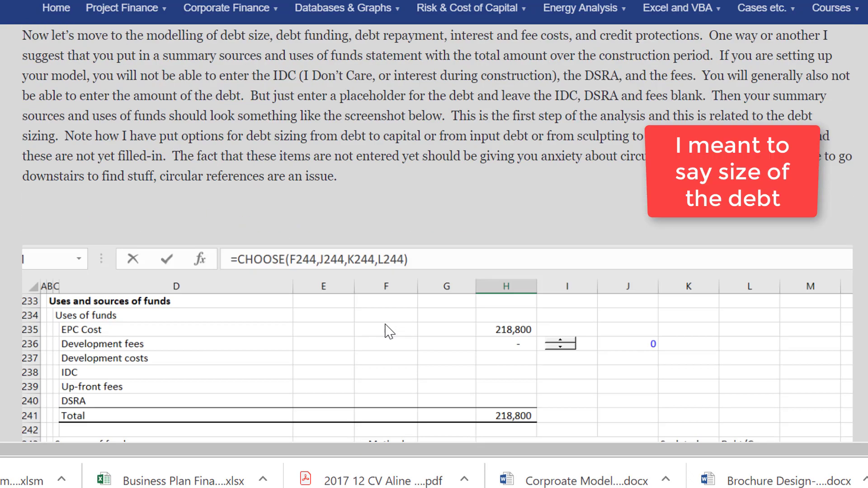
scroll(387, 331, down, 4)
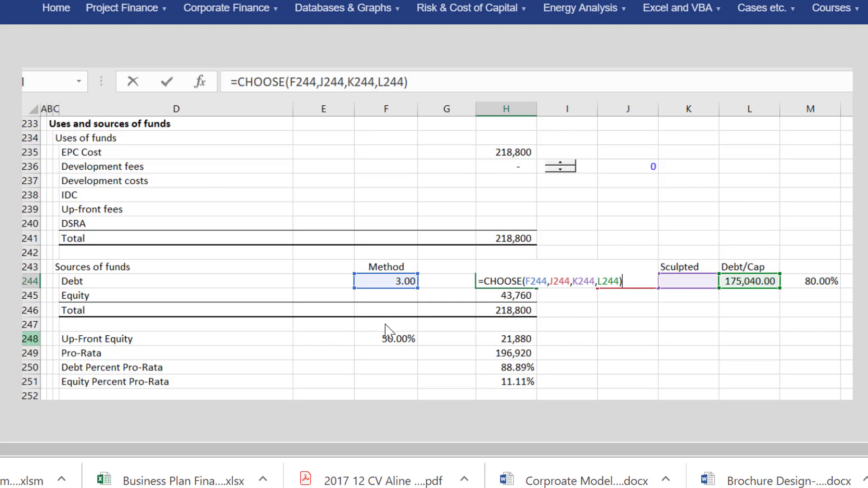
Read the section on sources and uses during construction and examine its example of up-front equity and pro-rata funding.
scroll(385, 325, down, 8)
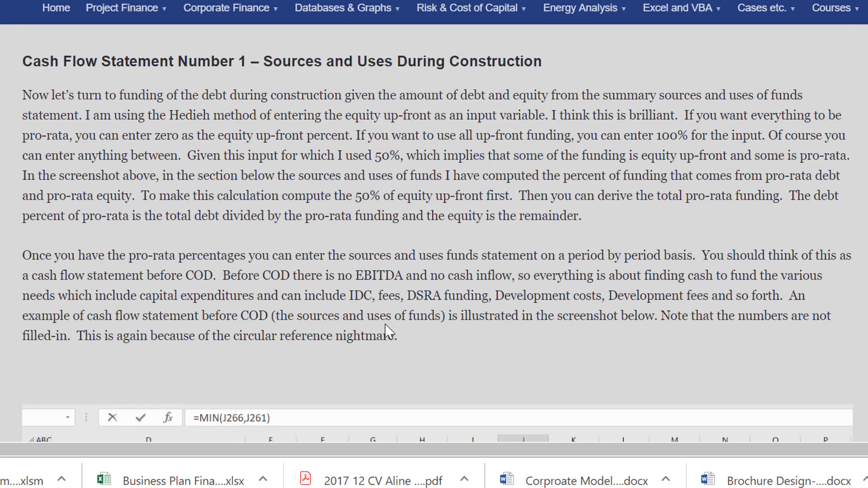
scroll(385, 324, down, 6)
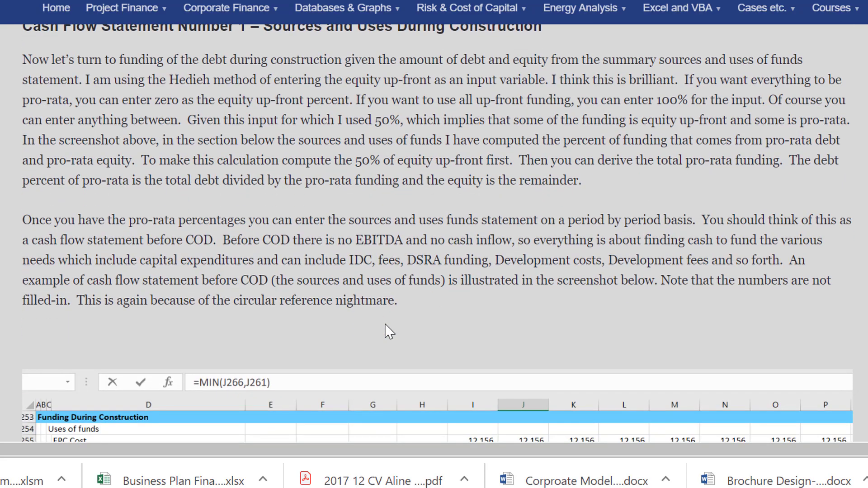
scroll(385, 324, down, 3)
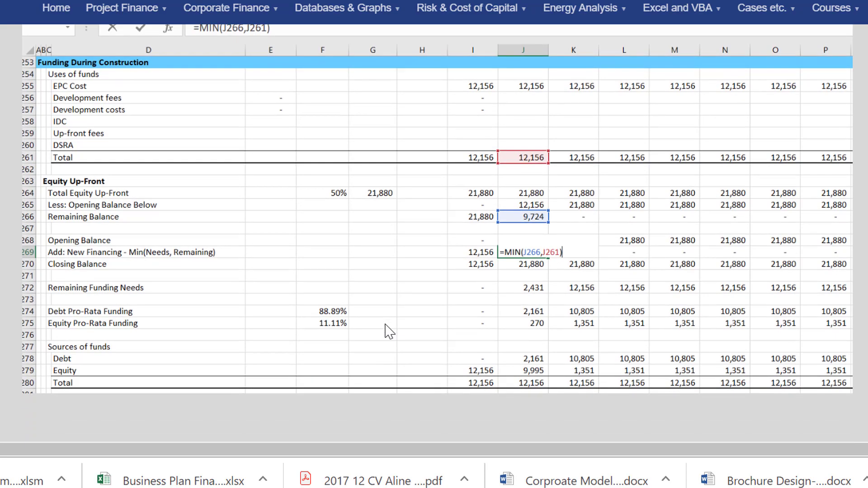
Examine the debt schedule example for multiple issues, including draws, interest and fees.
scroll(385, 324, down, 15)
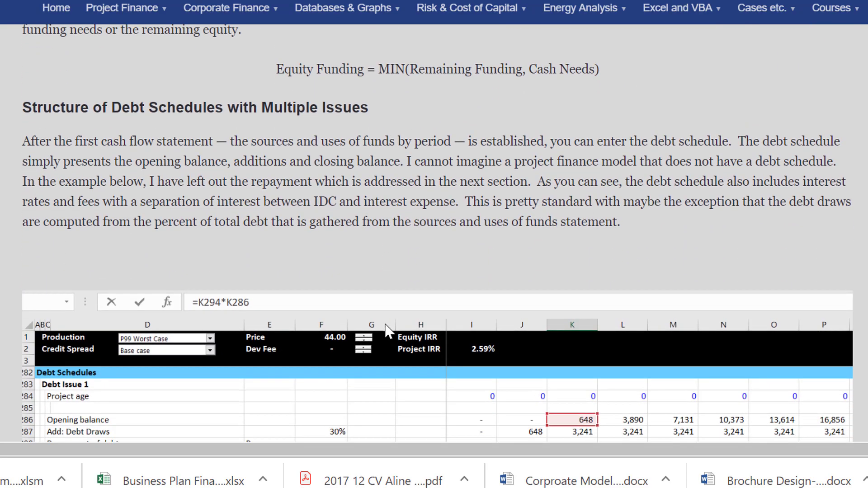
scroll(385, 324, down, 6)
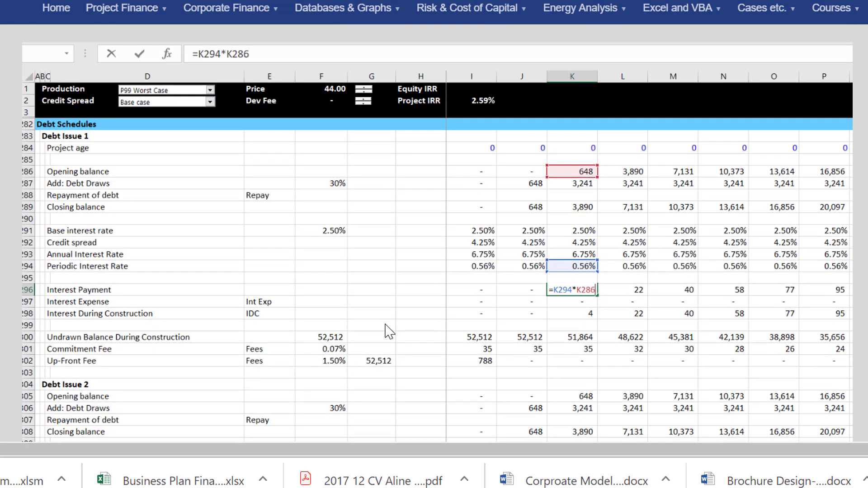
Skim the rest of Part 7 from debt totals and multiple sculpting through DSRA, profit and loss and cash flow waterfall, and return to the sculpting section.
scroll(389, 332, up, 1)
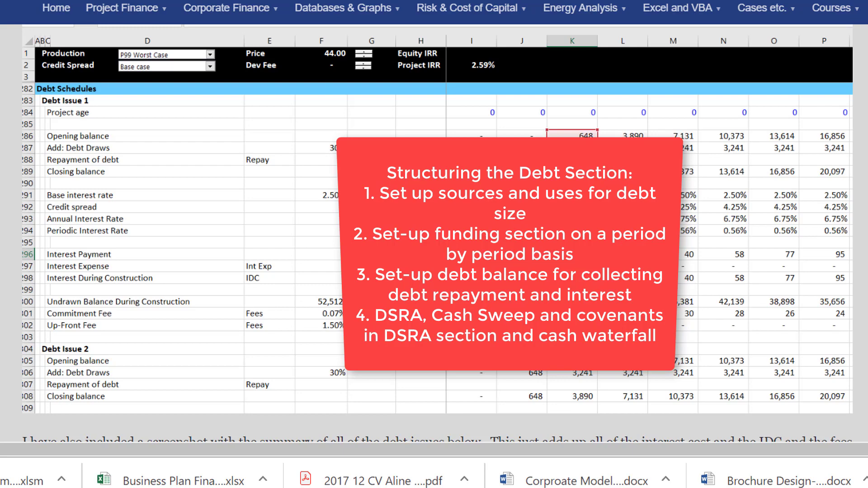
scroll(434, 226, down, 9)
scroll(434, 226, down, 4)
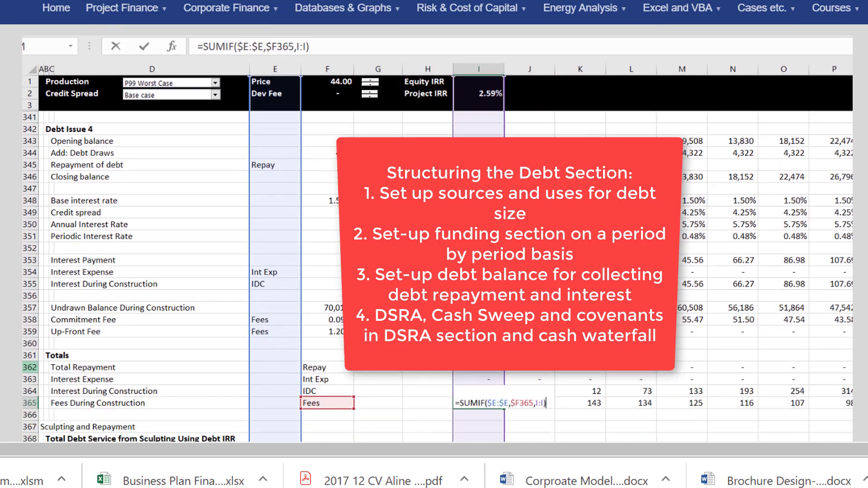
scroll(433, 226, down, 18)
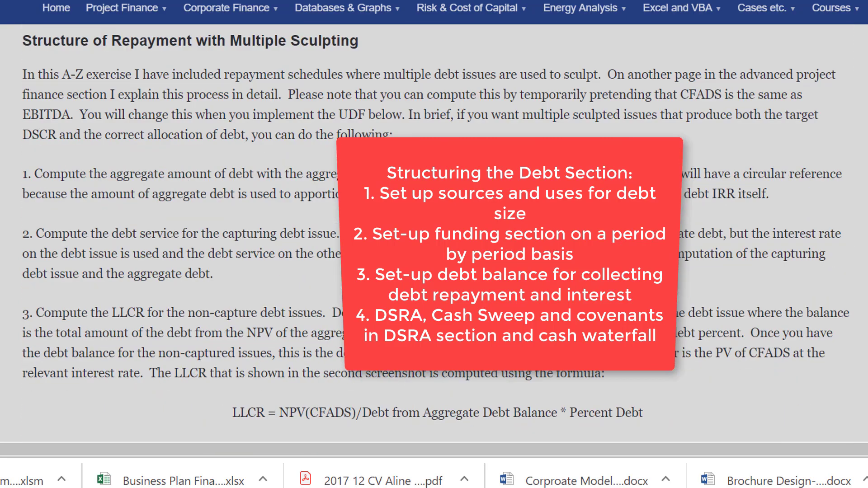
scroll(387, 331, down, 5)
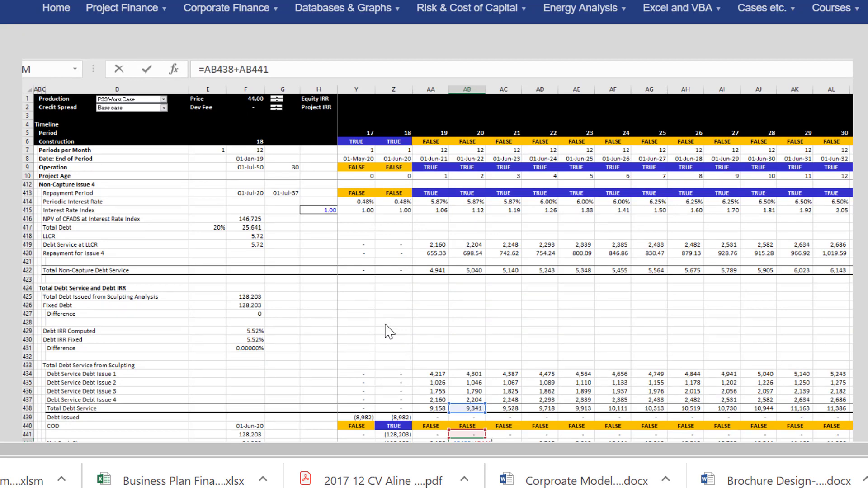
scroll(388, 331, down, 9)
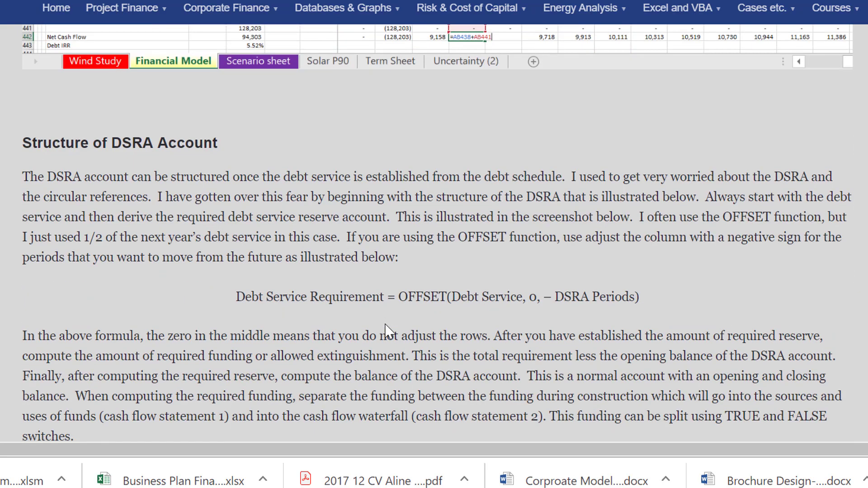
scroll(385, 330, down, 18)
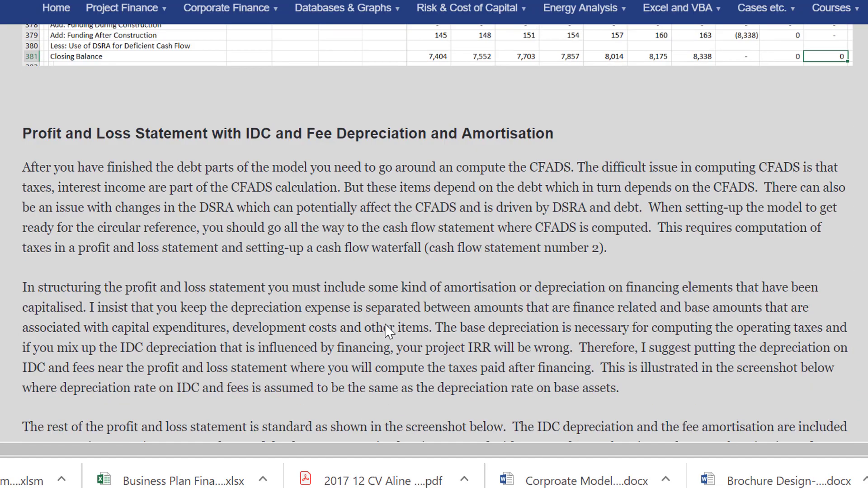
scroll(388, 331, down, 15)
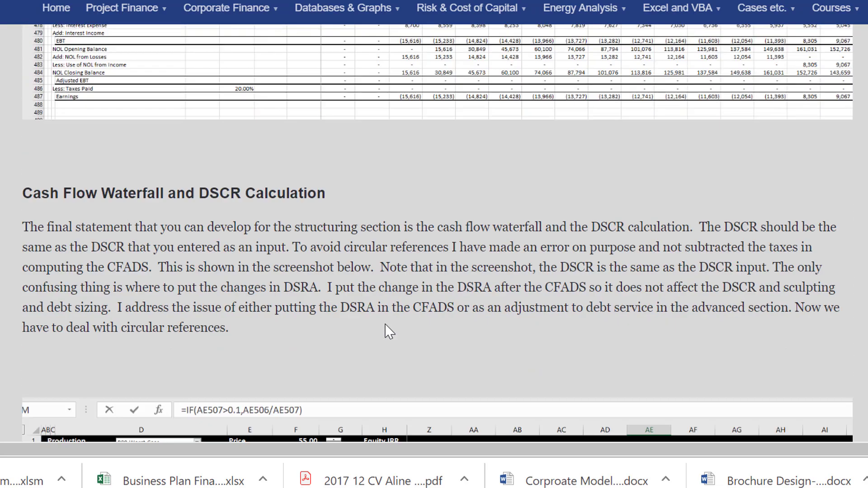
scroll(388, 331, down, 9)
scroll(389, 331, down, 8)
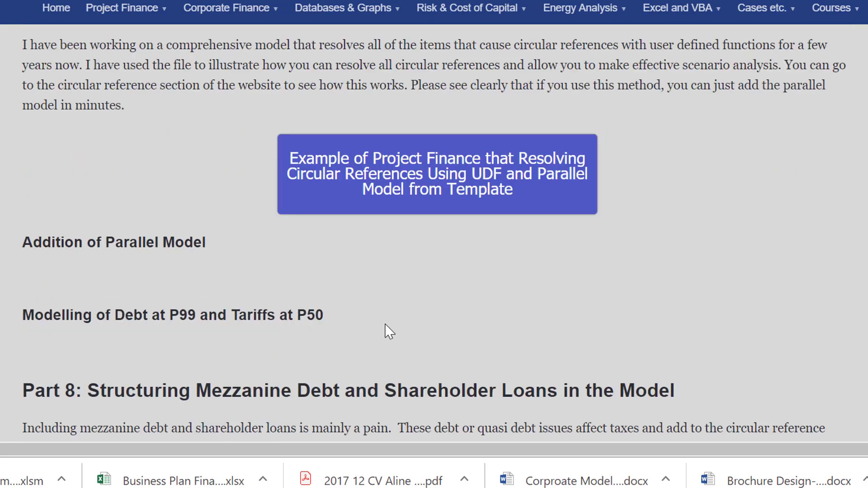
scroll(388, 331, up, 20)
scroll(389, 332, up, 15)
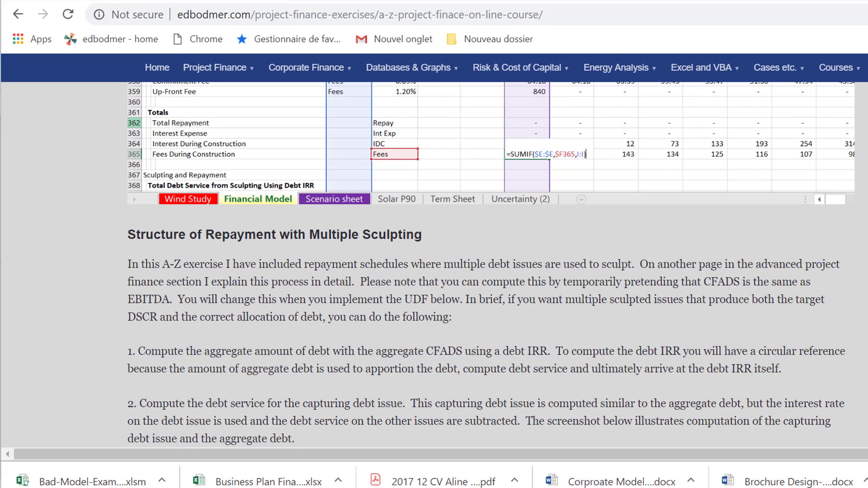
Switch to the Excel workbook Wind Model with P99 and P50 and Multiple Debt Issues.
mouse_move(433, 470)
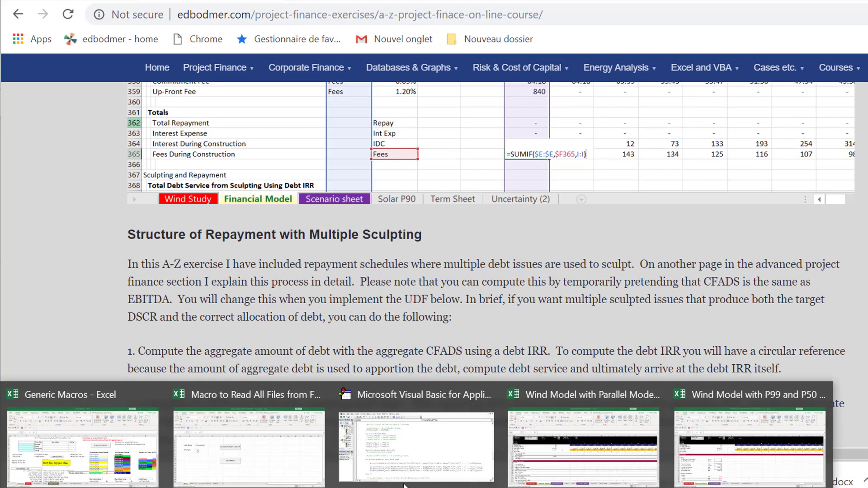
mouse_move(765, 471)
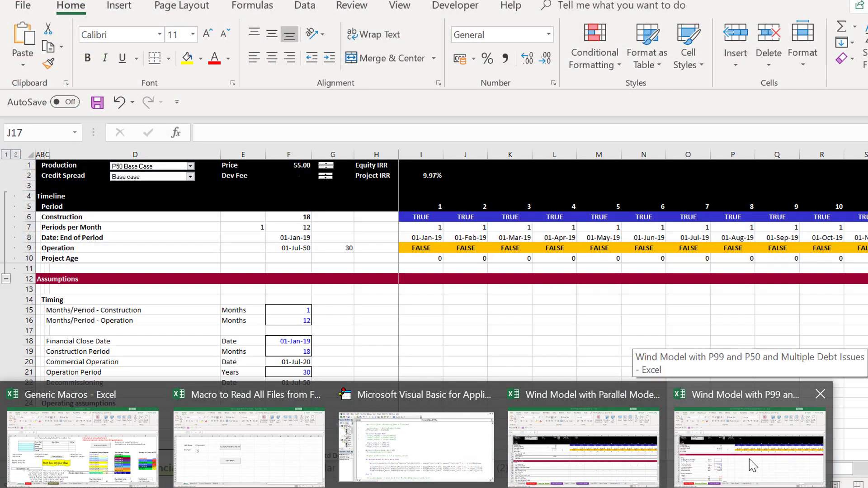
click(749, 459)
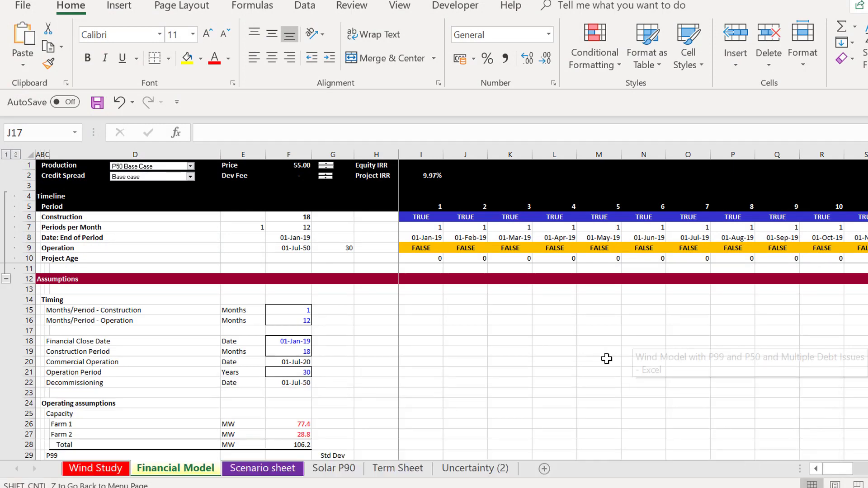
Examine the timing assumptions on the Financial Model sheet, from months per period through financial close, construction period and operation period.
click(427, 324)
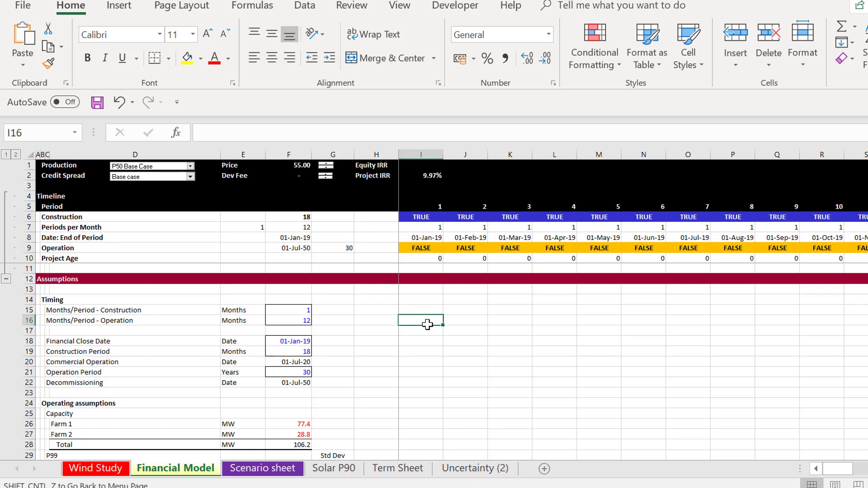
key(Left)
key(Left)
key(Left)
key(Left)
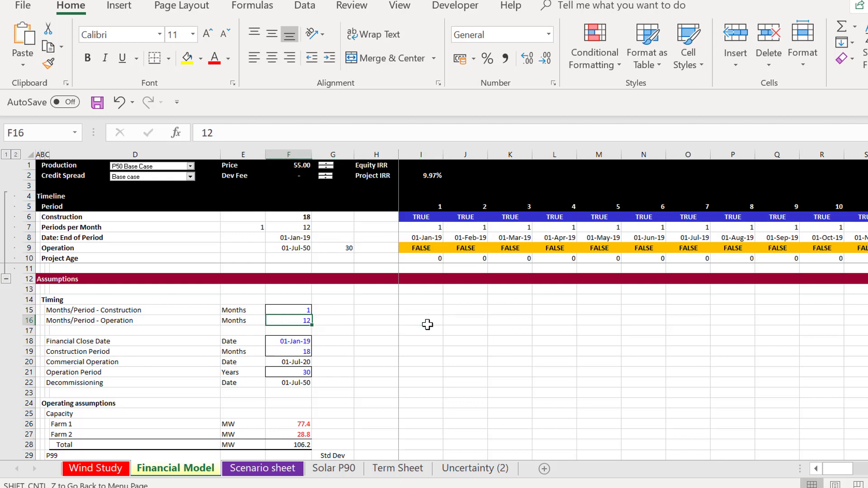
key(Right)
key(Up)
key(Up)
key(Down)
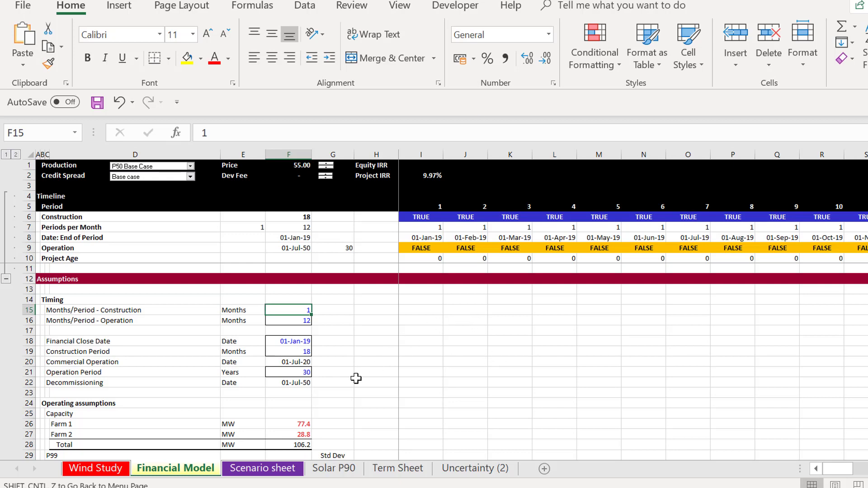
key(Down)
key(Down)
key(Down)
key(Down)
key(Down)
key(Up)
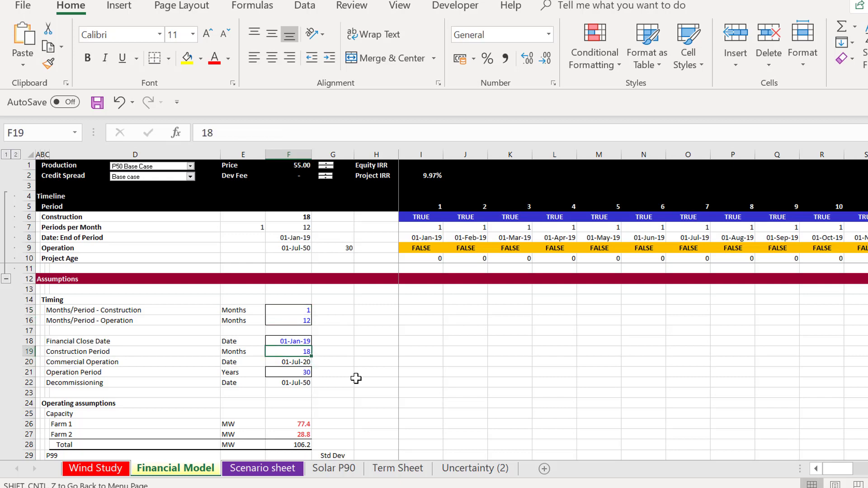
key(Up)
key(Up)
key(Down)
key(Down)
key(Down)
key(Down)
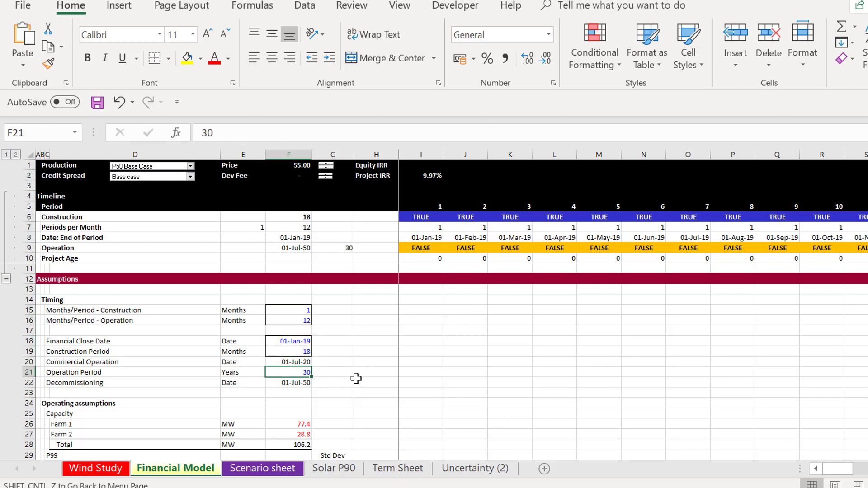
Examine the operating assumptions for the two farms, covering capacity and the P99 and P50 generation inputs.
key(Down)
key(Down)
key(Down)
key(Down)
key(Down)
key(Down)
key(Down)
key(Down)
key(Down)
key(Down)
key(Down)
key(Down)
key(Down)
key(Down)
key(Down)
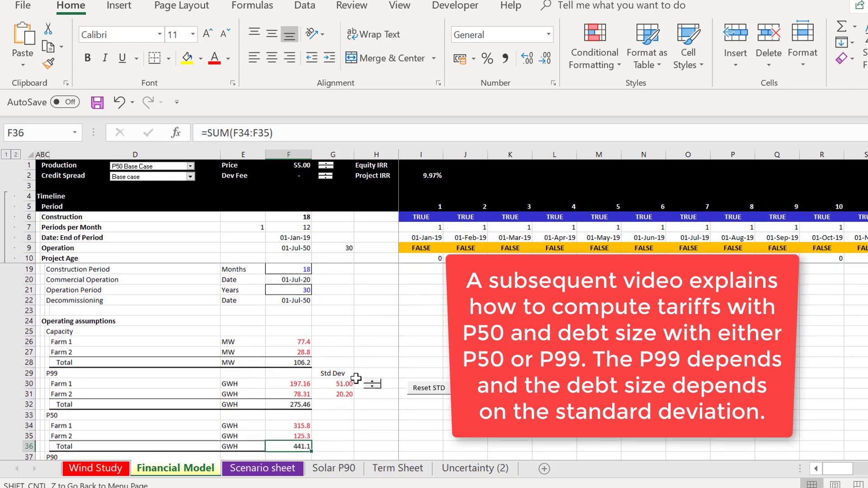
key(Down)
key(Down)
key(Up)
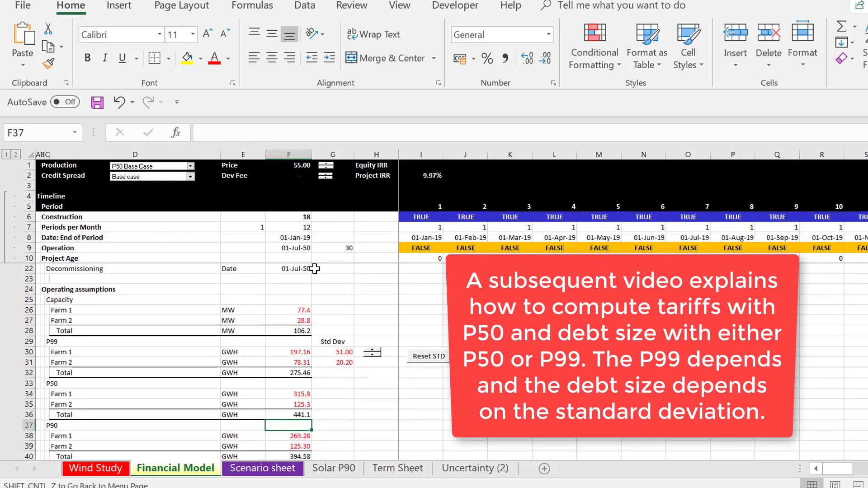
Raise the P99 standard deviations to 60.59 for Farm 1 and 24.00 for Farm 2, and reset them to their defaults.
click(373, 351)
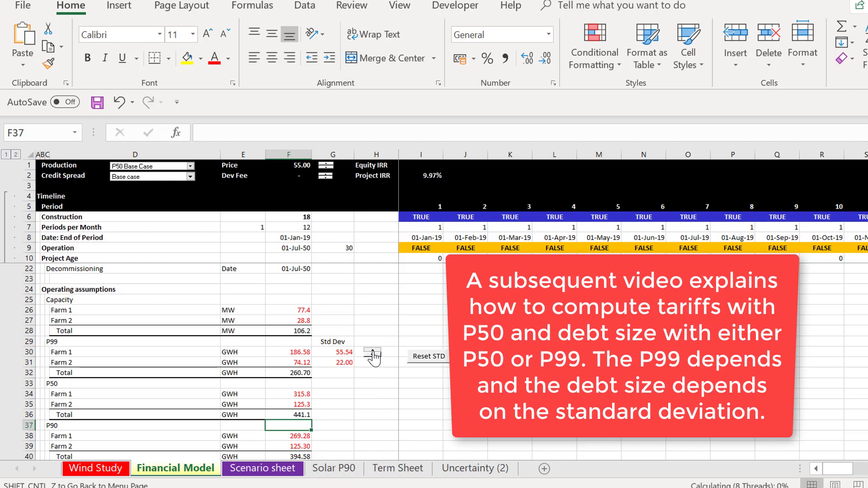
click(373, 351)
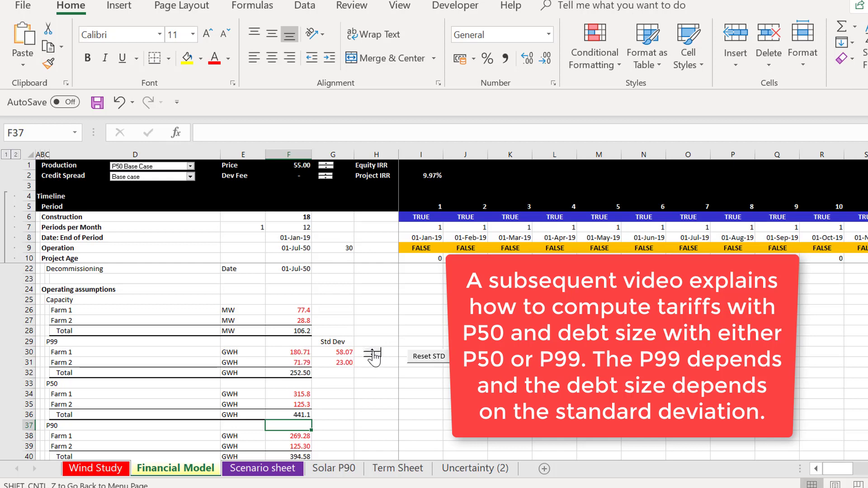
click(434, 360)
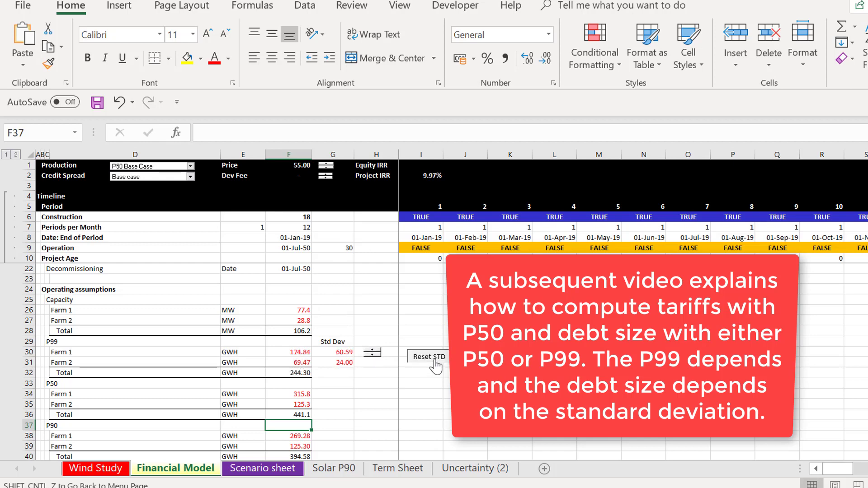
click(334, 387)
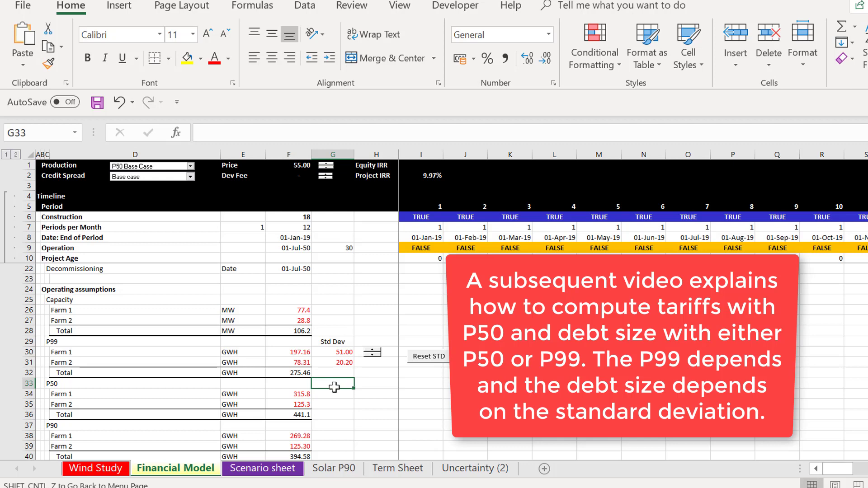
Examine the P99 generation formulas, the P50 and P90 generation figures and the EPC cost assumptions.
key(Left)
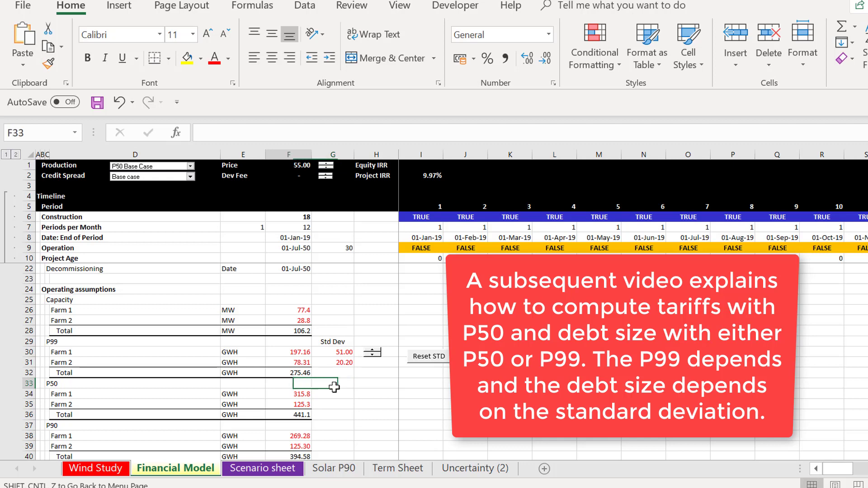
key(Up)
key(Up)
key(Up)
key(Down)
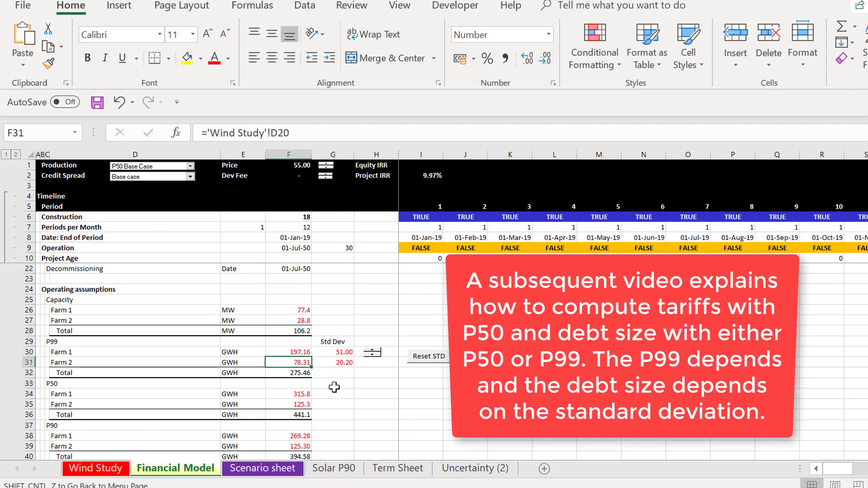
key(Down)
key(Down)
key(Down)
key(Down)
key(Down)
key(Down)
key(Down)
key(Down)
key(Down)
key(Down)
key(Down)
key(Down)
key(Down)
key(Down)
key(Down)
key(Down)
key(Down)
key(Down)
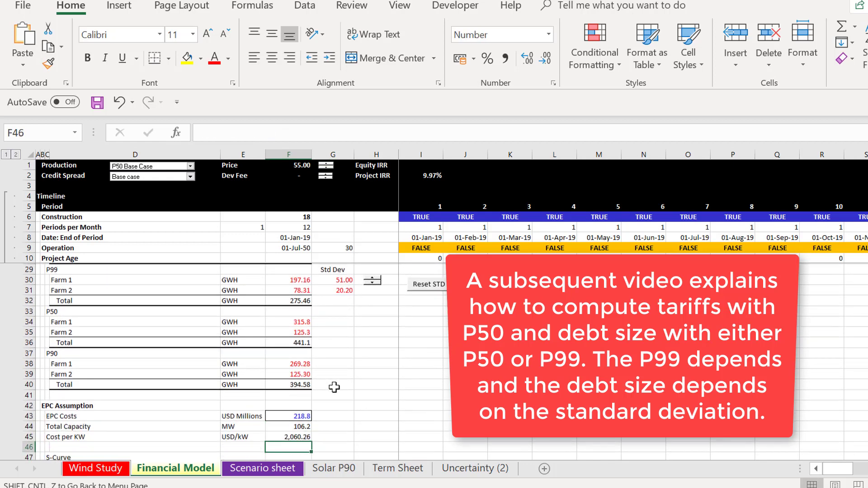
key(Down)
key(Down)
key(Up)
key(Up)
key(Up)
key(Up)
key(Up)
key(Up)
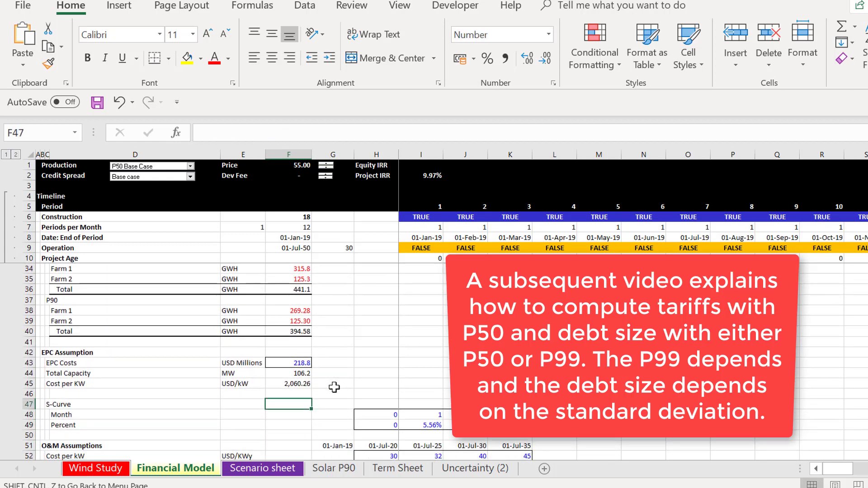
Examine the construction S-curve, the O&M cost and inflation inputs, and the PPA price assumptions.
key(Down)
key(Down)
key(Down)
key(Down)
key(Down)
key(Down)
key(Down)
key(Down)
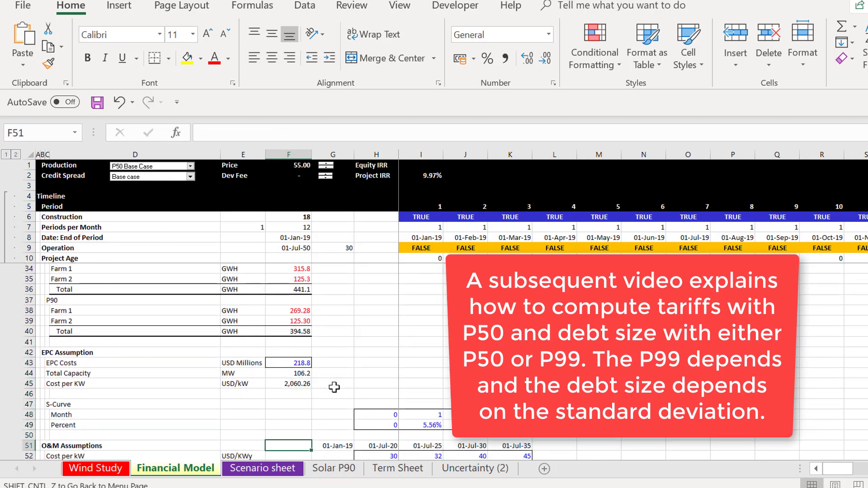
key(Down)
key(Down)
key(Down)
key(Down)
key(Down)
key(Down)
key(Down)
key(Down)
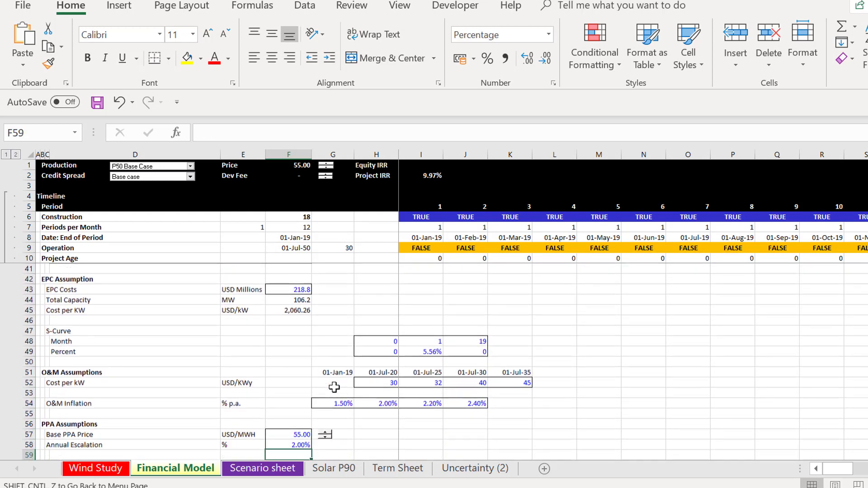
Examine the tax and depreciation inputs and the debt sizing parameters at the start of the financing assumptions.
key(Down)
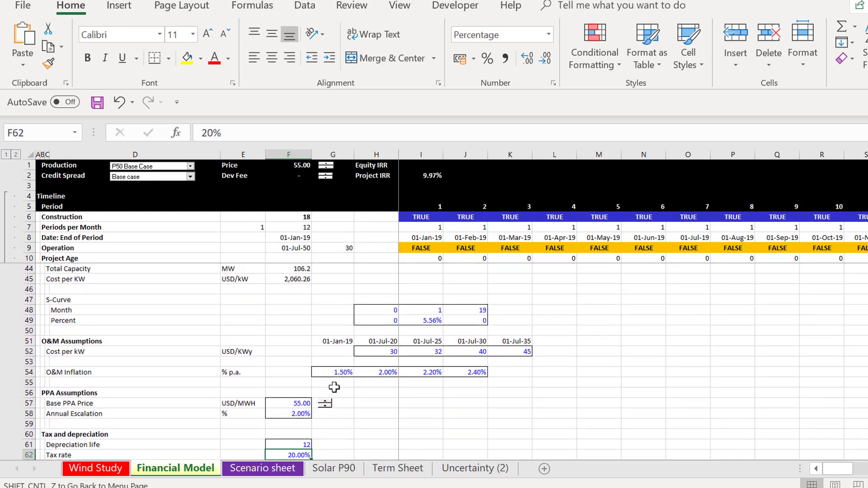
key(Up)
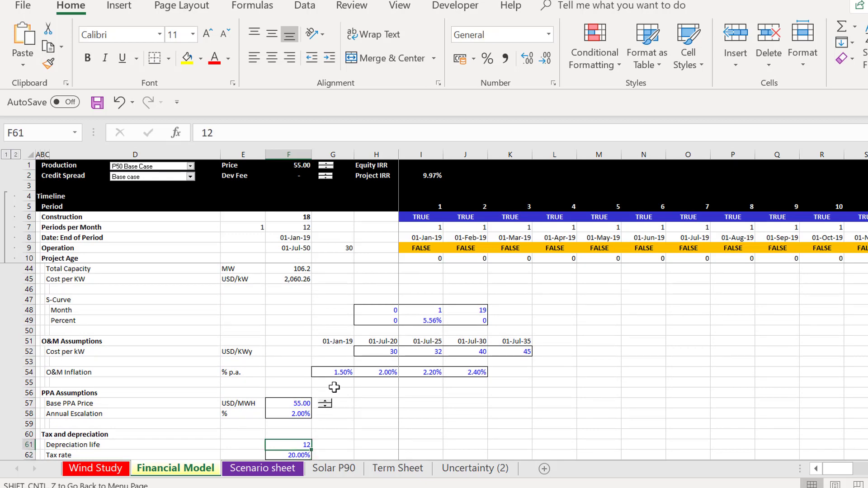
key(Down)
key(Down)
key(Down)
key(Up)
key(Up)
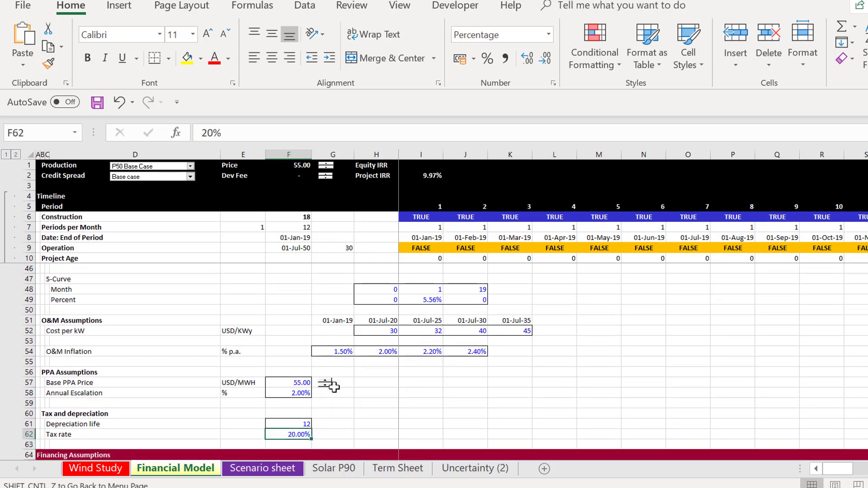
key(Up)
key(Down)
key(Down)
key(Down)
key(Down)
key(Down)
key(Down)
key(Down)
key(Down)
key(Up)
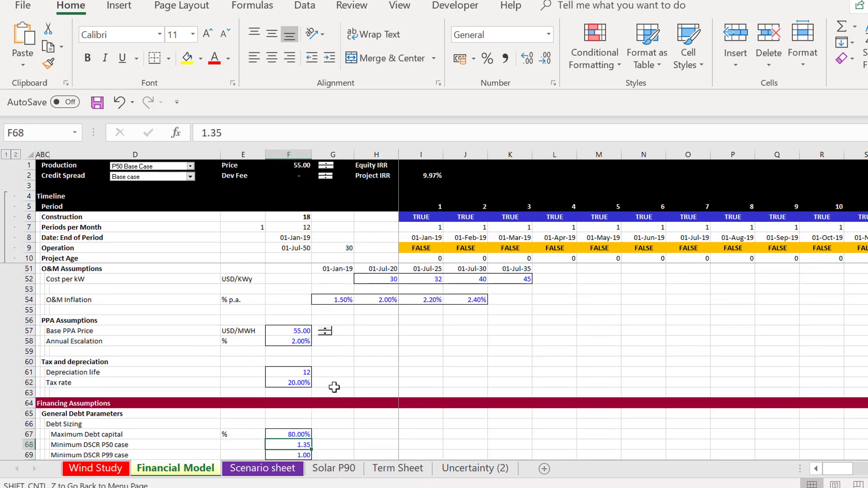
Lower the base PPA price to 53.00 USD/MWH.
click(325, 334)
click(325, 334)
click(376, 330)
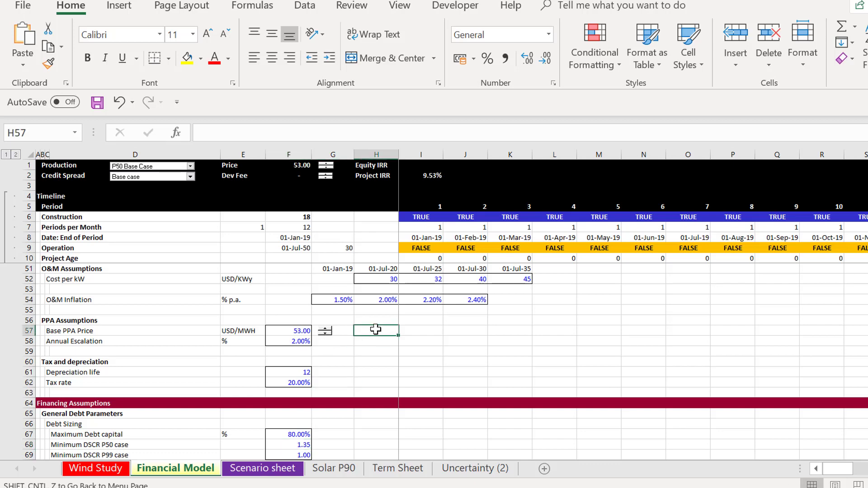
Examine the general debt parameters in the financing assumptions, from debt sizing and debt funding through credit protection.
key(Down)
key(Down)
key(Down)
key(Down)
key(Down)
key(Down)
key(Down)
key(Down)
key(Down)
key(Down)
key(Down)
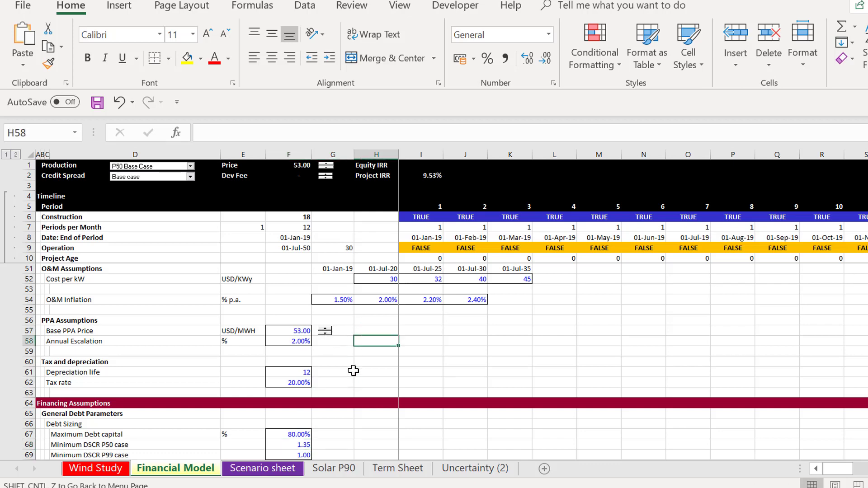
key(Down)
key(Down)
key(Down)
key(Down)
key(Down)
key(Down)
key(Down)
key(Down)
key(Down)
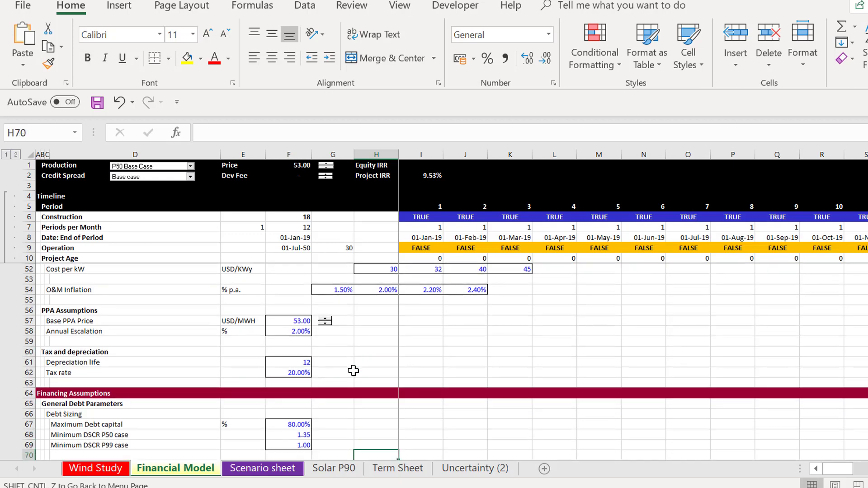
key(Down)
key(Down)
key(Down)
key(Down)
key(Down)
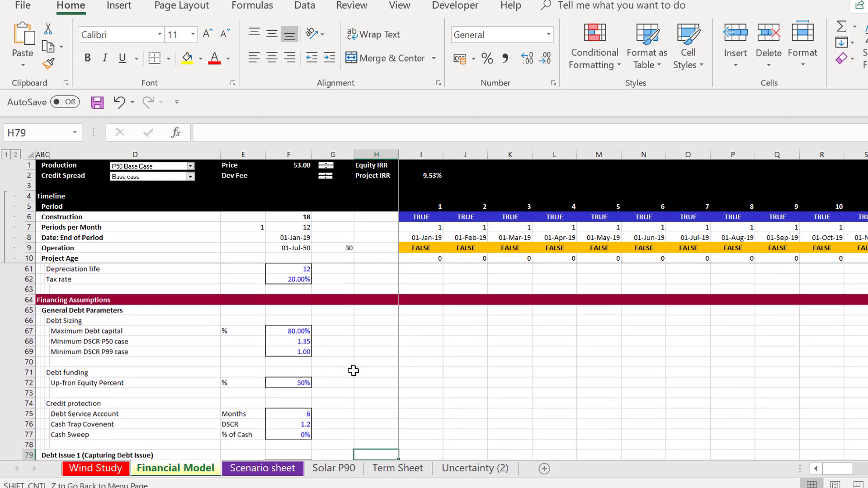
key(Left)
key(Up)
key(Up)
key(Up)
key(Up)
key(Up)
key(Up)
key(Up)
key(Up)
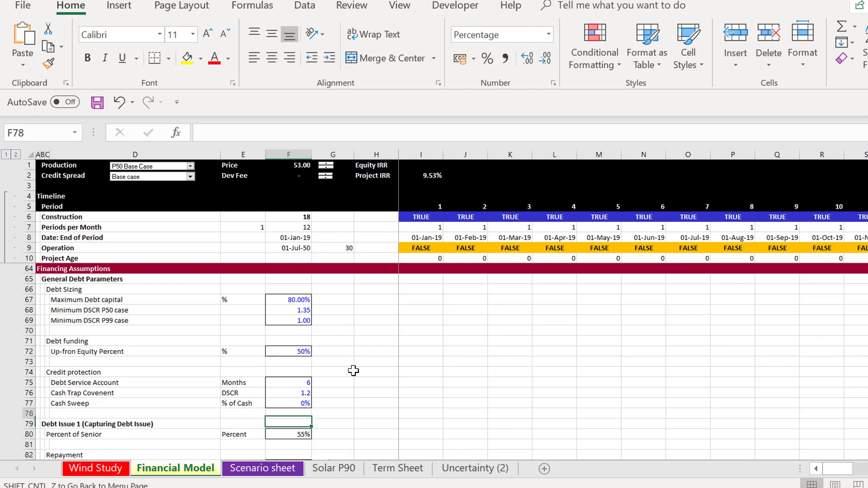
key(Up)
key(Up)
key(Up)
key(Up)
key(Up)
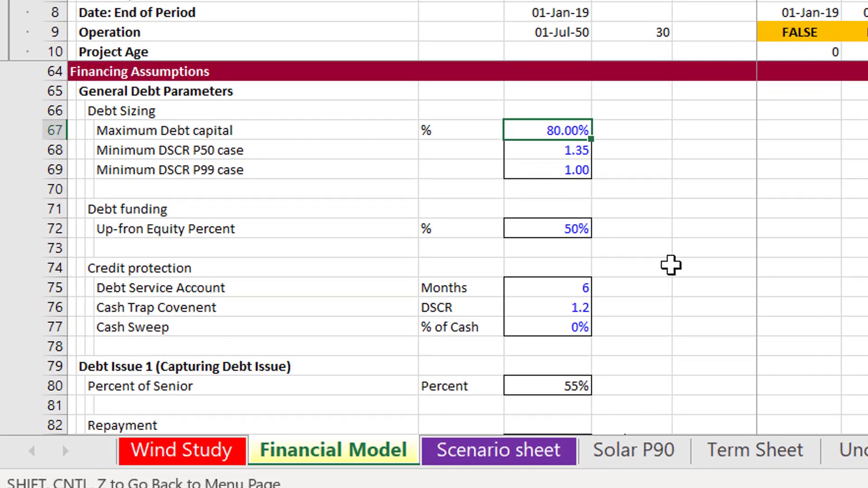
Examine the debt sizing inputs for maximum debt capital and the minimum DSCR in the P50 and P99 cases.
key(Left)
key(Right)
key(Down)
key(Up)
key(Down)
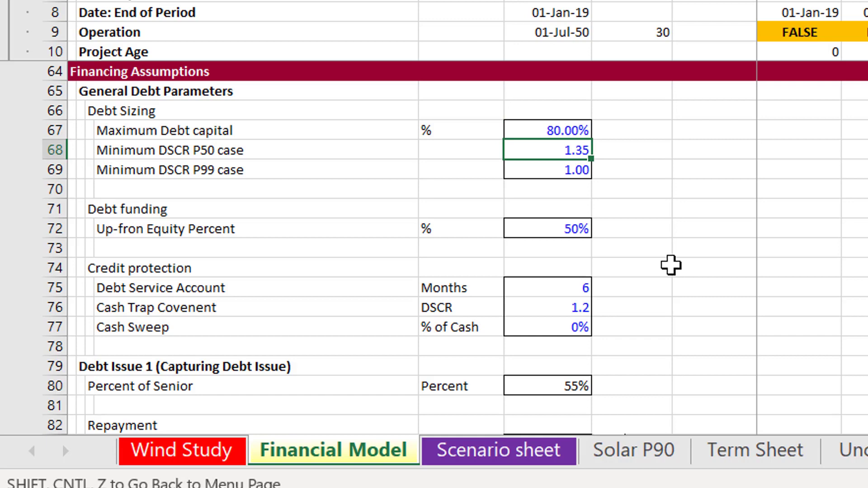
key(Down)
key(Up)
key(Left)
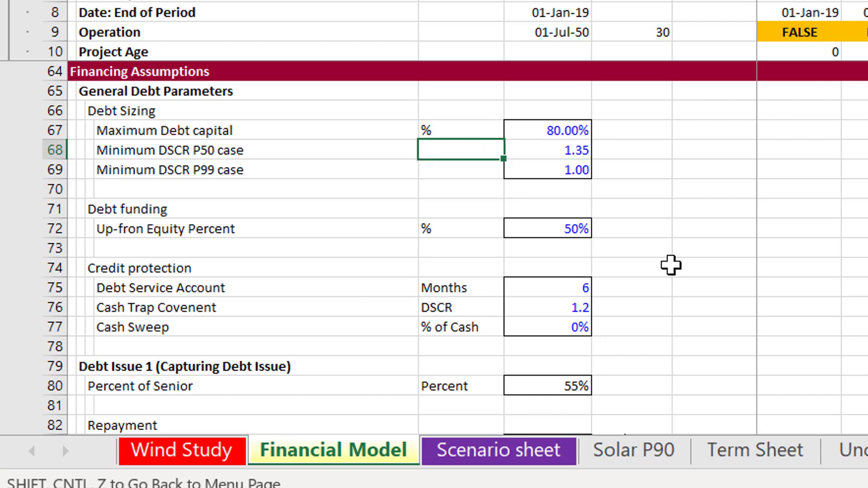
key(Right)
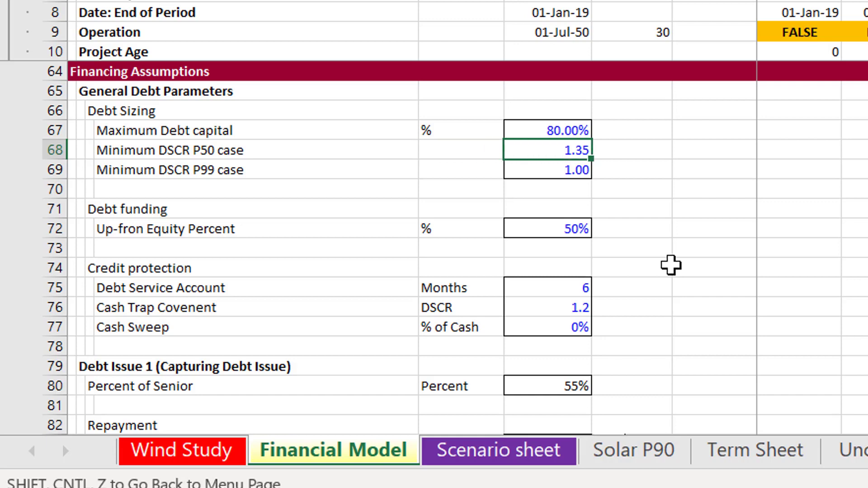
key(Down)
key(Up)
key(Down)
key(Up)
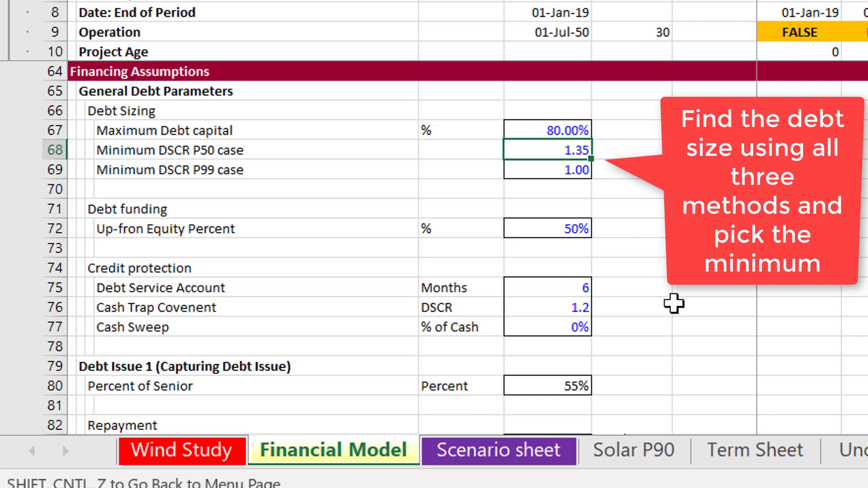
Examine the up-front equity percent input under debt funding.
key(Down)
key(Down)
key(Down)
key(Down)
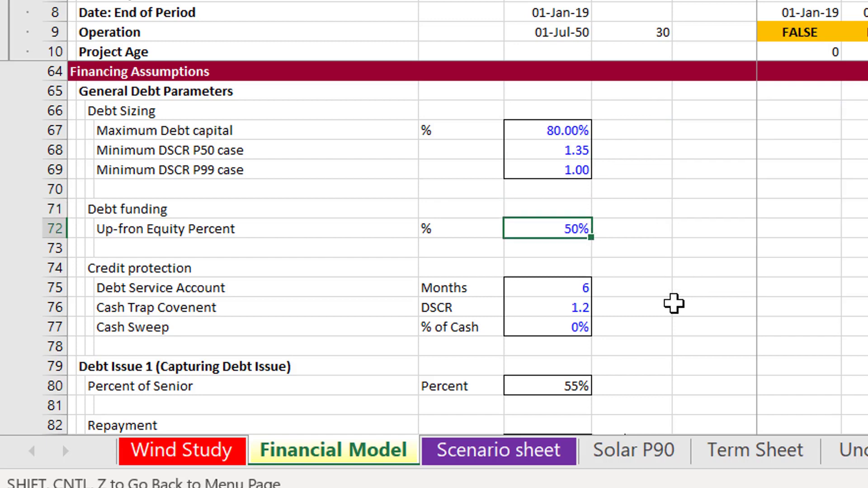
key(Left)
key(Left)
key(Right)
key(Right)
key(Left)
key(Left)
key(Left)
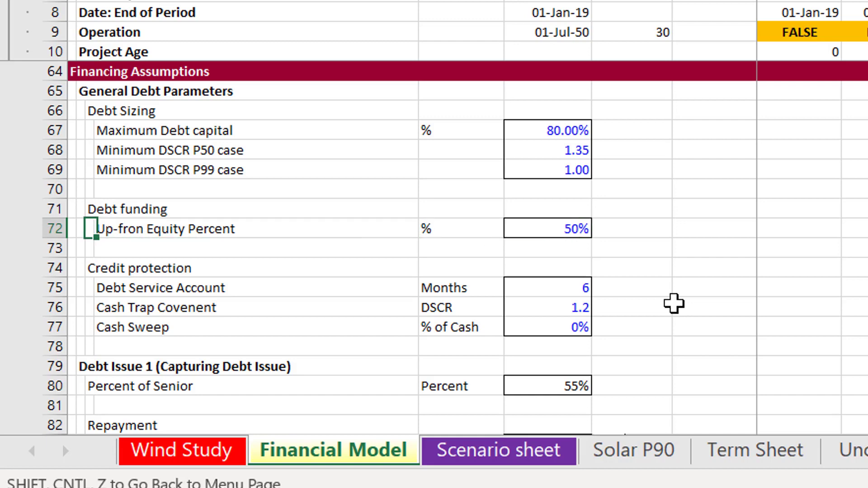
key(Right)
key(Right)
key(Right)
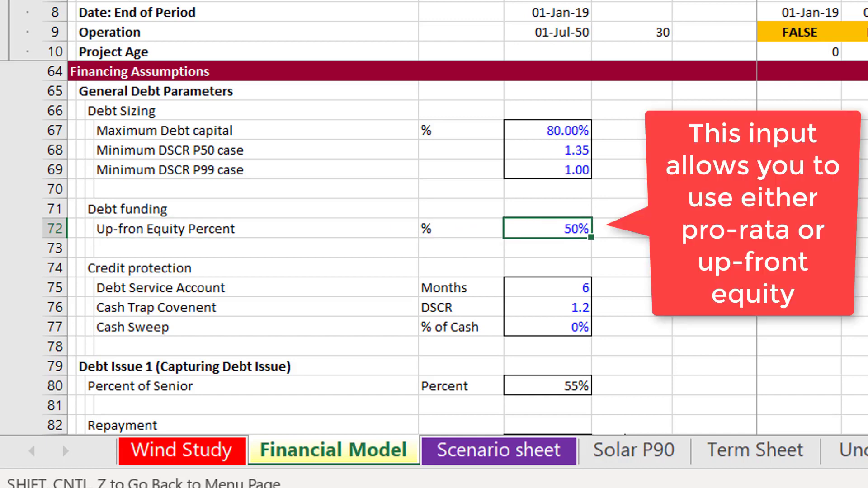
Set the up-front equity percent under debt funding to 0%.
text(0)
key(Return)
key(Up)
key(Left)
key(Left)
key(Left)
key(Right)
key(Right)
key(Right)
Set the up-front equity percent under debt funding to 100%.
text(100)
key(Return)
key(Up)
key(Left)
key(Left)
key(Right)
key(Right)
Restore the up-front equity percent under debt funding to 50%.
text(50)
key(Return)
key(Up)
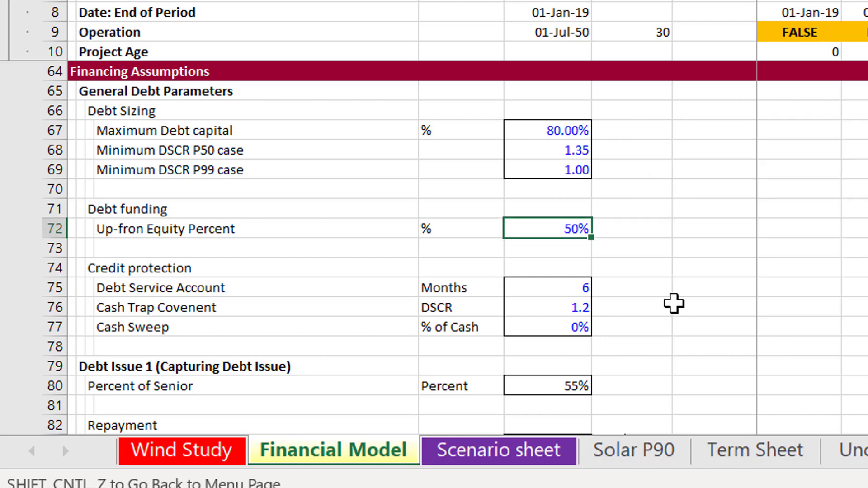
key(Left)
key(Left)
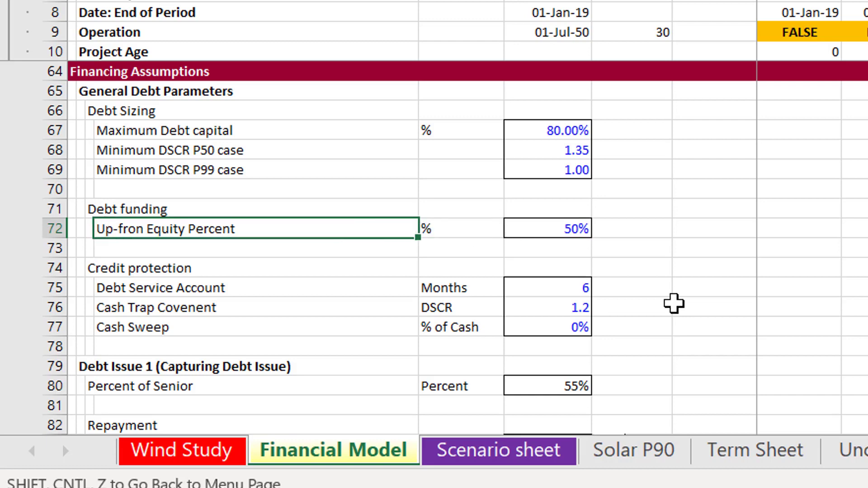
Examine the credit protection inputs, covering the debt service account months and the cash trap covenant.
key(Right)
key(Right)
key(Down)
key(Down)
key(Down)
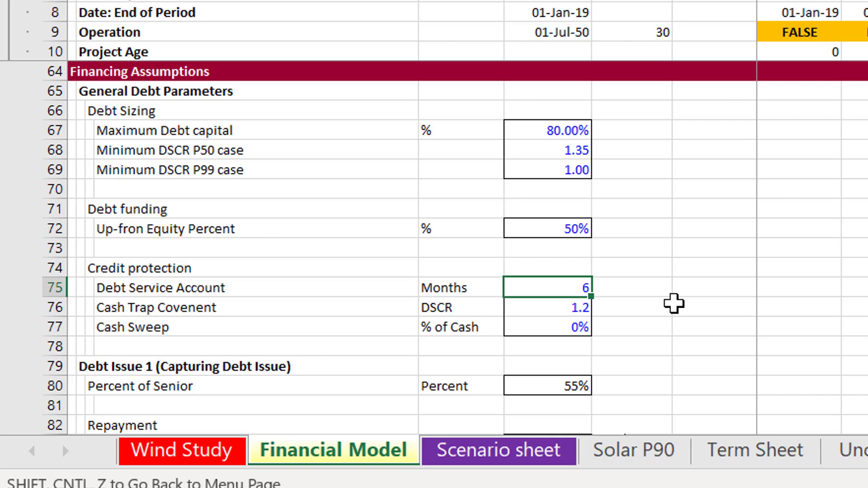
key(Down)
key(Down)
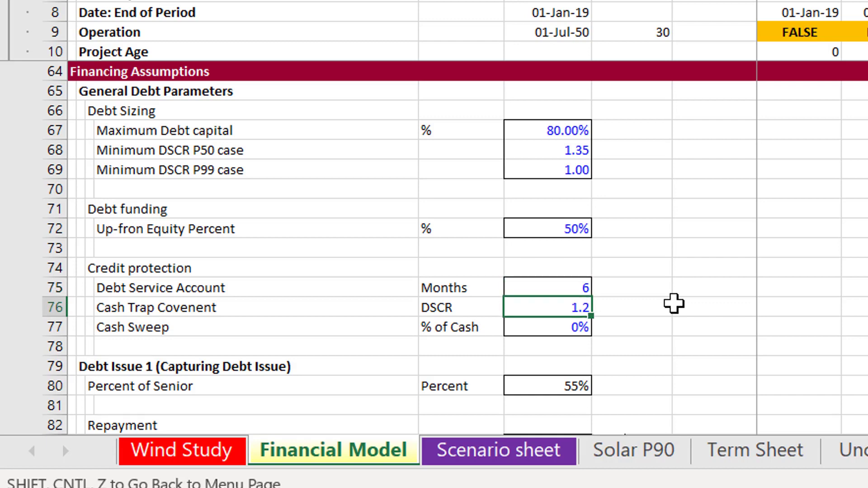
key(Up)
key(Up)
key(Up)
key(Down)
key(Left)
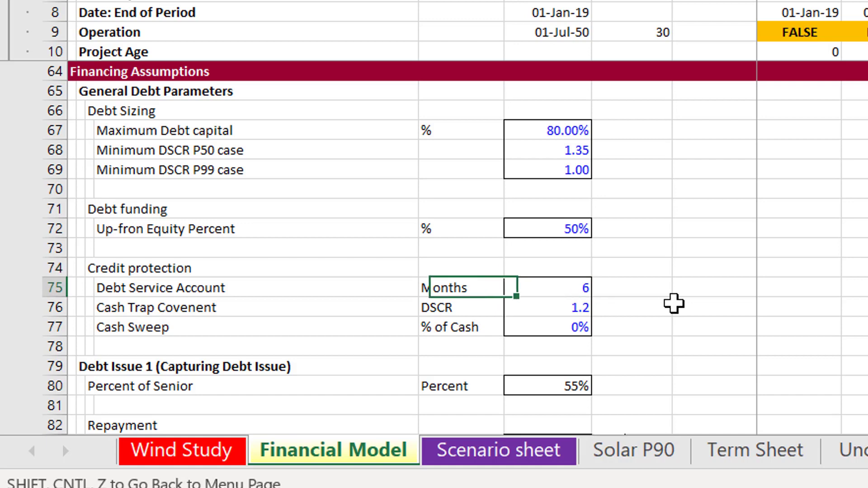
key(Left)
key(Right)
key(Right)
key(Right)
key(Left)
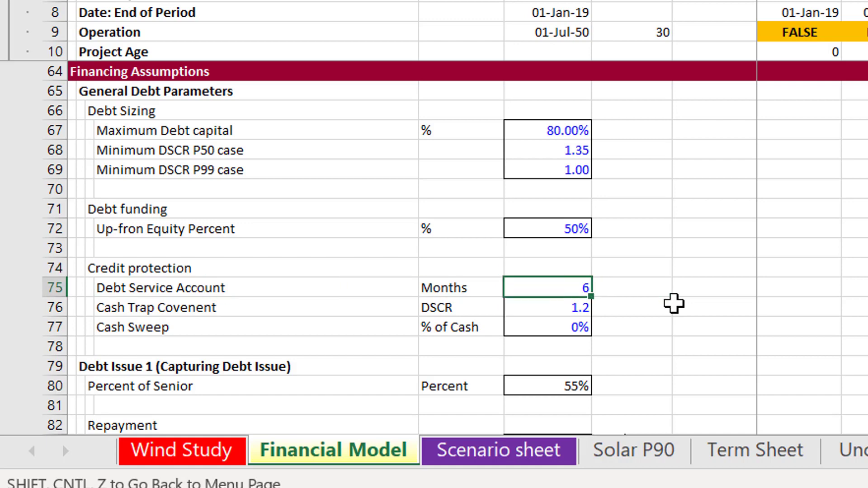
Examine the timeline's period dates and operation flags along the debt service account row, and return to its months input.
key(Right)
key(Right)
key(Right)
key(Right)
key(Right)
key(Right)
key(Right)
key(Right)
key(Right)
key(Right)
key(Right)
key(Right)
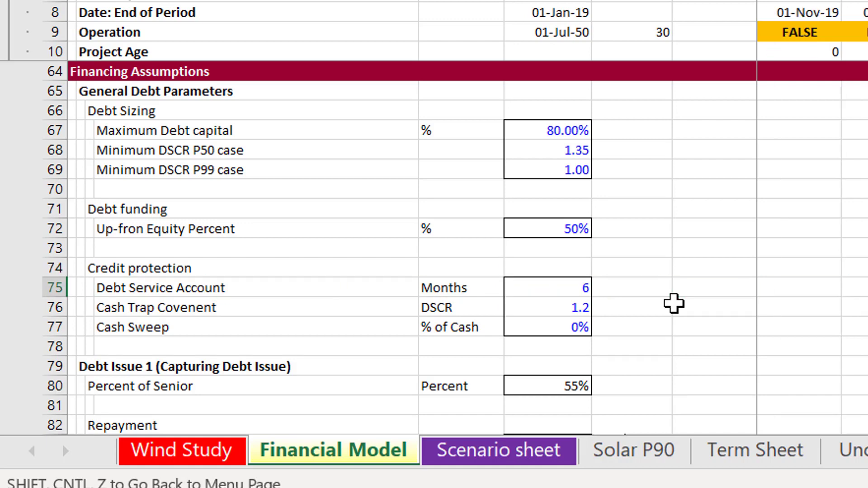
key(Right)
key(Right)
key(Right)
key(Right)
key(Right)
key(Right)
key(Right)
key(Right)
key(Right)
key(Right)
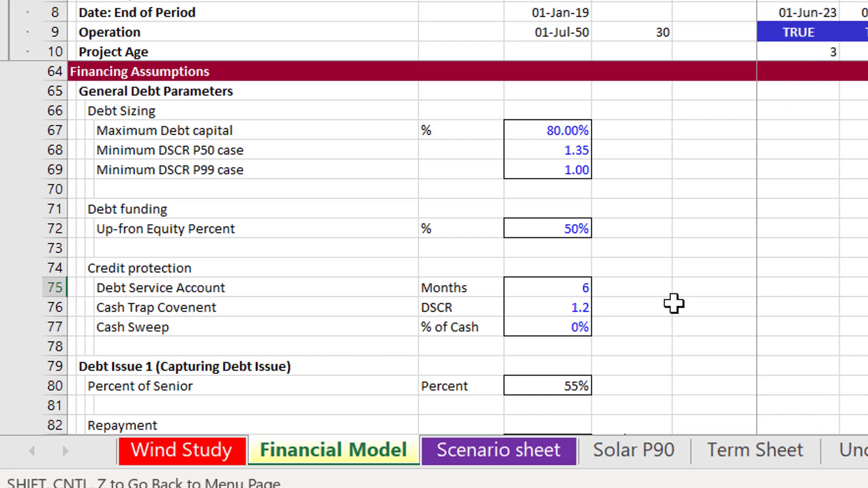
key(Left)
key(Left)
key(Left)
key(Left)
key(Left)
key(Left)
key(Left)
key(Left)
key(Left)
key(Left)
key(Right)
key(Right)
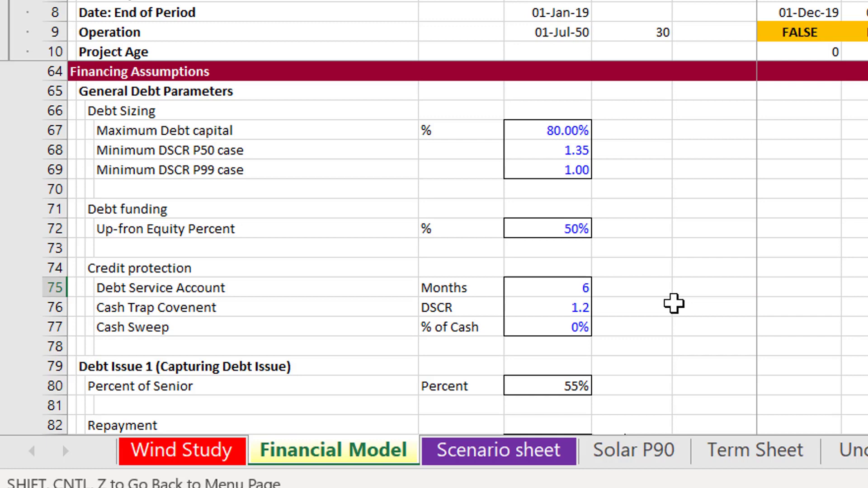
key(Right)
key(Right)
key(Right)
key(Right)
key(Right)
key(Right)
key(Right)
key(Right)
key(Right)
key(Right)
key(Right)
key(Right)
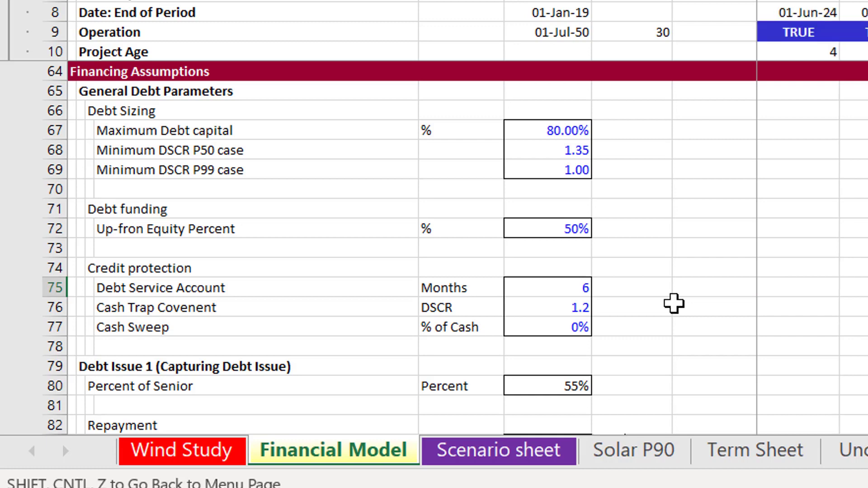
key(ctrl+Left)
key(ctrl+Left)
key(ctrl+Left)
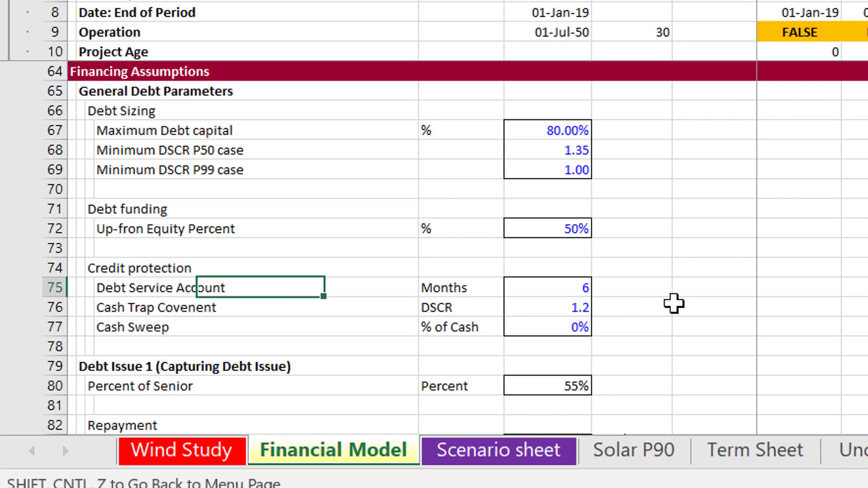
key(Right)
key(Right)
key(Right)
key(Right)
key(Right)
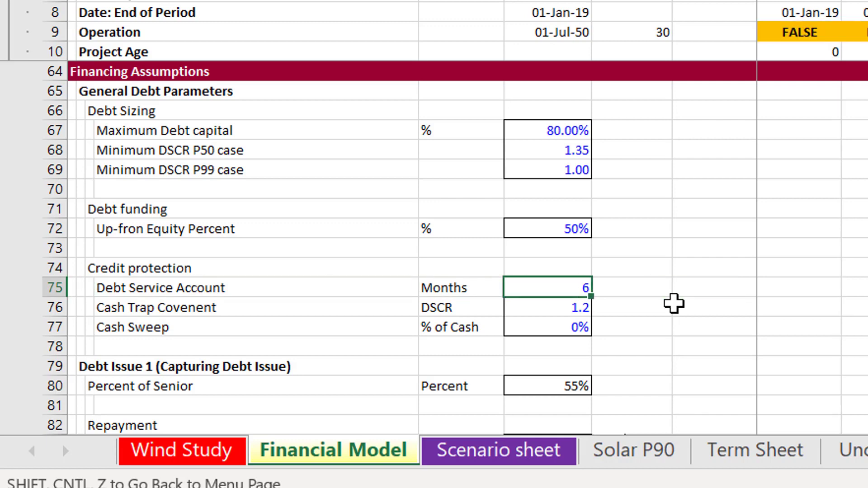
Set the Debt Service Account input under credit protection to 0.5.
key(Left)
key(Right)
text(0.5)
key(Return)
key(Up)
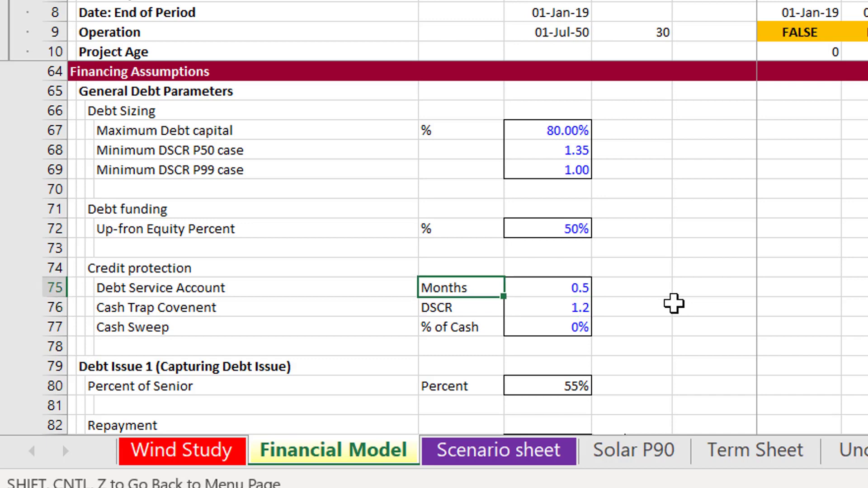
Change the unit label of the Debt Service Account row to Percent.
text(Perc)
key(BackSpace)
key(BackSpace)
key(BackSpace)
text(ercent)
key(Return)
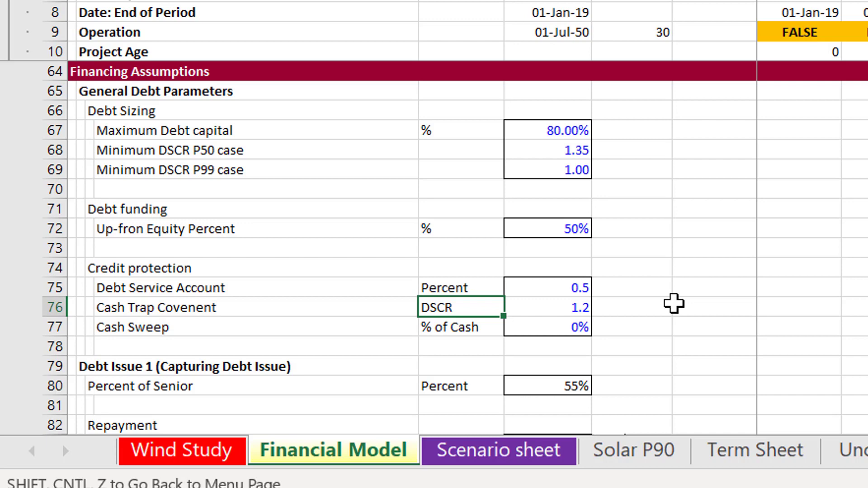
Look through the Debt Issue 1 inputs from the percent of senior down to the base interest rate.
key(Down)
key(Down)
key(Down)
key(Down)
key(Down)
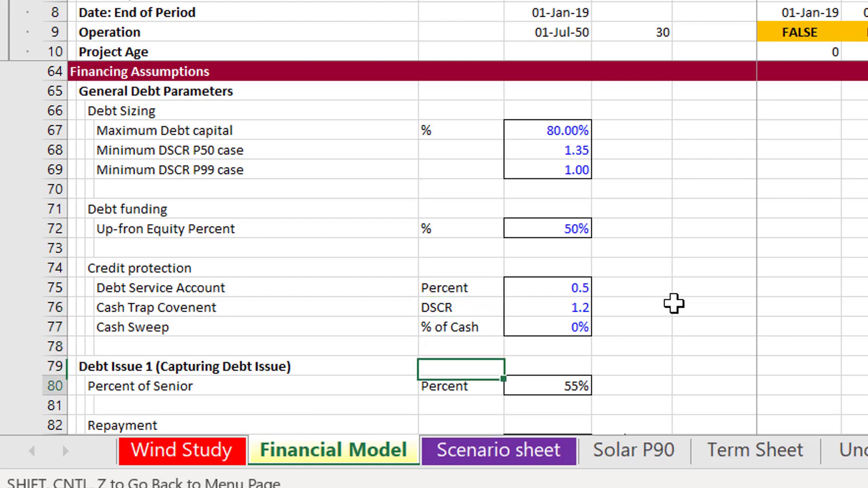
key(Down)
key(Down)
key(Down)
key(Down)
key(Down)
key(Down)
key(Down)
key(Down)
key(Down)
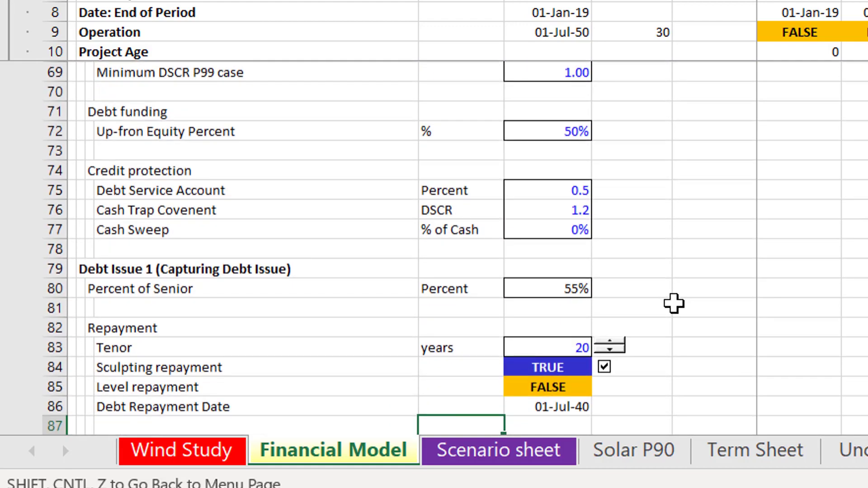
key(Down)
key(Down)
key(Down)
key(Down)
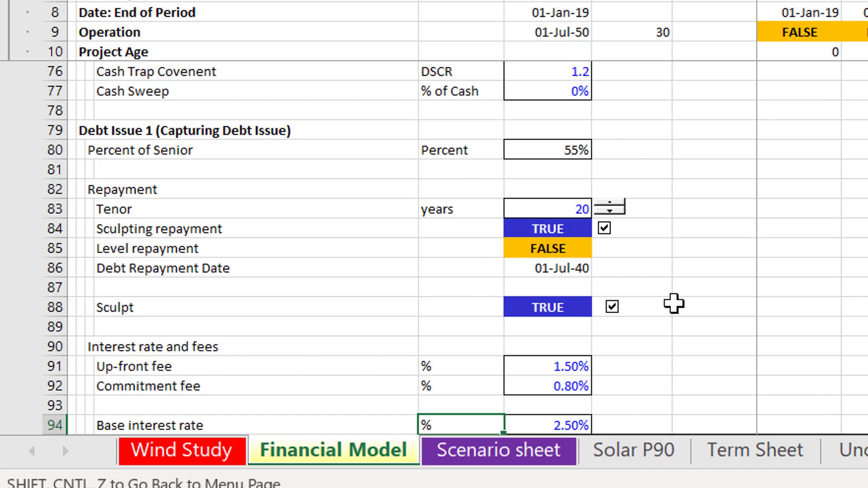
Return to the debt sizing inputs and examine the maximum debt capital and the minimum DSCR for the P50 and P99 cases.
key(Up)
key(Up)
key(Up)
key(Up)
key(Up)
key(Up)
key(Up)
key(Up)
key(Up)
key(Up)
key(Up)
key(Up)
key(Up)
key(Up)
key(Up)
key(Up)
key(Up)
key(Up)
key(Up)
key(Up)
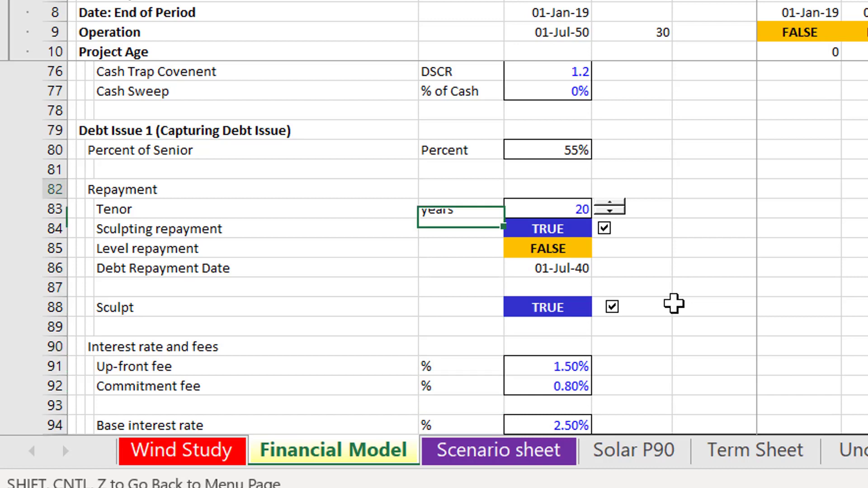
key(Up)
key(Up)
key(Down)
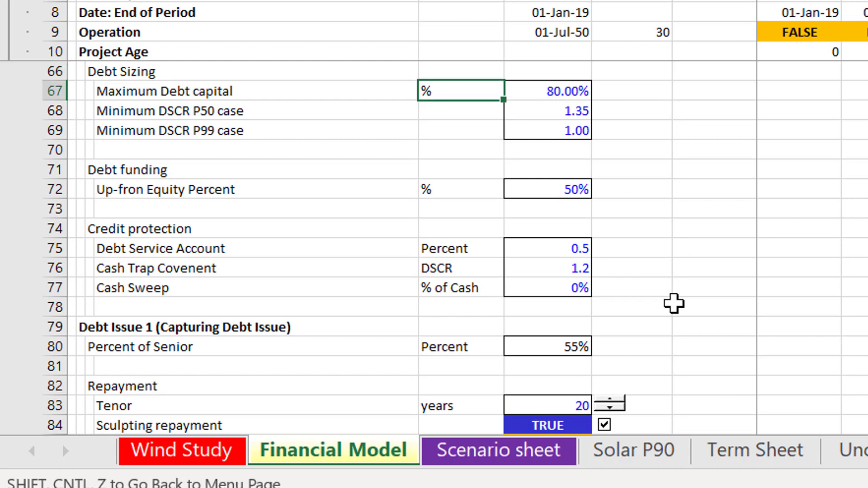
key(Right)
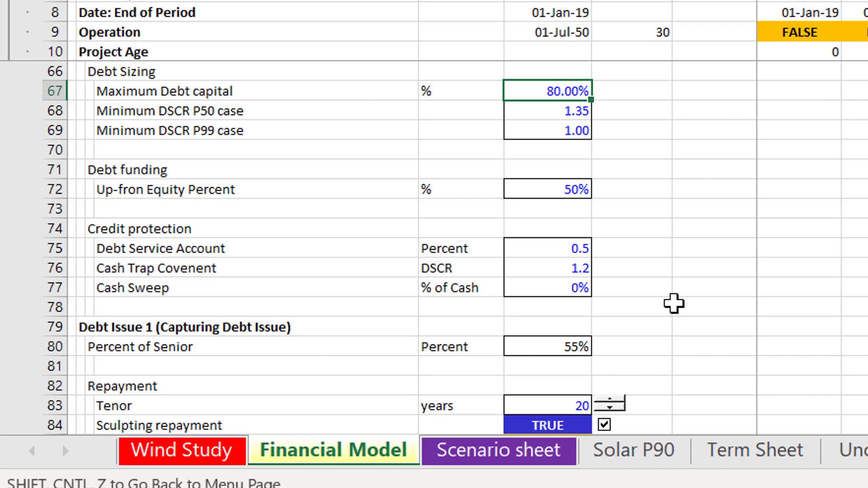
key(Down)
key(Left)
key(Right)
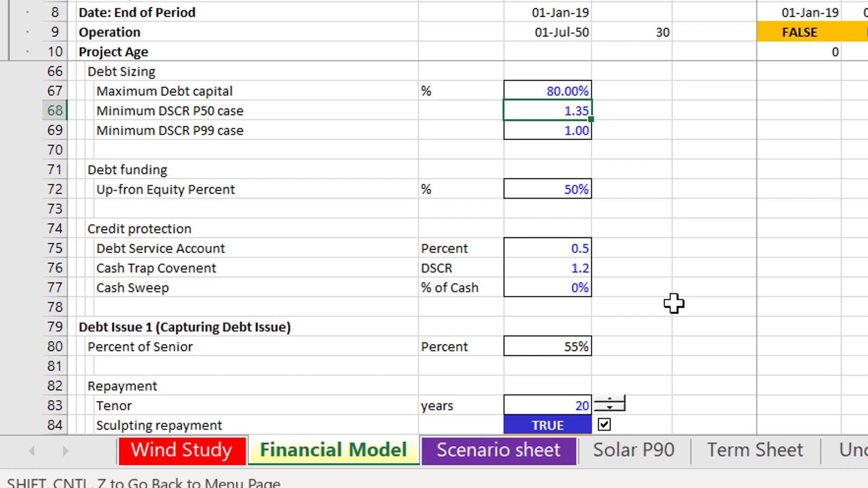
key(Left)
key(Right)
key(Down)
key(Up)
key(Down)
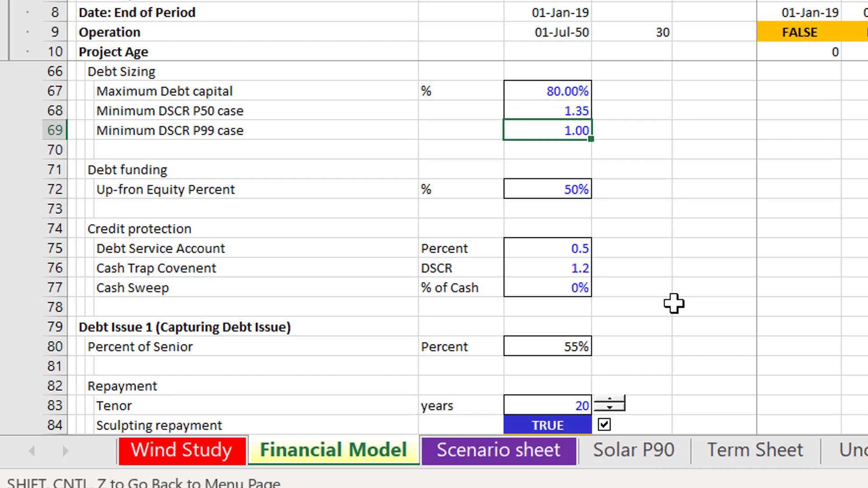
key(Down)
key(Up)
key(Up)
key(Down)
Review the inputs from debt funding and credit protection through to Debt Issue 1's interest rate and fees.
key(Down)
key(Down)
key(Down)
key(Down)
key(Down)
key(Down)
key(Down)
key(Down)
key(Down)
key(Down)
key(Down)
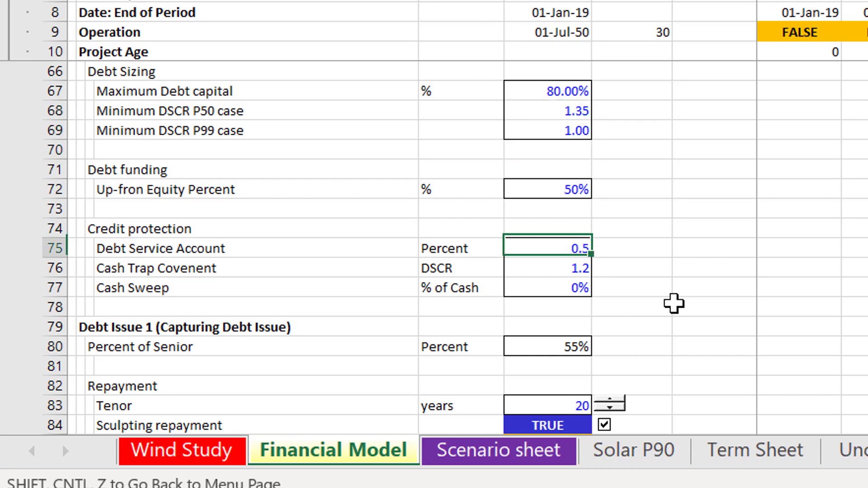
key(Down)
key(Down)
key(Down)
key(Down)
key(Down)
key(Down)
key(Down)
key(Down)
key(Down)
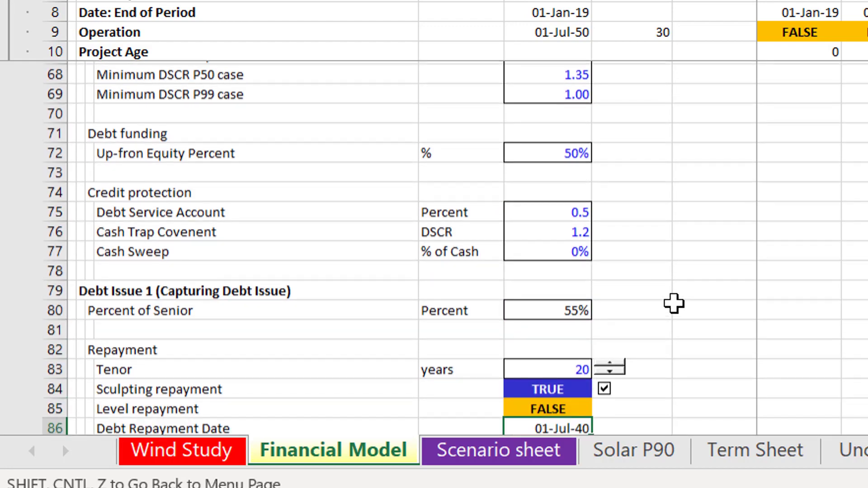
key(Down)
key(Down)
key(Down)
key(Down)
key(Down)
key(Down)
key(Down)
key(Down)
key(Down)
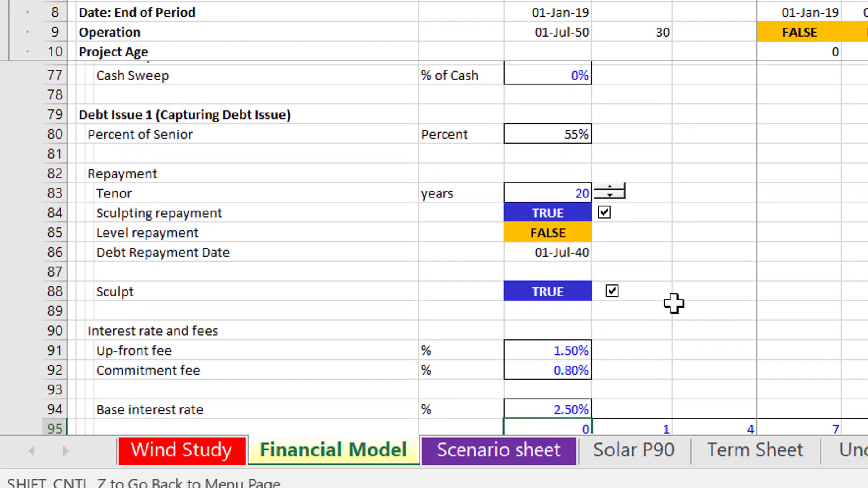
Examine Debt Issue 1's tenor, sculpting options, fees and base interest rate, ending at Debt Issue 2's percent of senior.
key(Up)
key(Up)
key(Up)
key(Up)
key(Up)
key(Up)
key(Up)
key(Up)
key(Up)
key(Up)
key(Up)
key(Up)
key(Up)
key(Up)
key(Up)
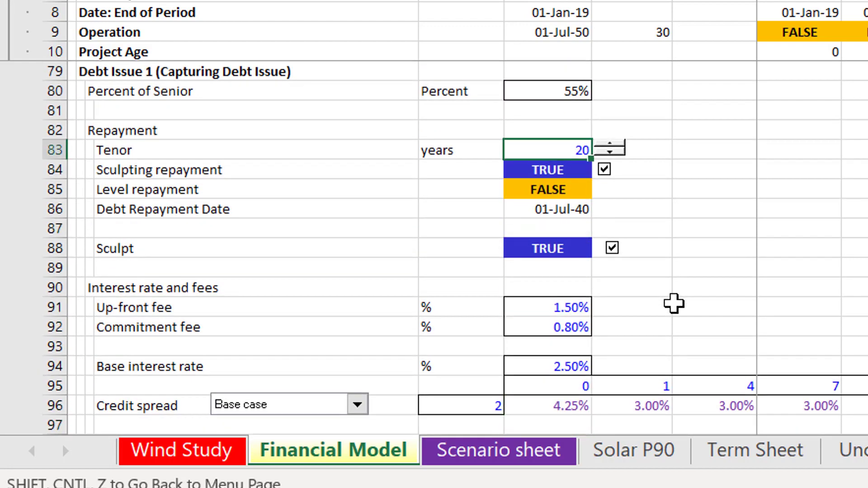
key(Down)
key(Down)
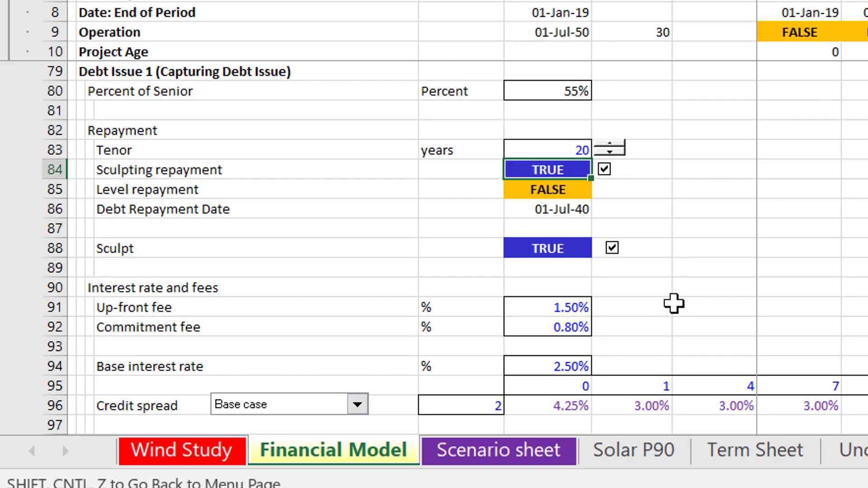
key(Down)
key(Down)
key(Down)
key(Down)
key(Down)
key(Down)
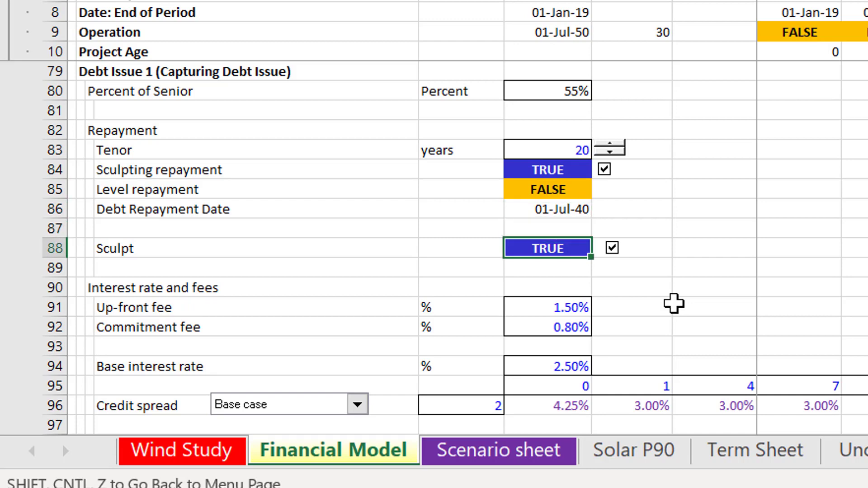
key(Down)
key(Down)
key(Down)
key(Down)
key(Down)
key(Down)
key(Down)
key(Down)
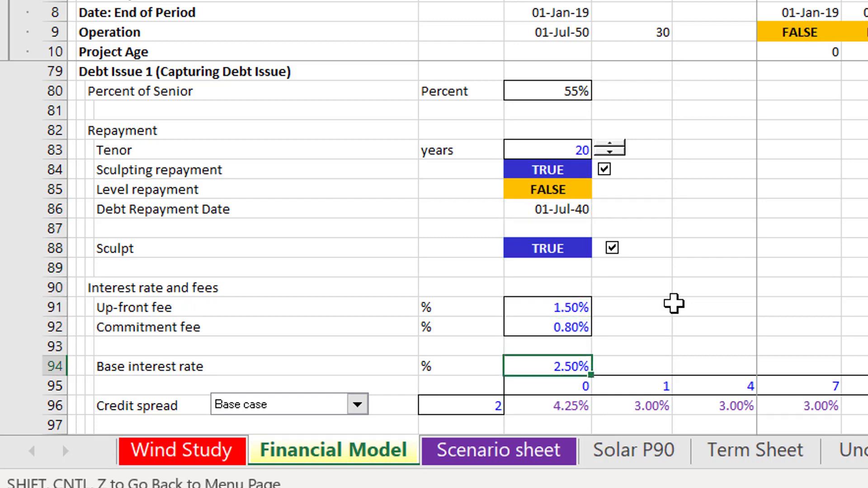
key(Down)
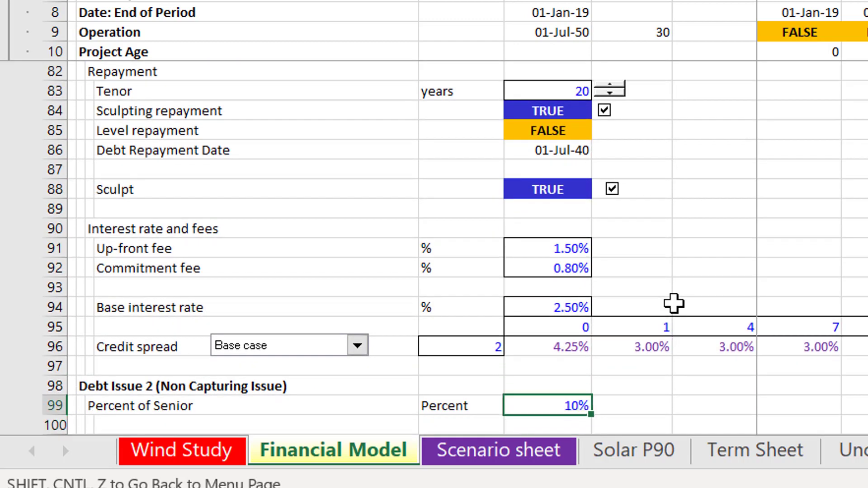
Recheck Debt Issue 1's debt repayment date, and continue to the repayment tenor of Debt Issue 2.
key(Up)
key(Up)
key(Up)
key(Up)
key(Up)
key(Up)
key(Up)
key(Up)
key(Up)
key(Up)
key(Up)
key(Up)
key(Up)
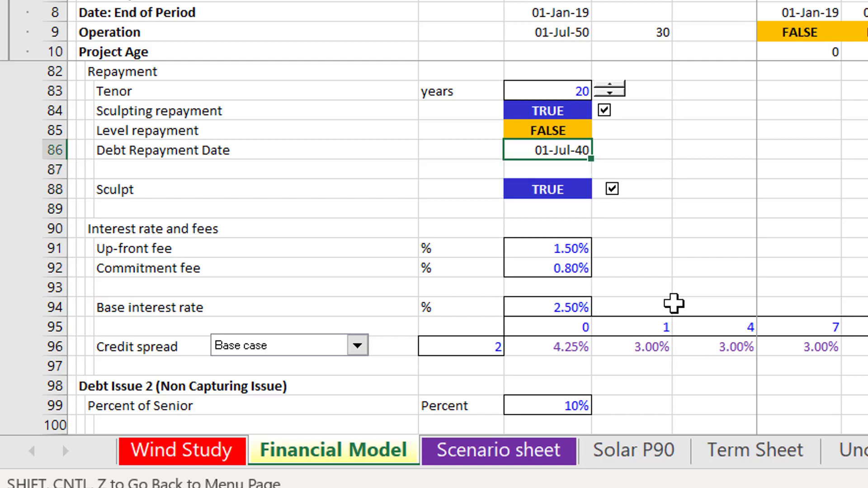
key(Down)
key(Down)
key(Down)
key(Down)
key(Down)
key(Down)
key(Down)
key(Down)
key(Down)
key(Down)
key(Down)
key(Down)
key(Down)
key(Down)
key(Down)
key(Down)
key(Down)
key(Down)
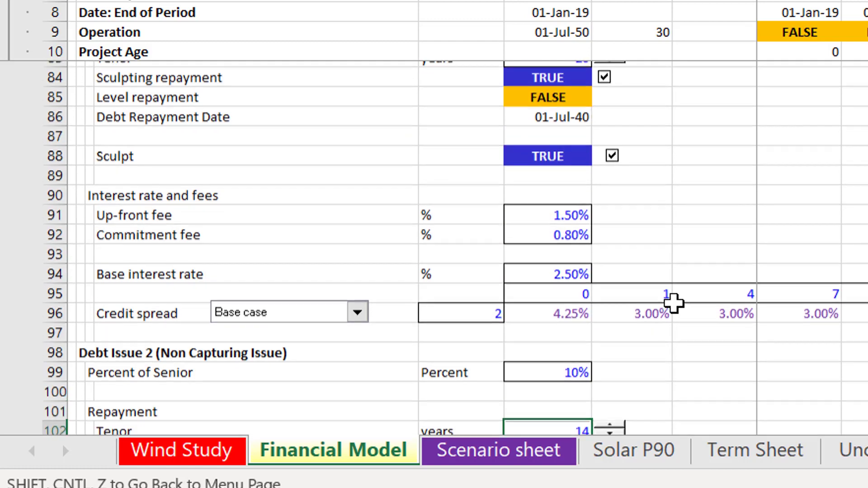
Return from Debt Issue 2's repayment inputs to Debt Issue 1 and examine its percent of senior.
key(Up)
key(Up)
key(Up)
key(Up)
key(Up)
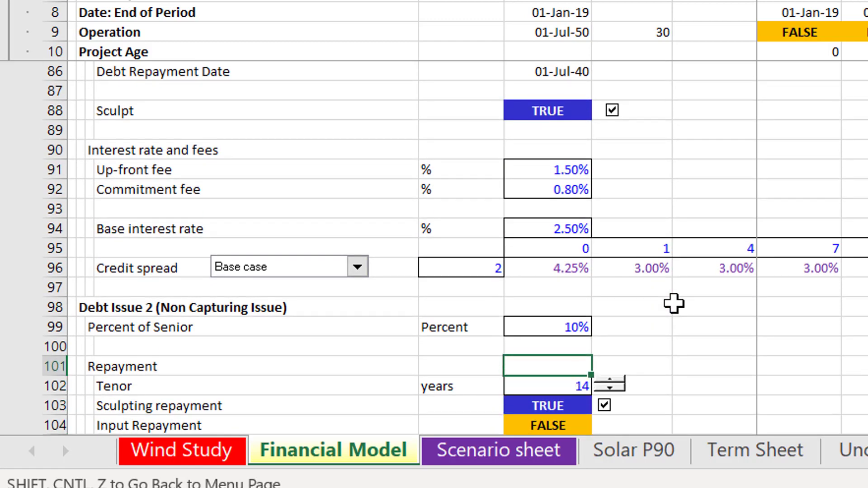
key(Down)
key(Down)
key(Up)
key(Up)
key(Up)
key(Up)
key(Up)
key(Up)
key(Up)
key(Up)
key(Up)
key(Up)
key(Up)
key(Up)
key(Up)
key(Up)
key(Up)
key(Up)
key(Up)
key(Up)
key(Up)
key(Up)
key(Up)
key(Up)
key(Up)
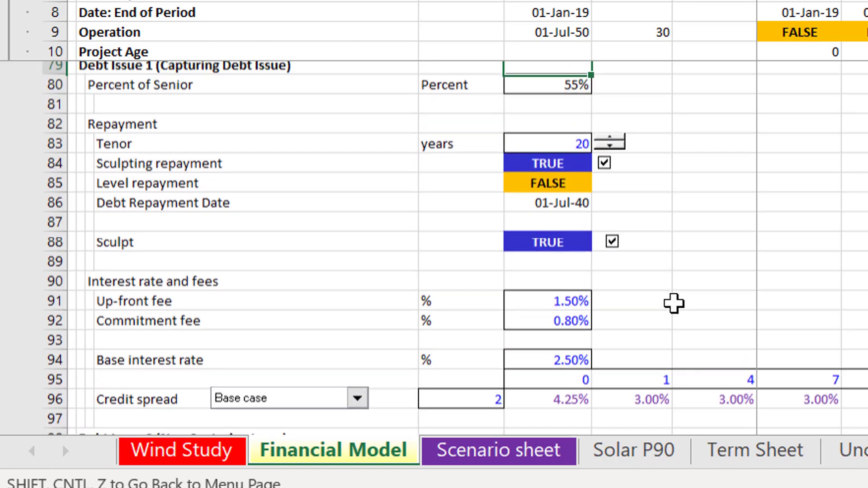
key(Down)
key(Down)
key(Left)
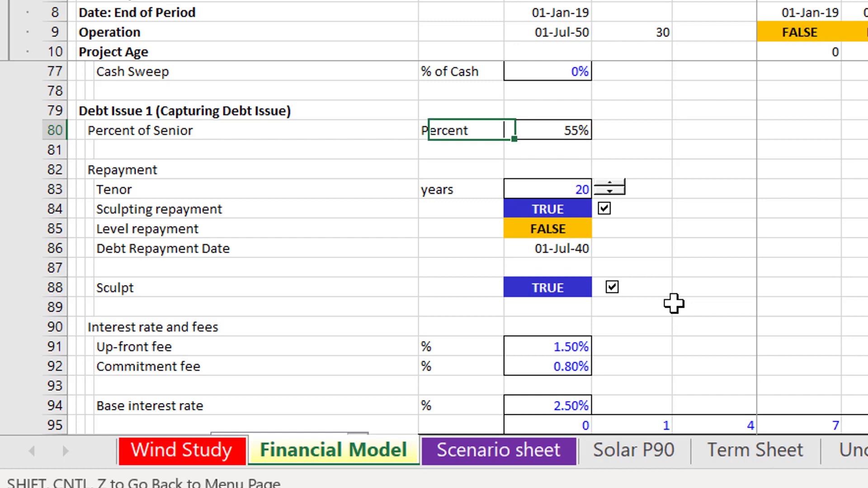
key(Left)
key(Left)
key(Right)
key(Right)
key(Right)
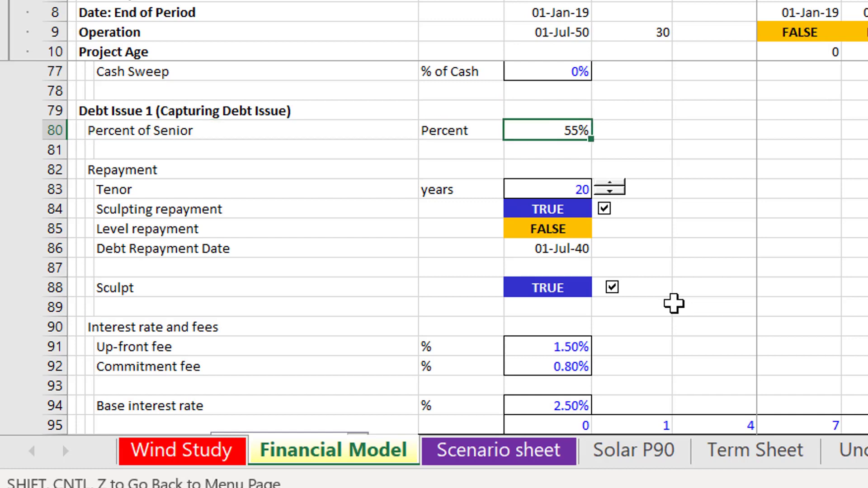
Examine Debt Issue 1's repayment tenor and repayment method, and recheck its percent of senior.
key(Down)
key(Down)
key(Down)
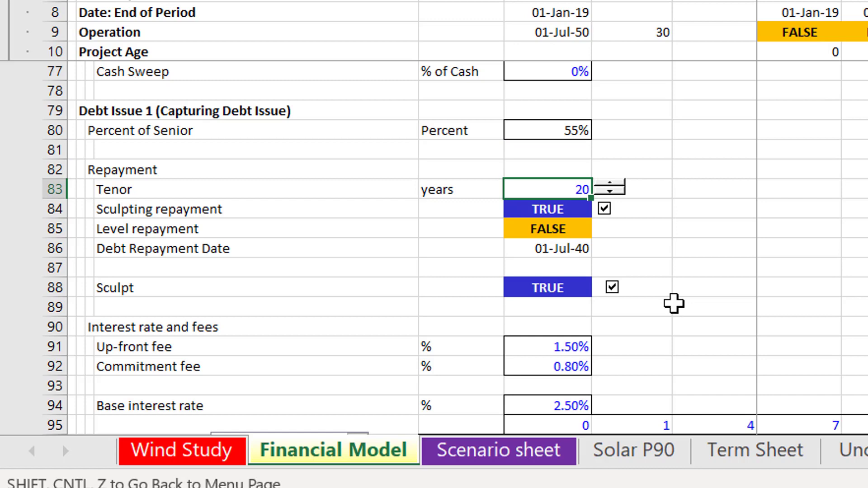
key(Left)
key(Left)
key(Left)
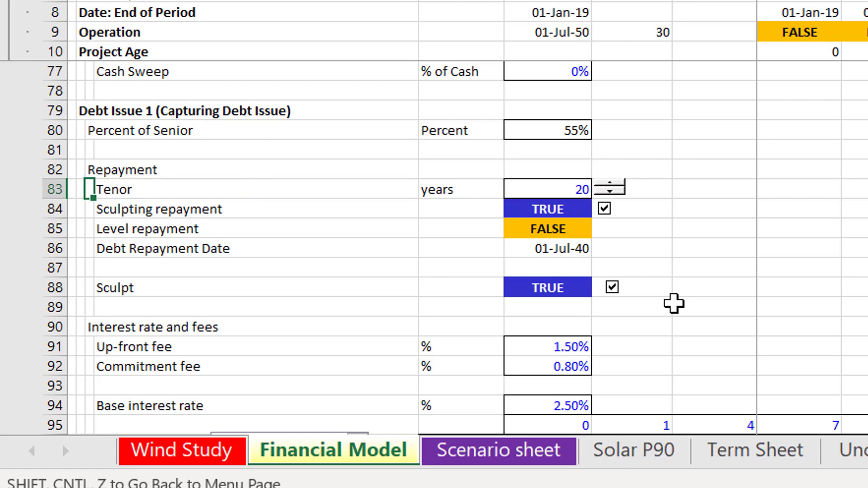
key(Right)
key(Right)
key(Right)
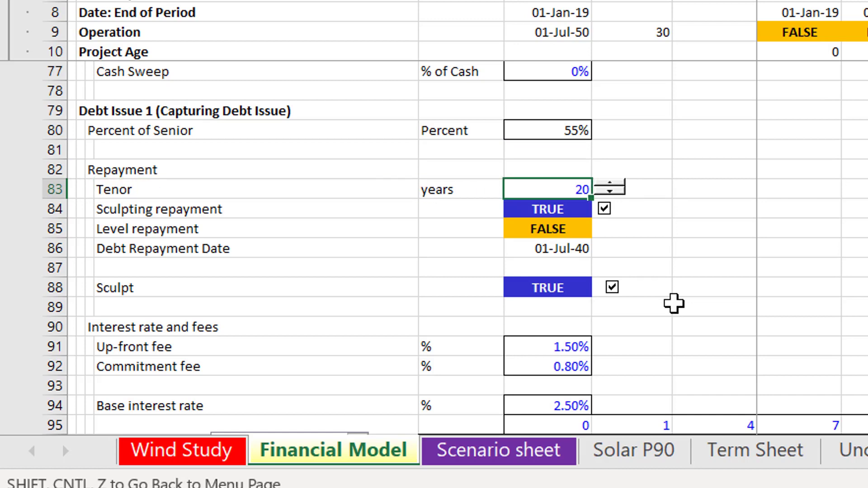
key(Down)
key(Down)
key(Up)
key(Up)
key(Up)
key(Up)
key(Up)
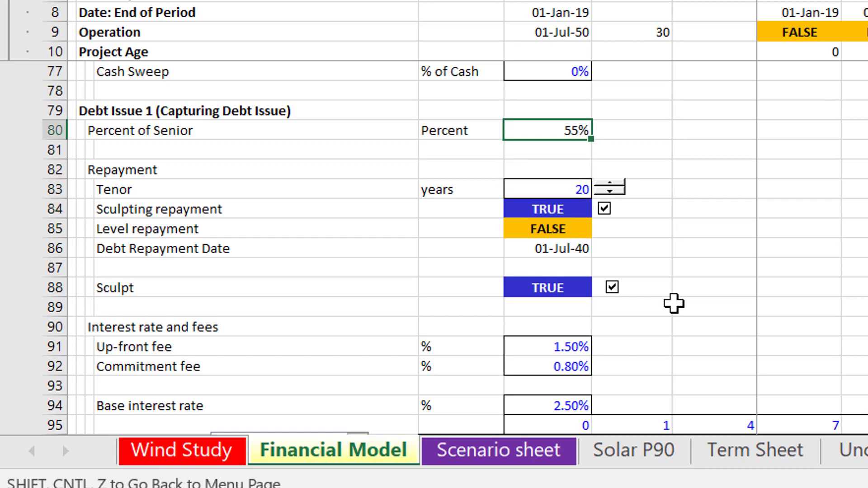
Review Debt Issue 1's repayment, fees and credit spread, continuing to Debt Issue 2's repayment date and tenor.
key(Down)
key(Down)
key(Down)
key(Down)
key(Down)
key(Down)
key(Down)
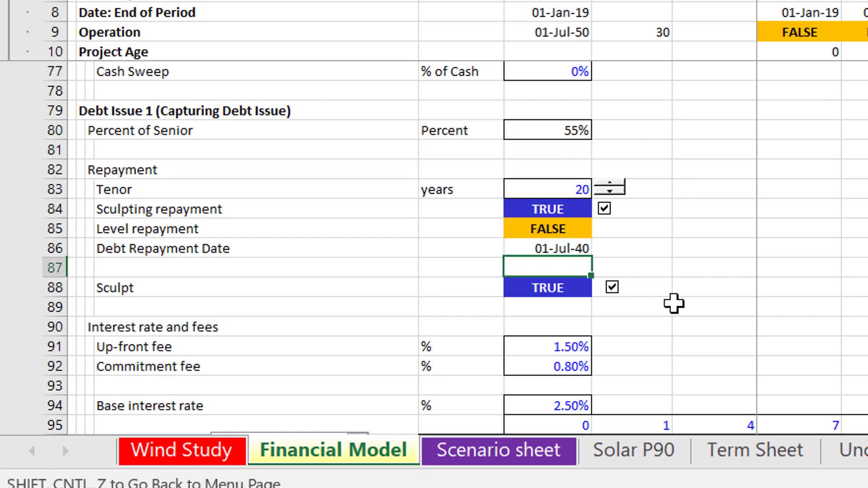
key(Down)
key(Down)
key(Down)
key(Down)
key(Down)
key(Down)
key(Down)
key(Down)
key(Down)
key(Down)
key(Down)
key(Down)
key(Down)
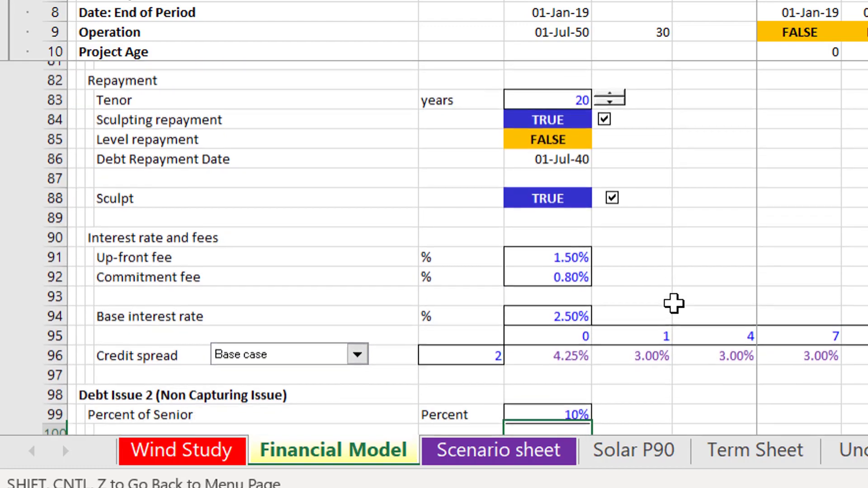
key(Down)
key(Down)
key(Down)
key(Down)
key(Down)
key(Down)
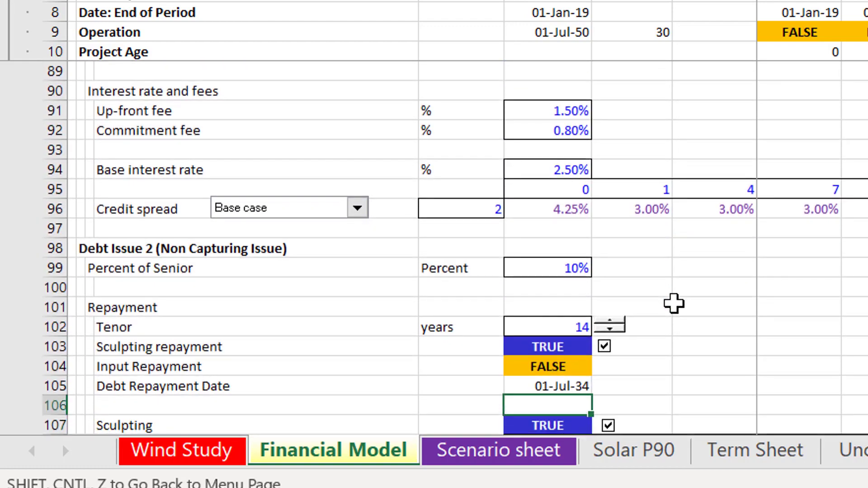
key(Up)
key(Up)
key(Up)
key(Up)
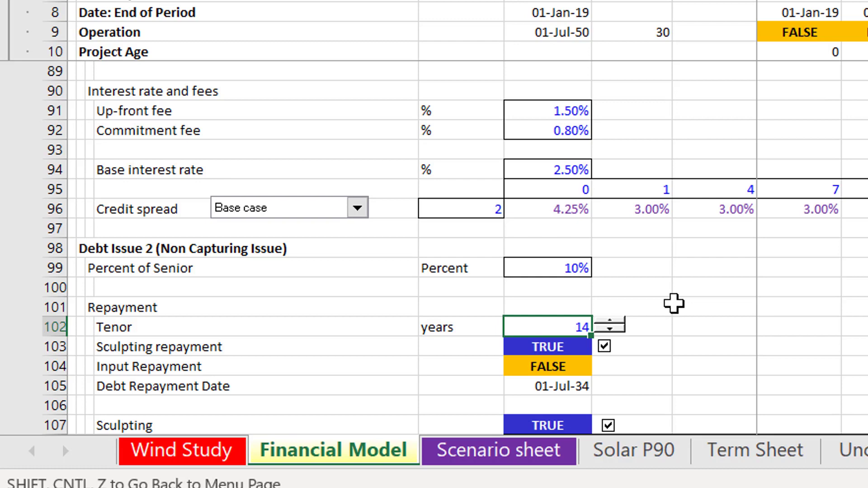
Check Debt Issue 2's percent of senior and continue through its repayment options to the end of the section.
key(Up)
key(Up)
key(Up)
key(Down)
key(Down)
key(Down)
key(Down)
key(Down)
key(Down)
key(Down)
key(Down)
key(Down)
key(Down)
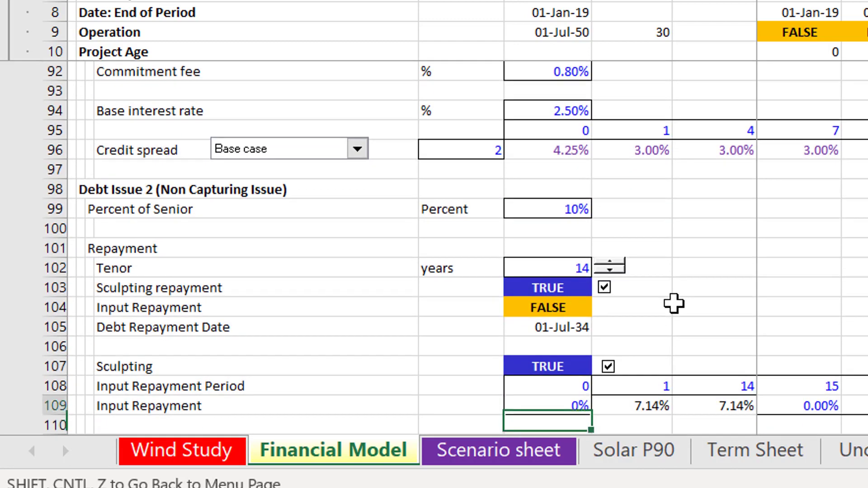
Recheck Debt Issue 2's tenor and follow its sculpting settings down to the input repayment row.
key(Up)
key(Up)
key(Up)
key(Up)
key(Up)
key(Up)
key(Up)
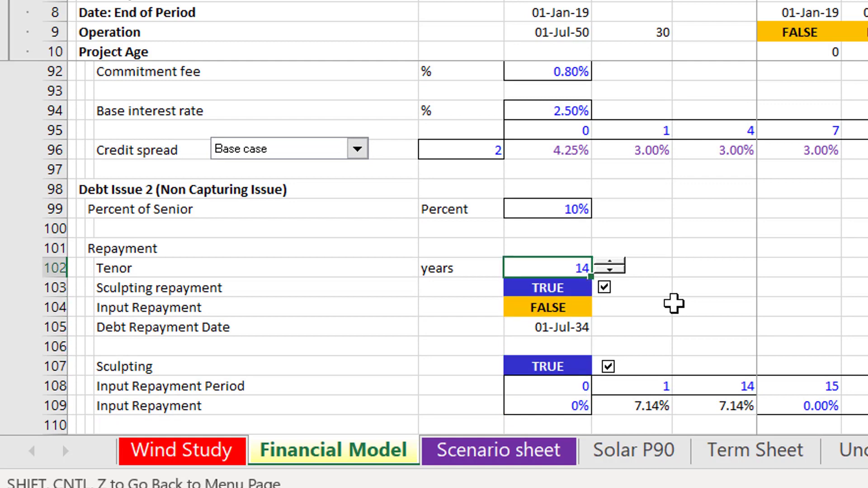
key(Down)
key(Down)
key(Down)
key(Down)
key(Down)
key(Down)
key(Down)
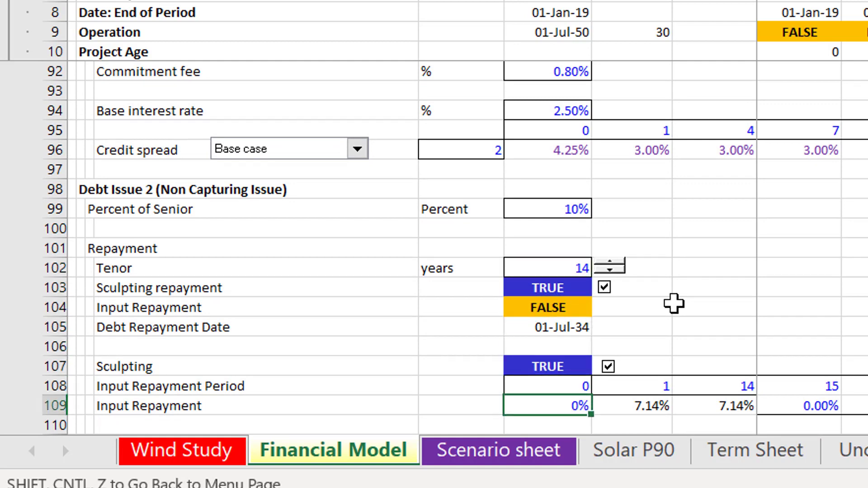
Examine Debt Issue 2's input repayment percentages across the first repayment periods.
key(Right)
key(Left)
key(Left)
key(Right)
key(Right)
key(Right)
key(Right)
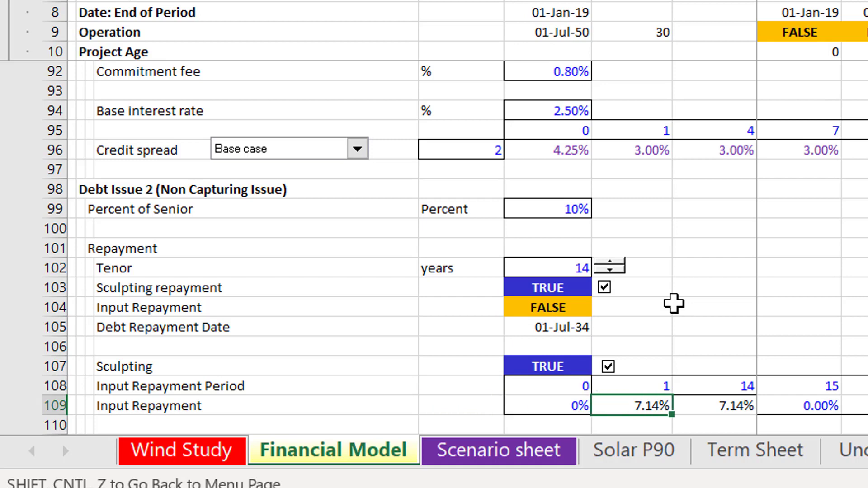
key(Left)
key(Left)
key(Left)
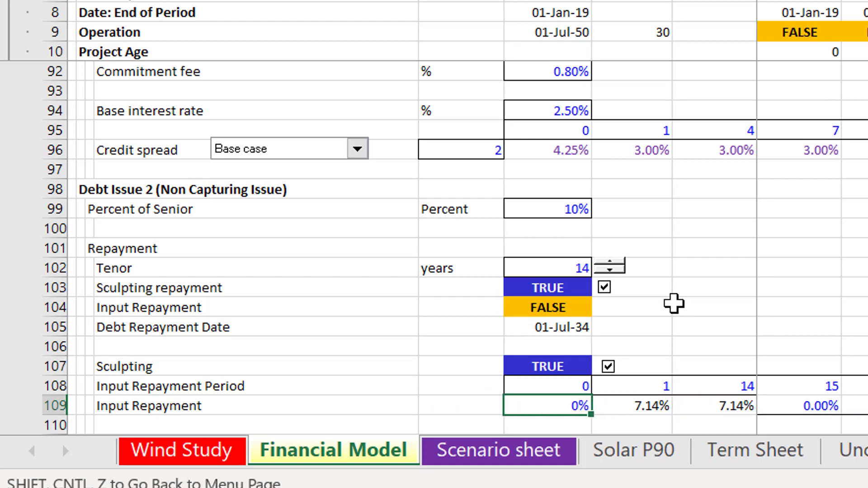
Review Debt Issue 2's up-front fee, commitment fee, base interest rate and credit spread, ending at the Debt Issue 3 heading.
key(Down)
key(Down)
key(Down)
key(Down)
key(Down)
key(Down)
key(Down)
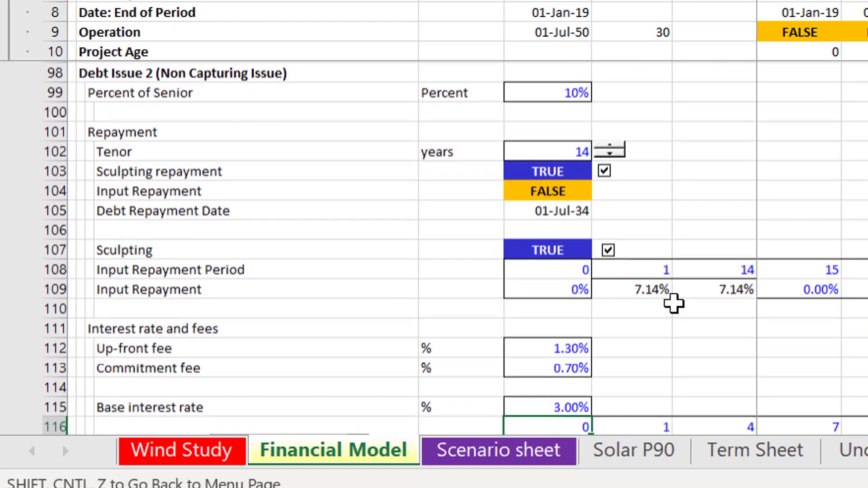
key(Down)
key(Down)
key(Down)
key(Down)
key(Up)
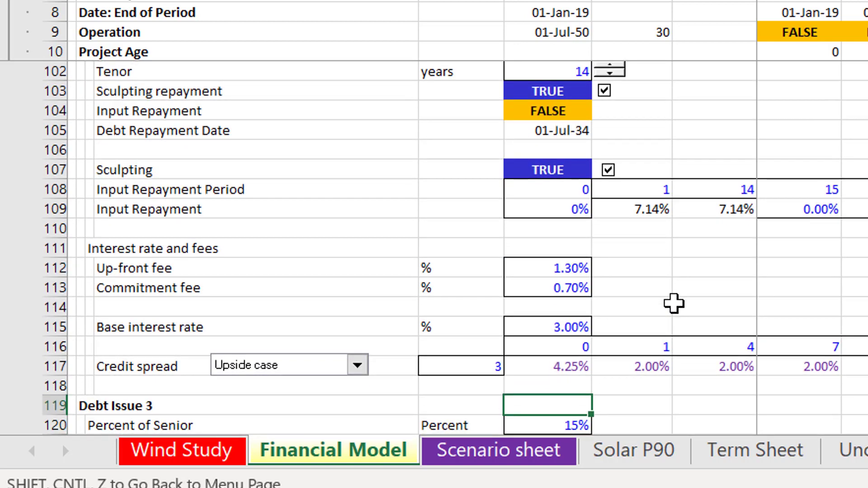
Go back over Debt Issue 2's interest rate and fees, and examine the input repayment percentage for period 1.
key(Up)
key(Up)
key(Up)
key(Up)
key(Up)
key(Up)
key(Up)
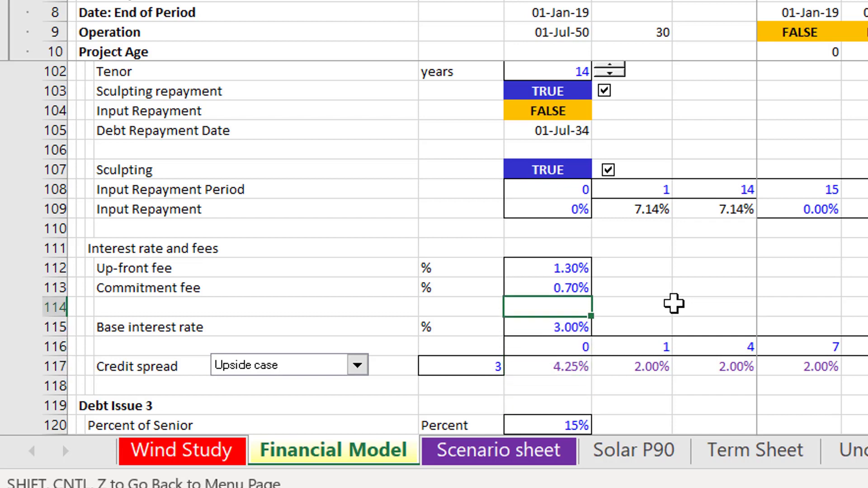
key(Up)
key(Up)
key(Up)
key(Right)
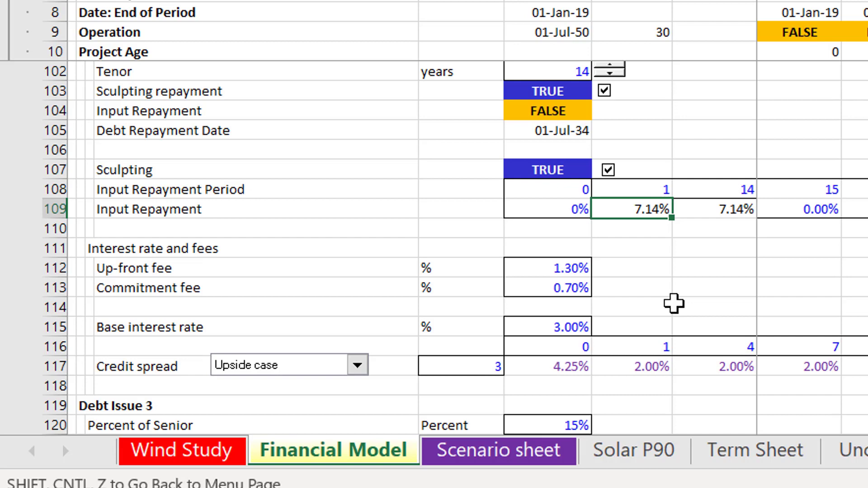
key(Down)
key(Down)
key(Down)
key(Up)
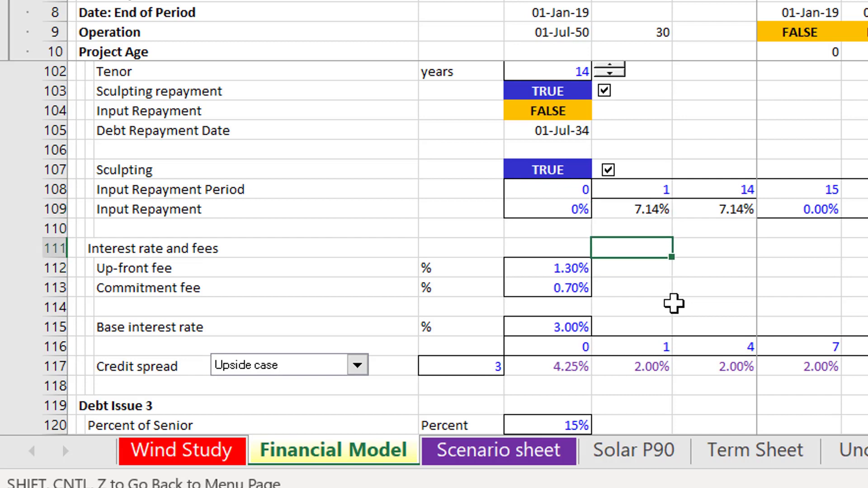
Compare Debt Issue 2's period 1 input repayment percentage with its sculpting switch.
key(Left)
key(Left)
key(Up)
key(Up)
key(Right)
key(Right)
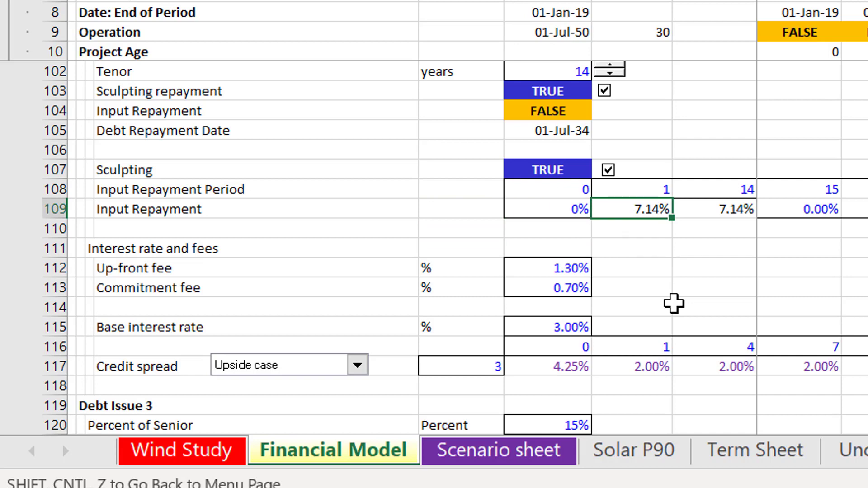
key(Up)
key(Left)
key(Left)
key(Up)
key(Right)
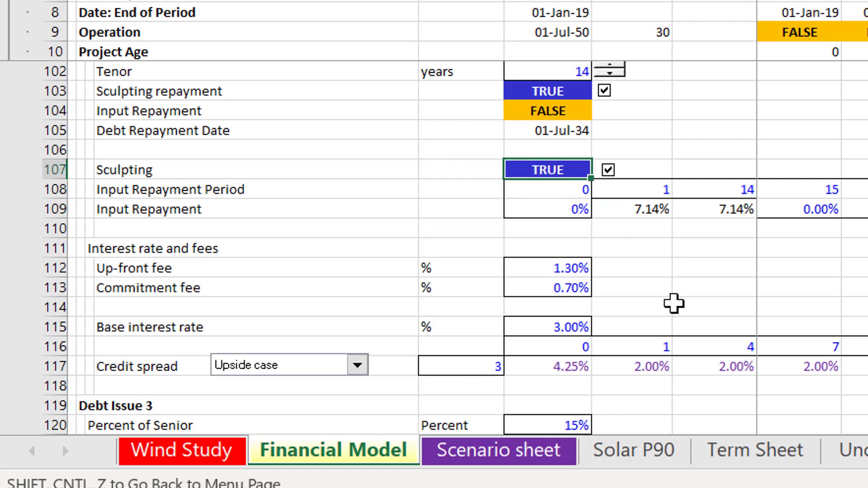
Go through Debt Issue 2's fees, base interest rate and credit spread, down to Debt Issue 3's percent of senior.
key(Down)
key(Down)
key(Down)
key(Down)
key(Down)
key(Down)
key(Down)
key(Down)
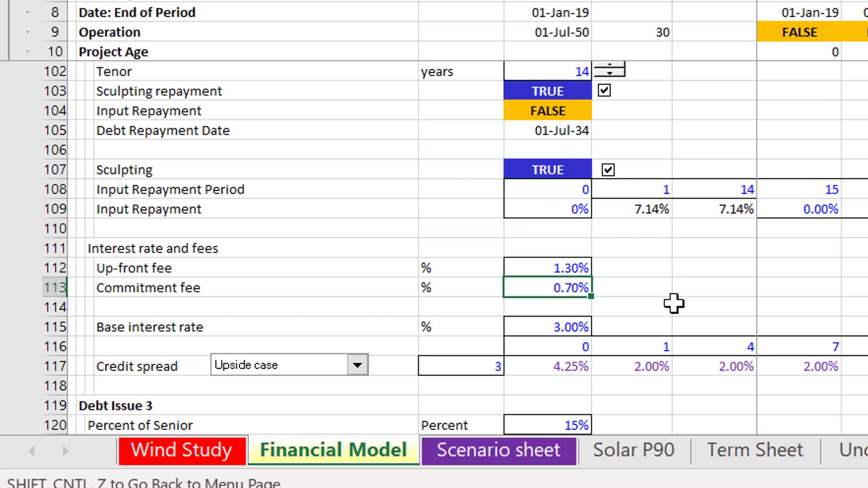
key(Down)
key(Down)
key(Down)
key(Down)
key(Down)
key(Down)
key(Down)
key(Down)
key(Down)
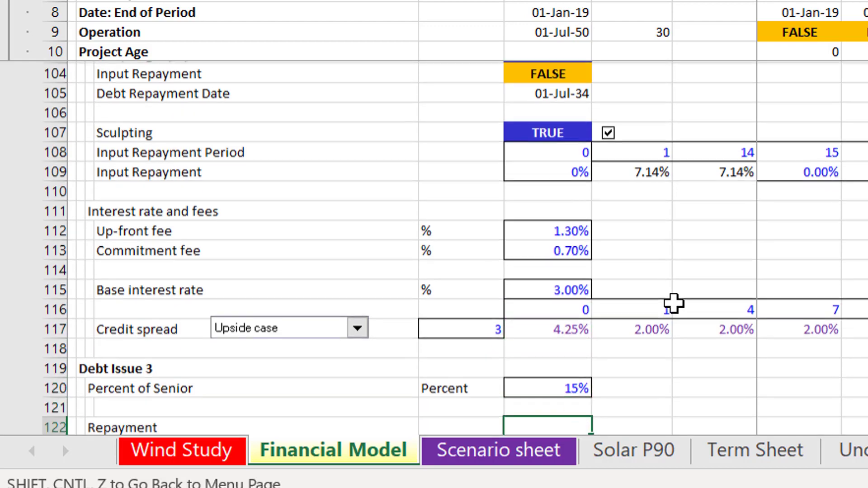
Review Debt Issue 3's tenor, sculpting repayment switch, debt repayment date and input repayment periods.
key(Down)
key(Down)
key(Down)
key(Down)
key(Down)
key(Down)
key(Down)
key(Down)
key(Down)
key(Down)
key(Down)
key(Down)
key(Down)
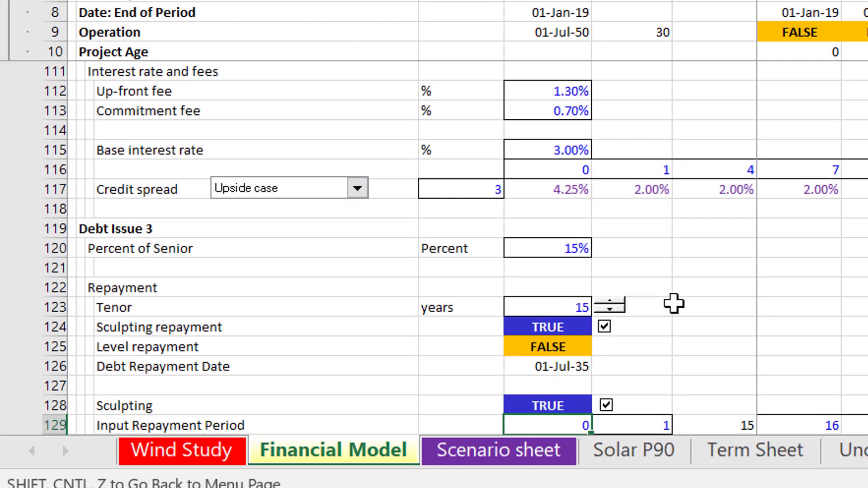
Review Debt Issue 3's input repayment percentages, fees, base interest rate and credit spread.
key(Down)
key(Down)
key(Down)
key(Down)
key(Down)
key(Down)
key(Down)
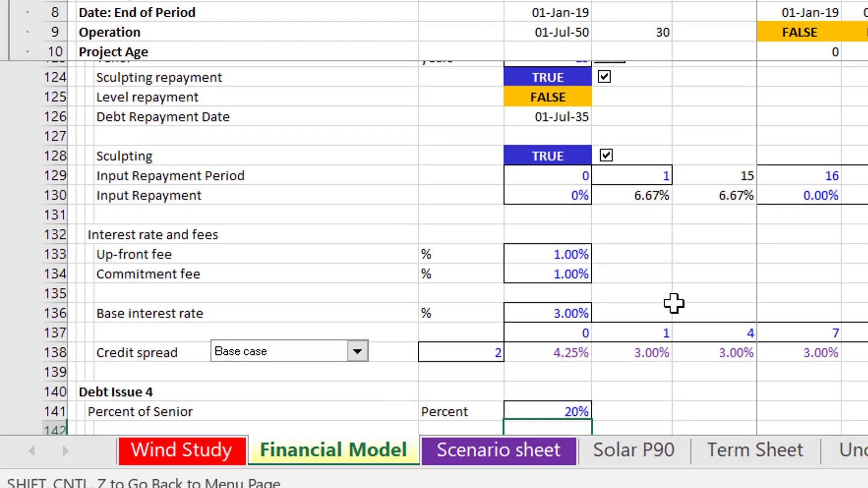
Examine Debt Issue 4's percent of senior, tenor, repayment settings, fees and base interest rate.
key(Down)
key(Down)
key(Down)
key(Down)
key(Down)
key(Down)
key(Down)
key(Down)
key(Down)
key(Down)
key(Down)
key(Down)
key(Down)
key(Down)
key(Down)
key(Down)
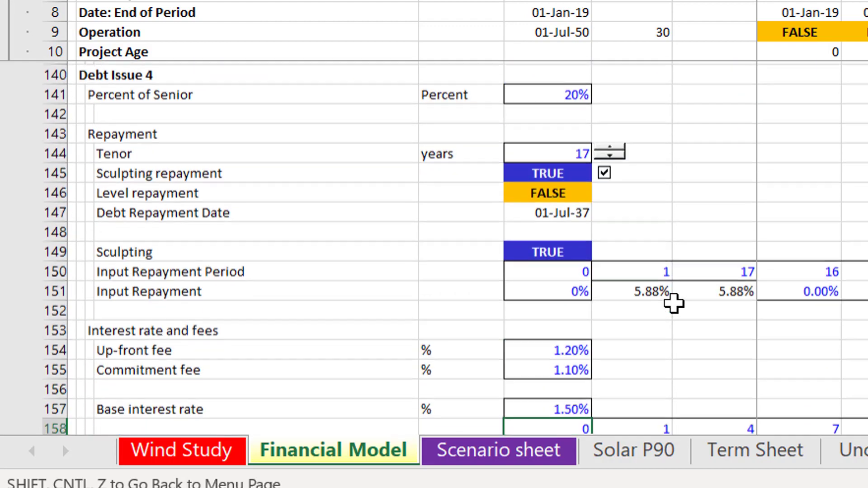
Examine Debt Issue 4's credit spread and the total debt percent check, ending at the production rows of Operating & Analysis.
key(Down)
key(Down)
key(Down)
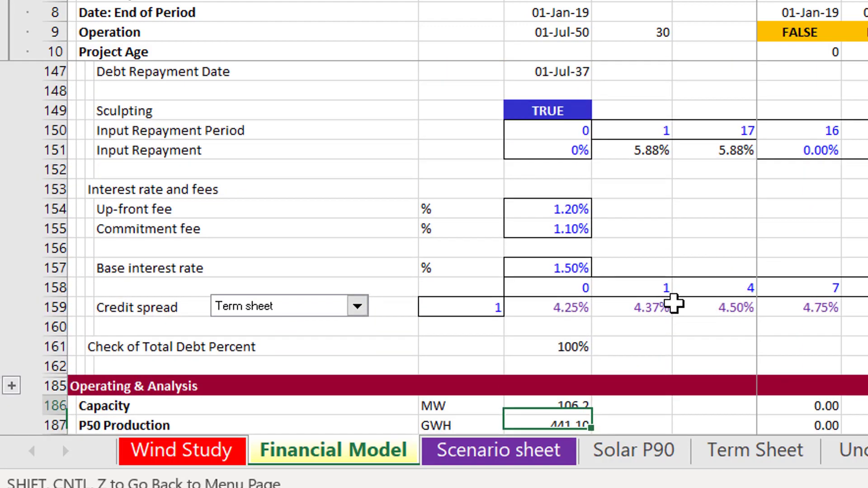
key(Down)
key(Down)
key(Down)
key(Down)
key(Down)
key(Down)
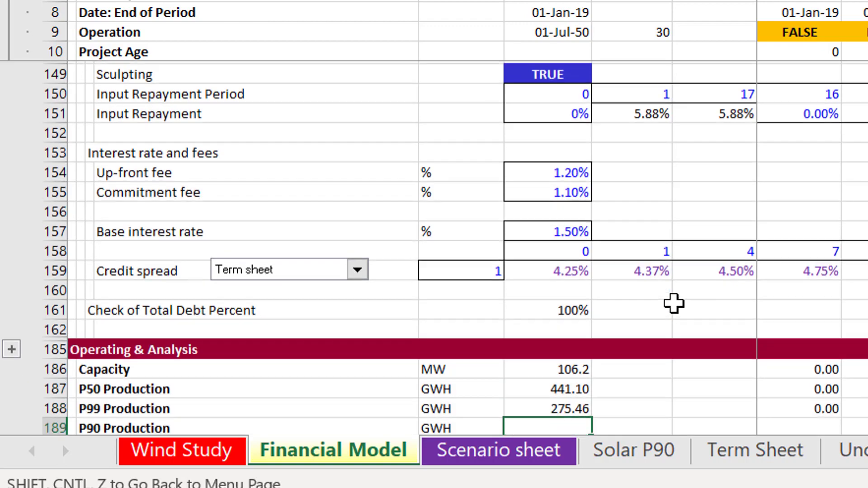
Review the production case, EPC cost, S-curve and capital expenditures, ending at the PPA price rows.
key(Down)
key(Down)
key(Down)
key(Down)
key(Right)
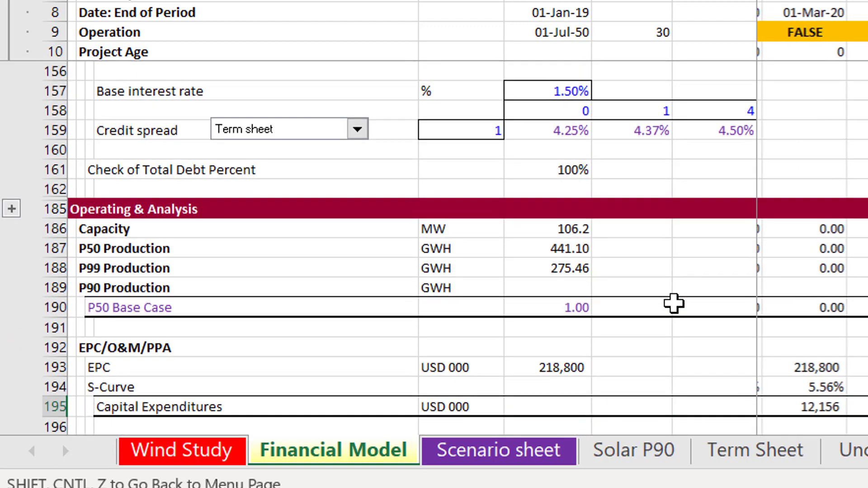
key(Down)
key(Down)
key(Down)
key(Down)
key(Down)
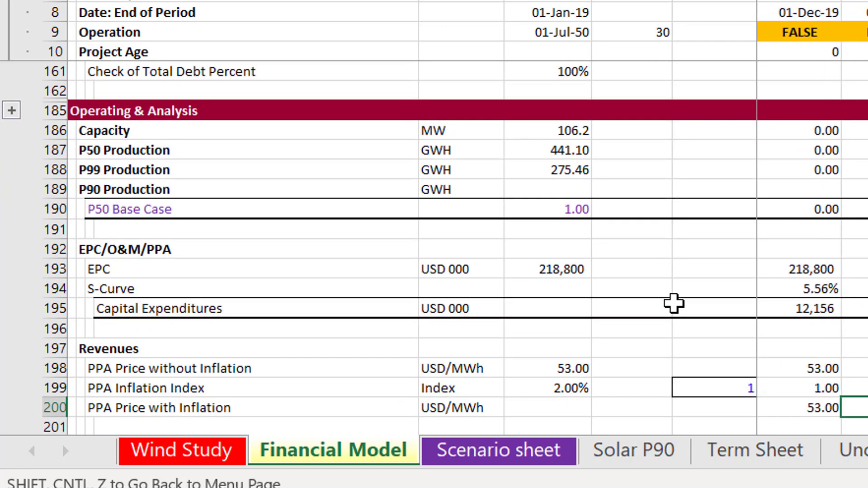
Examine the revenue rows and the formulas behind the PPA inflation index and the PPA price without inflation.
key(Down)
key(Down)
key(Down)
key(Down)
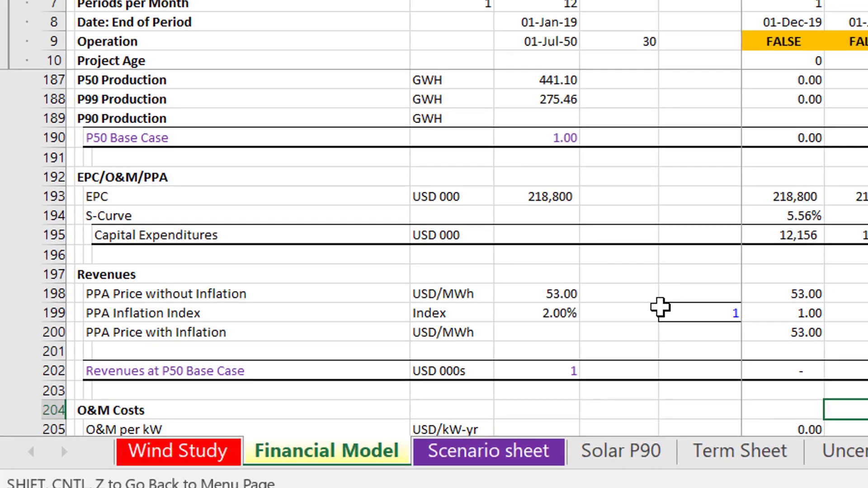
key(Up)
key(Up)
key(Up)
key(Up)
key(Up)
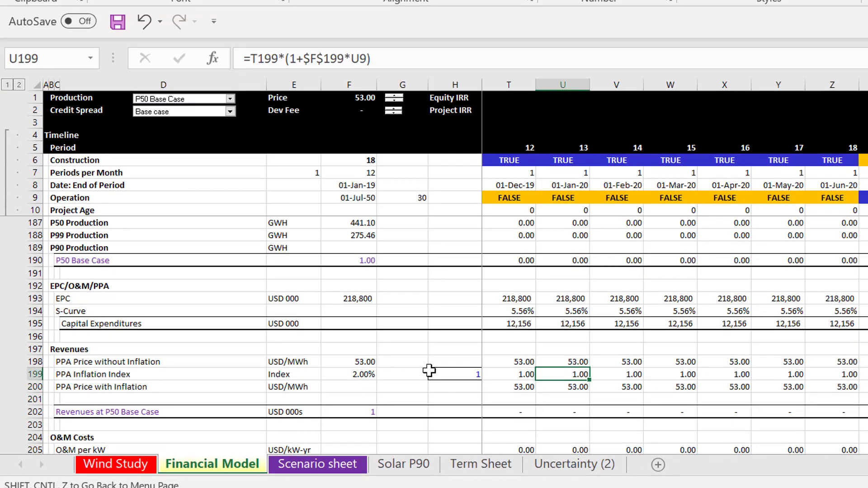
key(Up)
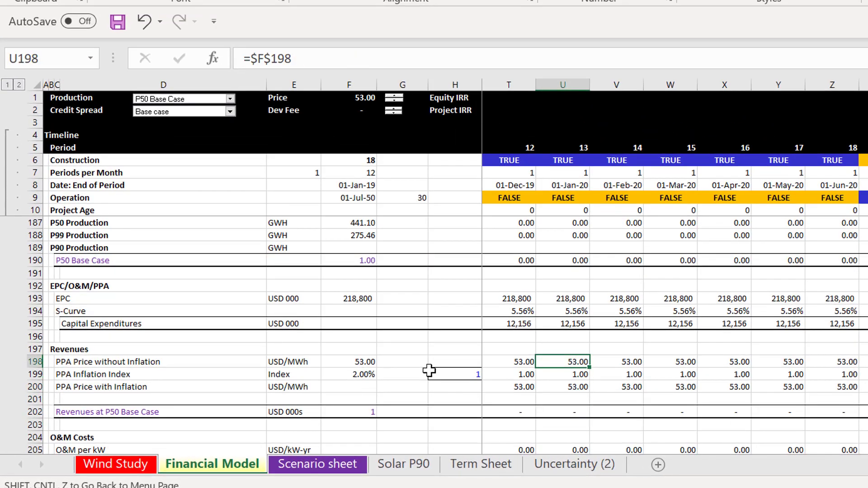
Trace the revenue calculation down to the O&M per kW lookup formula in column T.
key(Left)
key(Down)
key(Down)
key(Down)
key(Down)
key(Down)
key(Down)
key(Down)
key(Down)
key(Down)
key(Down)
key(Down)
key(Down)
key(Down)
key(Down)
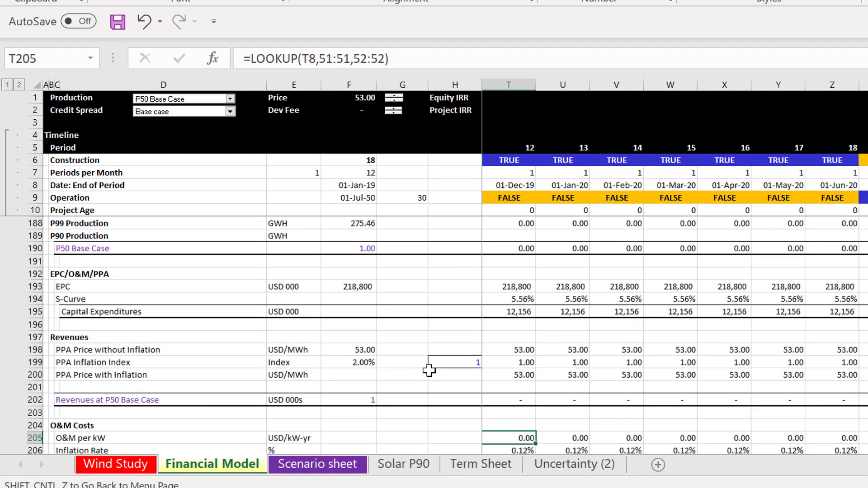
Review the O&M cost build-up, EBITDA, net project cash flow and project IRR rows.
key(Down)
key(Down)
key(Down)
key(Down)
key(Down)
key(Down)
key(Down)
key(Down)
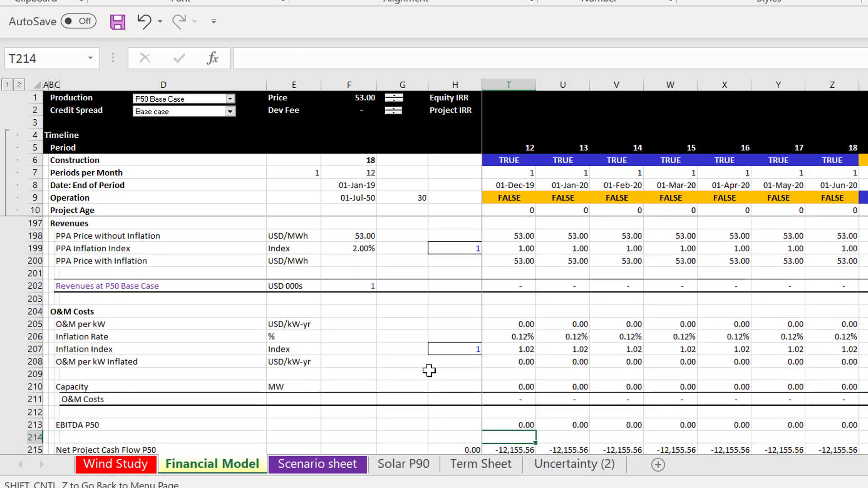
key(Up)
key(Up)
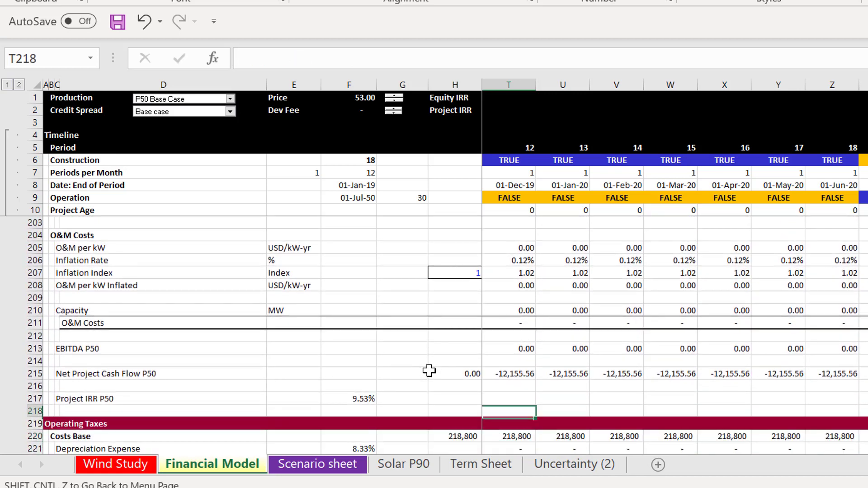
Remove "P50" from the labels in rows 213, 215 and 217, leaving EBITDA, Net Project Cash Flow and Project IRR.
key(Up)
key(Up)
key(Up)
key(Left)
key(Left)
key(Left)
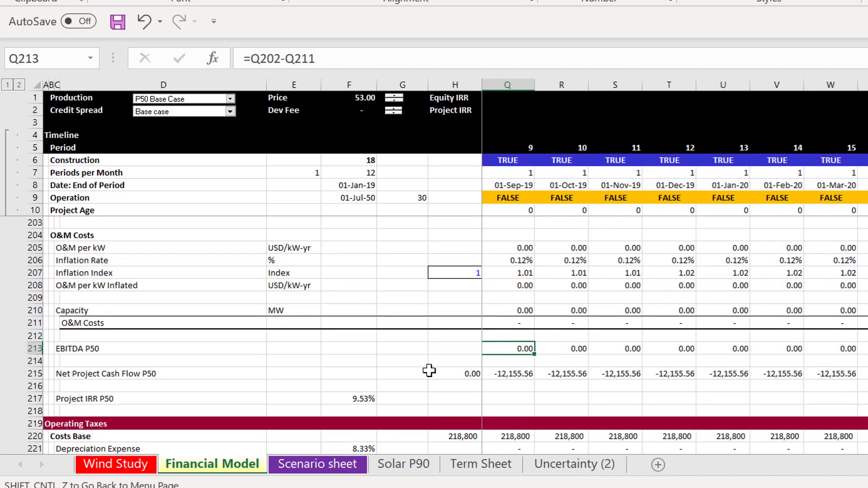
key(Left)
key(Left)
key(Left)
key(Left)
key(Left)
key(Left)
key(Left)
key(Left)
key(Left)
key(Left)
key(Left)
key(Left)
key(Left)
key(Left)
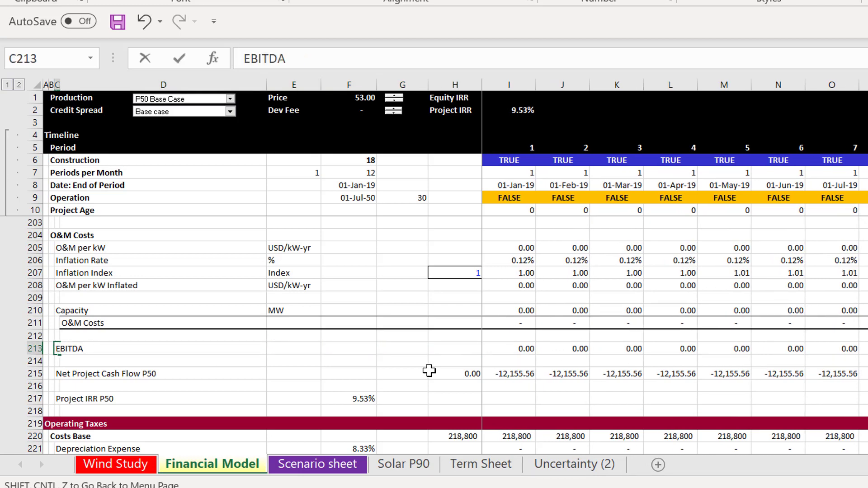
key(Down)
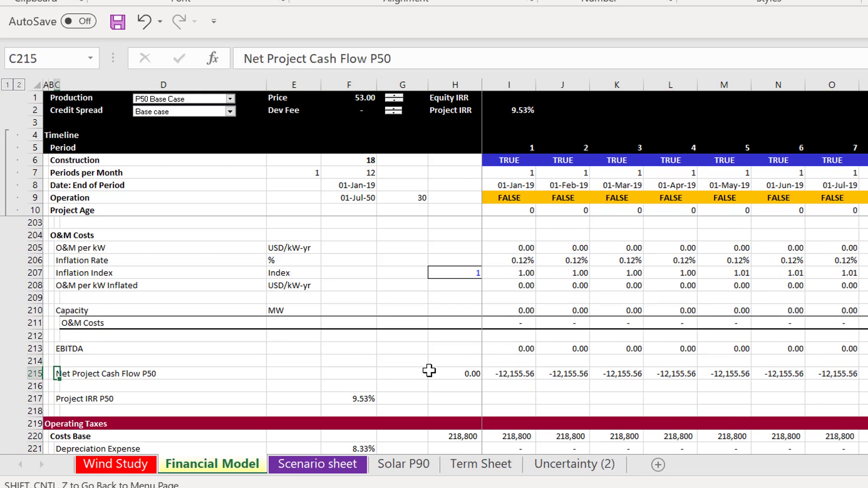
key(Down)
key(Down)
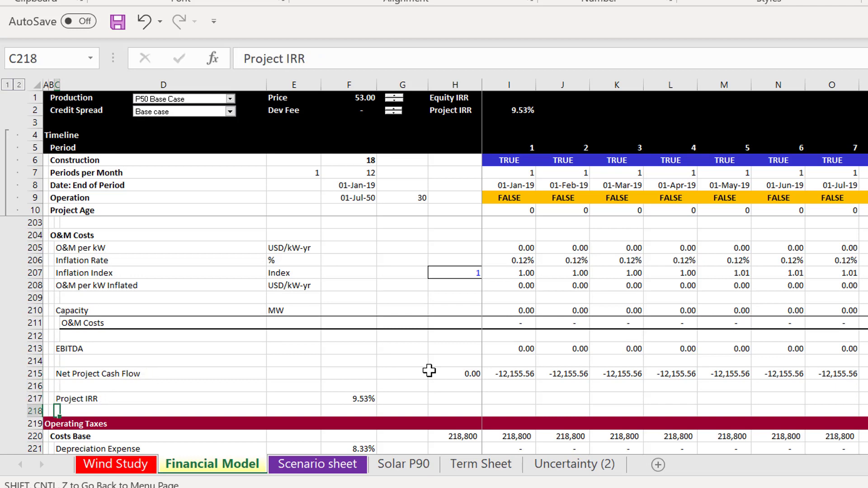
Switch the production scenario to P99 Worst Case to compare the project IRR, and return it to P50 Base Case.
click(221, 101)
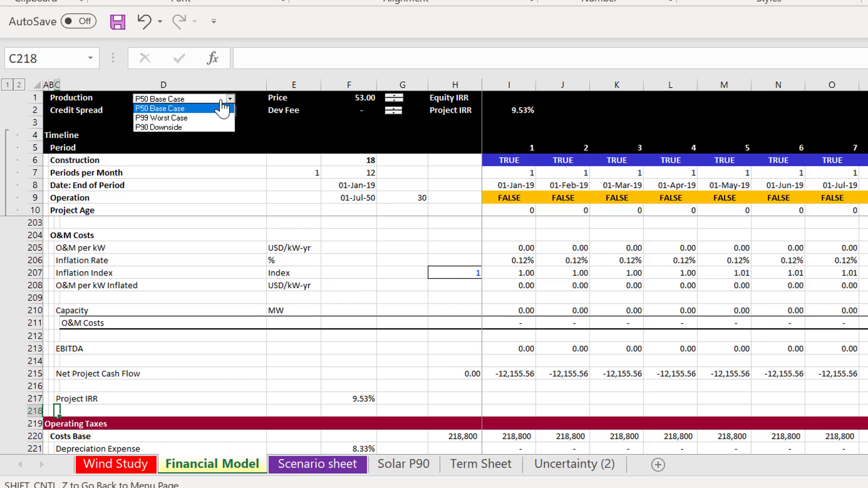
click(222, 109)
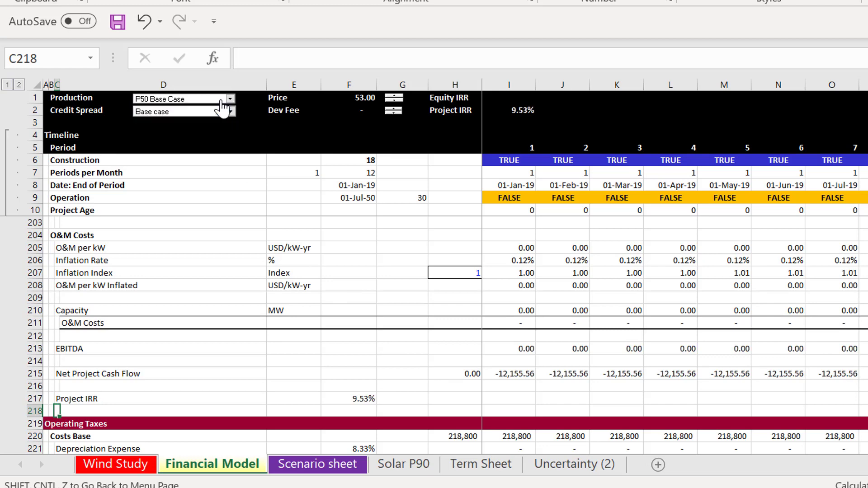
click(221, 99)
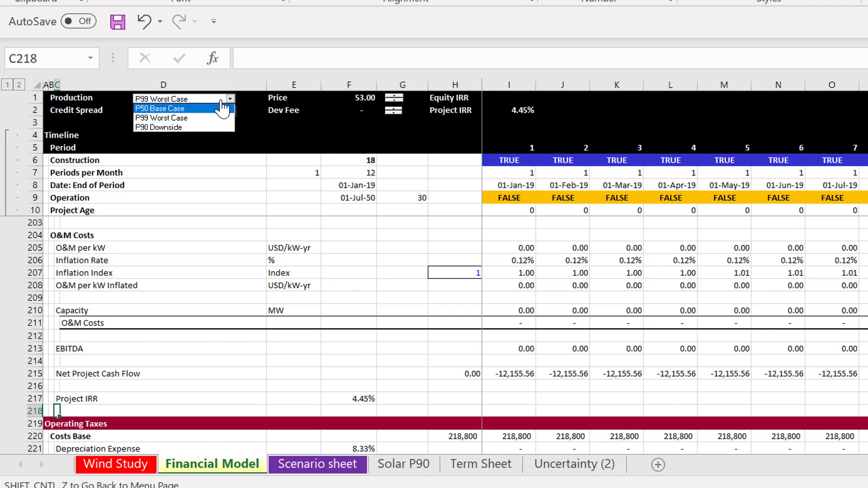
click(222, 108)
Review the project cash flow and IRR rows and the Operating Taxes section, down to the after-tax cash flow.
click(362, 324)
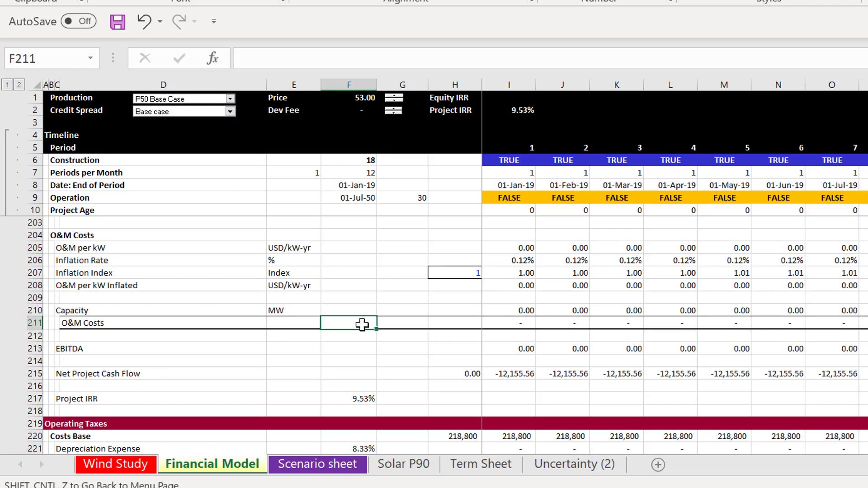
key(Down)
key(Down)
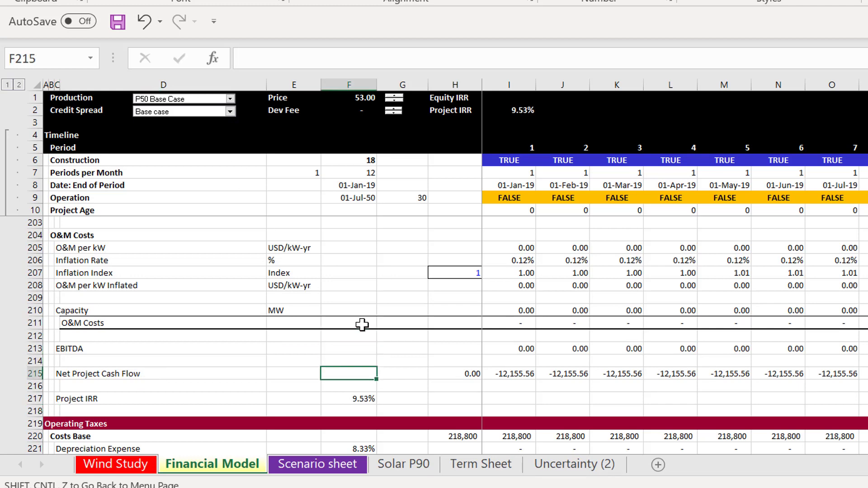
key(Down)
key(Down)
key(Down)
key(Down)
key(Down)
key(Down)
key(Down)
key(Down)
key(Down)
key(Down)
key(Down)
key(Down)
key(Down)
key(Down)
key(Down)
key(Down)
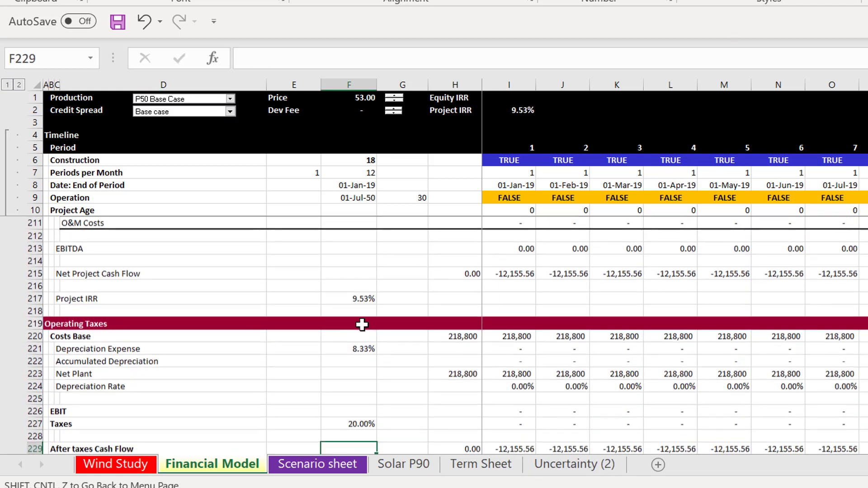
Examine the Operating Taxes results and the After Tax project IRR formula in F230.
key(Down)
key(Down)
key(Up)
key(Up)
key(Up)
key(Up)
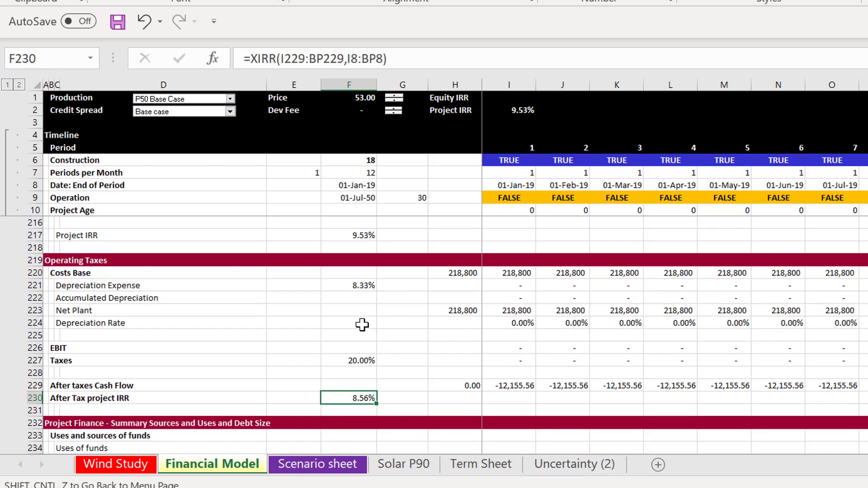
Go to the Project Finance summary of sources and uses and examine the EPC Cost formula in H235.
key(Down)
key(Down)
key(Down)
key(Down)
key(Down)
key(Down)
key(Down)
key(Down)
key(Down)
key(Down)
key(Down)
key(Down)
key(Down)
key(Down)
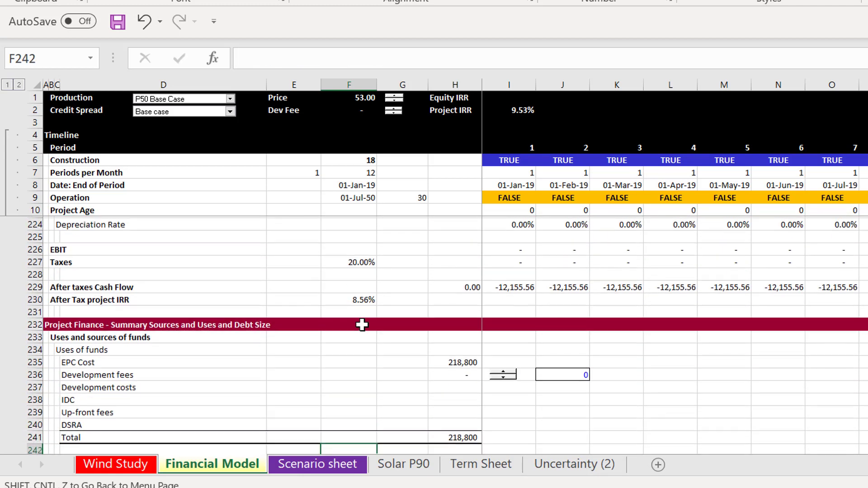
key(Up)
key(Up)
key(Up)
key(Up)
key(Up)
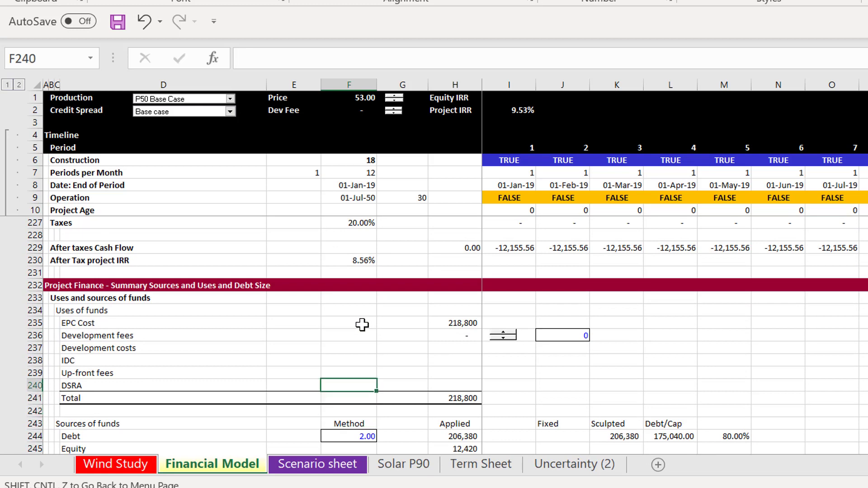
key(Up)
key(Up)
key(Up)
key(Down)
key(Right)
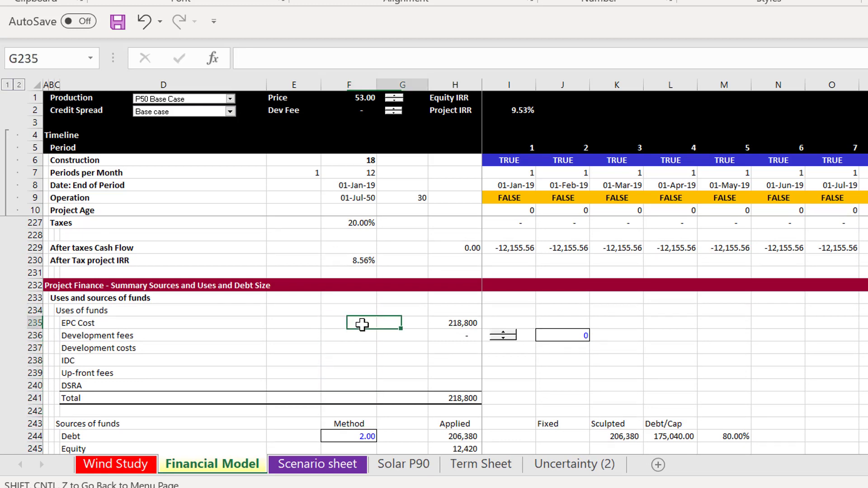
key(Right)
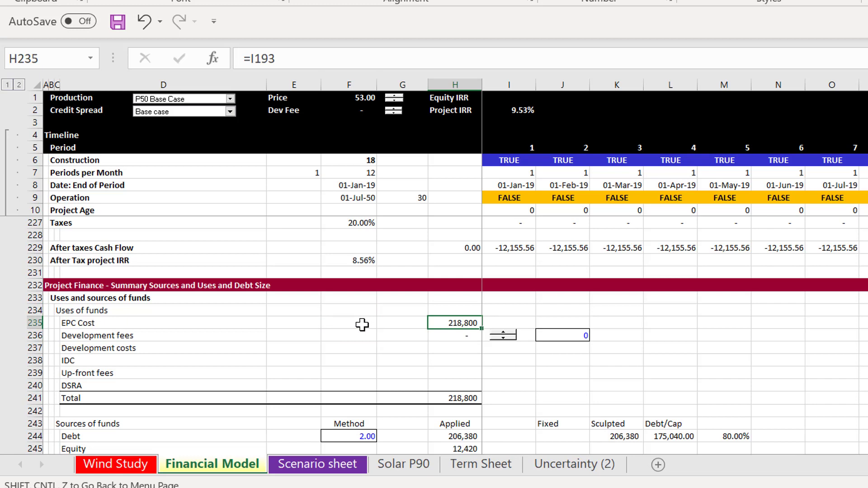
Select the IDC, Up-front fees and DSRA rows of the uses of funds, D238:H240, to point them out.
key(Down)
key(Down)
key(Down)
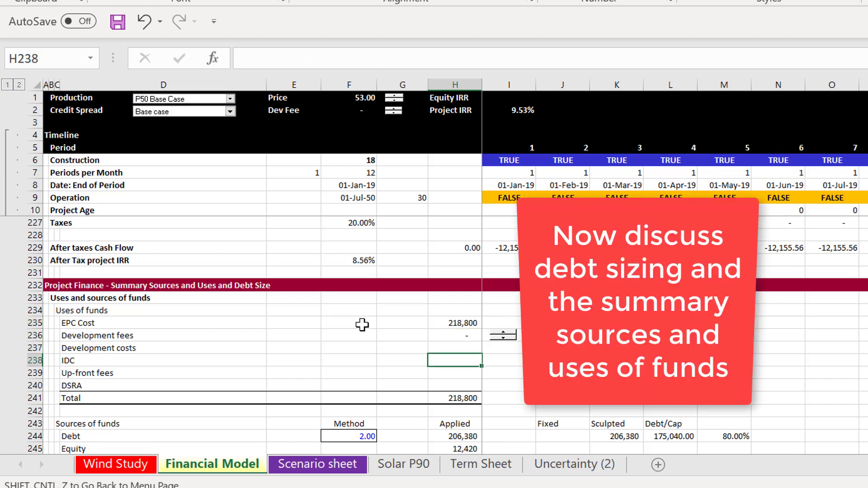
key(Down)
key(Left)
key(Left)
key(Left)
key(Left)
key(Left)
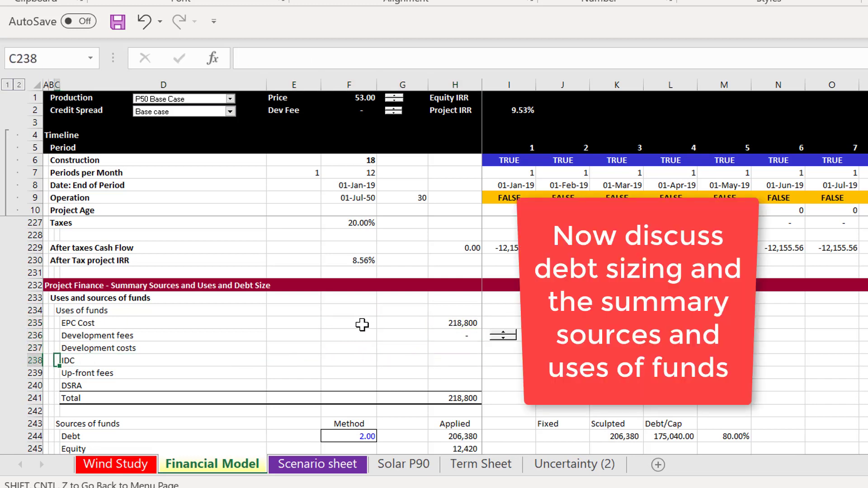
key(Right)
key(ctrl+Right)
key(Left)
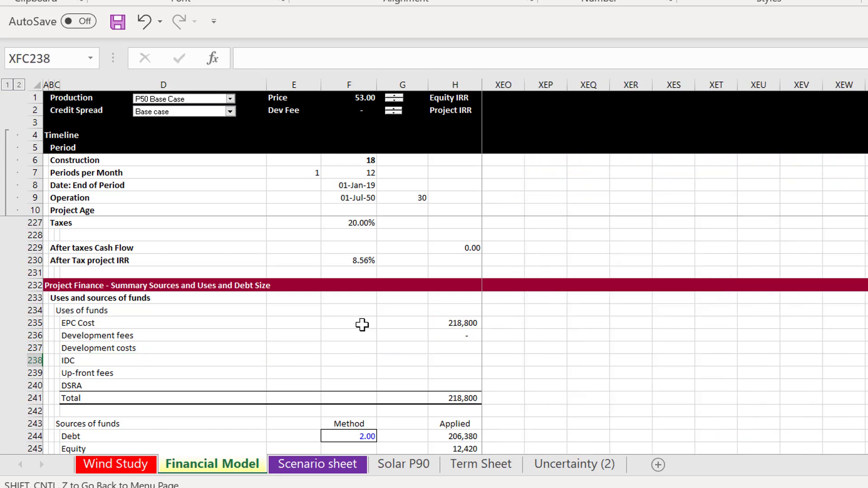
key(Home)
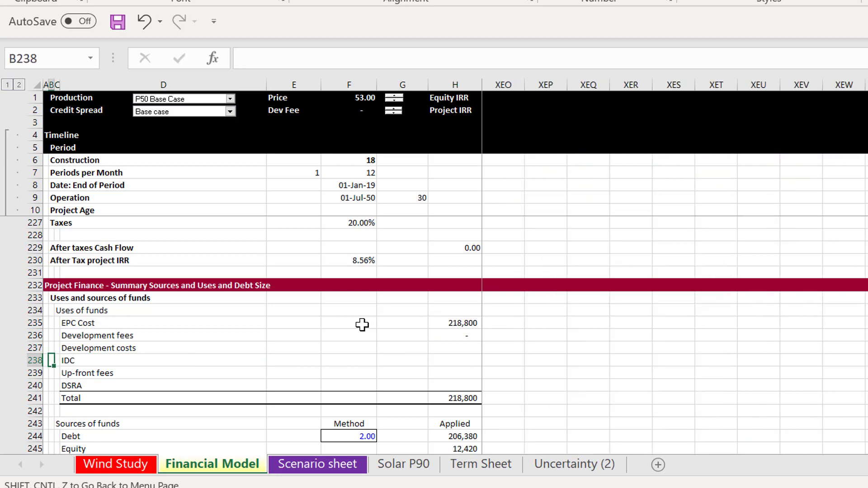
key(Right)
key(Right)
key(Right)
key(Right)
key(Right)
key(Right)
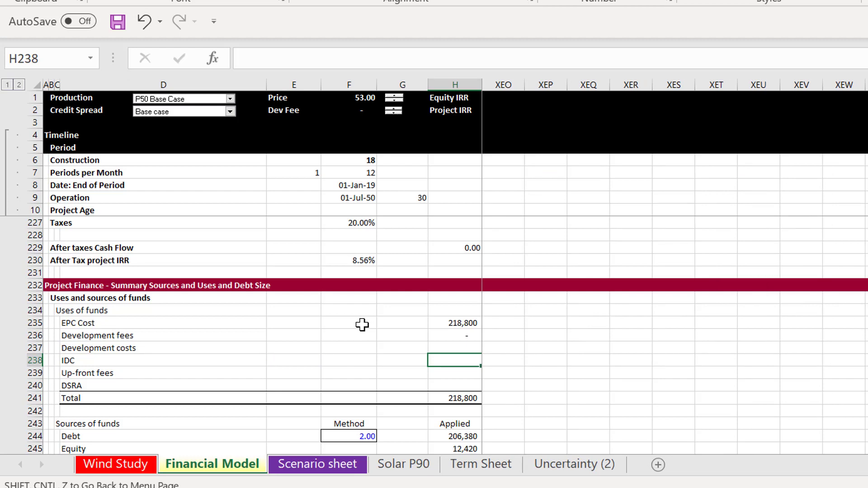
key(Left)
key(Left)
key(Left)
key(Left)
key(Left)
key(Right)
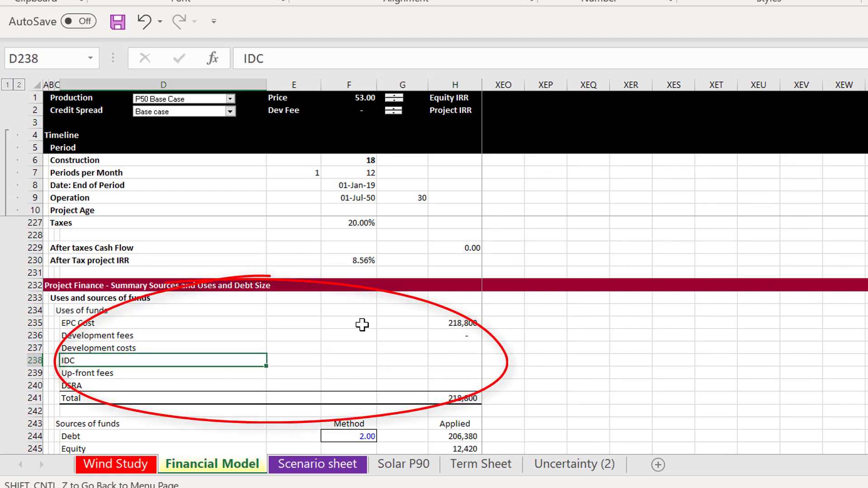
key(shift+Right)
key(shift+Right)
key(shift+Right)
key(shift+Right)
key(shift+Down)
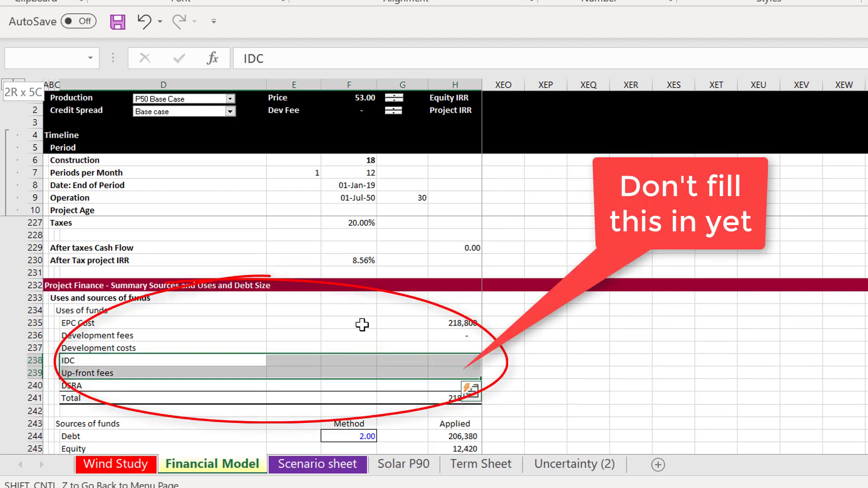
key(shift+Down)
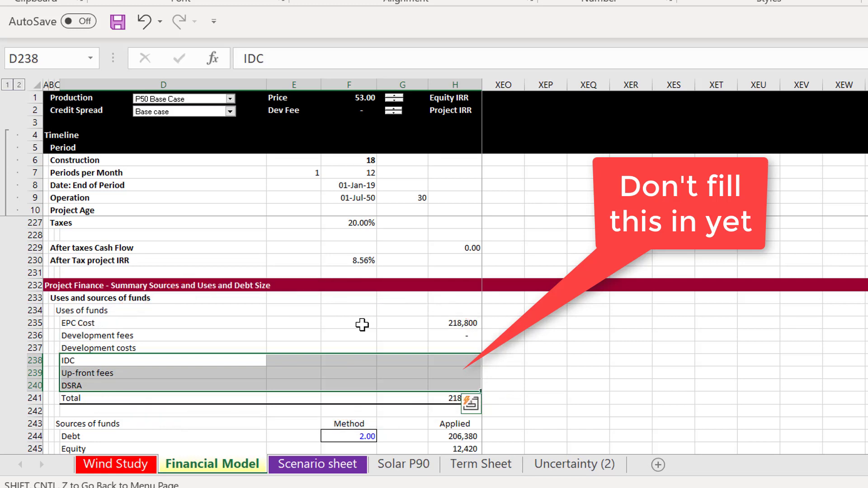
Examine the Development fees formula in H236 and the uses of funds total in H241.
key(Up)
key(shift+Right)
key(Up)
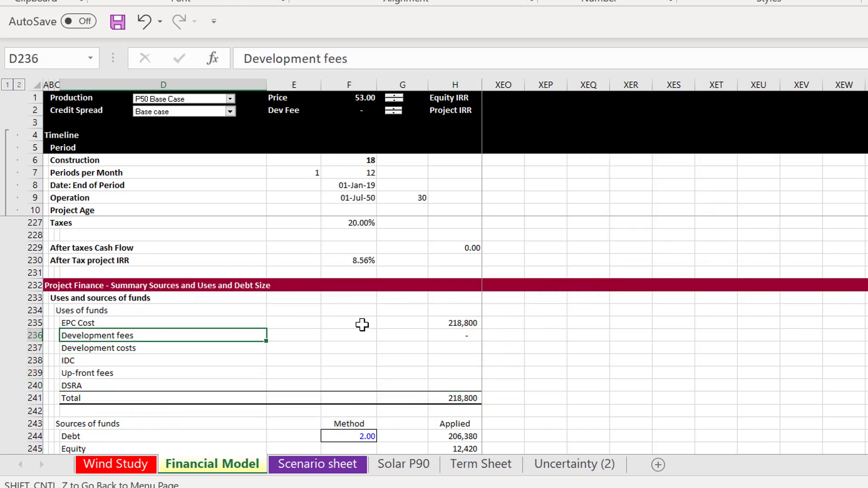
key(shift+Right)
key(shift+Right)
key(shift+Right)
key(shift+Right)
key(Left)
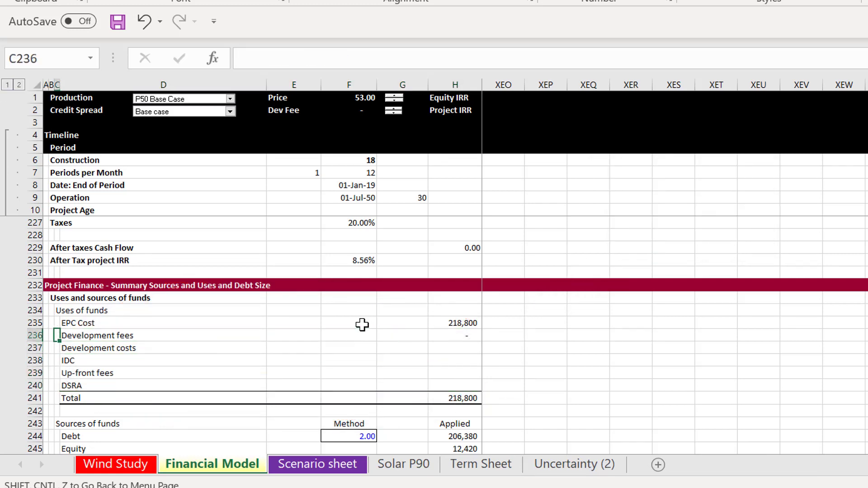
key(Right)
key(Right)
key(Right)
key(Right)
key(Right)
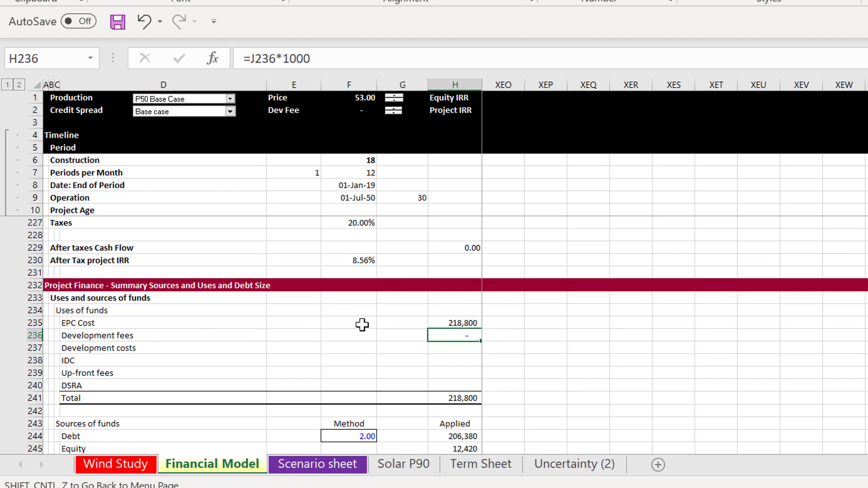
key(Down)
key(Down)
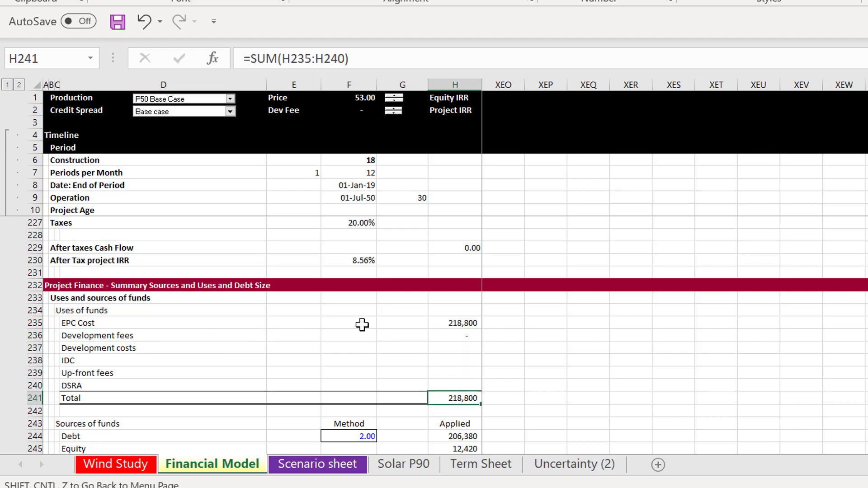
key(Up)
key(Up)
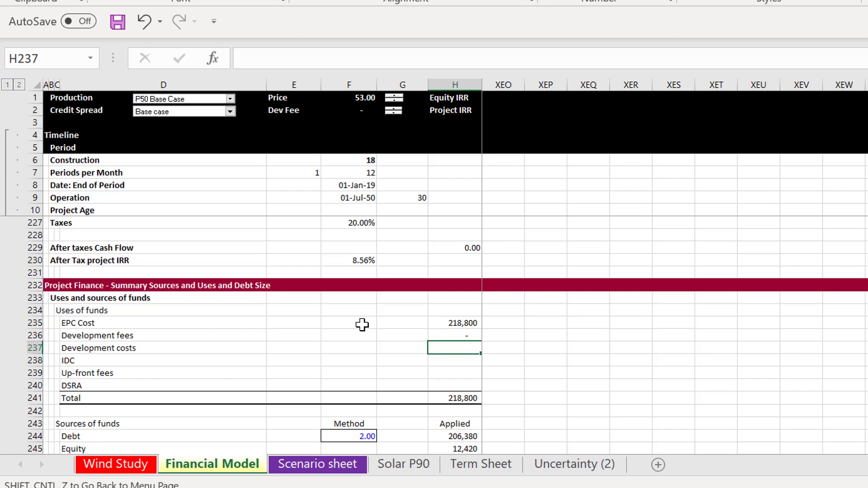
key(Down)
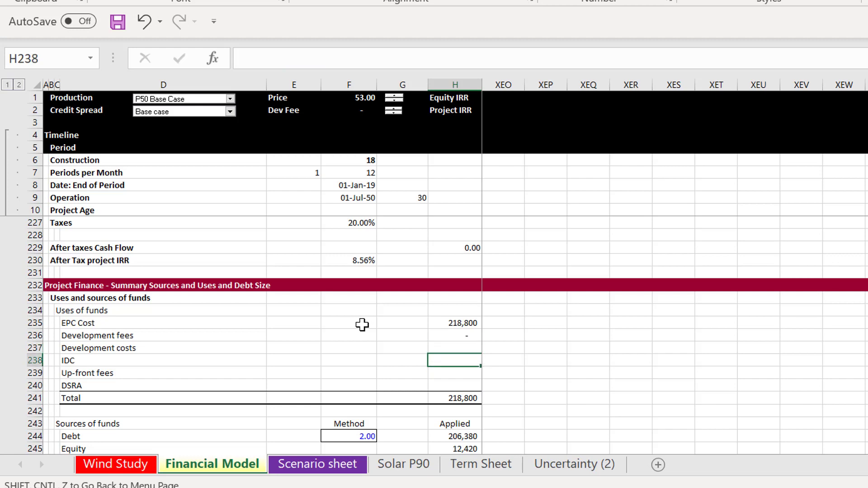
Review the uses of funds cells in column H around the Development fees, Development costs and IDC rows.
key(Up)
key(Up)
key(Up)
key(Down)
key(Down)
key(Down)
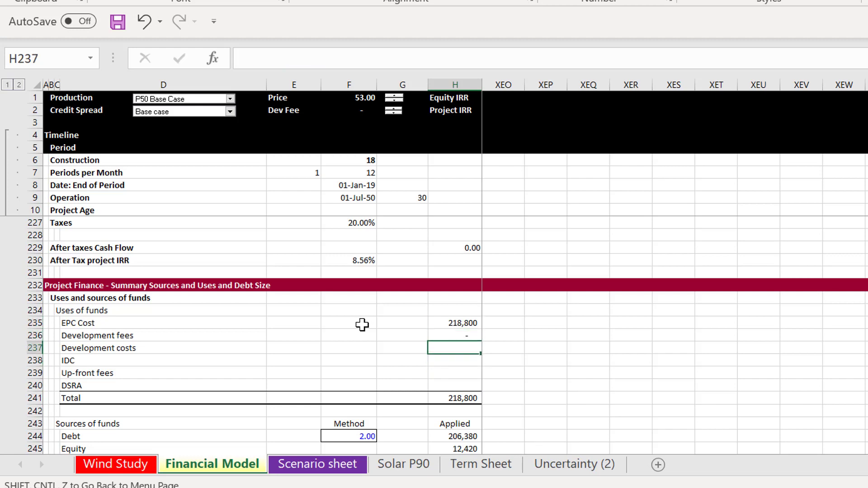
key(Down)
key(Down)
key(Down)
key(Up)
key(Up)
key(Up)
key(Up)
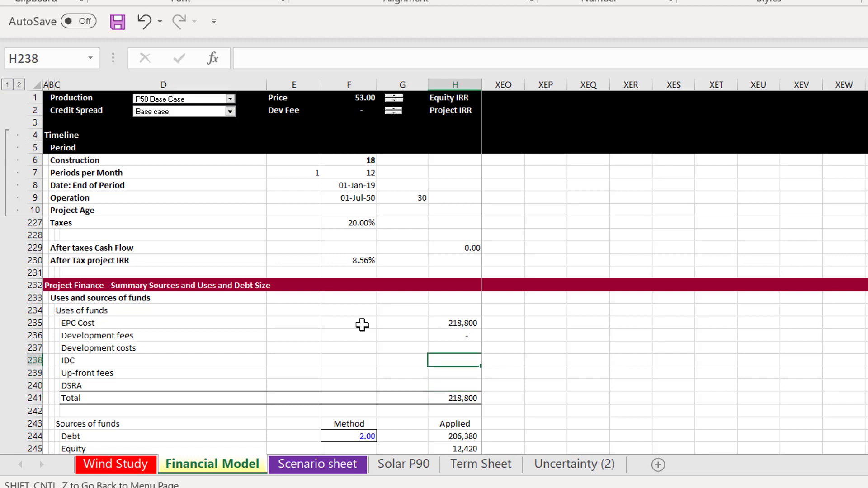
Review the sources of funds from the applied Debt formula in H244 to Equity Percent Pro-Rata in H251.
key(Down)
key(Down)
key(Down)
key(Down)
key(Down)
key(Down)
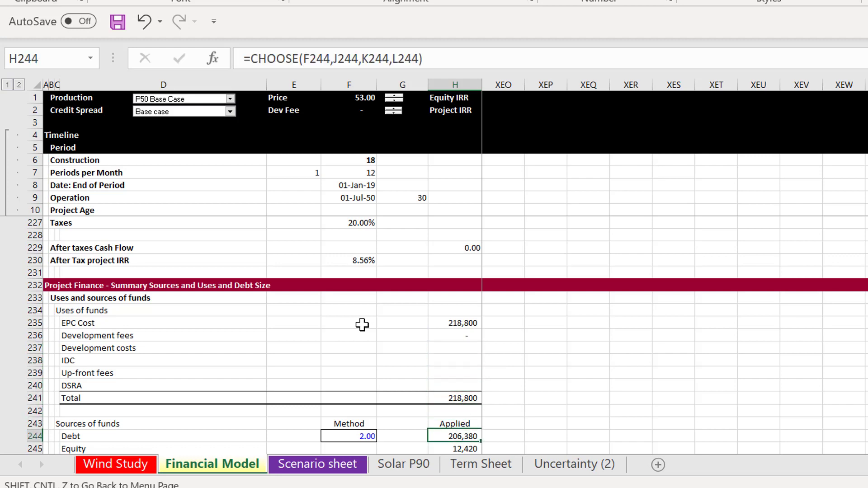
key(Down)
key(Down)
key(Down)
key(Down)
key(Down)
key(Down)
key(Down)
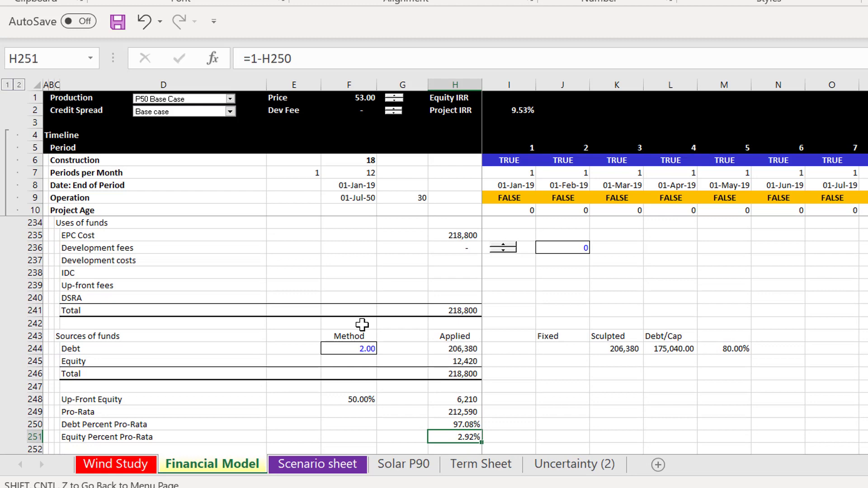
Return to the start of the Project Finance summary and look over its uses and sources of funds.
key(Up)
key(Up)
key(Up)
key(Up)
key(Up)
key(Up)
key(Up)
key(Up)
key(Up)
key(Up)
key(Up)
key(Up)
key(Up)
key(Up)
key(Up)
key(Up)
key(Up)
key(Up)
key(Up)
key(Up)
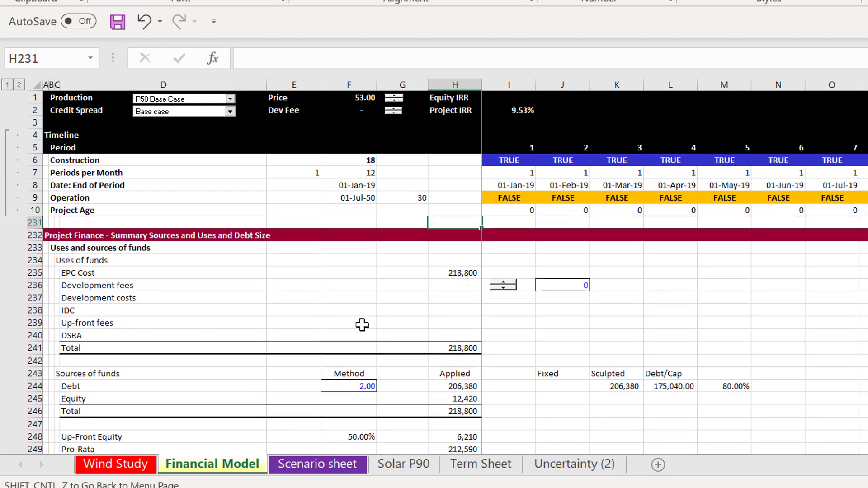
key(Down)
key(Down)
key(Down)
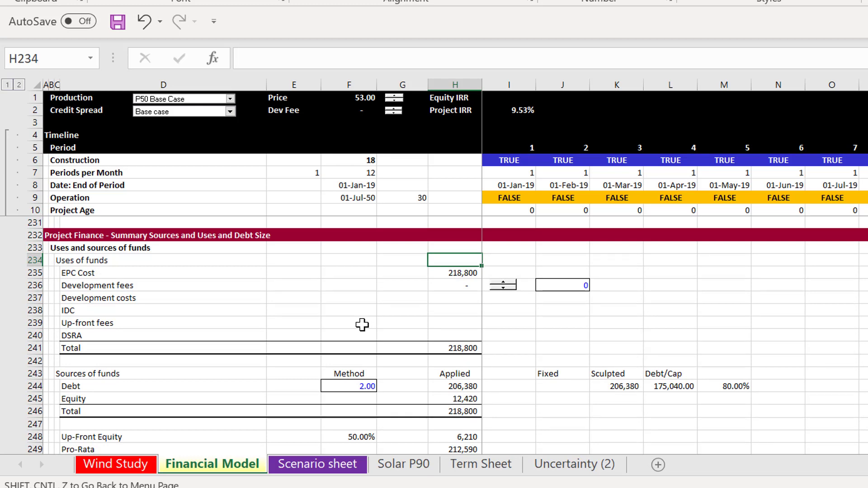
Look at the Funding During Construction section, with its monthly uses of funds and Equity Up-Front rows.
key(Page_Down)
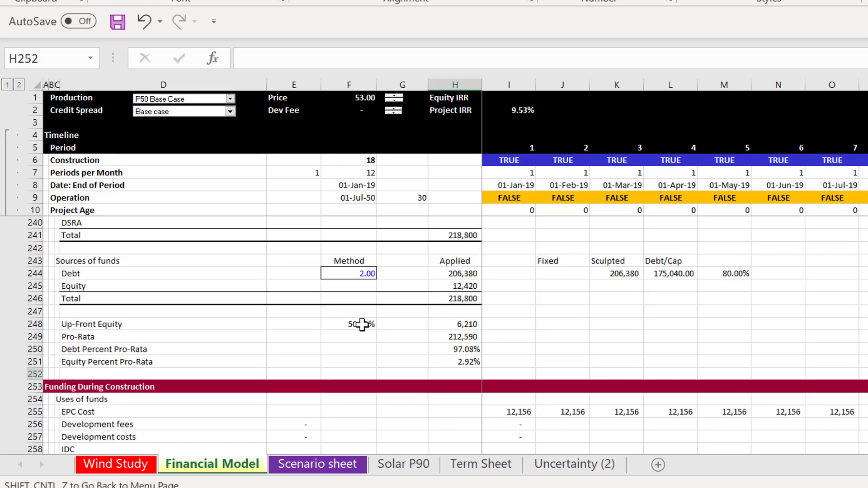
key(Down)
key(Down)
key(Down)
key(Down)
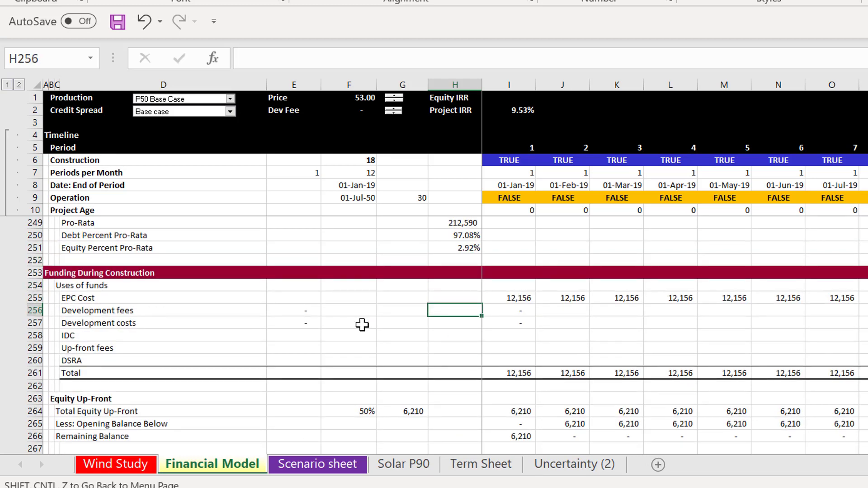
key(Up)
key(Left)
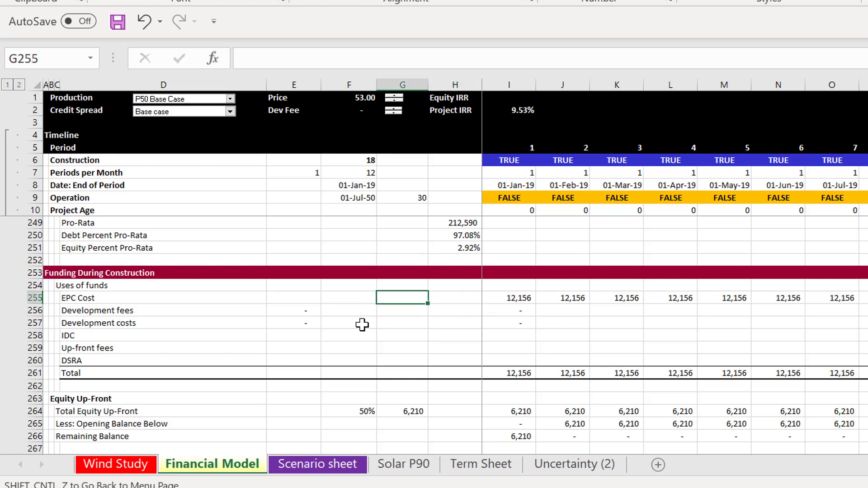
Compare the summary EPC Cost in H235 with the applied Debt formula in H244.
key(Page_Up)
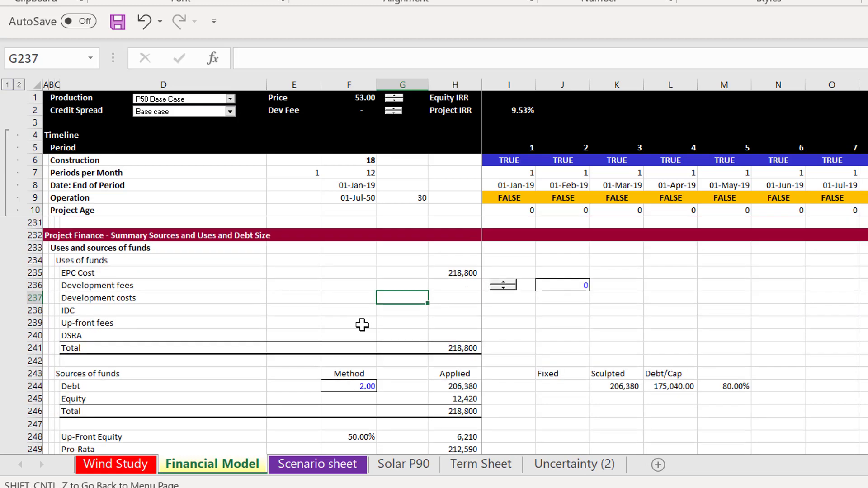
key(Up)
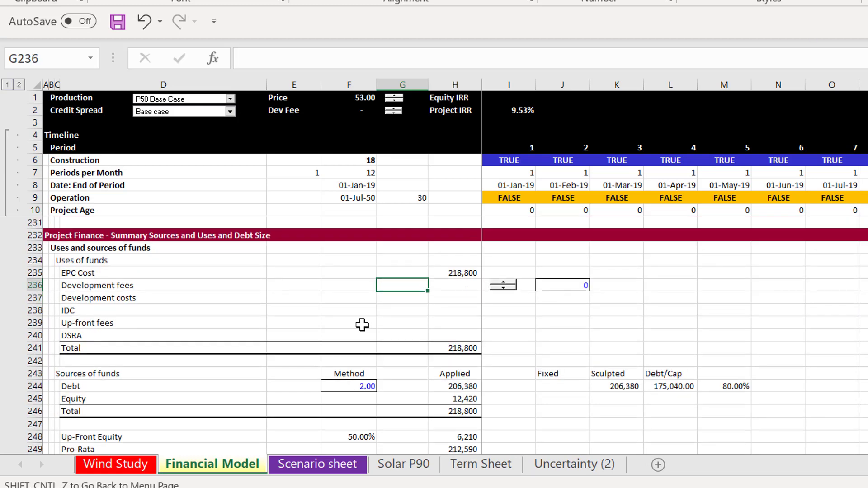
key(Up)
key(Right)
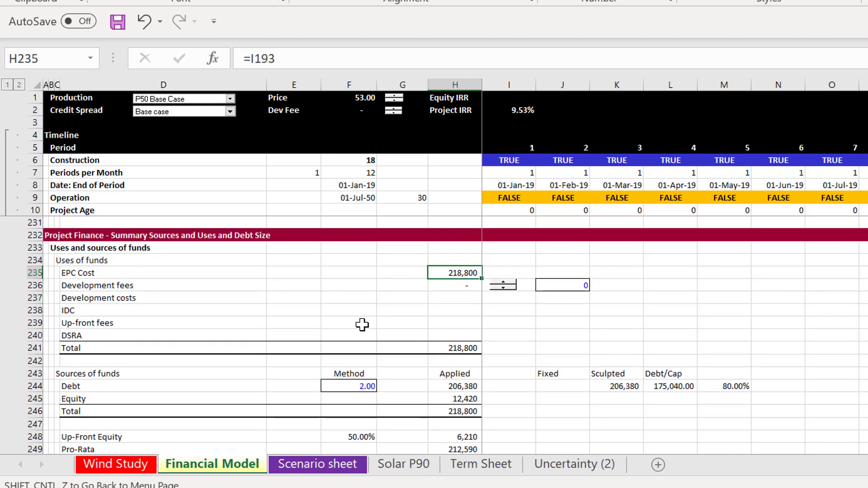
key(Down)
key(Down)
key(Down)
key(Down)
key(Down)
key(Down)
key(Down)
key(Down)
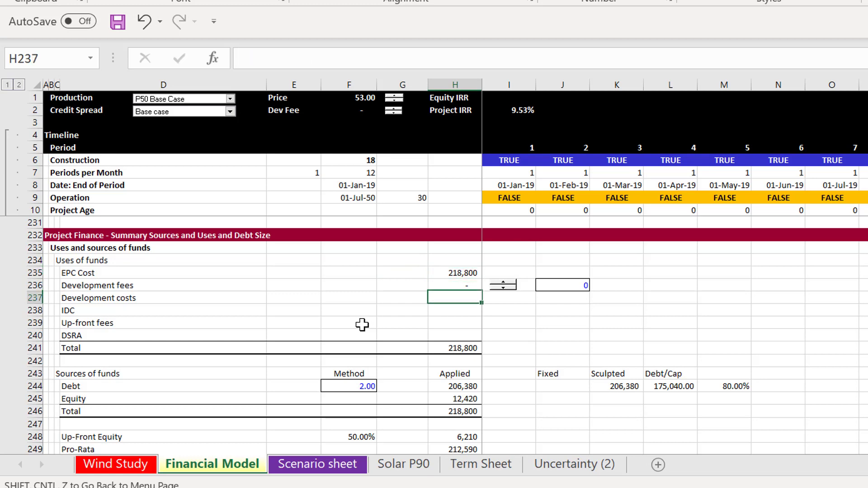
key(Down)
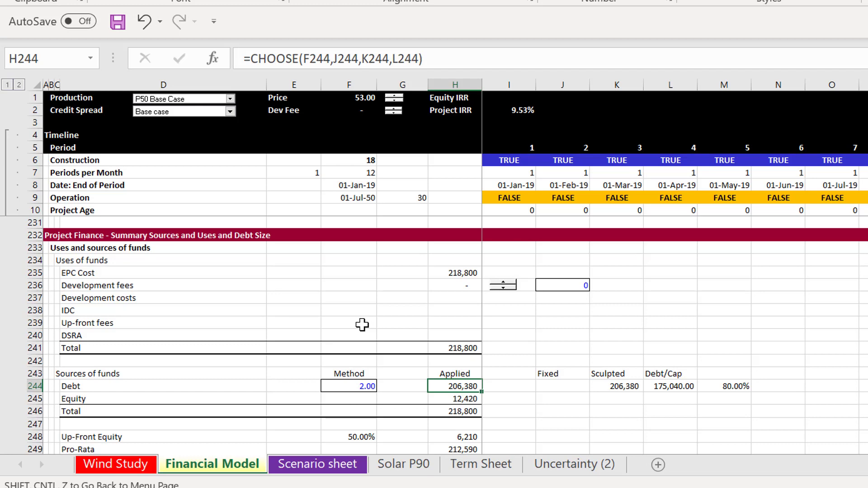
Review the equity and pro-rata funding rows below Debt, and examine the Up-Front Equity formula in H248.
key(Down)
key(Down)
key(Down)
key(Down)
key(Down)
key(Down)
key(Down)
key(Down)
key(Down)
key(Down)
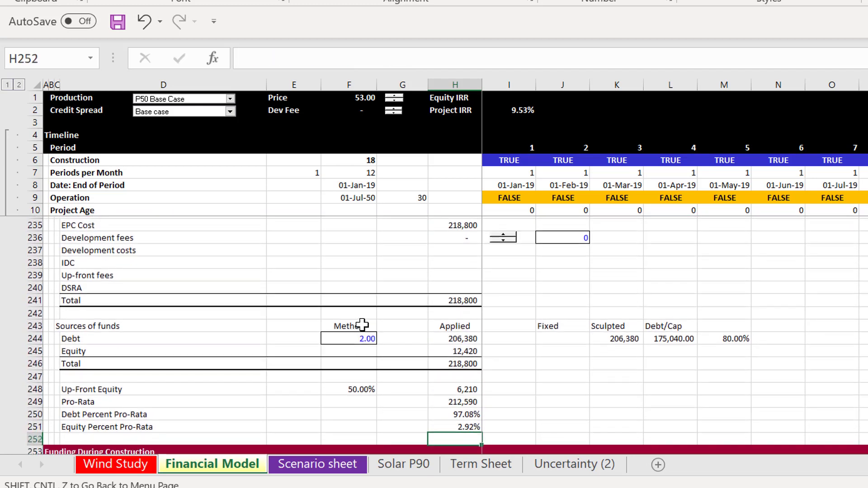
key(Up)
key(Up)
key(Up)
key(Up)
key(Up)
key(Up)
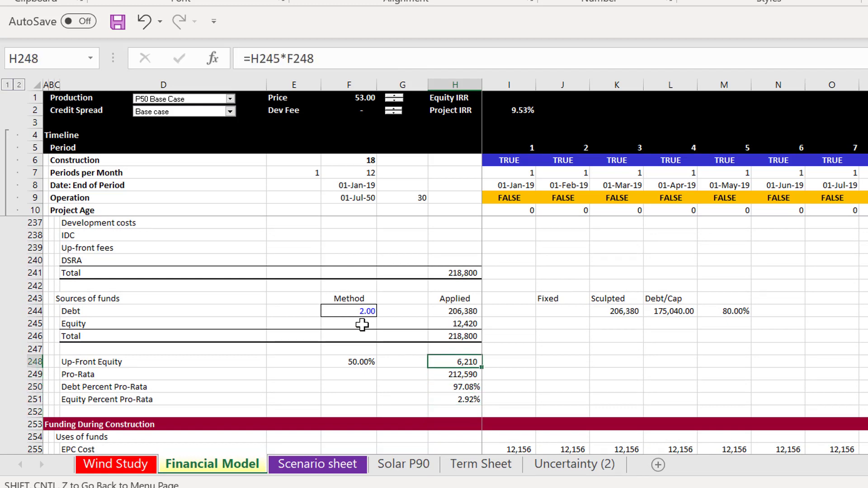
Inspect the Up-Front Equity formula in H248 and its linked percentage in F248.
key(F2)
key(Escape)
key(Left)
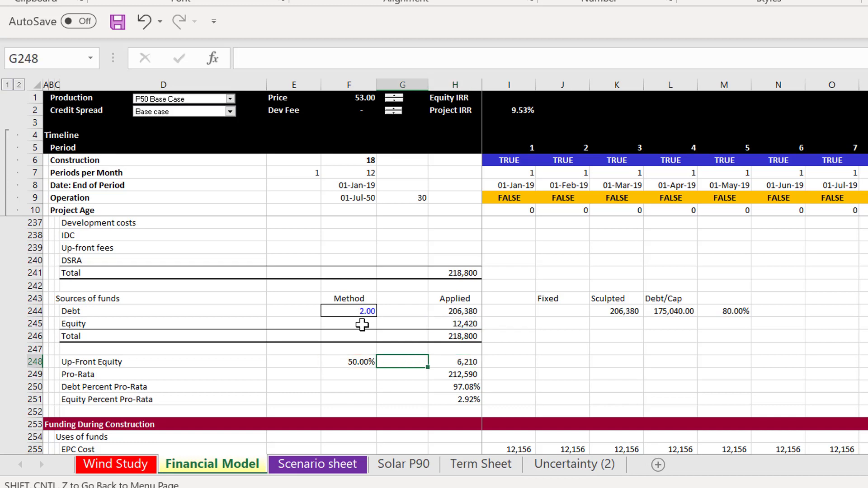
key(Left)
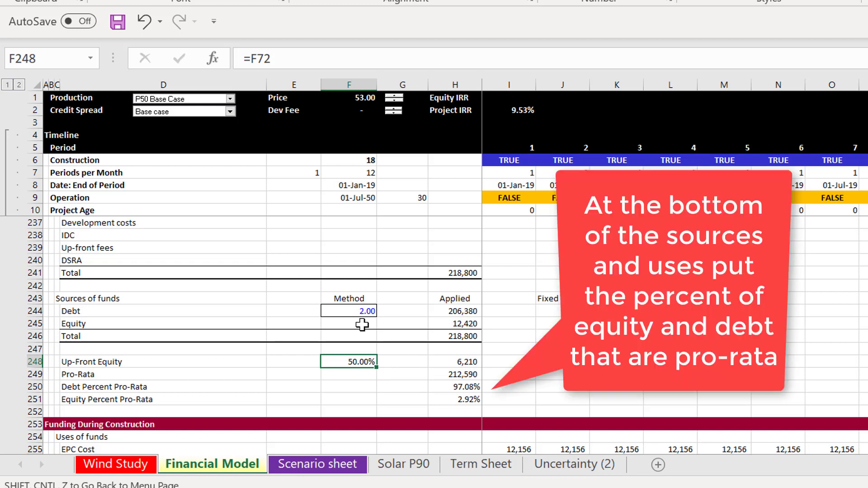
key(Right)
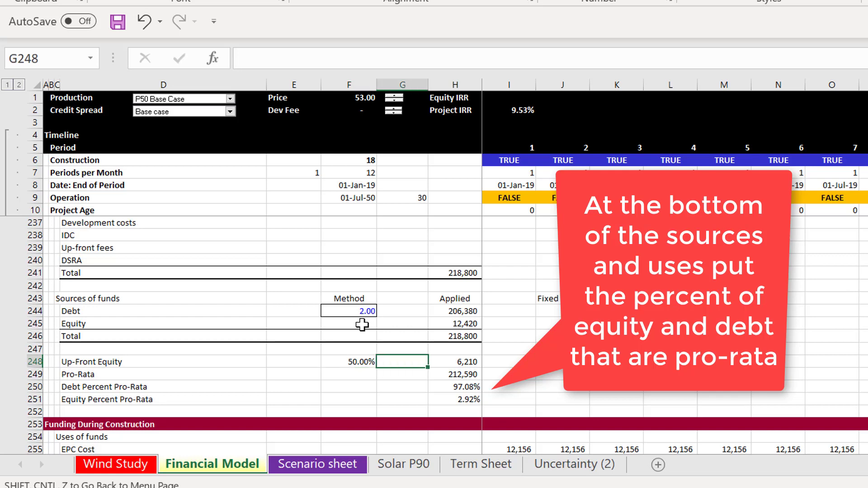
Examine the cell references in the Pro-Rata formula in H249, and return to the Up-Front Equity amount.
key(Down)
key(Right)
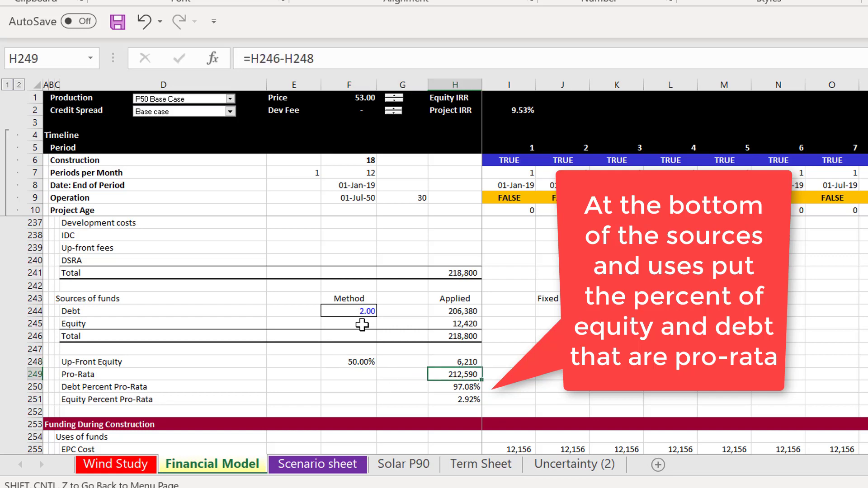
key(F2)
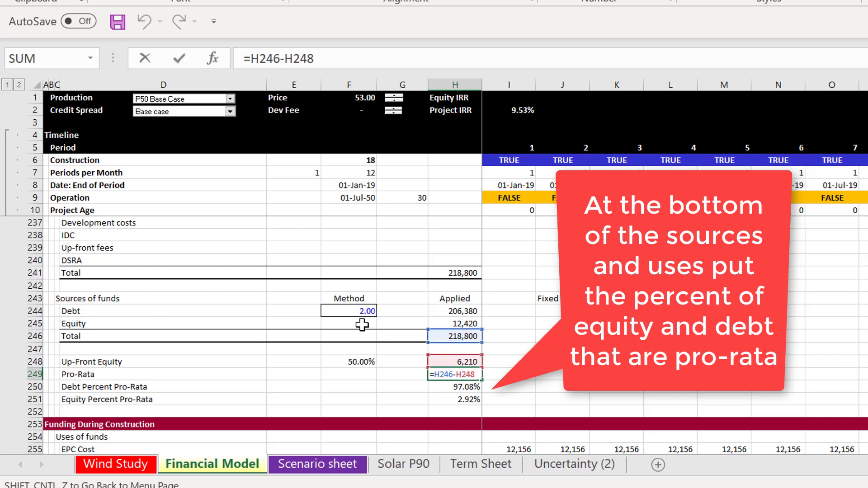
key(Escape)
key(Up)
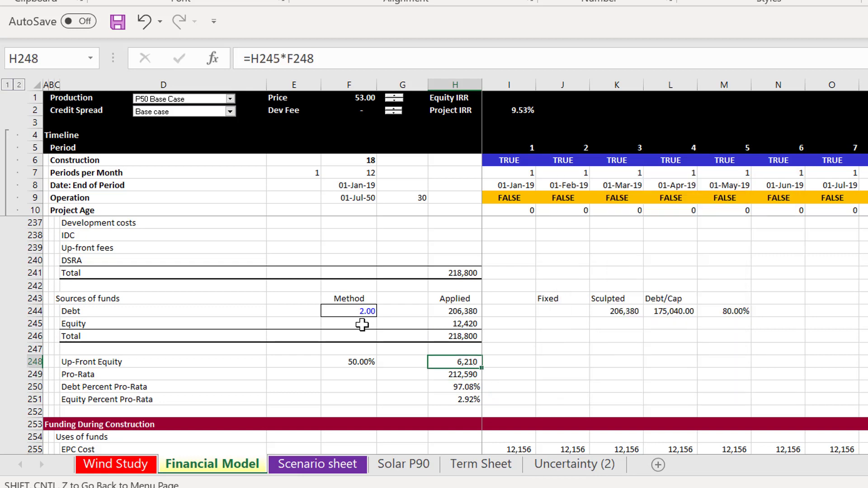
Examine the Debt Percent Pro-Rata formula in H250 and the Equity Percent Pro-Rata formula in H251.
key(Down)
key(Down)
key(Up)
key(Down)
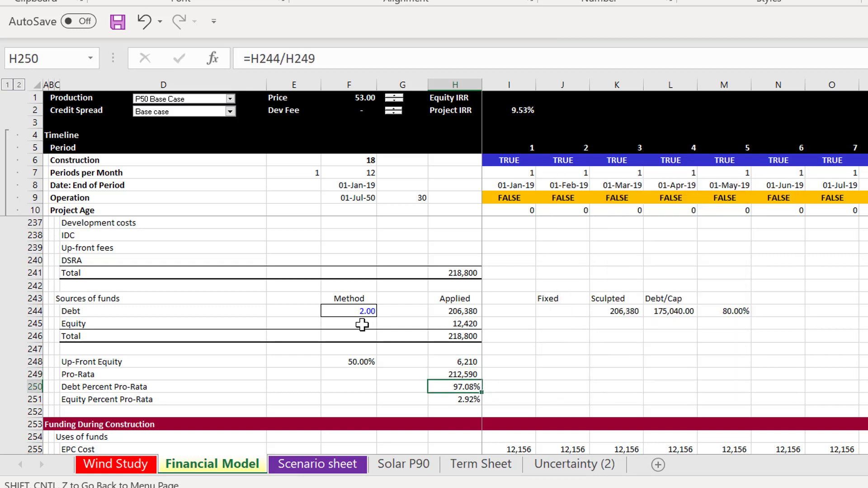
key(F2)
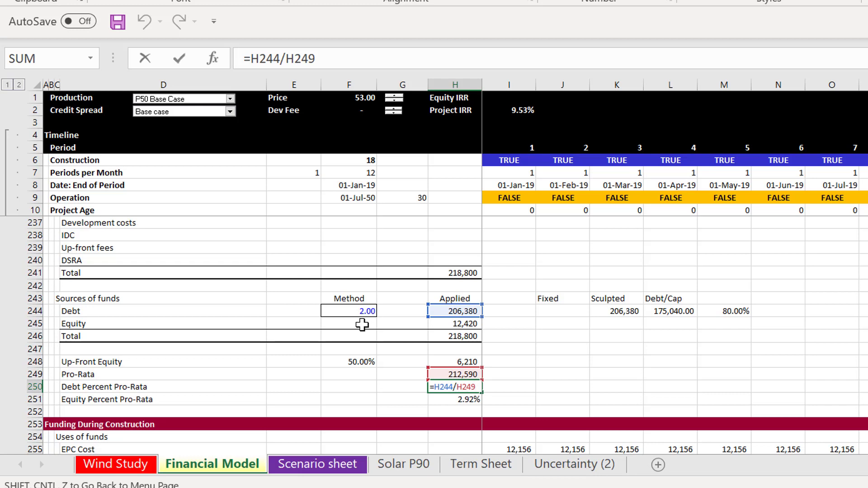
key(Escape)
key(Down)
key(F2)
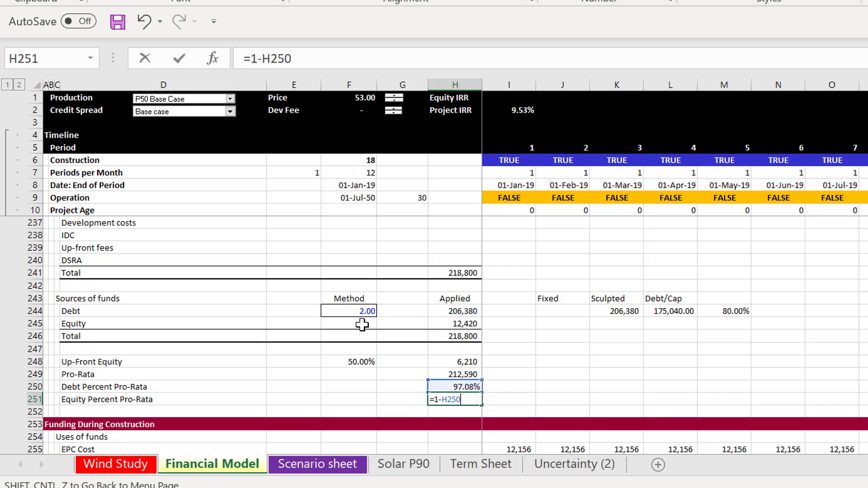
key(Escape)
key(Up)
key(Up)
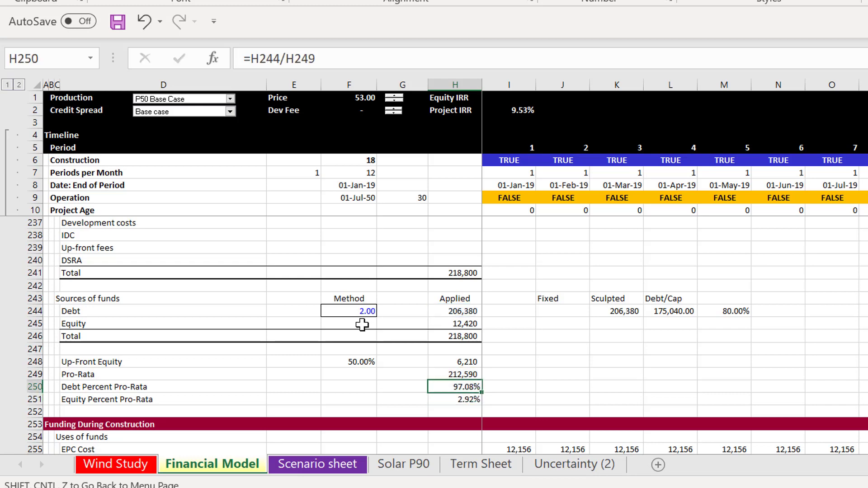
Compare the debt and equity pro-rata percentages in H250 and H251.
key(Down)
key(Down)
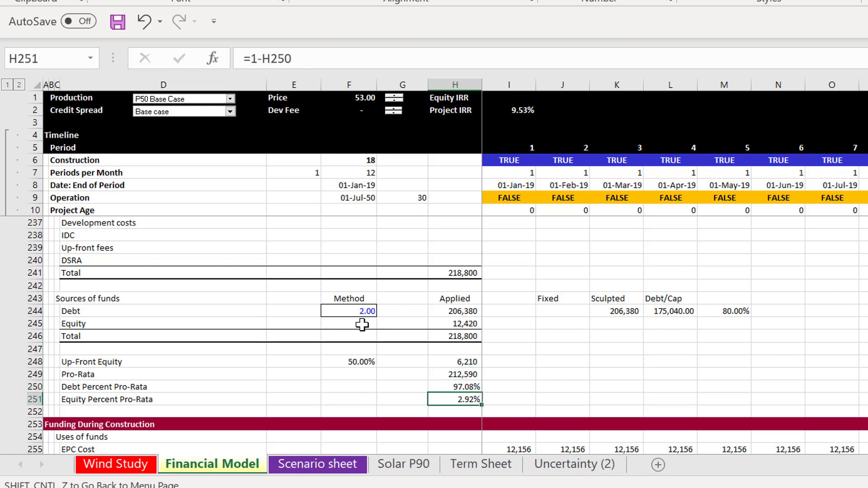
key(Left)
key(Left)
key(Up)
key(Right)
key(Down)
key(Right)
key(Up)
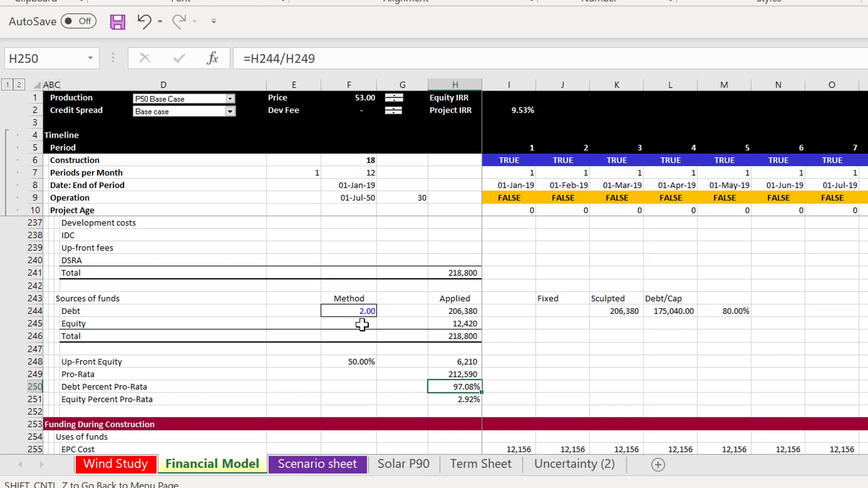
key(Down)
key(Left)
key(Left)
key(Right)
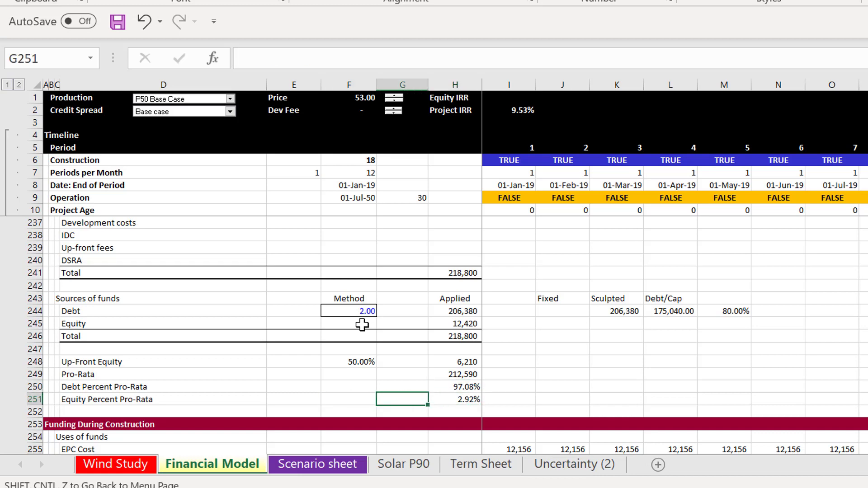
key(Right)
key(Right)
key(Left)
key(Left)
key(Right)
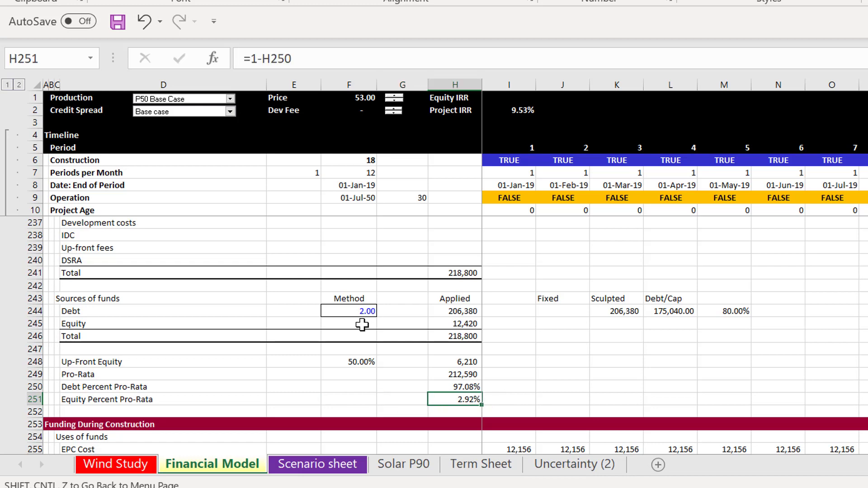
Trace the pro-rata rows back up to the Sources of funds Total in H246, and return to the Pro-Rata row.
key(Up)
key(Up)
key(Up)
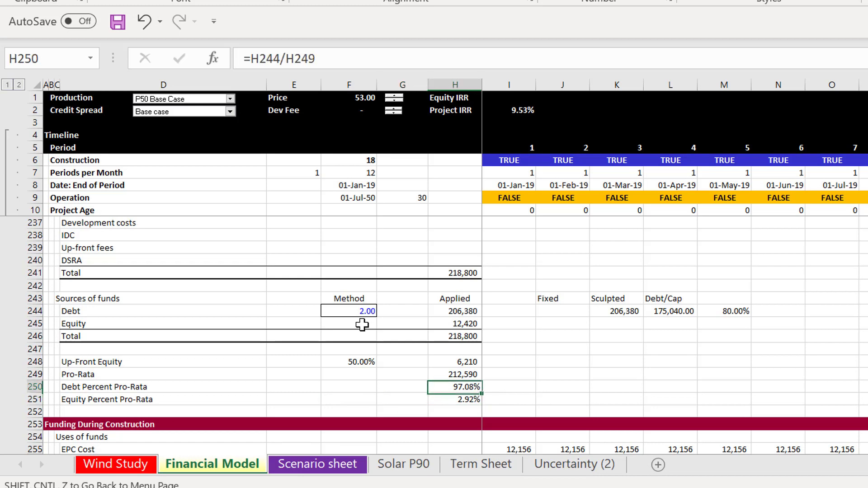
key(Up)
key(Up)
key(Up)
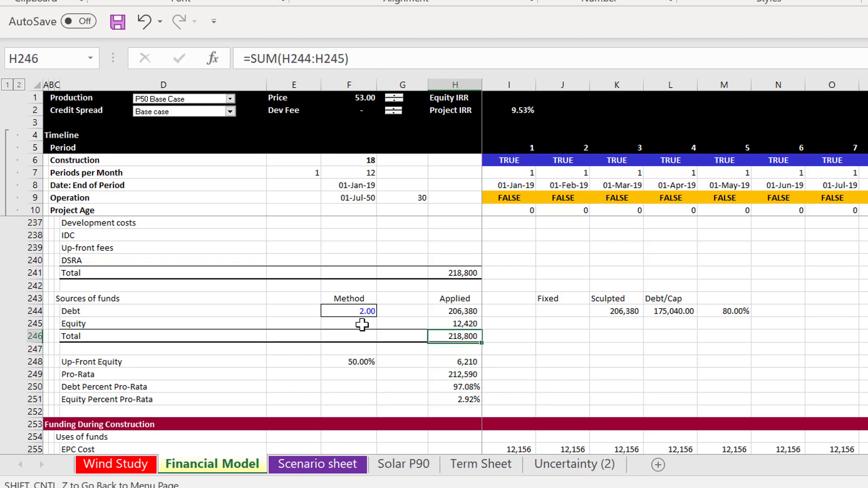
key(Down)
key(Down)
key(Down)
key(Down)
key(Down)
key(Left)
key(Left)
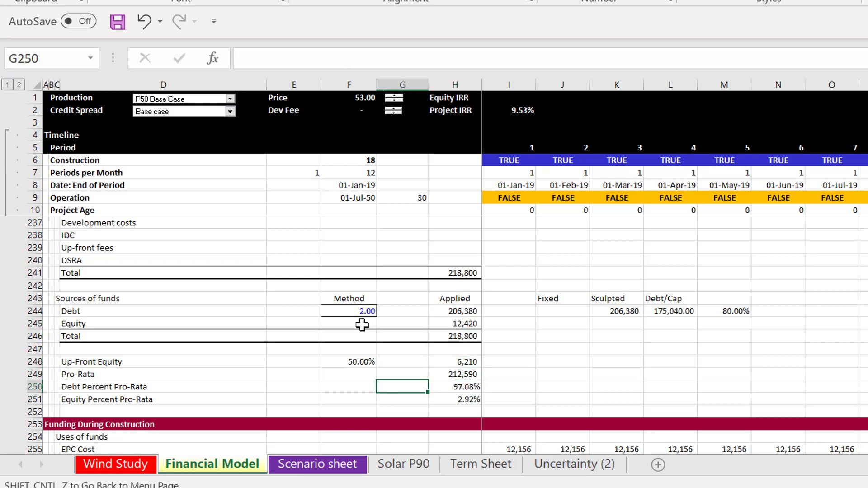
key(Up)
key(Up)
key(Down)
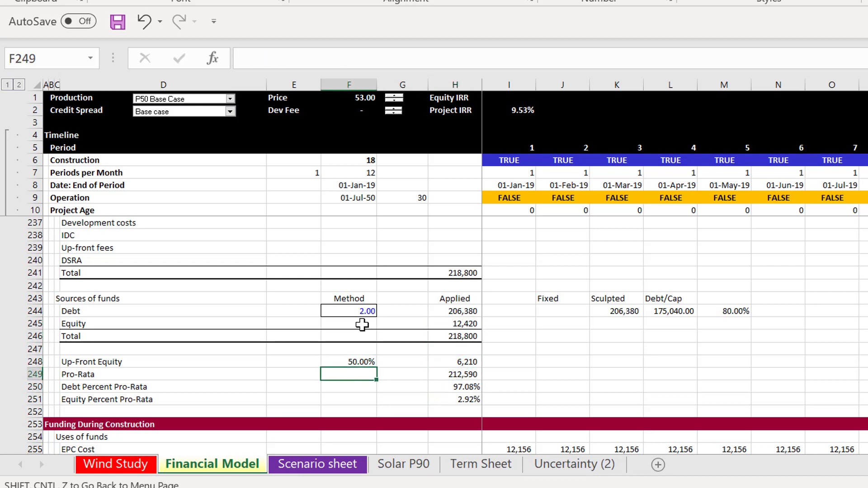
Go down to the Funding During Construction section and look over its Uses of funds rows.
key(Down)
key(Down)
key(Down)
key(Down)
key(Down)
key(Down)
key(Down)
key(Down)
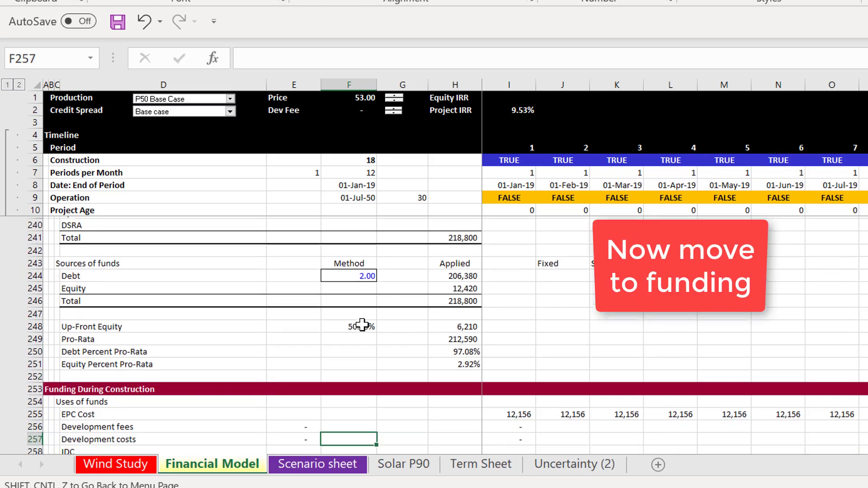
key(Down)
key(Down)
key(Down)
key(Down)
key(Down)
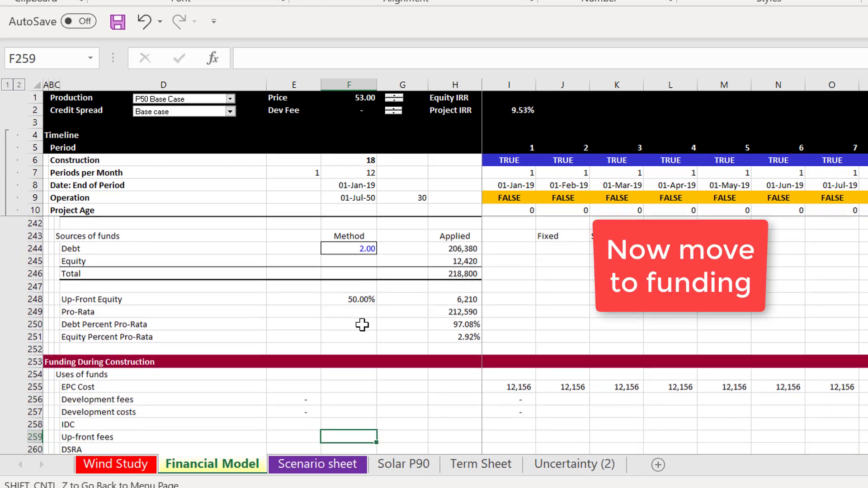
key(Up)
key(Up)
key(Up)
key(Up)
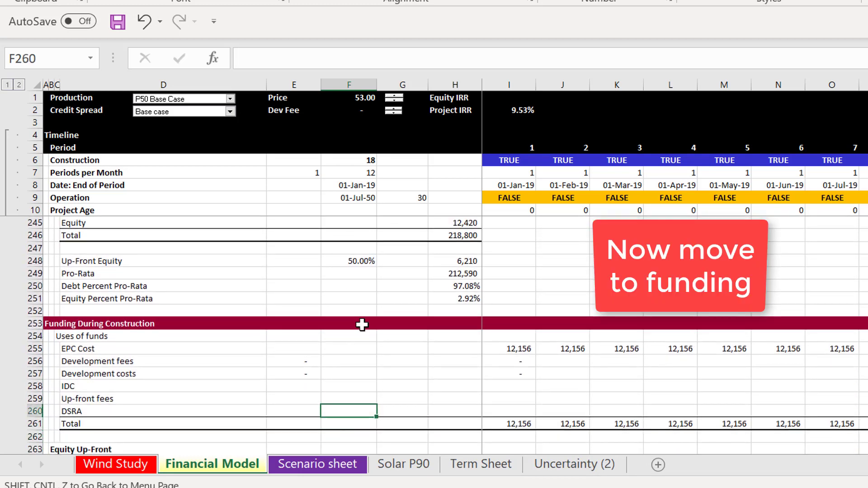
key(Right)
key(Right)
key(Right)
key(Left)
key(Left)
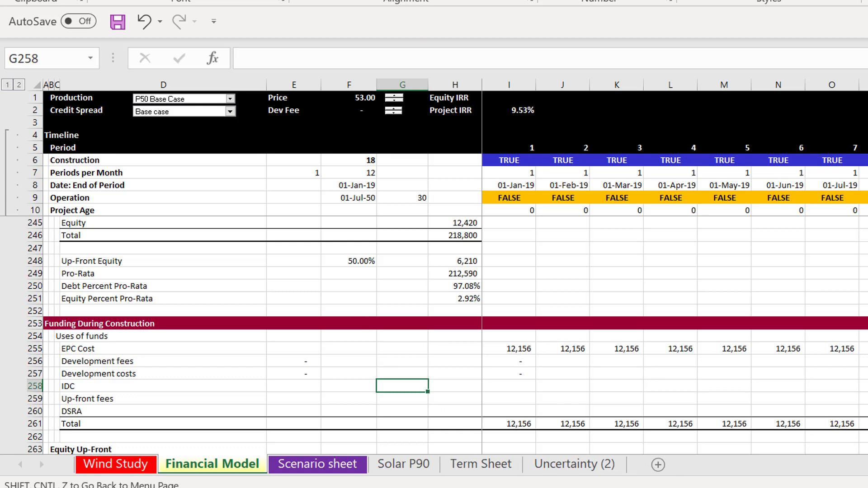
Review the monthly uses of funds from Development costs in L257 to the Total row at H261.
click(618, 396)
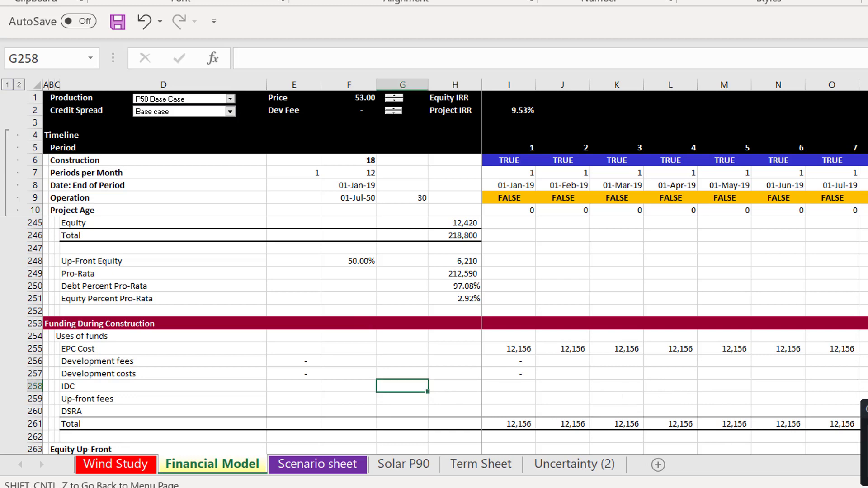
click(671, 369)
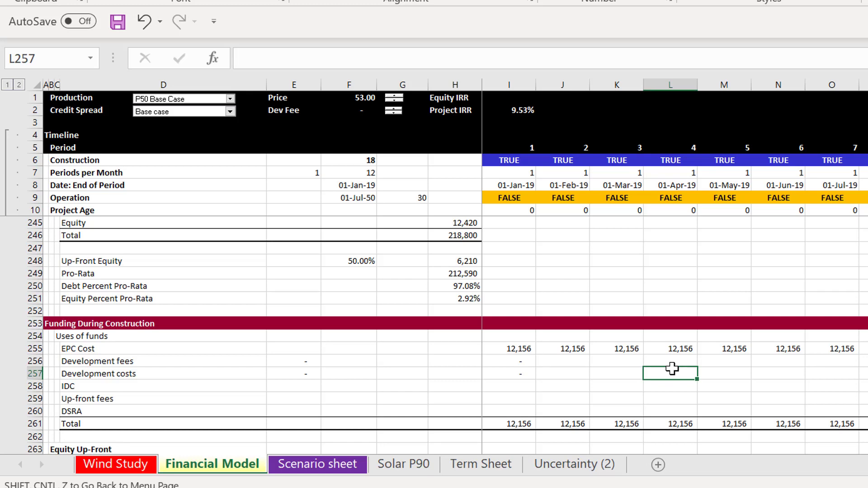
key(Left)
key(Left)
key(Left)
key(Left)
key(Down)
key(Down)
key(Down)
key(Down)
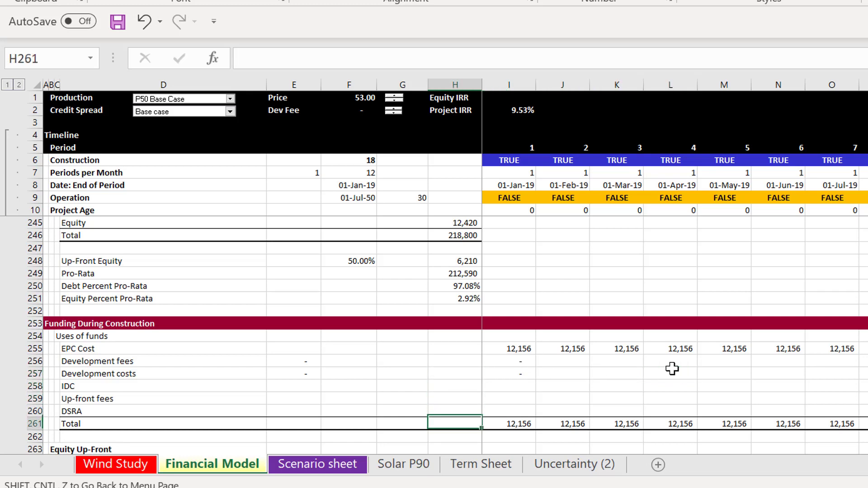
Move to the Equity Up-Front block and view the first-period Total Equity Up-Front formula in I264.
key(Down)
key(Down)
key(Down)
key(Down)
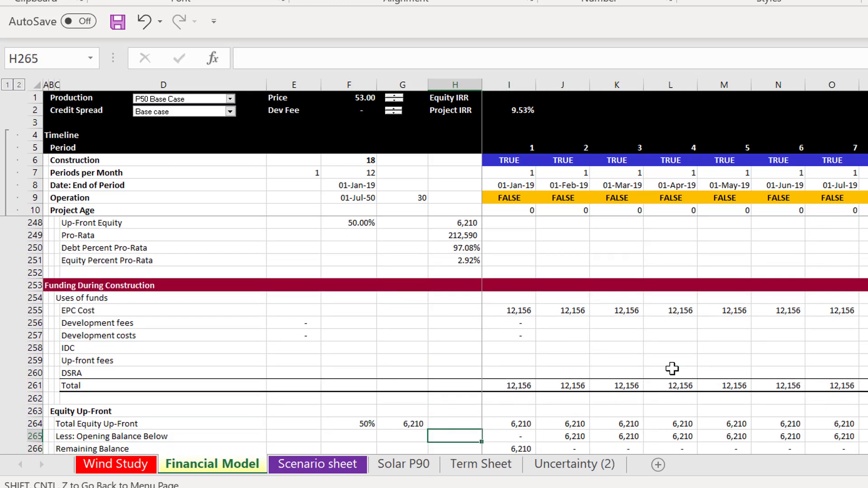
key(Up)
key(Up)
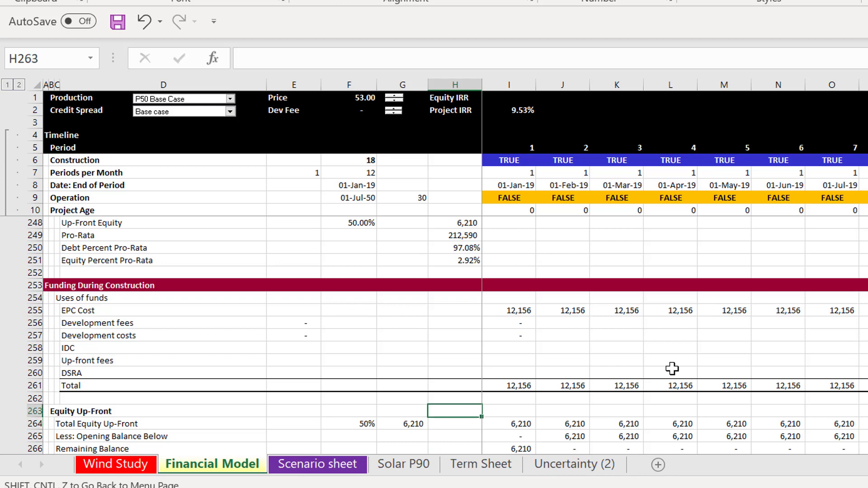
key(Down)
key(Right)
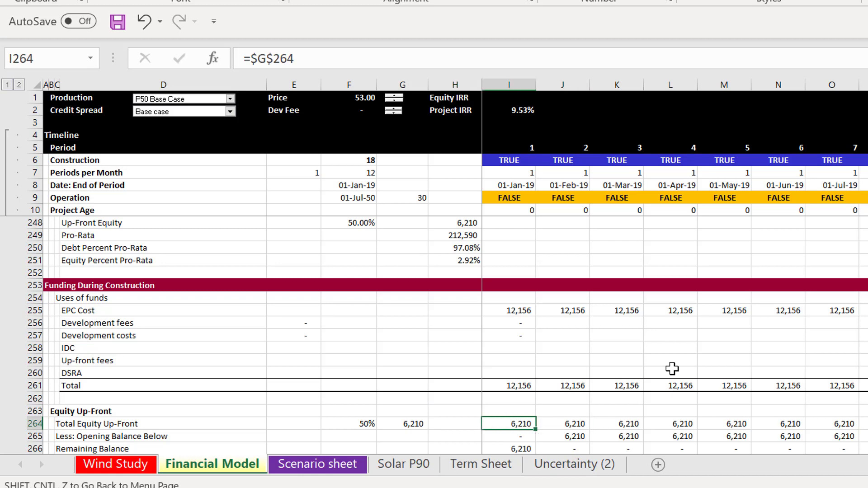
Compare the up-front equity percentage link in F264 with the amount formula in G264.
key(Left)
key(Left)
key(Left)
key(Left)
key(Right)
key(Right)
key(Right)
key(Right)
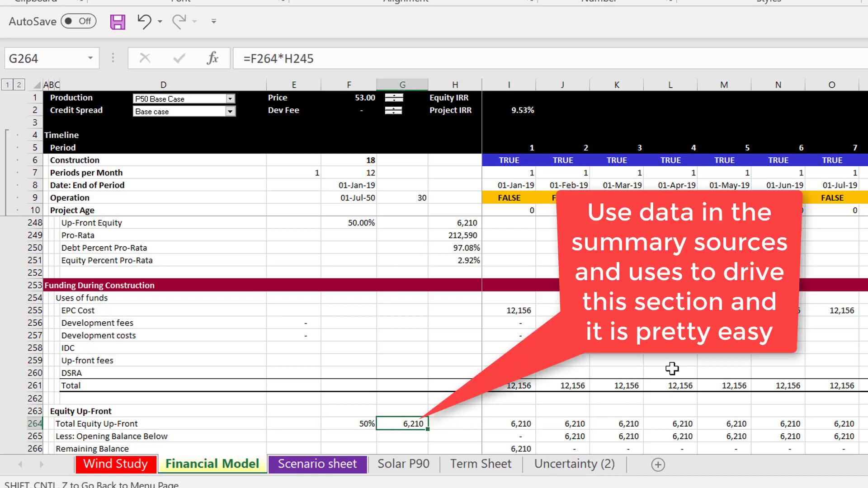
key(Left)
key(Left)
key(Left)
key(Left)
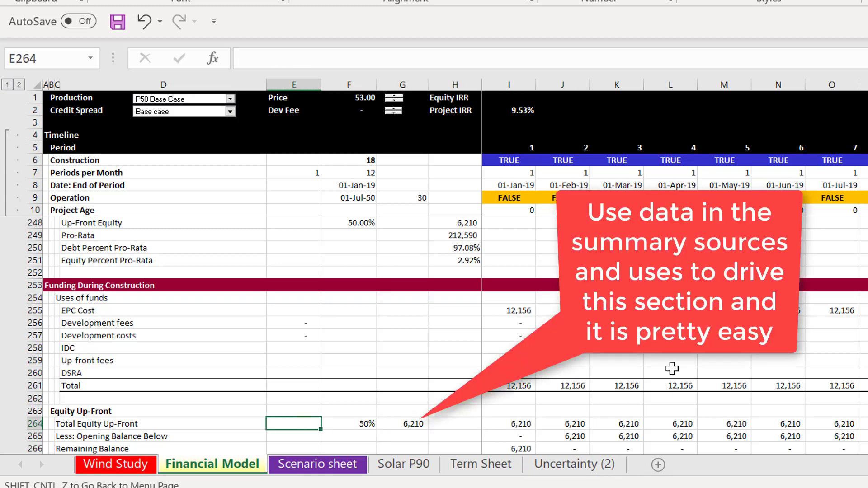
key(Right)
key(Right)
key(Left)
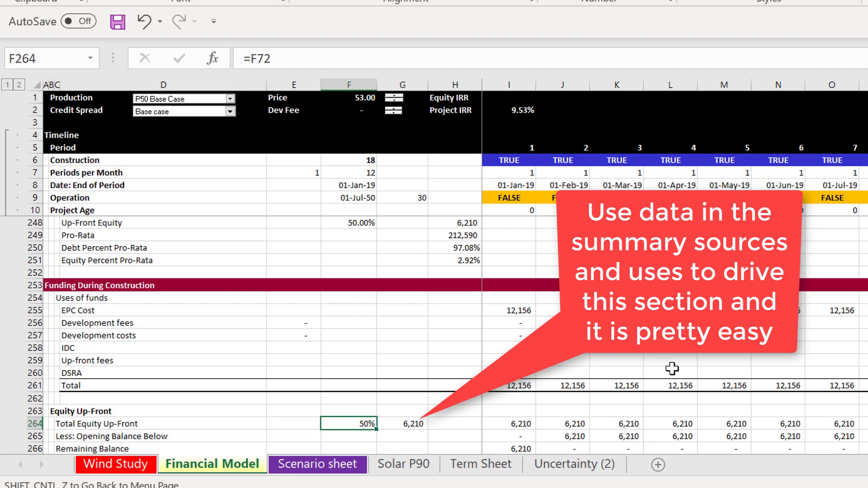
key(Right)
key(Left)
key(Right)
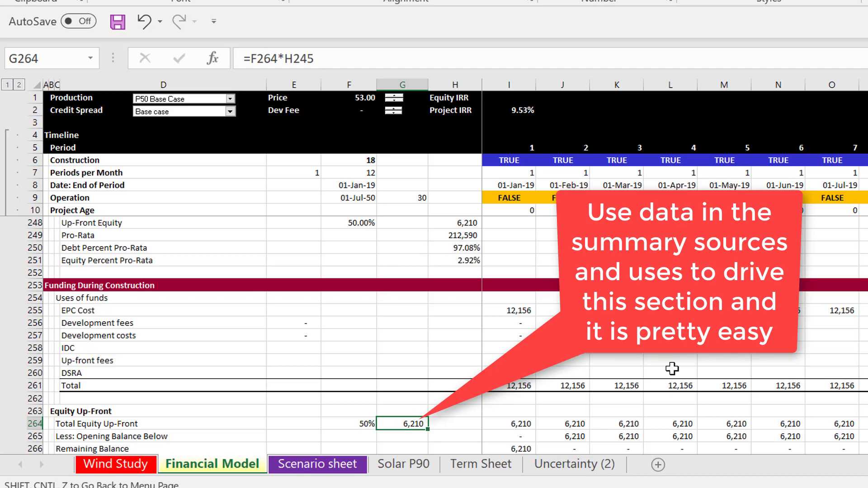
key(Left)
key(Left)
key(Right)
key(Right)
key(Left)
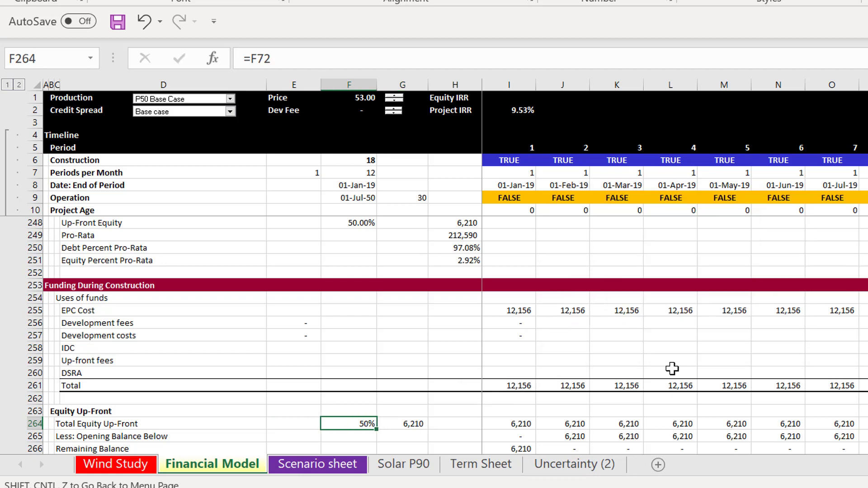
Examine the cell references in G264's up-front equity formula, and return to the first-period amount in I264.
key(Right)
key(F2)
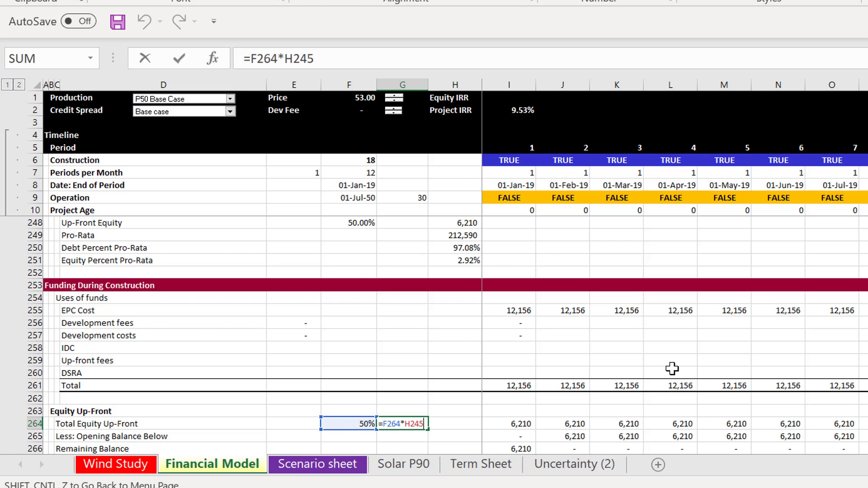
key(Escape)
key(Right)
key(Right)
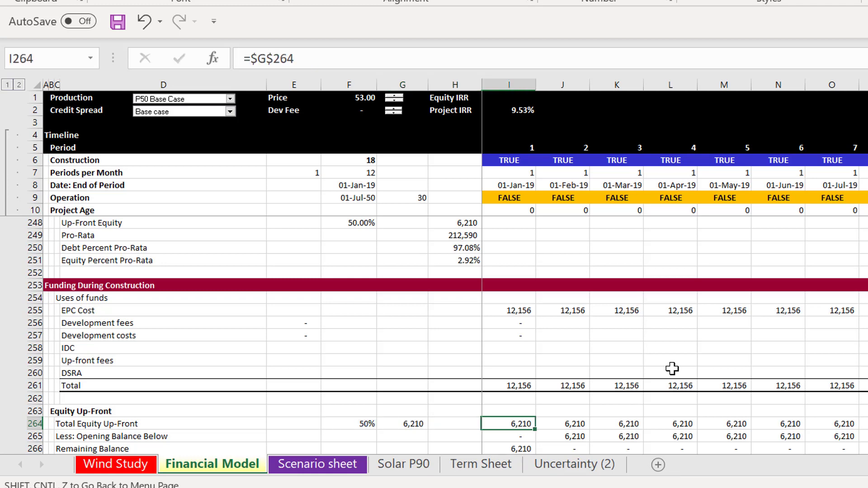
Review the Total Equity Up-Front amounts along row 264 as far as column AM, and return to E264.
key(Right)
key(Left)
key(Right)
key(Right)
key(Right)
key(Right)
key(Right)
key(Right)
key(Right)
key(Right)
key(Right)
key(Right)
key(Right)
key(Right)
key(Right)
key(Right)
key(Right)
key(Right)
key(Right)
key(Right)
key(Right)
key(Right)
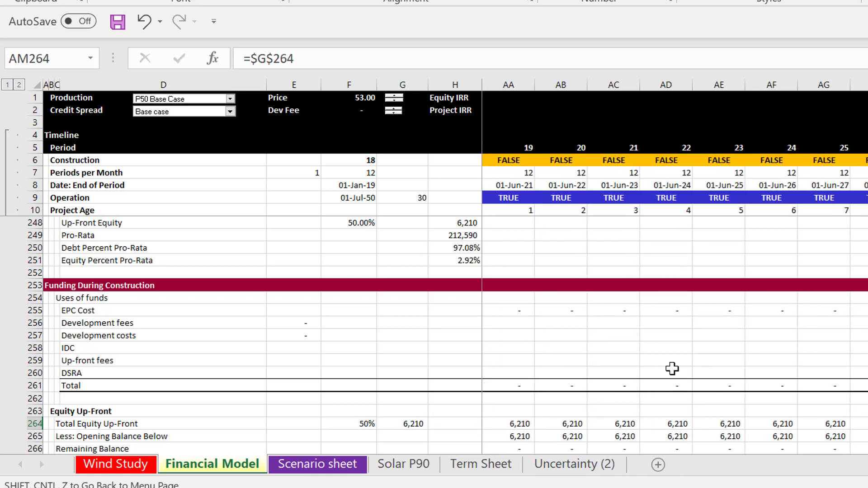
key(ctrl+Left)
key(Left)
key(Left)
key(Left)
key(Left)
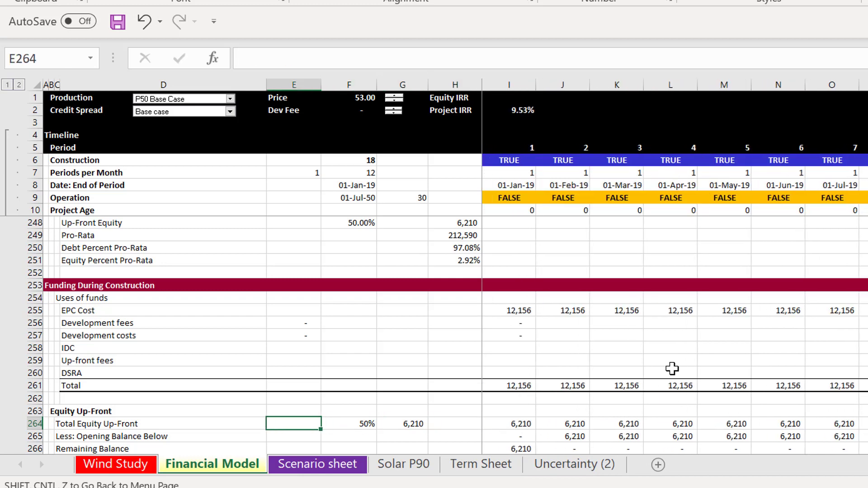
Look over the Equity Up-Front block from the Less: Opening Balance Below row down to Closing Balance at G270.
key(Down)
key(Right)
key(Right)
key(Down)
key(Down)
key(Down)
key(Down)
key(Down)
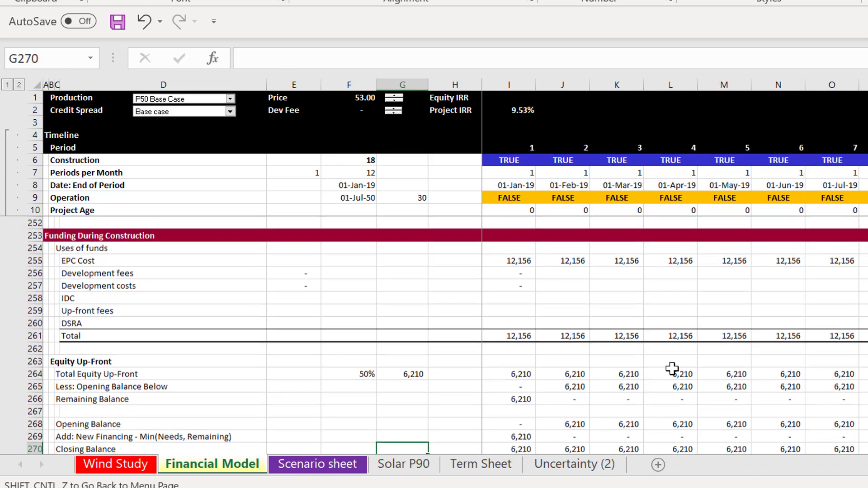
View the second-period Less: Opening Balance Below link in J265, and move to the first period in I265.
key(Up)
key(Up)
key(Up)
key(Up)
key(Up)
key(Right)
key(Right)
key(Right)
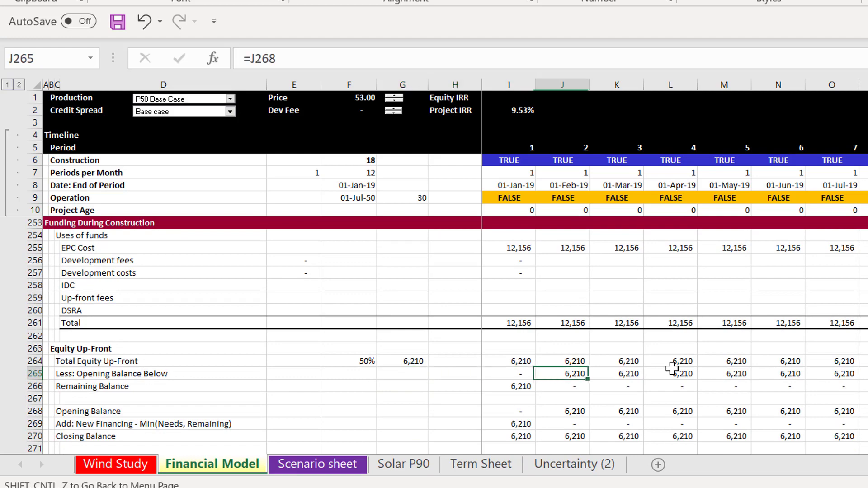
key(Left)
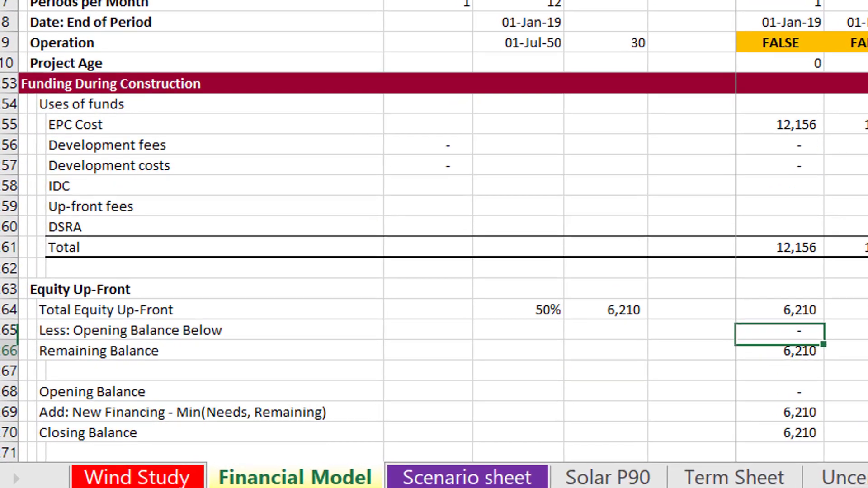
Compare the first-period up-front equity, opening balance and remaining balance cells in I264:I266.
key(Down)
key(Down)
key(Up)
key(Up)
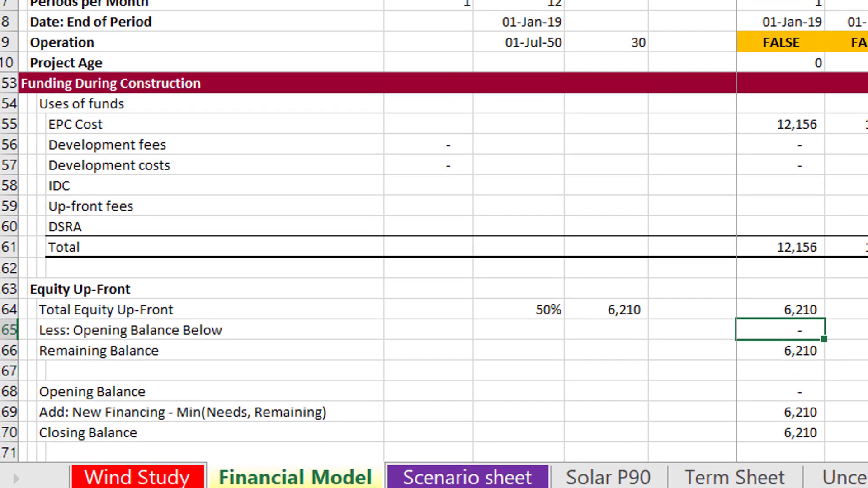
key(Up)
key(Down)
key(Down)
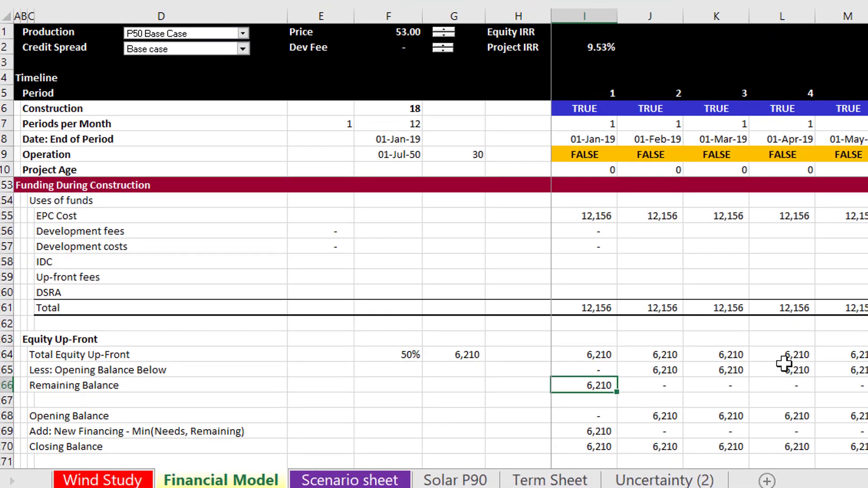
Examine the cell references in I266's Remaining Balance formula and I265's opening balance link, leaving both formulas as they are.
key(Down)
key(Down)
key(F2)
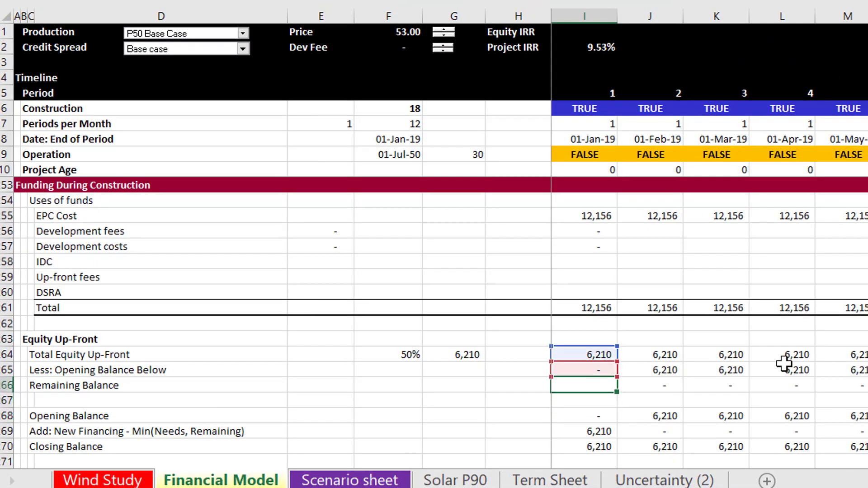
key(Escape)
key(Up)
key(F2)
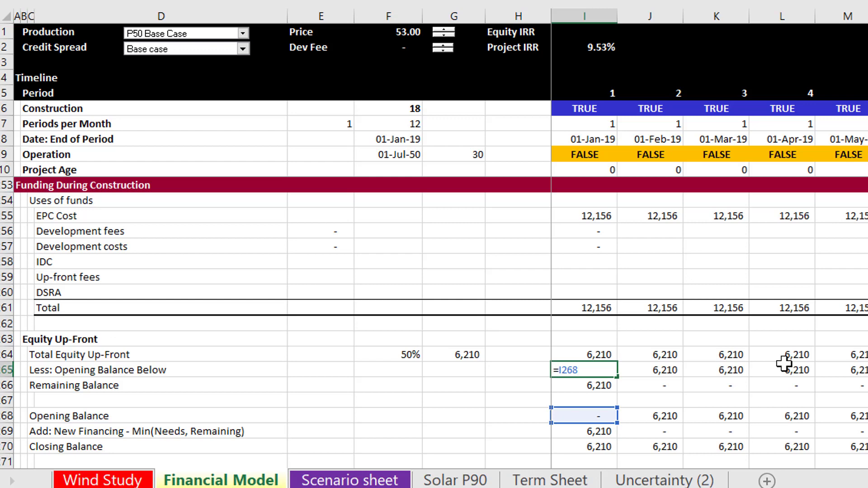
key(ctrl+Return)
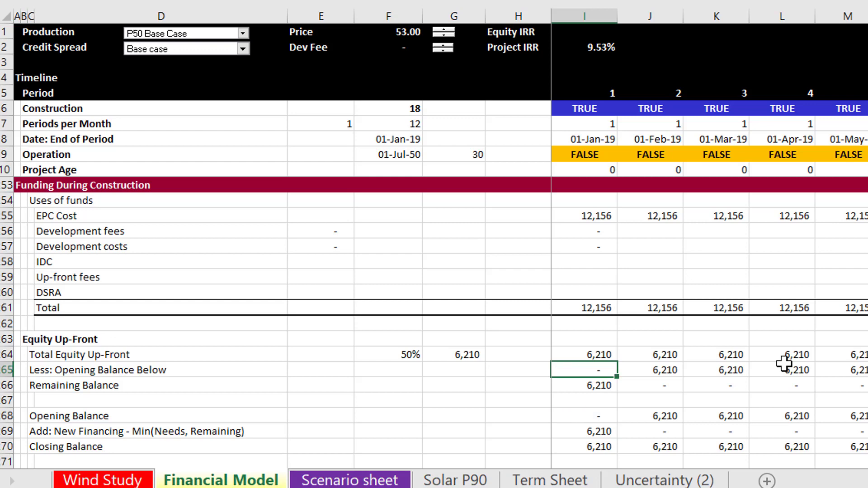
Look over the first-period rows from Remaining Balance down to Debt Pro-Rata Funding, and return to I271.
key(Down)
key(Down)
key(Down)
key(Down)
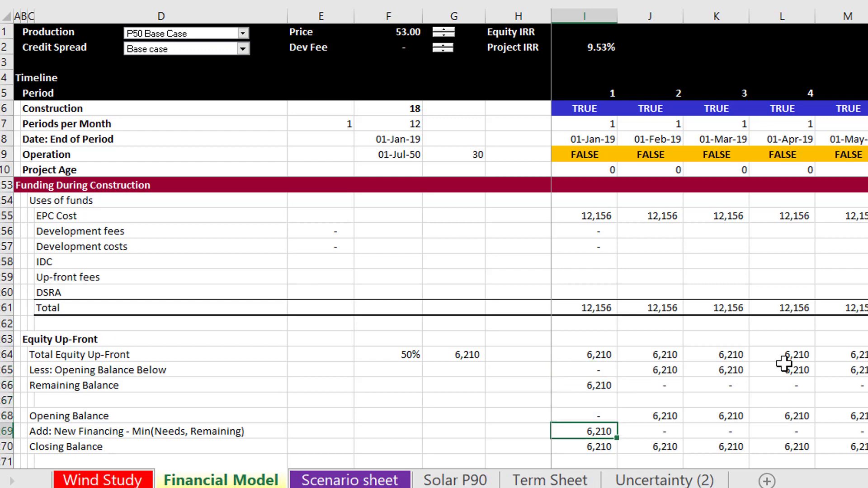
key(Down)
key(Down)
key(Down)
key(Down)
key(Down)
key(Up)
key(Up)
key(Up)
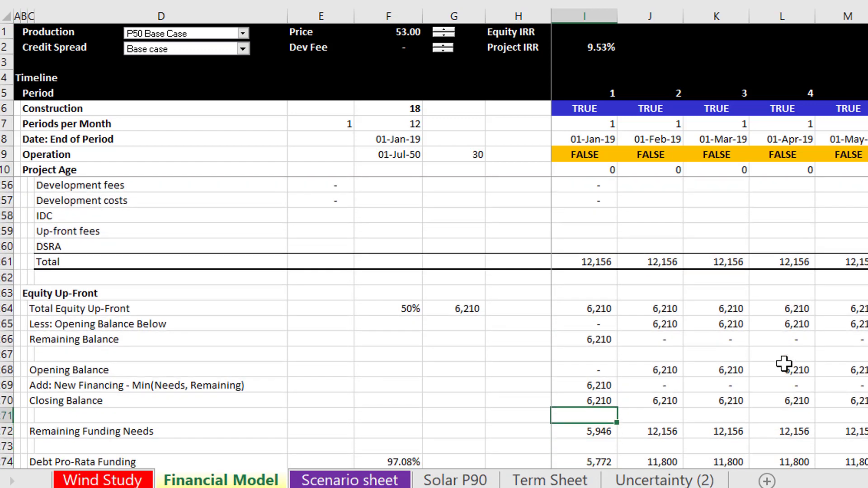
Examine the first-period New Financing formula =MIN(I266,I261) in I269.
key(Up)
key(Up)
key(Up)
key(Down)
text(=MIN(I266,I261))
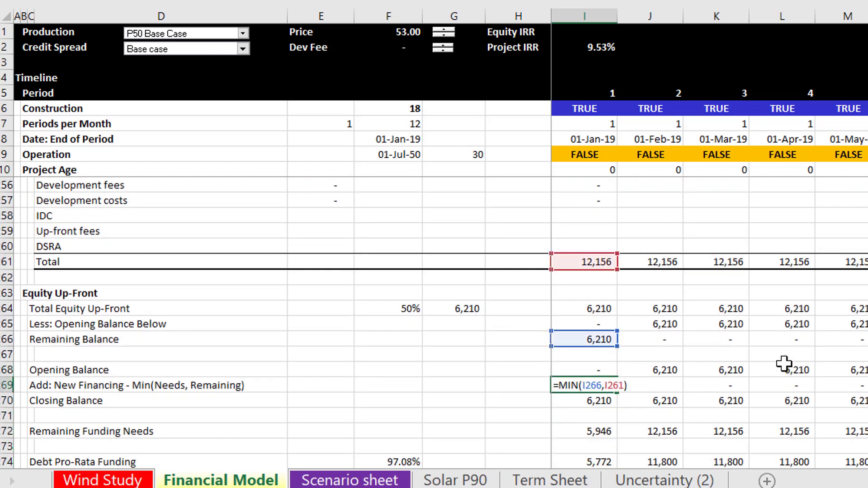
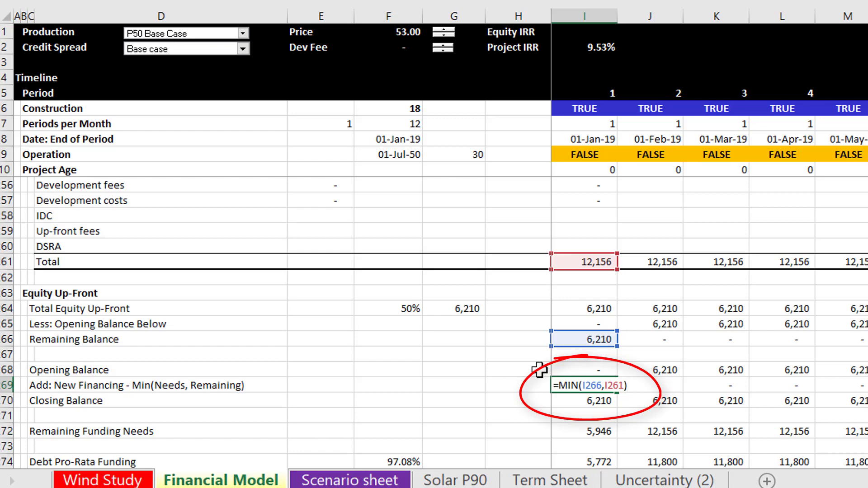
key(ctrl+Return)
Examine the Closing Balance formula =I268+I269 in I270 and the second-period Opening Balance link =I270 in J268.
key(Down)
text(=I268+I269)
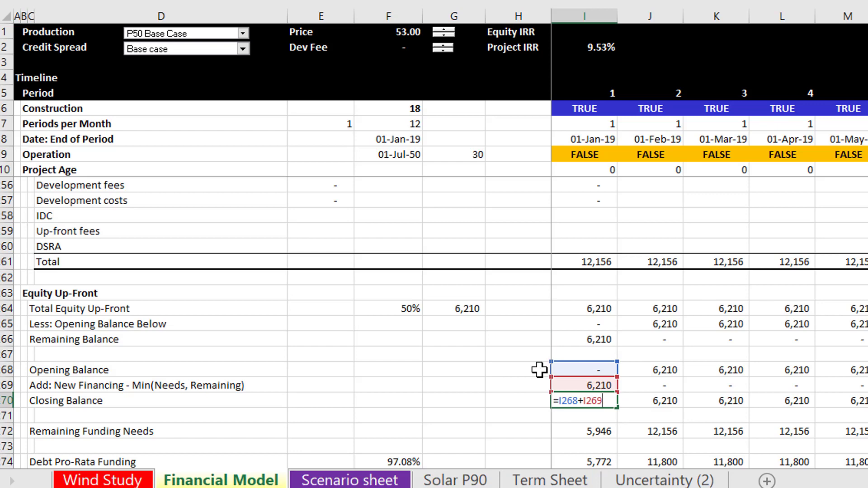
key(ctrl+Return)
key(Up)
key(Up)
key(Right)
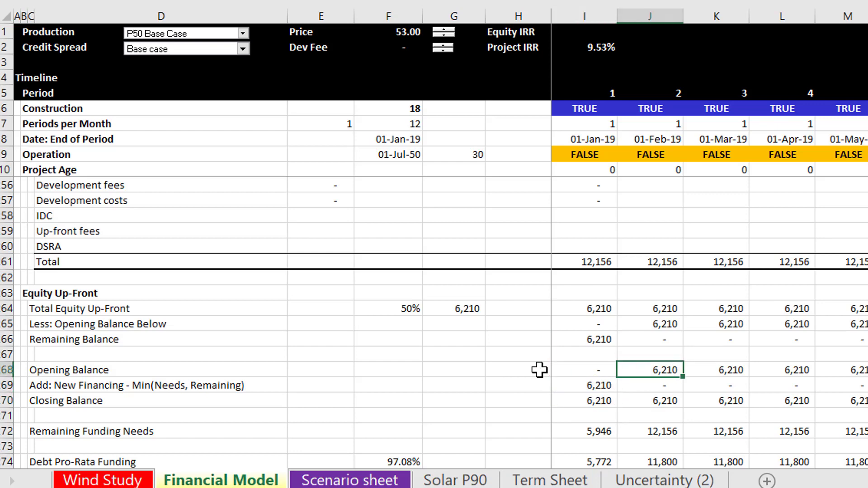
text(=I270)
key(ctrl+Return)
Compare the New Financing cells for the second period in J269 and the first period in I269.
key(Down)
key(Down)
key(Down)
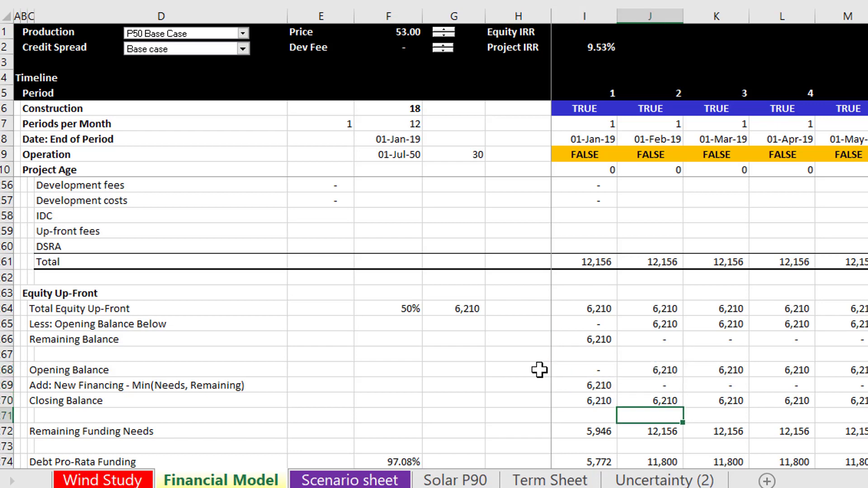
key(Left)
key(Up)
key(Up)
key(Right)
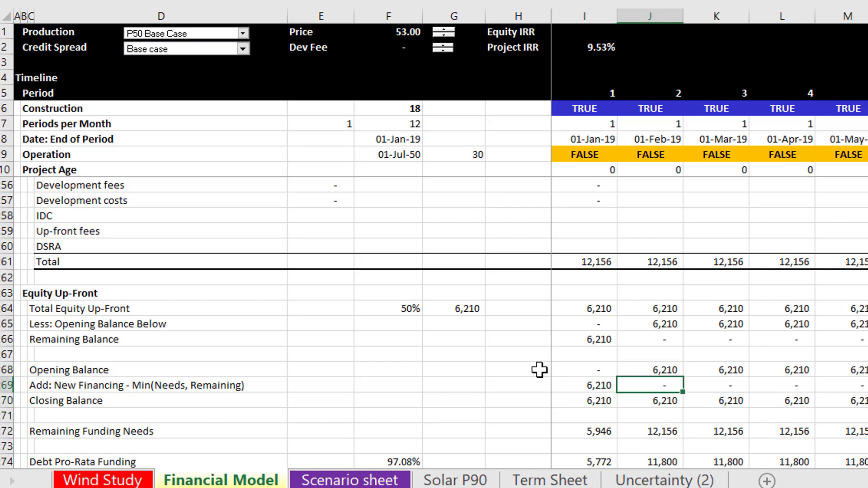
key(Left)
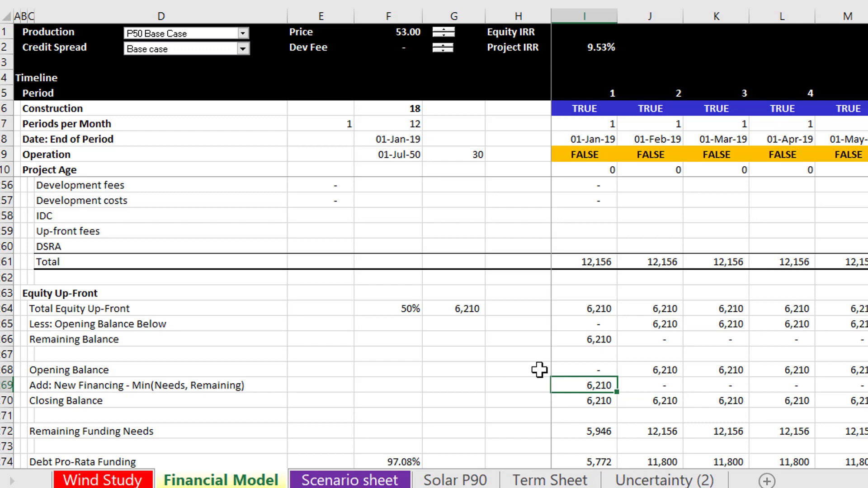
key(Left)
key(Right)
Set the up-front equity percent in F72 of the Debt funding inputs to 100%.
key(Page_Up)
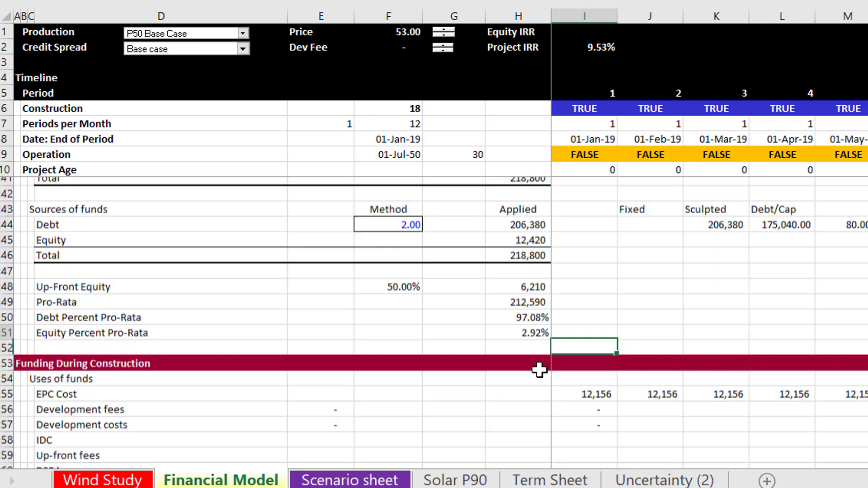
key(Page_Up)
key(Page_Up)
key(Page_Up)
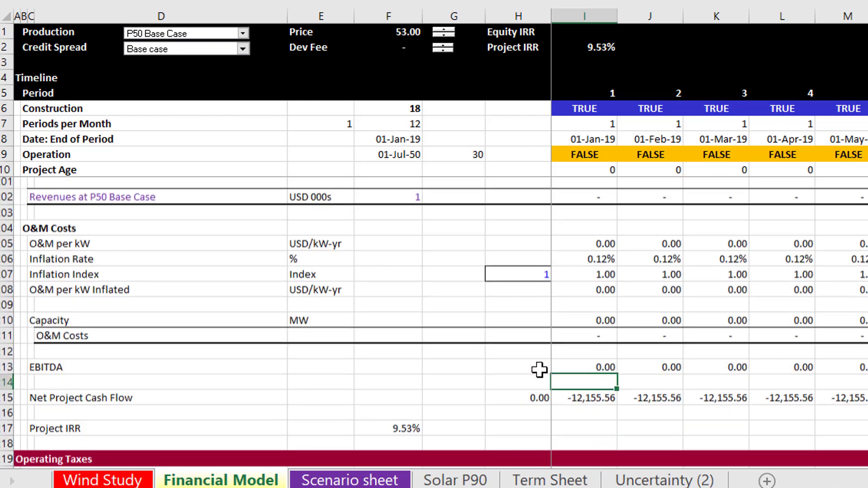
key(Page_Up)
key(Page_Up)
key(Page_Up)
key(Page_Up)
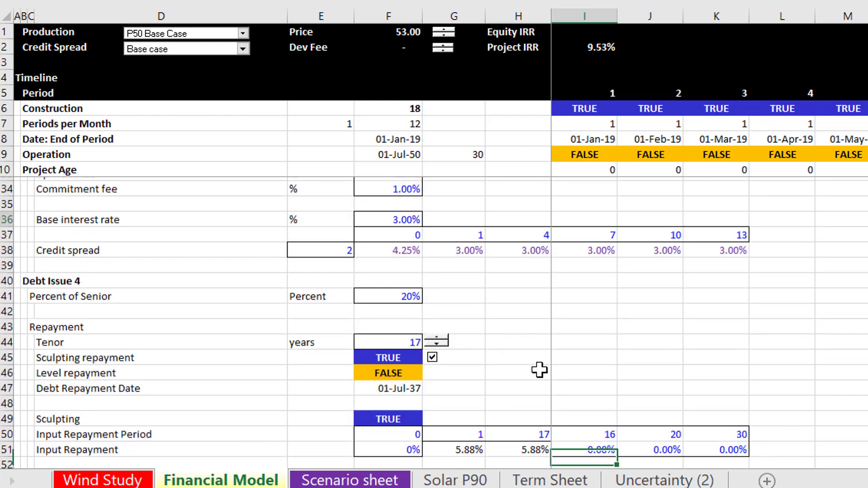
key(Page_Up)
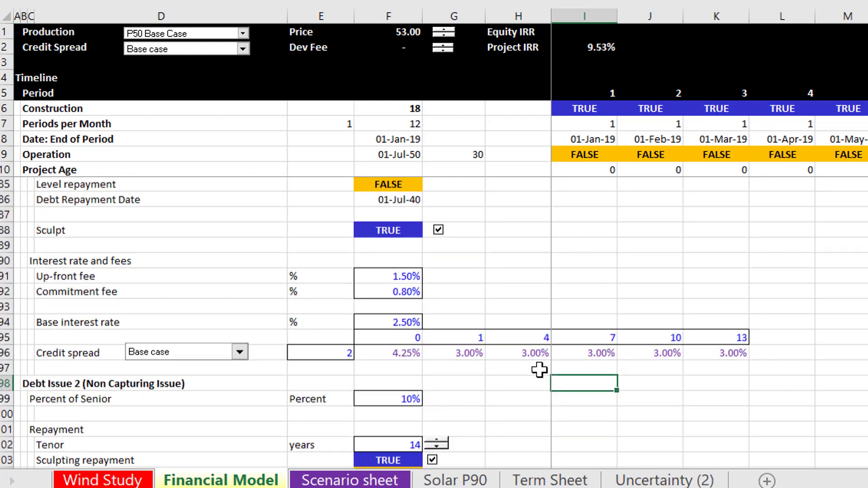
key(Up)
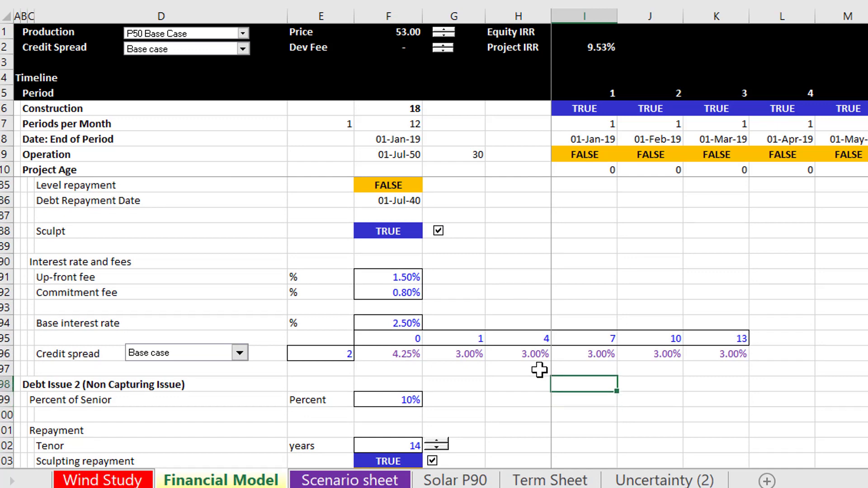
key(Page_Up)
key(Up)
key(Up)
key(Up)
key(Up)
key(Up)
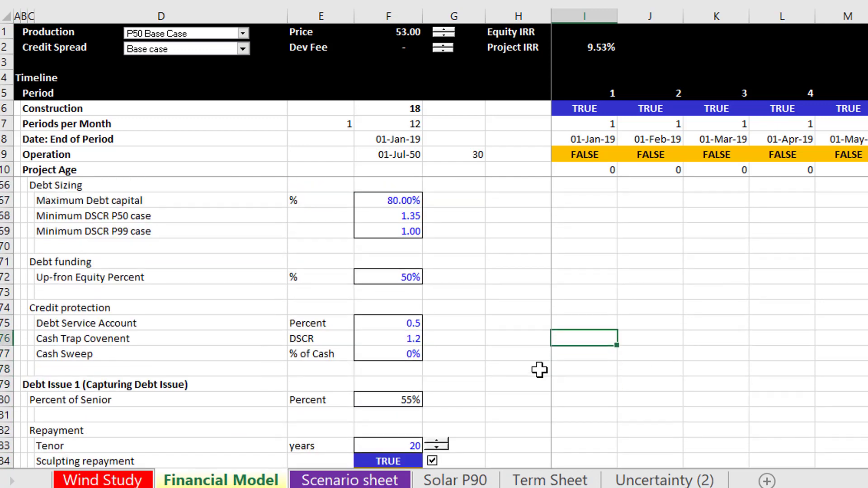
key(Left)
key(Left)
key(Left)
key(Left)
key(Up)
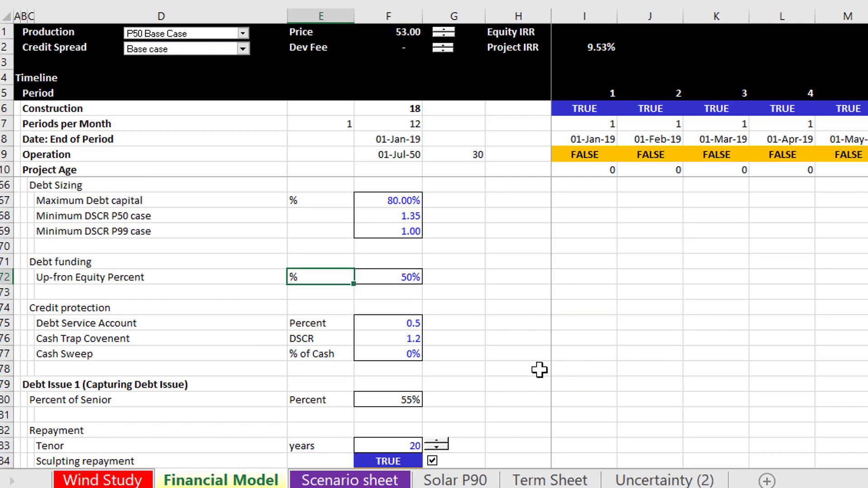
key(Right)
text(100)
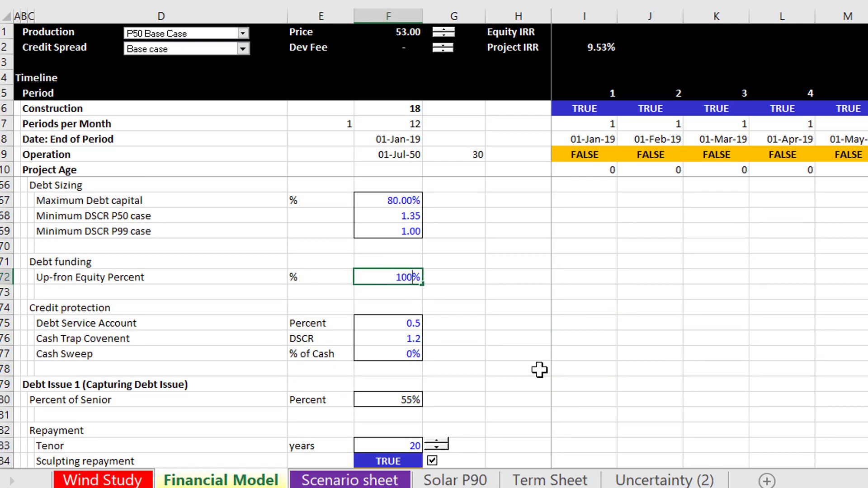
key(Return)
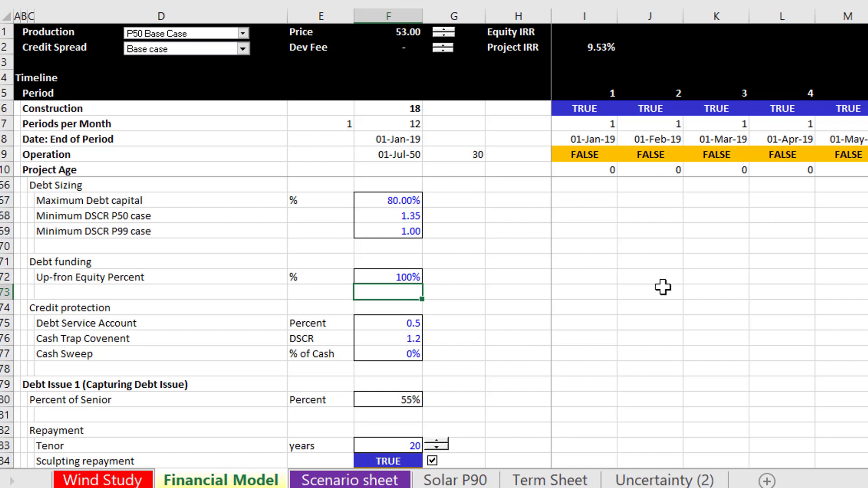
Go back to the Equity Up-Front schedule in the Funding During Construction section, around row 265.
key(Down)
key(Down)
key(Down)
key(Down)
key(Down)
key(Down)
key(Down)
key(Down)
key(Down)
key(Down)
key(Down)
key(Down)
key(Down)
key(Down)
key(Down)
key(Down)
key(Down)
key(Down)
key(Down)
key(Down)
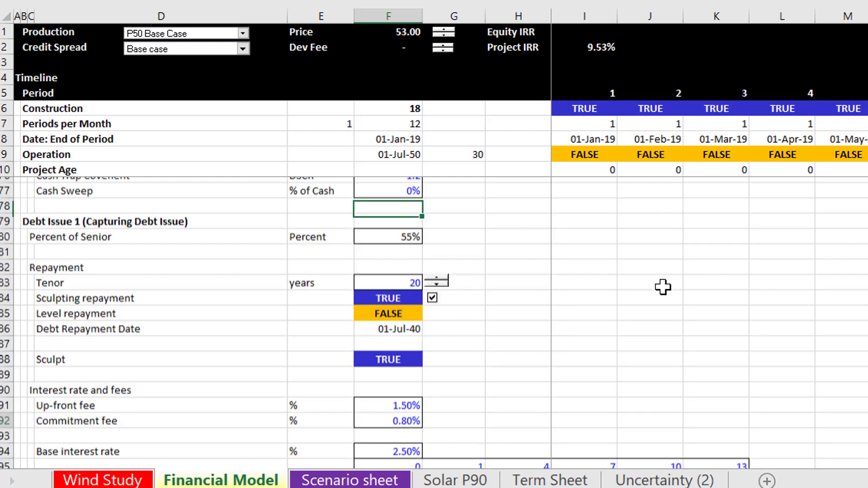
key(Down)
key(Down)
key(Down)
key(Down)
key(Down)
key(Down)
key(Down)
key(Down)
key(Down)
key(Down)
key(Down)
key(Down)
key(Down)
key(Down)
key(Down)
key(Down)
key(Down)
key(Down)
key(Down)
key(Down)
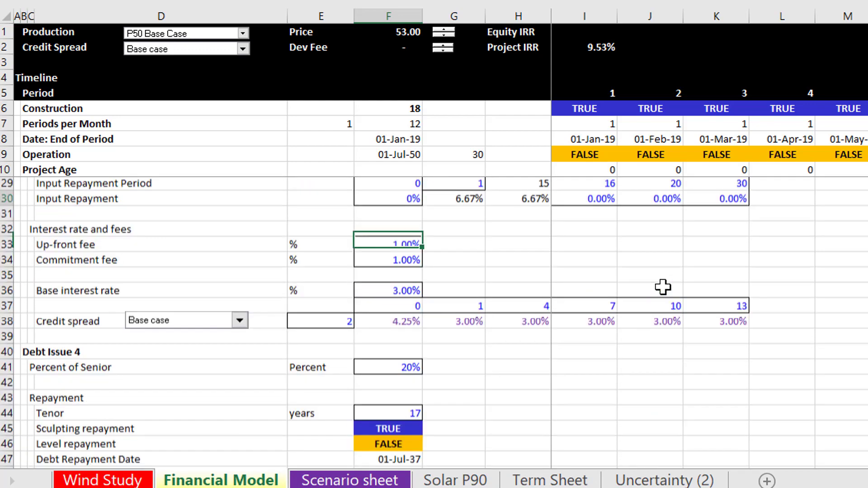
key(Down)
key(Down)
key(Down)
key(Down)
key(Down)
key(Down)
key(Down)
key(Down)
key(Down)
key(Down)
key(Down)
key(Down)
key(Down)
key(Down)
key(Down)
key(Down)
key(Down)
key(Down)
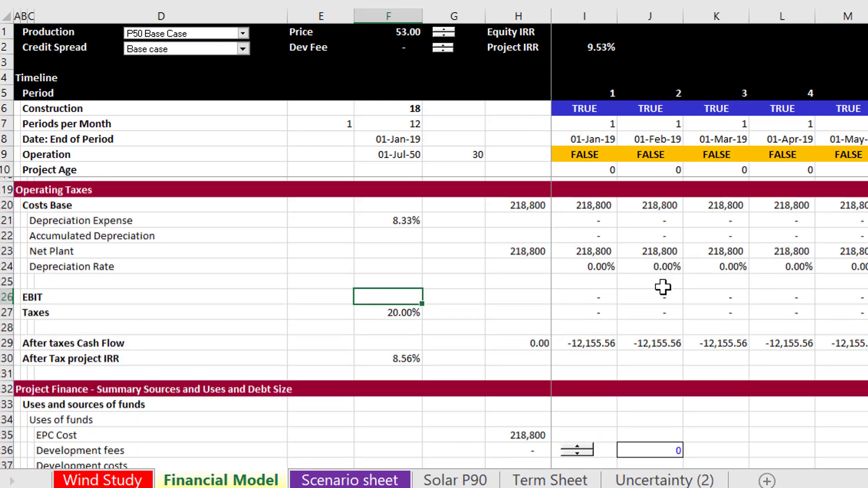
key(Down)
key(Down)
key(Down)
key(Down)
key(Down)
key(Down)
key(Down)
key(Down)
key(Down)
key(Down)
key(Down)
key(Down)
key(Down)
key(Down)
key(Down)
key(Down)
key(Down)
key(Down)
key(Down)
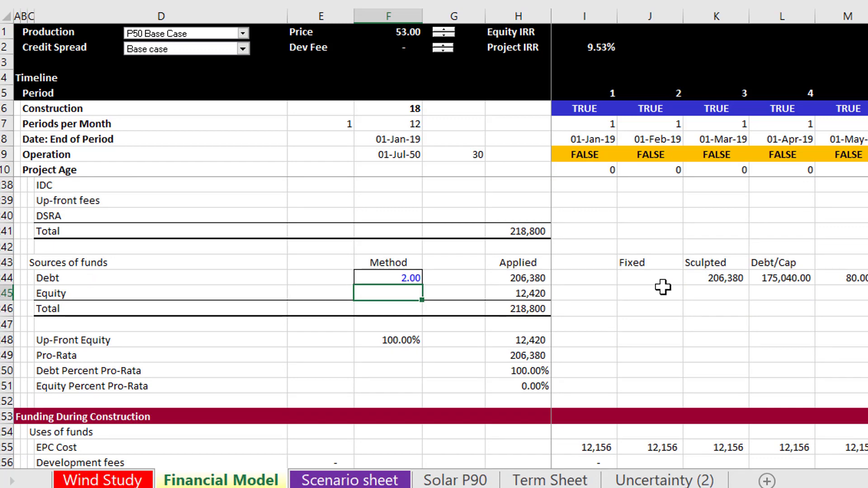
key(Down)
key(Down)
key(Page_Down)
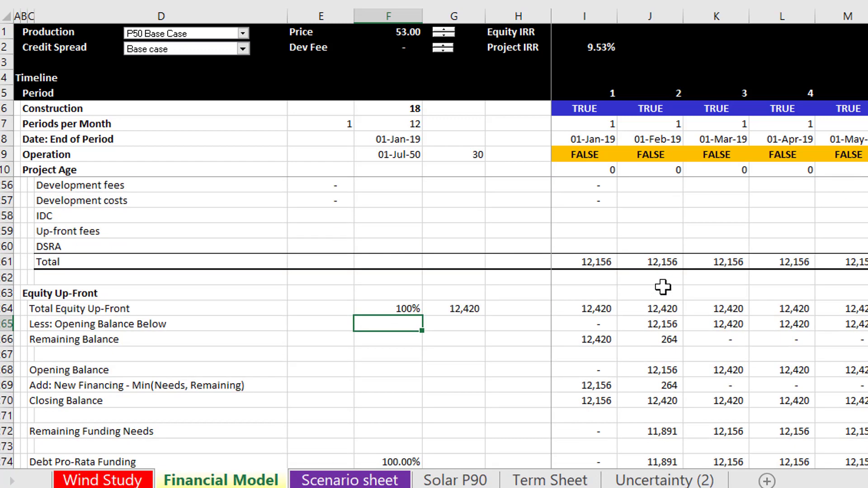
Compare the first-period opening balance deduction in I265 with the Remaining Balance in I266.
key(Down)
key(Right)
key(Right)
key(Right)
key(Up)
key(Up)
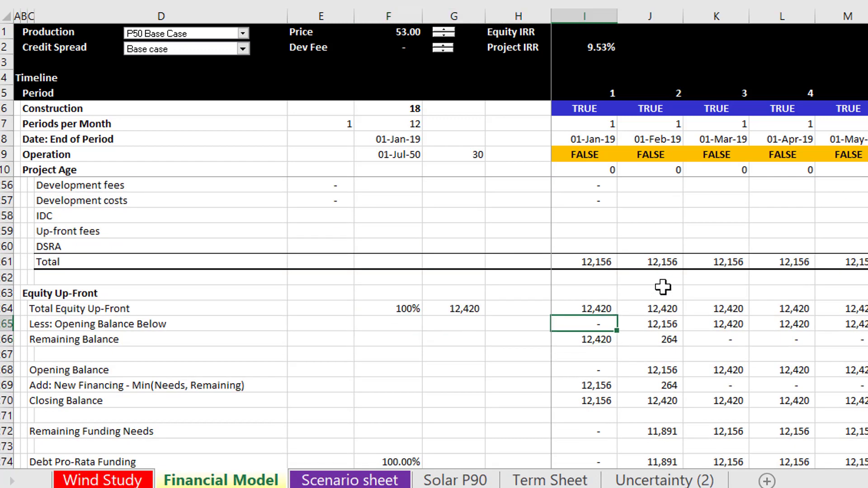
key(Down)
key(Up)
key(Down)
key(Up)
key(Down)
key(Down)
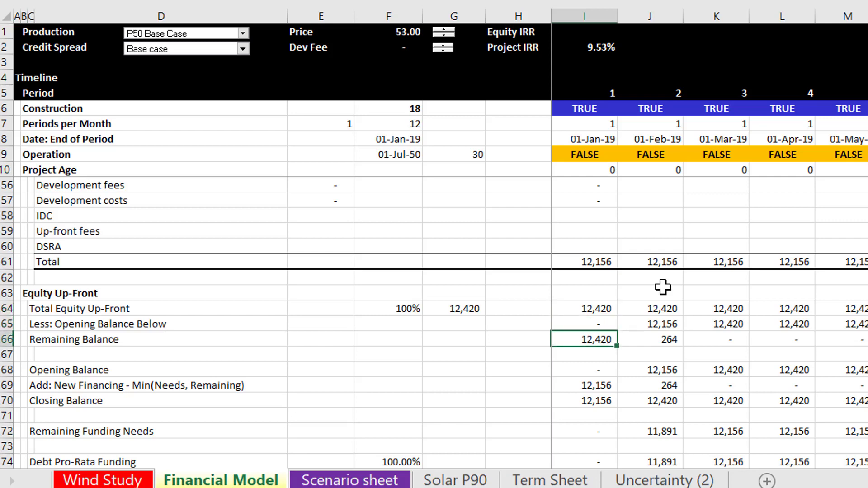
Check the first-period New Financing in I269 against the Closing Balance in I270.
key(Down)
key(Down)
key(Down)
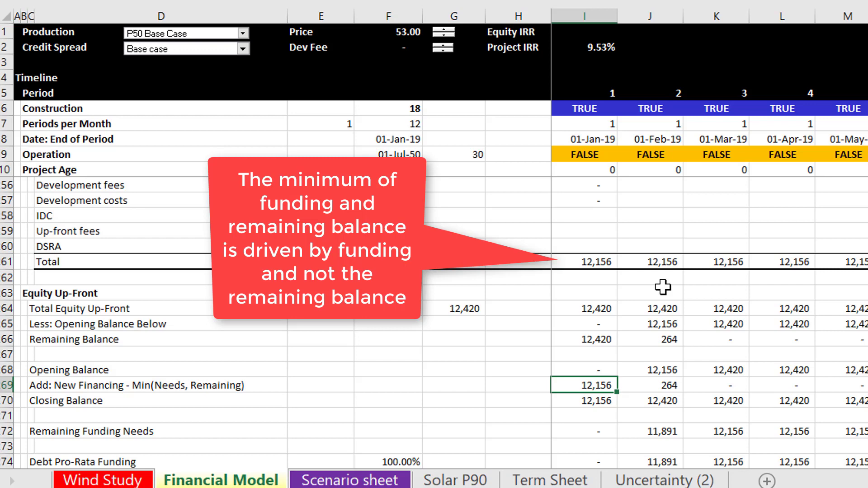
key(Down)
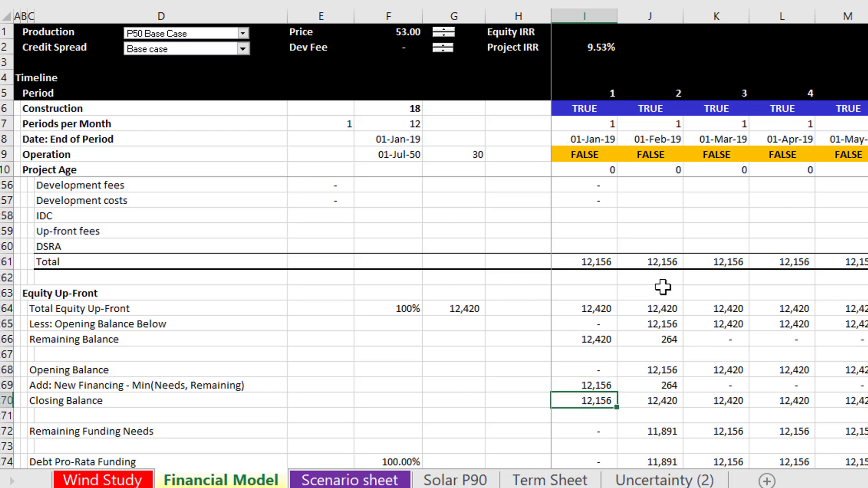
key(Up)
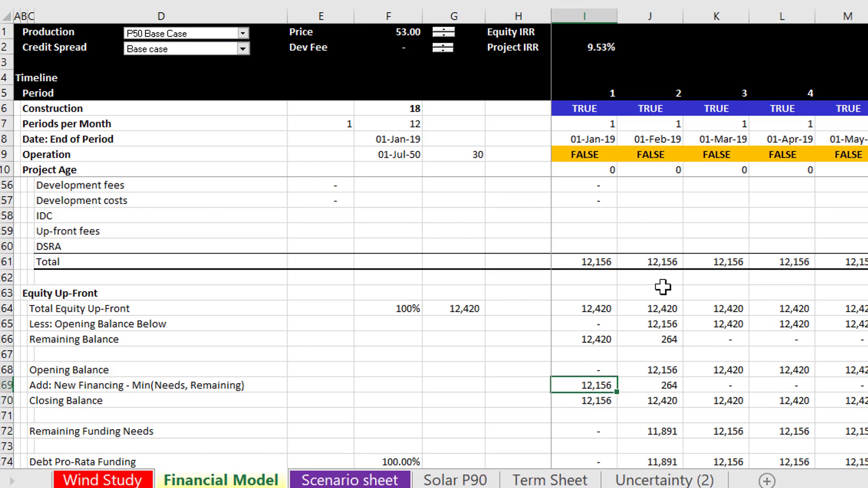
Review the second-period equity cells in column J from New Financing up to the Remaining Balance section.
key(Right)
key(Up)
key(Up)
key(Up)
key(Up)
key(Up)
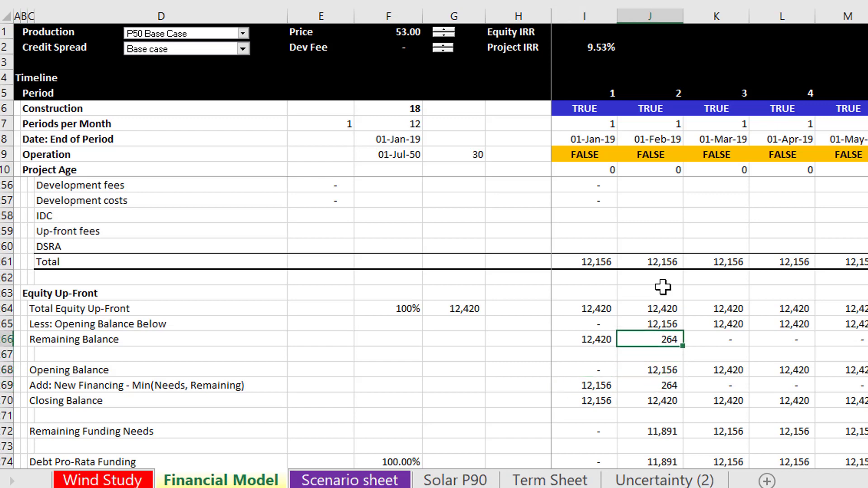
Examine the second-period New Financing formula in J269 and the cells it references, leaving it unchanged.
key(Down)
key(Down)
key(Down)
key(Down)
key(Down)
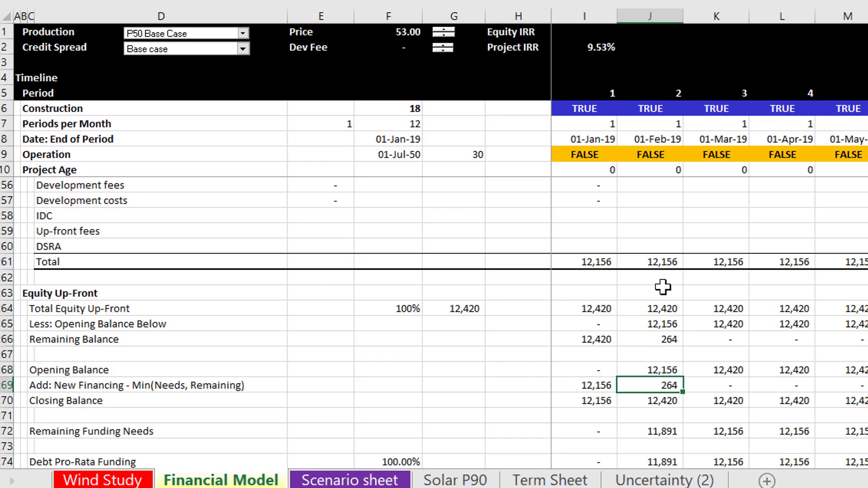
key(F2)
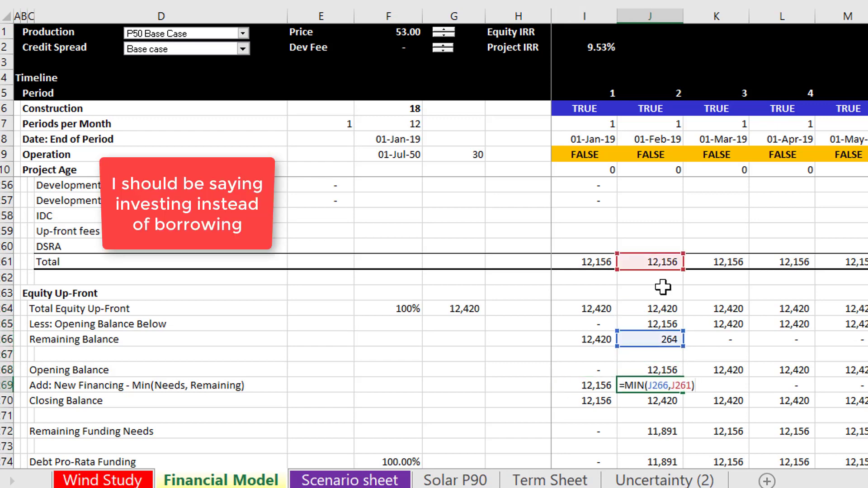
key(Escape)
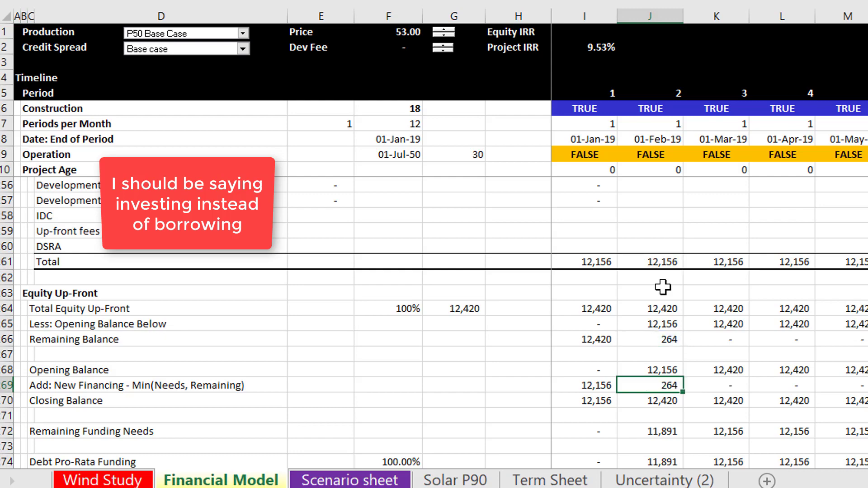
Return to the Debt Sizing and Debt funding inputs in column F, around rows 67 to 72.
key(Page_Up)
key(Page_Up)
key(Page_Up)
key(Page_Up)
key(Page_Up)
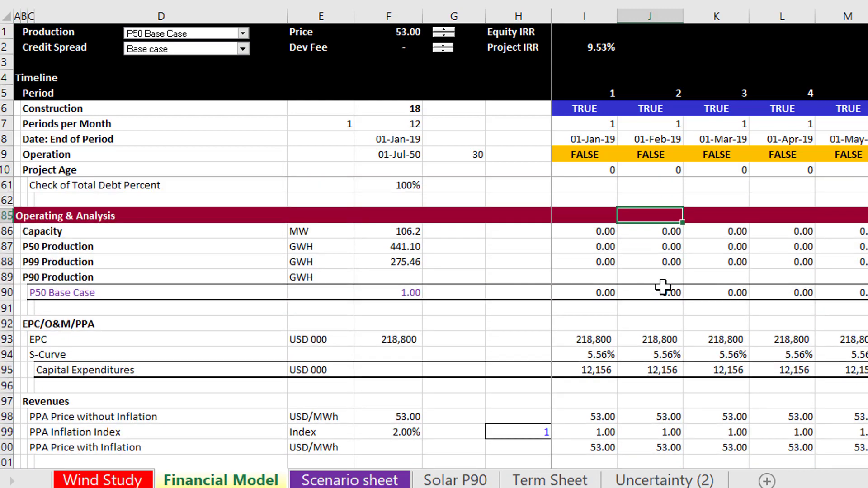
key(Page_Up)
key(Page_Up)
key(Page_Up)
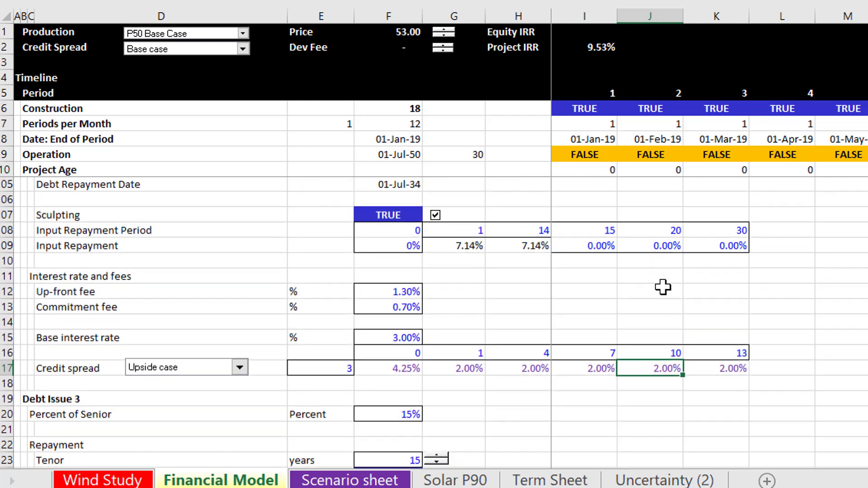
key(Page_Up)
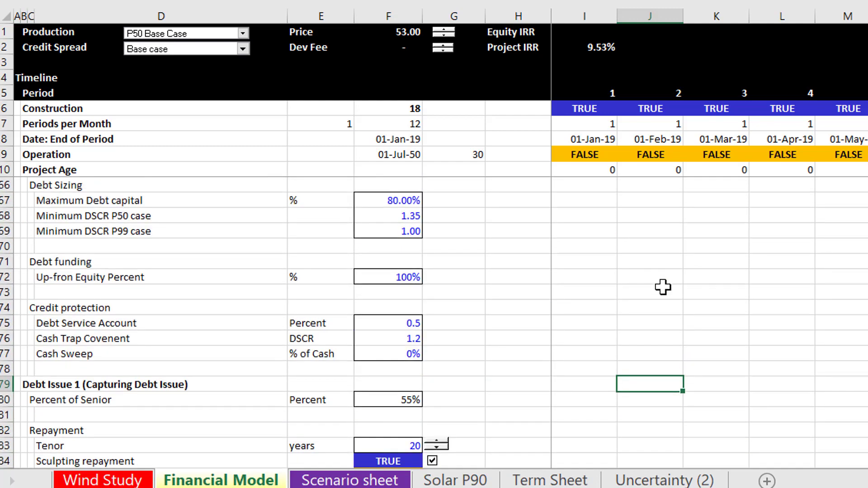
key(Up)
key(Up)
key(Up)
key(Up)
key(Up)
key(Up)
key(Up)
key(Up)
key(Up)
key(Left)
key(Left)
key(Left)
key(Left)
key(Up)
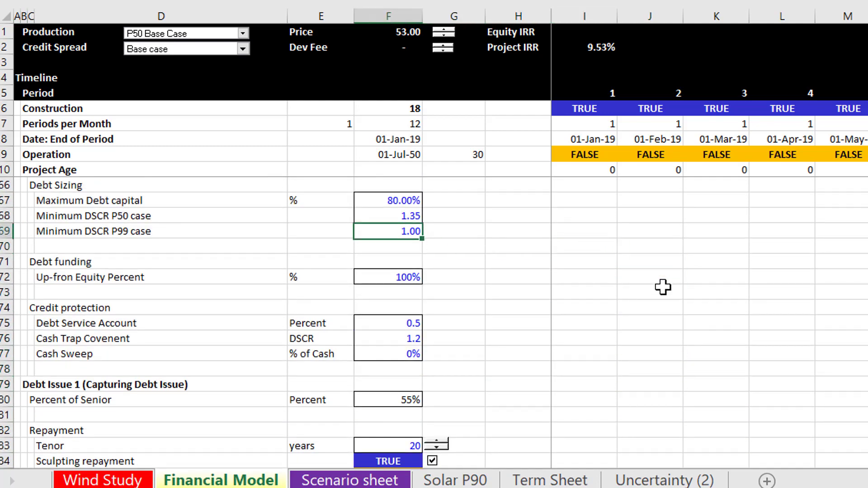
Set the minimum DSCR for the P50 case to 1.5 in the debt sizing assumptions.
key(Up)
text(1.5)
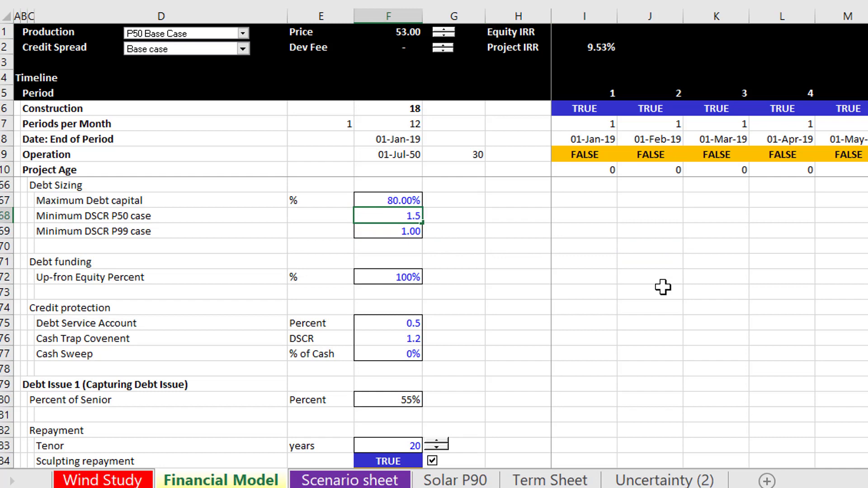
key(Return)
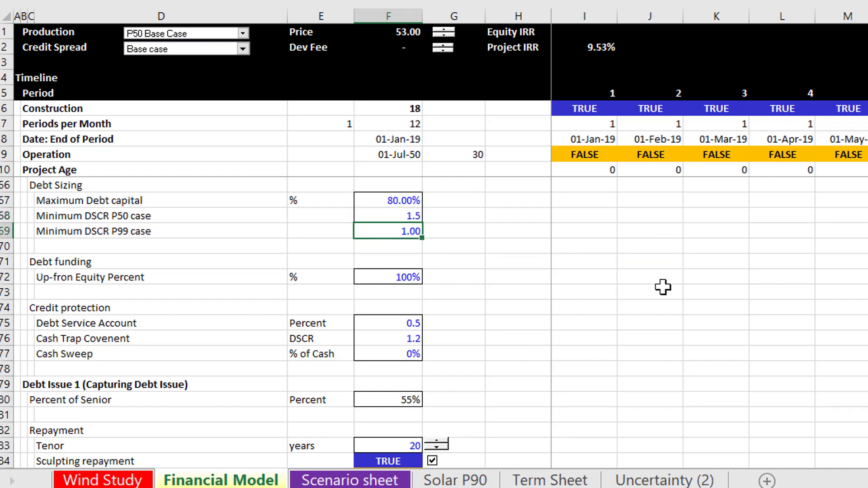
key(Up)
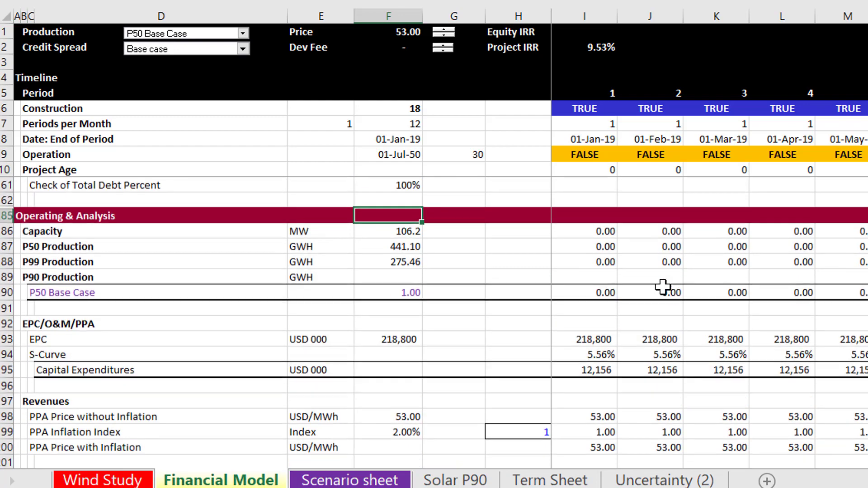
Examine the applied debt and equity amounts in the sources of funds summary.
key(Page_Down)
key(Page_Down)
key(Page_Down)
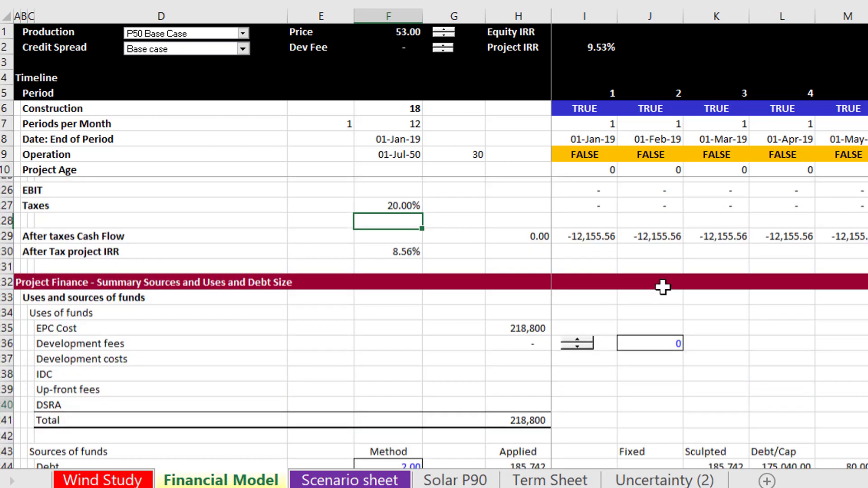
key(Page_Down)
key(Down)
key(Down)
key(Down)
key(Down)
key(Down)
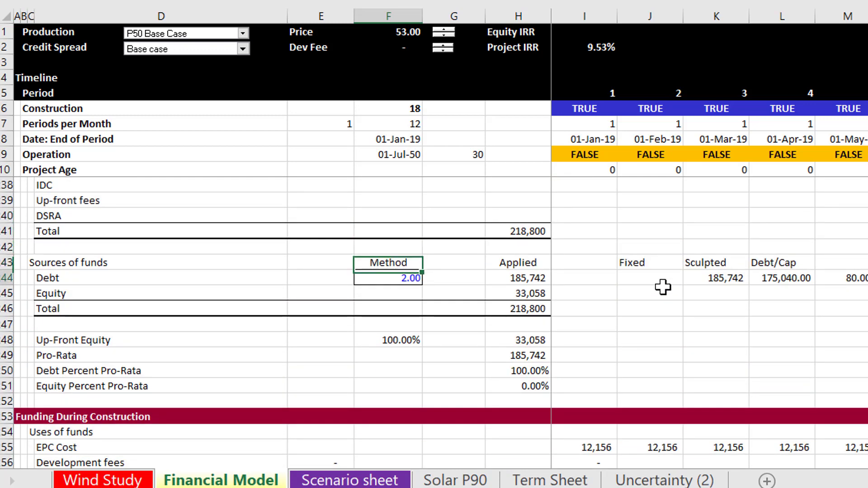
key(Right)
key(Right)
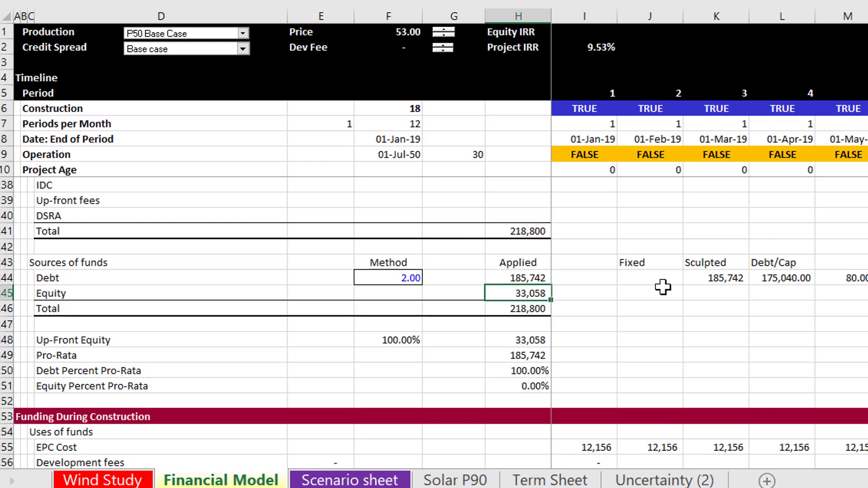
Examine the remaining balance of up-front equity over the first three construction periods.
key(Page_Down)
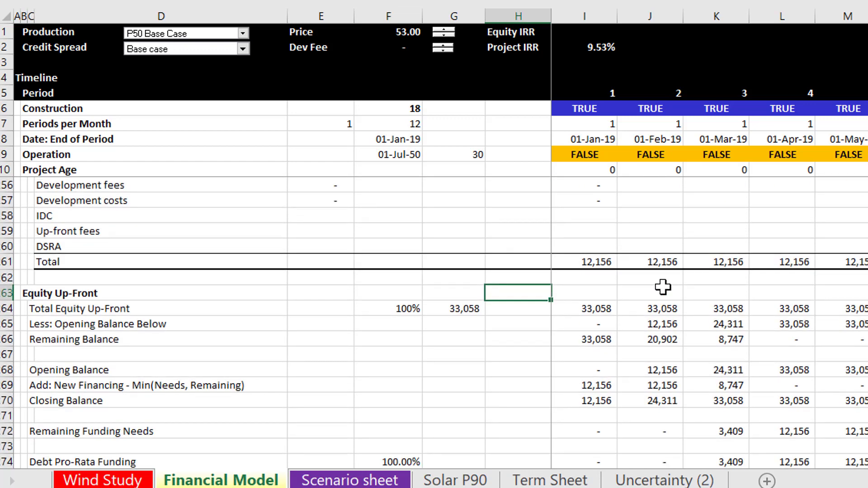
key(Down)
key(Down)
key(Down)
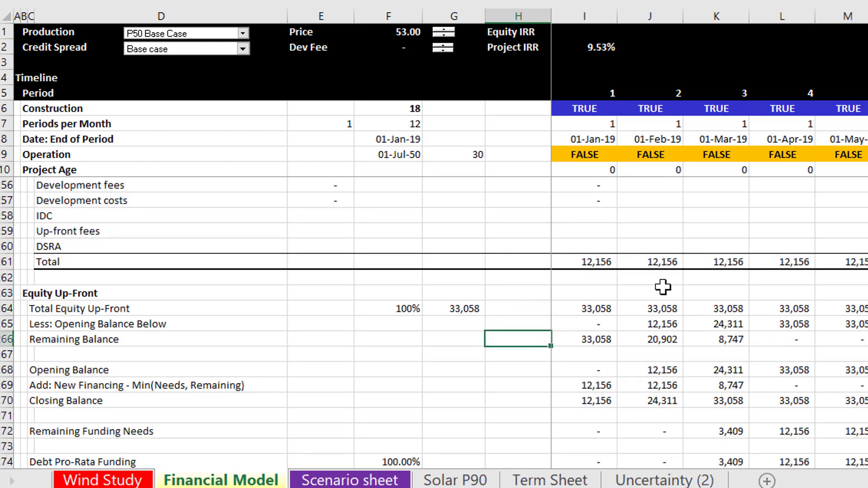
key(Right)
key(Right)
key(Right)
key(Left)
key(Left)
key(Right)
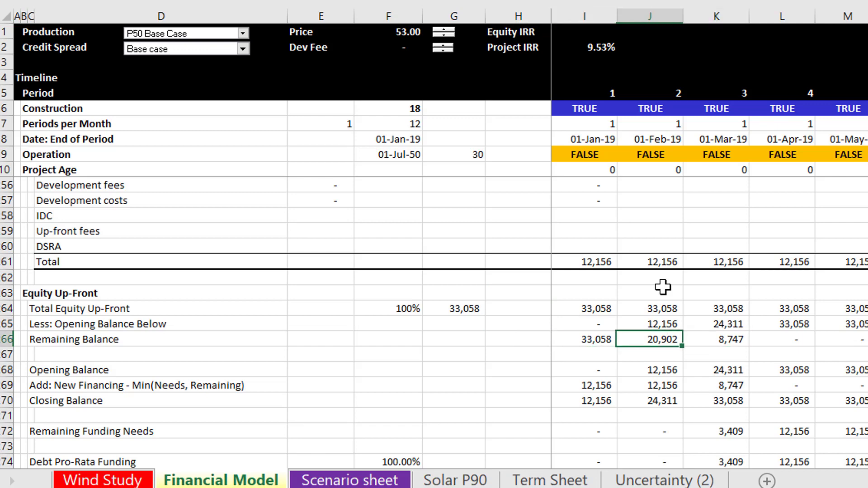
key(Right)
Compare the up-front equity closing balances across the first three construction periods.
key(Down)
key(Down)
key(Down)
key(Down)
key(Down)
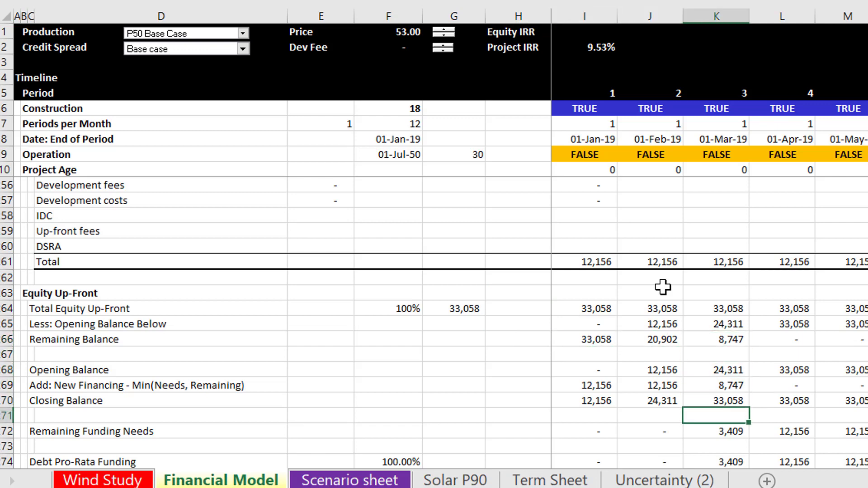
key(Left)
key(Left)
key(Up)
key(Right)
key(Right)
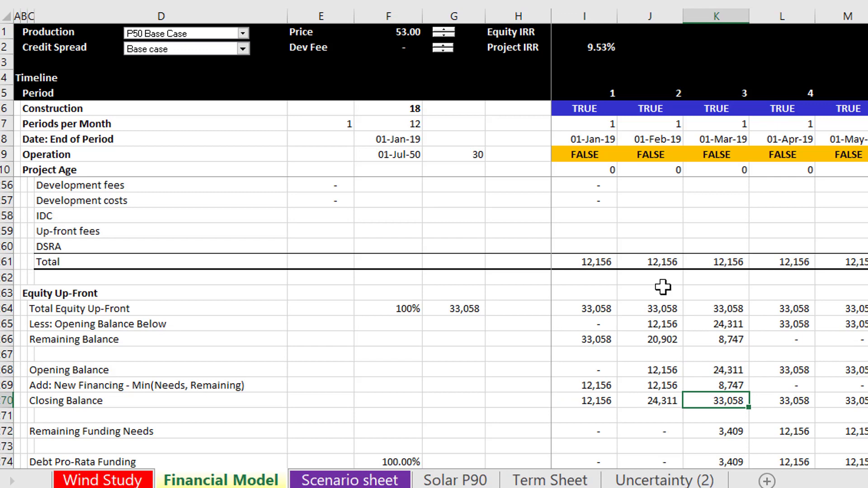
key(Left)
key(Left)
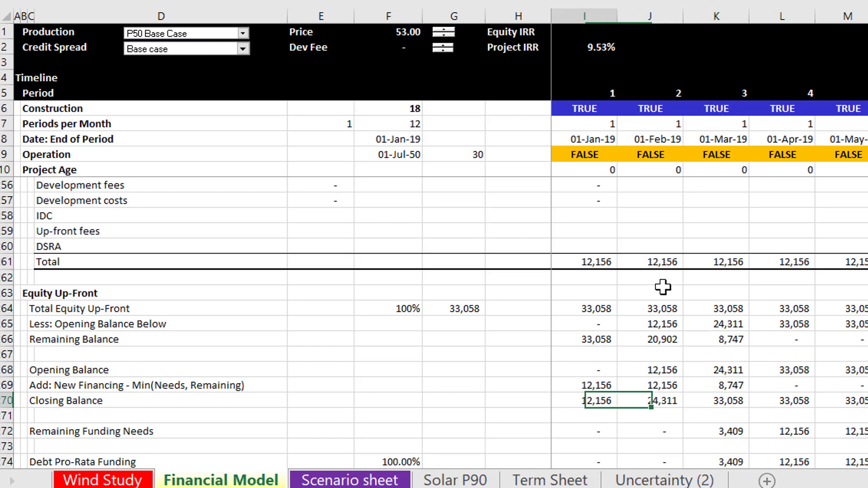
key(Left)
key(Right)
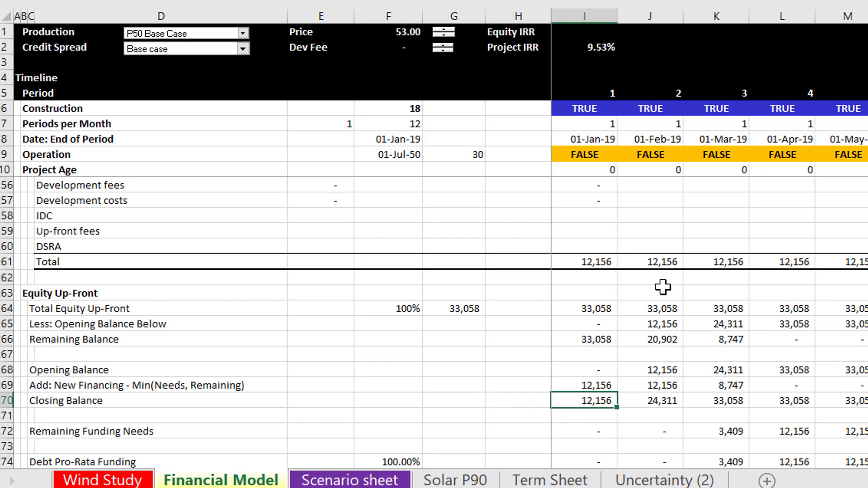
Check the percentage and amount on the Total Equity Up-Front row.
key(Up)
key(Up)
key(Up)
key(Up)
key(Up)
key(Up)
key(Left)
key(Left)
key(Left)
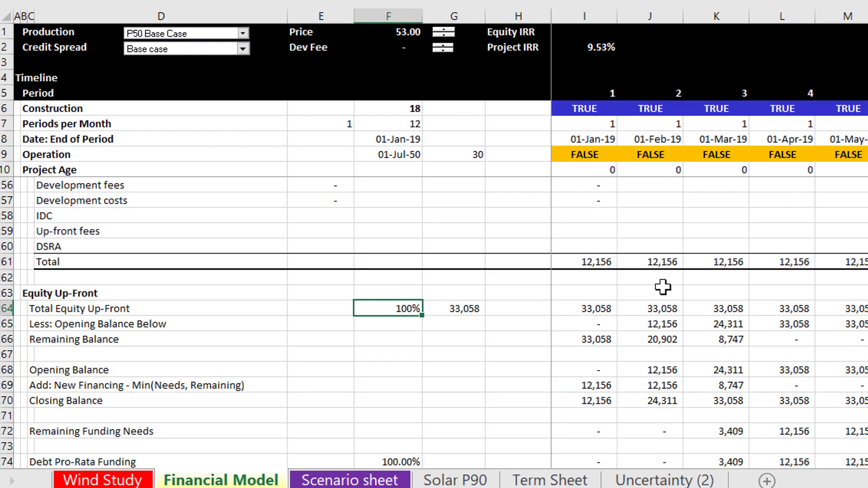
key(Right)
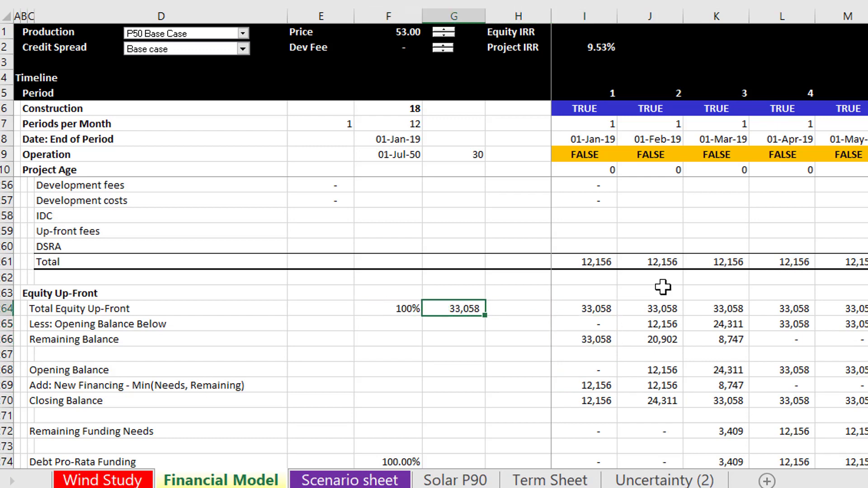
Format the Remaining Funding Needs row across all periods as a total row with a thin top border and a thick bottom border.
key(Down)
key(Down)
key(Down)
key(Down)
key(Down)
key(Down)
key(Down)
key(Down)
key(Down)
key(Down)
key(Down)
key(Down)
key(Down)
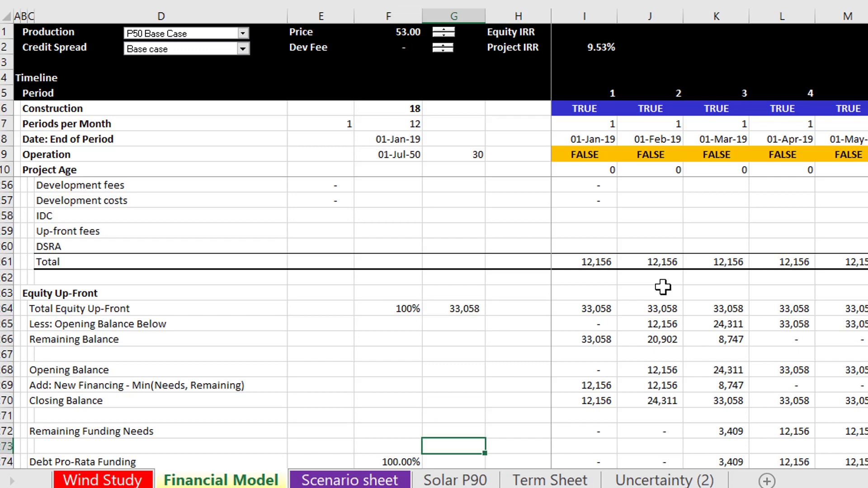
key(Up)
key(Up)
key(Up)
key(Up)
key(Up)
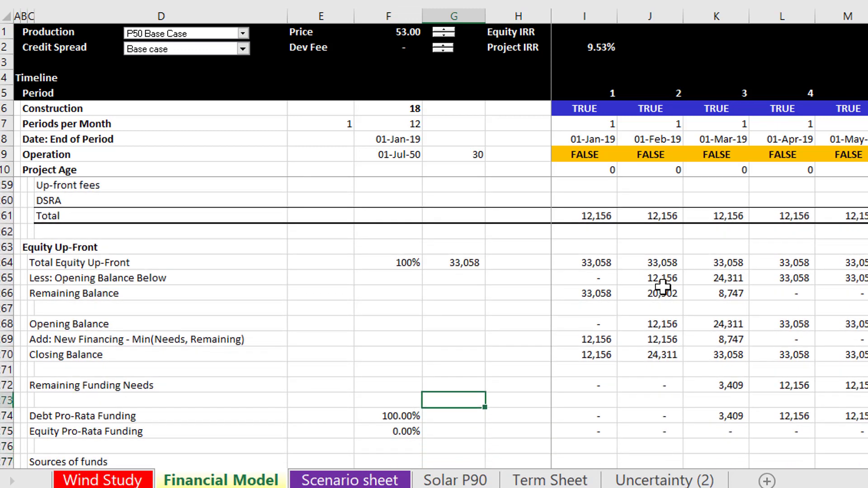
key(Right)
key(Right)
key(Left)
key(Left)
key(Left)
key(Left)
key(Left)
key(Left)
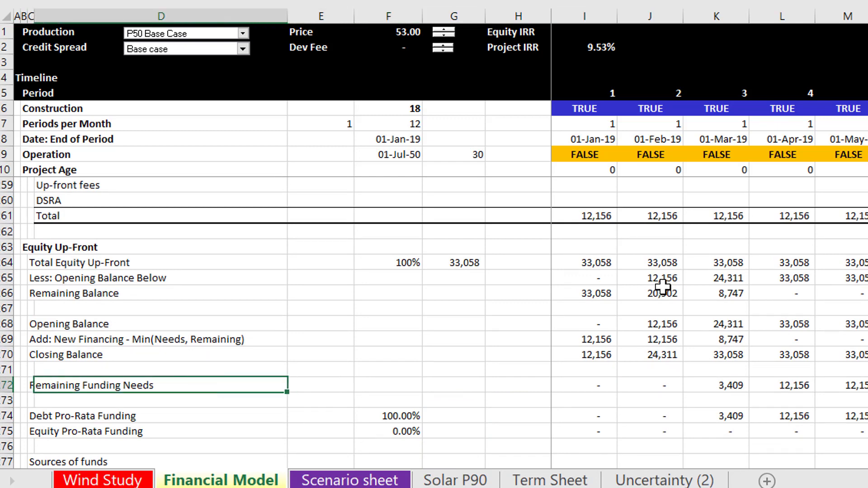
key(ctrl+shift+Right)
key(ctrl+shift+Right)
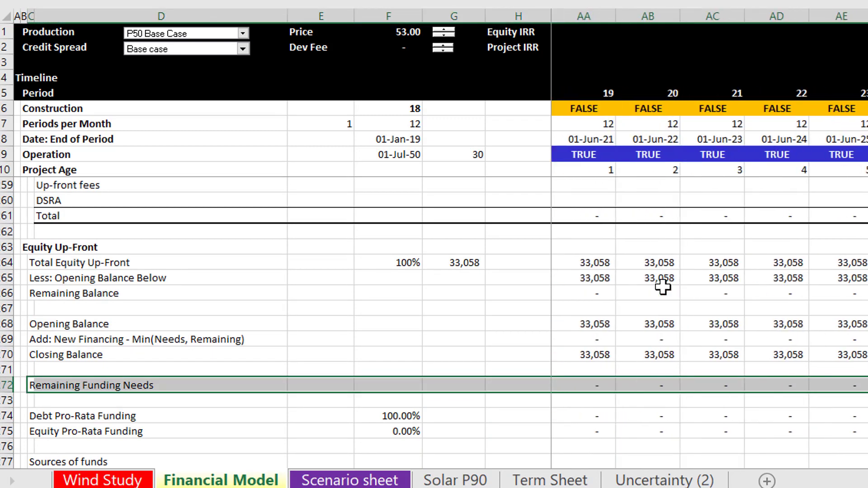
key(ctrl+shift+t)
Review the Remaining Funding Needs values for the first three construction periods.
key(Left)
key(Left)
key(Right)
key(Right)
key(Right)
key(Right)
key(Right)
key(Right)
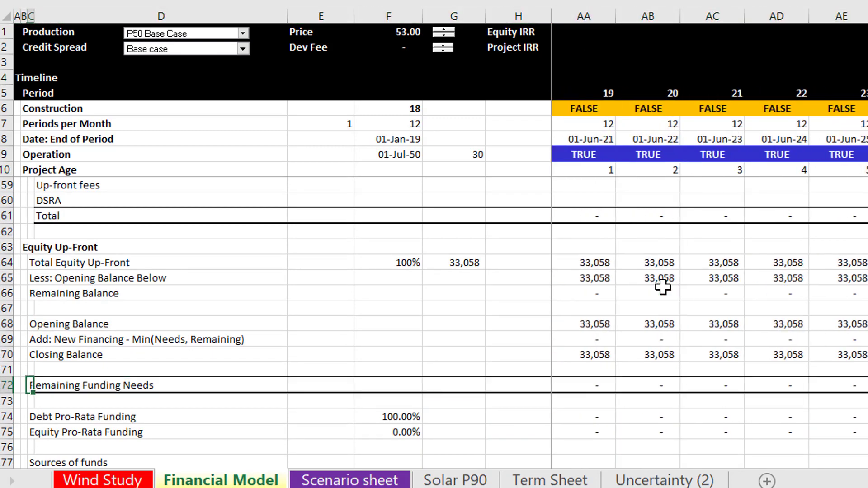
key(Right)
key(Right)
key(Right)
key(Right)
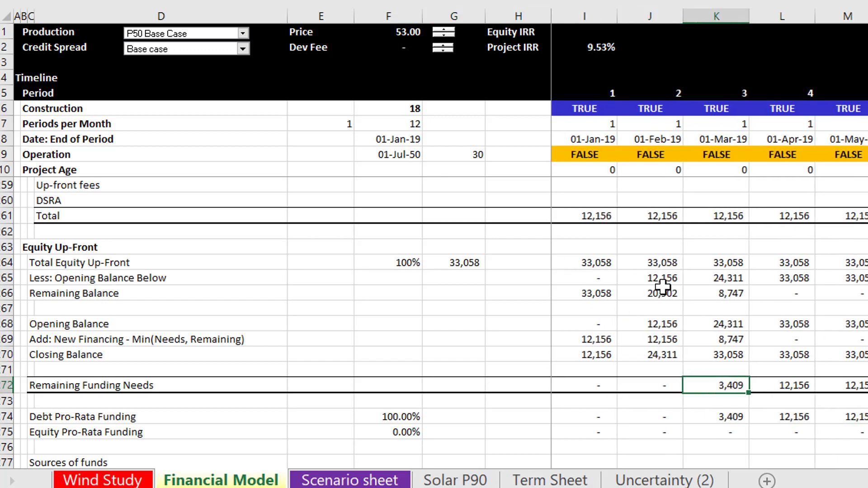
key(Left)
key(Left)
key(Left)
key(Right)
key(Right)
key(Right)
Trace period 3's remaining funding needs from total uses and new equity financing, and inspect its formula.
key(Up)
key(Up)
key(Up)
key(Up)
key(Up)
key(Up)
key(Up)
key(Up)
key(Up)
key(Up)
key(Up)
key(Up)
key(Up)
key(Up)
key(Down)
key(Down)
key(Down)
key(Down)
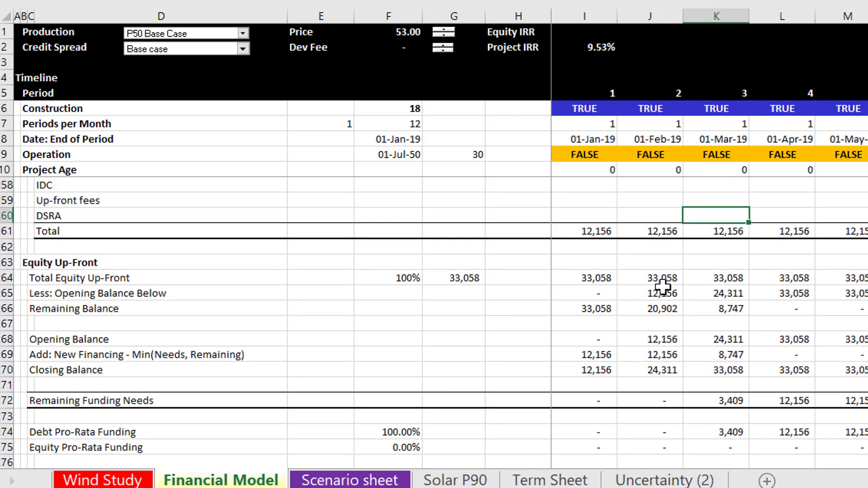
key(Down)
key(Down)
key(Down)
key(Down)
key(Down)
key(Down)
key(Down)
key(Down)
key(Up)
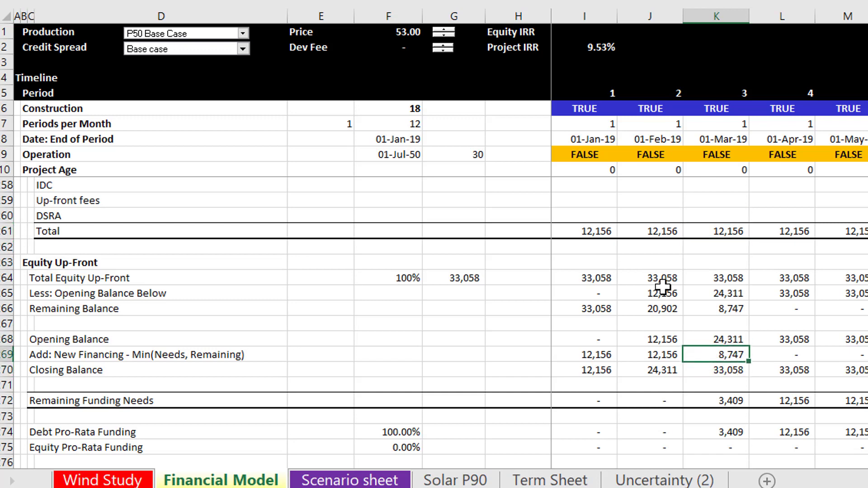
key(Down)
key(Down)
key(Down)
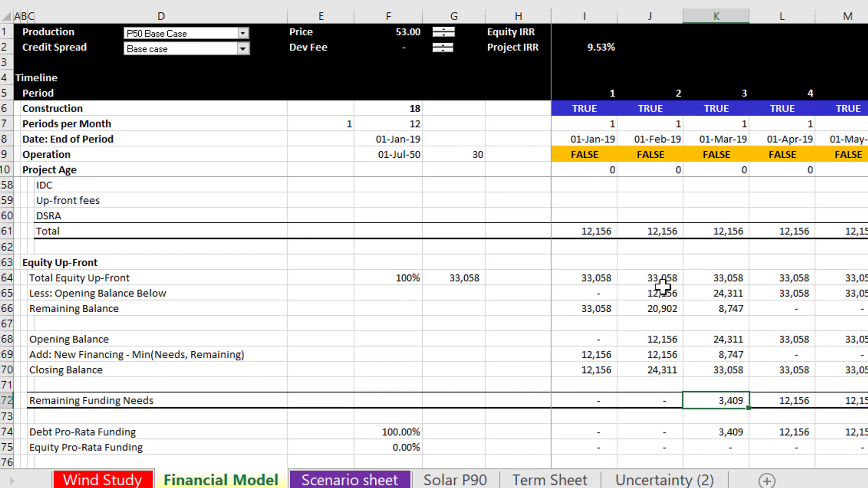
key(F2)
Compare the percentages for Debt Pro-Rata Funding and Equity Pro-Rata Funding.
key(Down)
key(Down)
key(Left)
key(Left)
key(Left)
key(Left)
key(Left)
key(Left)
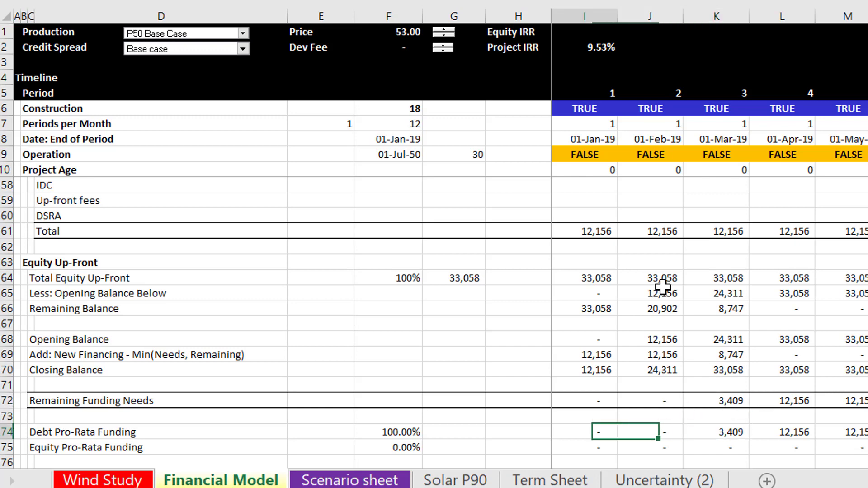
key(Right)
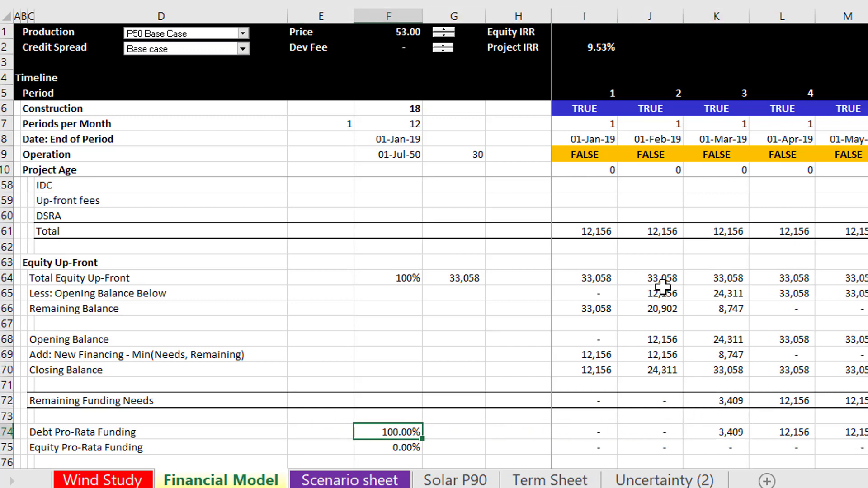
key(Down)
key(Up)
key(Down)
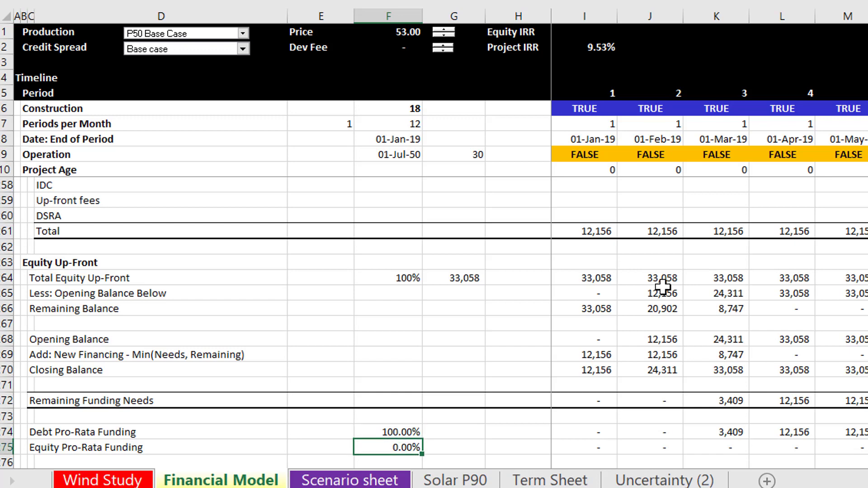
key(Up)
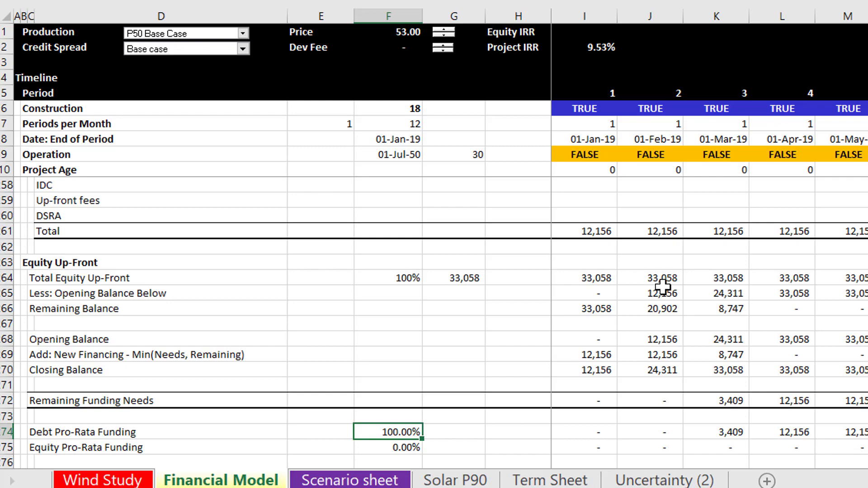
Set the up-front equity percent under the Debt funding assumptions to 20%.
key(Page_Up)
key(Page_Up)
key(Page_Up)
key(Page_Up)
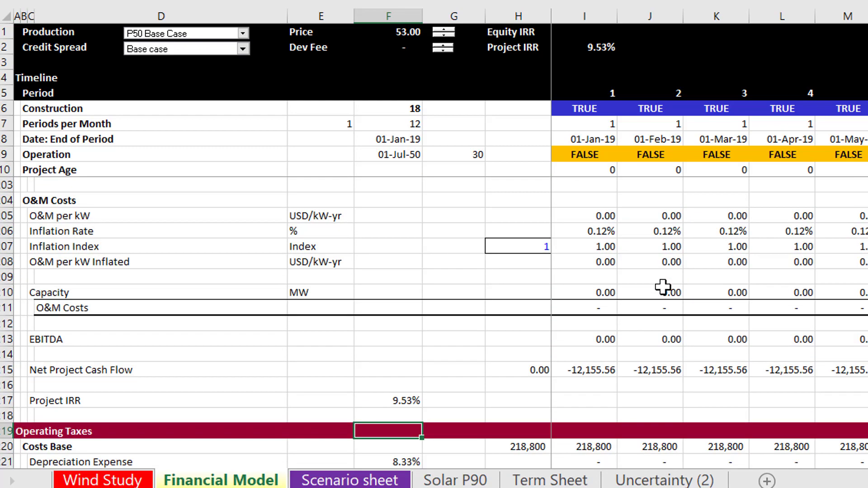
key(Page_Up)
key(Page_Up)
key(Page_Up)
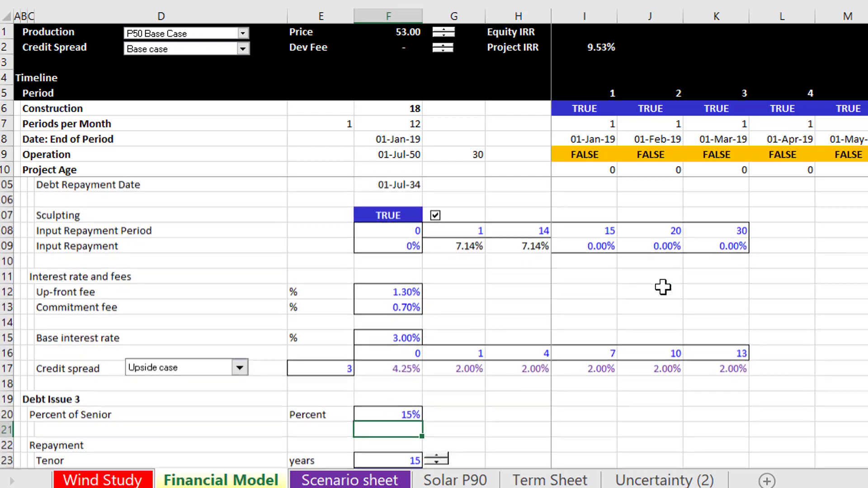
key(Page_Up)
key(Page_Up)
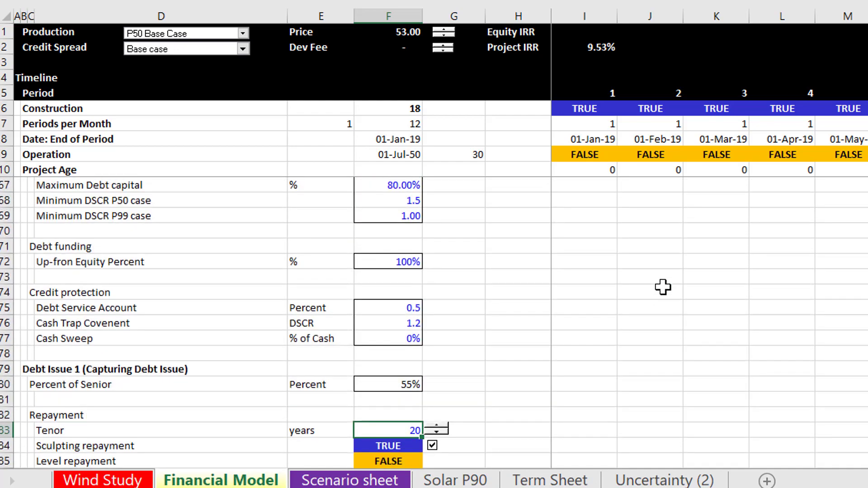
key(Up)
key(Up)
key(Up)
key(Up)
key(Page_Up)
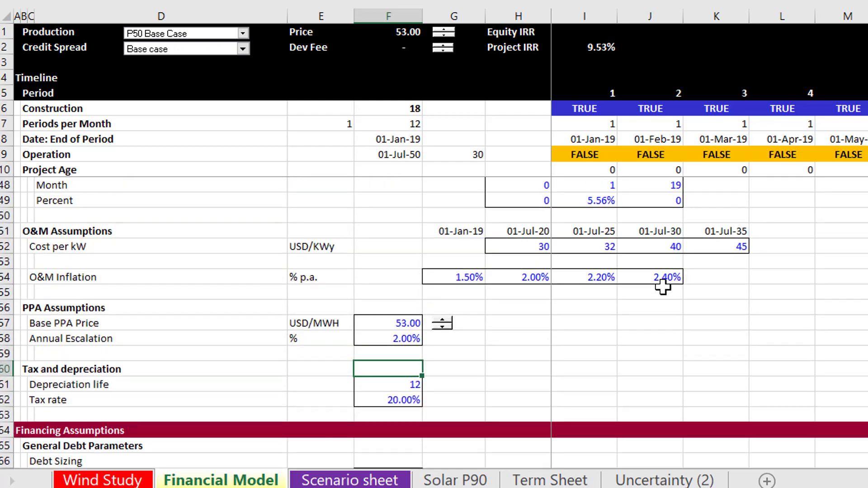
key(Down)
key(Page_Down)
key(Up)
key(Up)
key(Up)
key(Up)
key(Up)
key(Up)
key(Up)
key(Up)
key(Up)
key(Up)
key(Up)
key(Up)
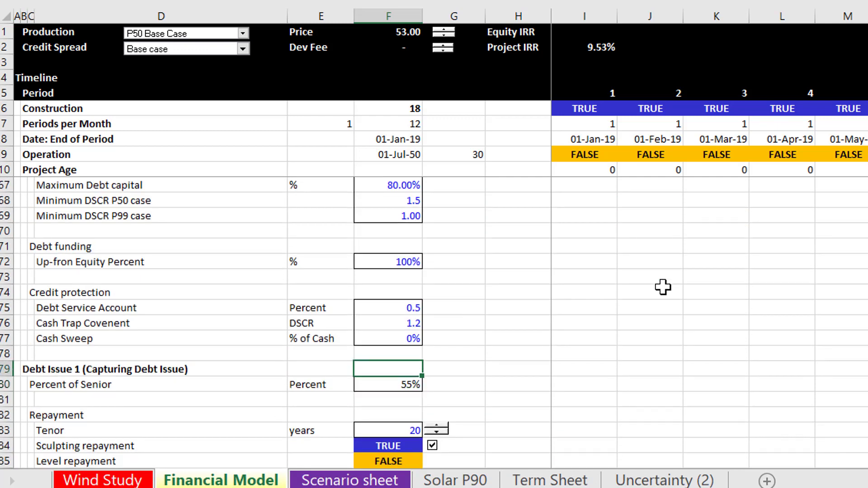
key(Down)
key(Down)
key(Down)
key(Down)
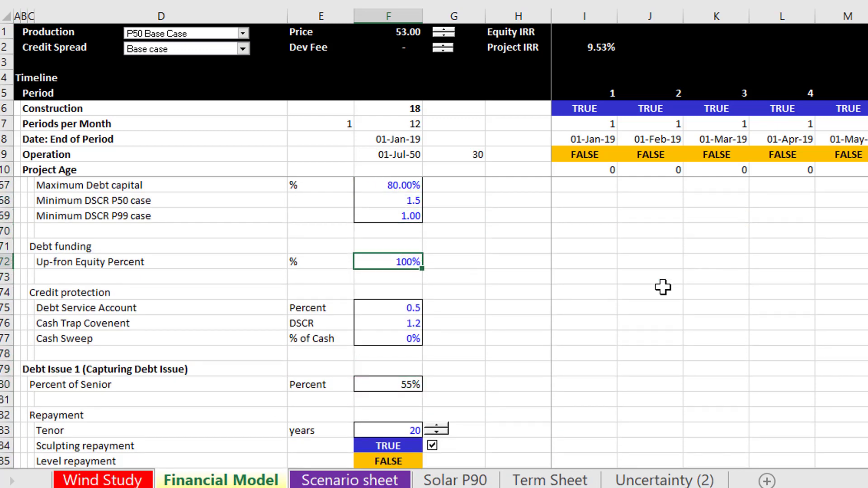
text(20)
key(Return)
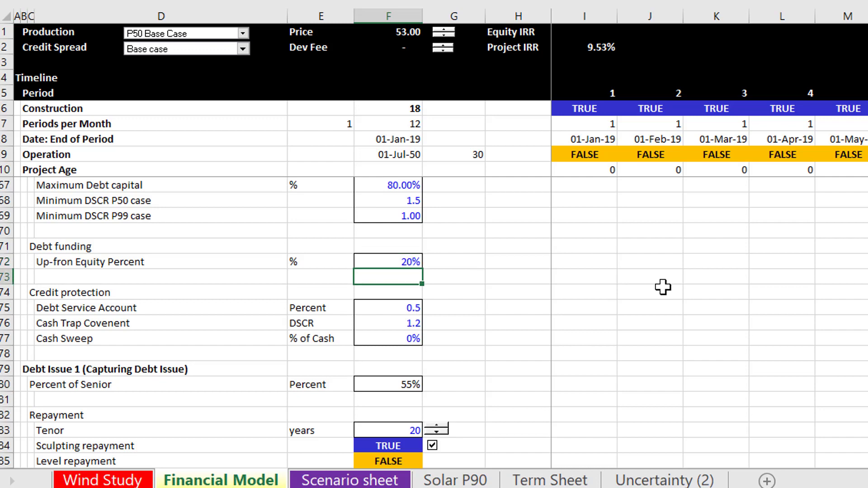
Review the up-front equity, pro-rata amount and debt and equity pro-rata percentages in the sources and uses summary.
key(Page_Down)
key(Page_Down)
key(Page_Down)
key(Page_Down)
key(Page_Down)
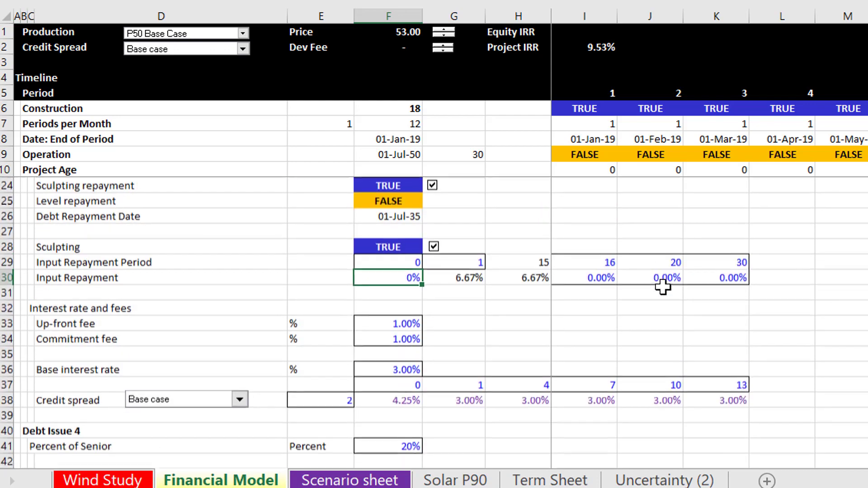
key(Page_Down)
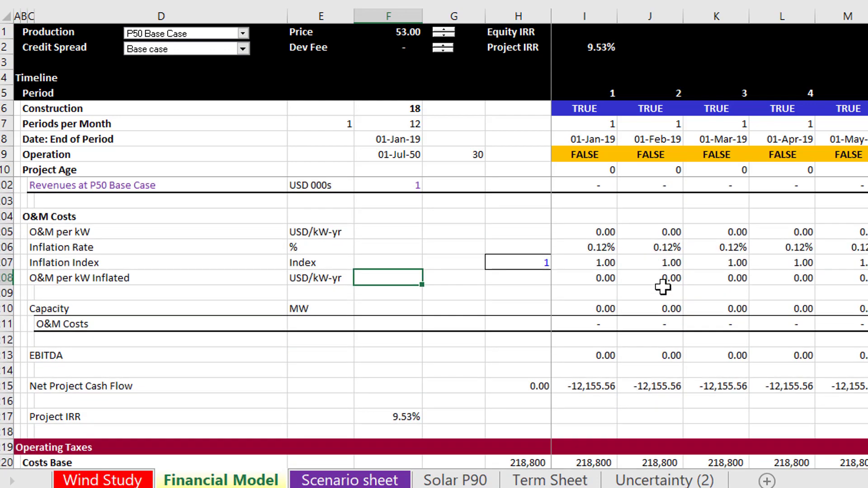
key(Down)
key(Down)
key(Down)
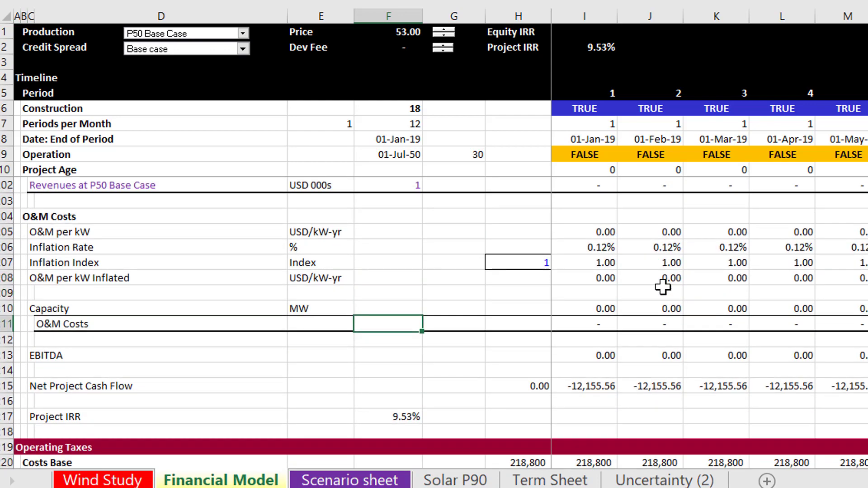
key(Page_Down)
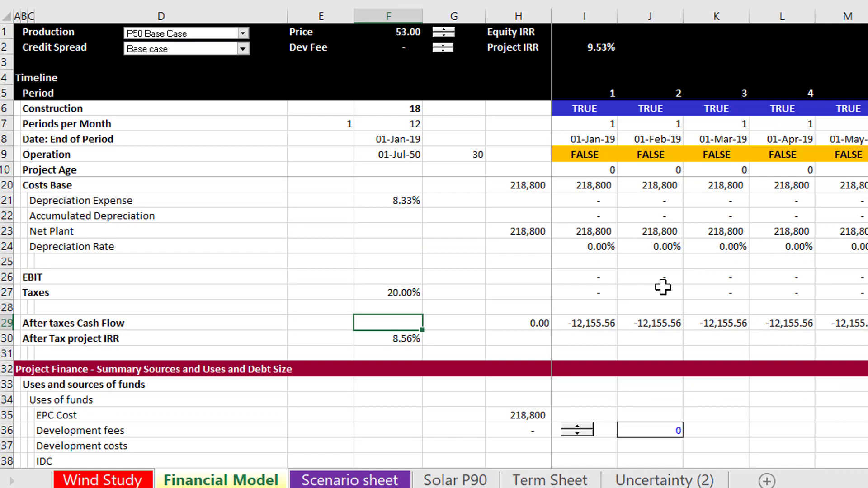
key(Page_Down)
key(Down)
key(Down)
key(Down)
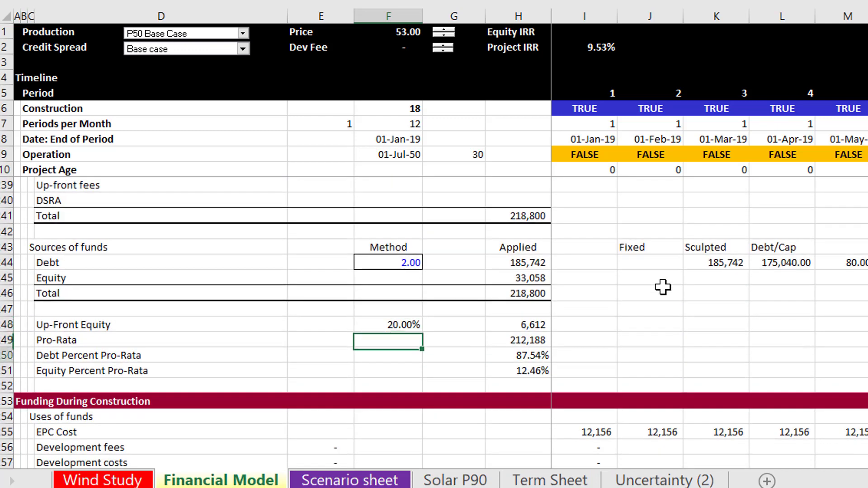
Examine the Equity Up-Front schedule, Remaining Funding Needs and pro-rata funding rows under Funding During Construction.
key(Down)
key(Down)
key(Down)
key(Down)
key(Down)
key(Down)
key(Down)
key(Down)
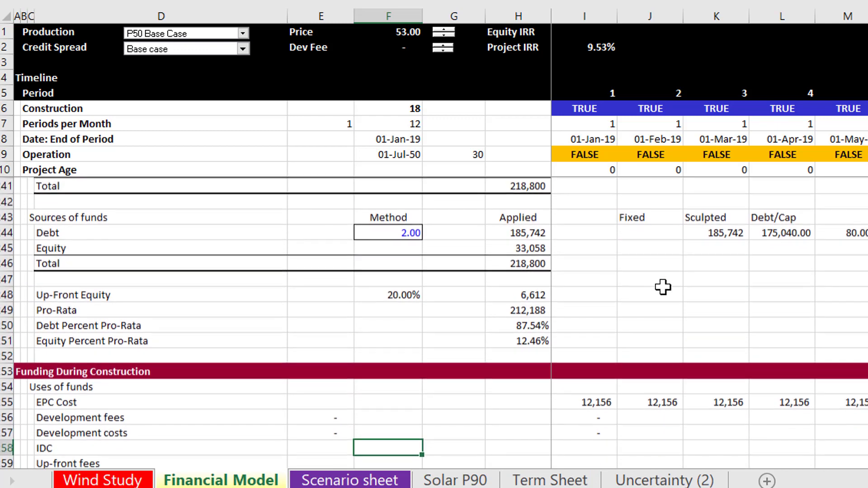
key(Down)
key(Down)
key(Down)
key(Down)
key(Down)
key(Down)
key(Down)
key(Down)
key(Down)
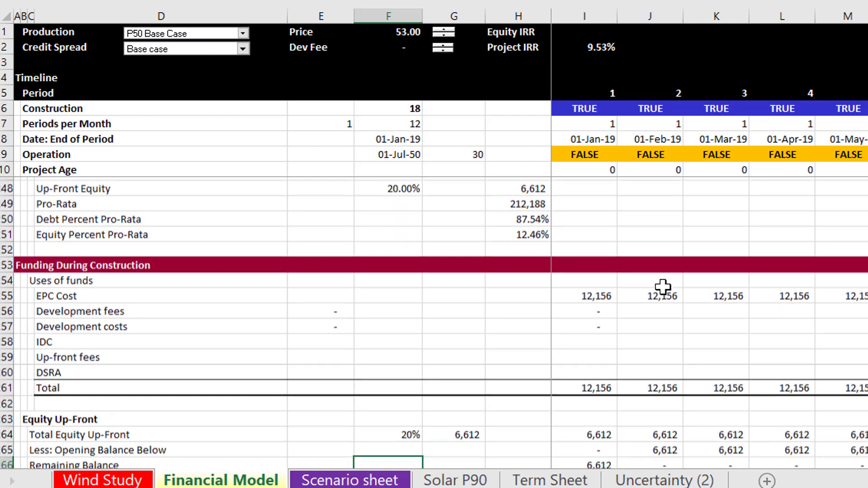
key(Down)
key(Down)
key(Down)
key(Down)
key(Down)
key(Down)
key(Down)
key(Down)
key(Down)
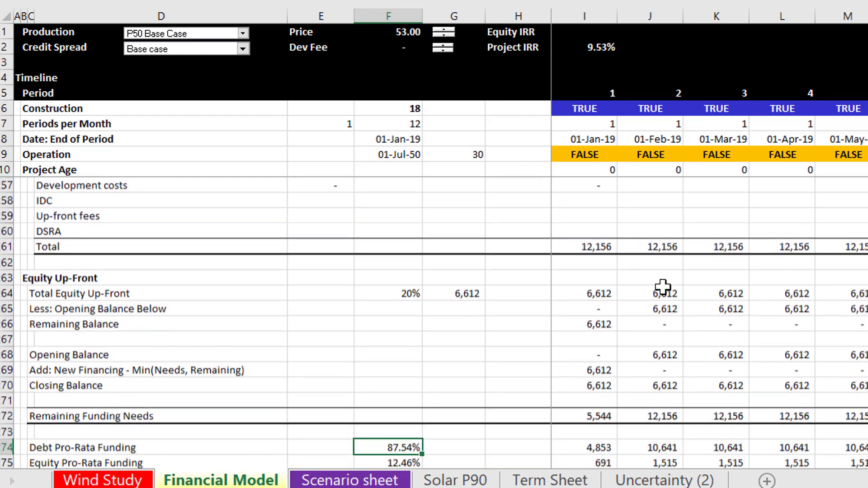
key(Up)
key(Up)
key(Up)
key(Up)
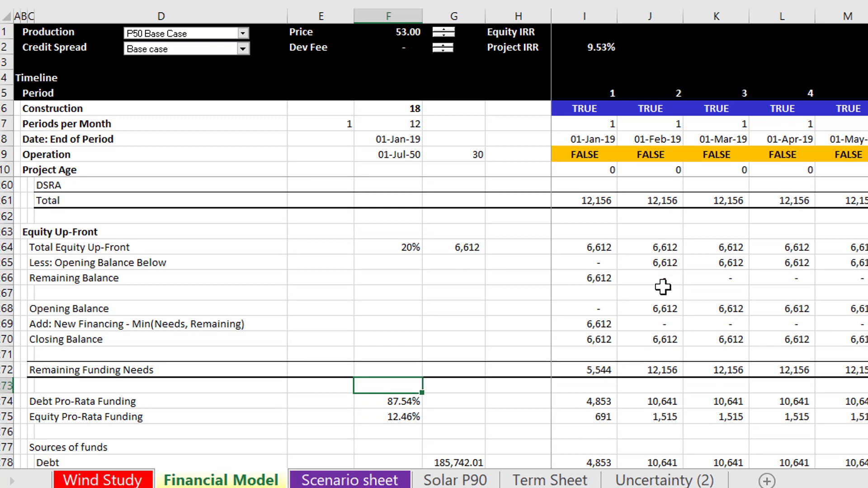
Trace period 1 from Debt Pro-Rata Funding back through the Equity Up-Front schedule.
key(Down)
key(Right)
key(Right)
key(Right)
key(Right)
key(Left)
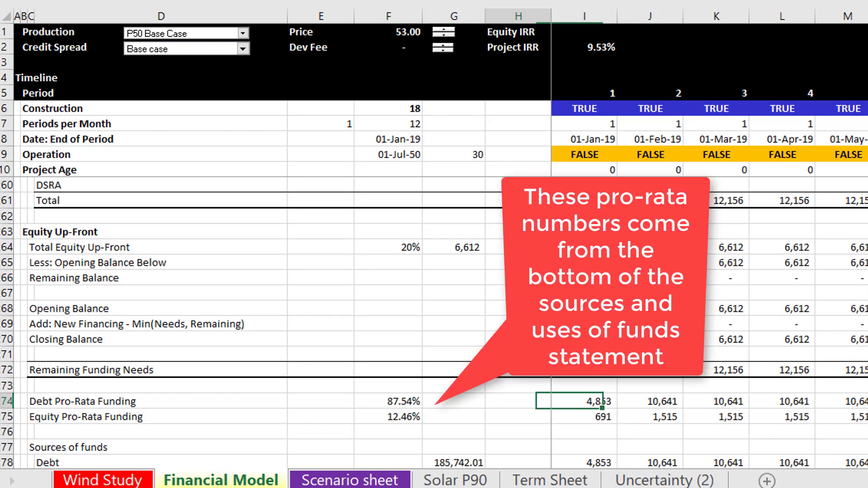
key(Right)
key(Up)
key(Up)
key(Up)
key(Up)
key(Up)
key(Up)
key(Up)
key(Up)
key(Up)
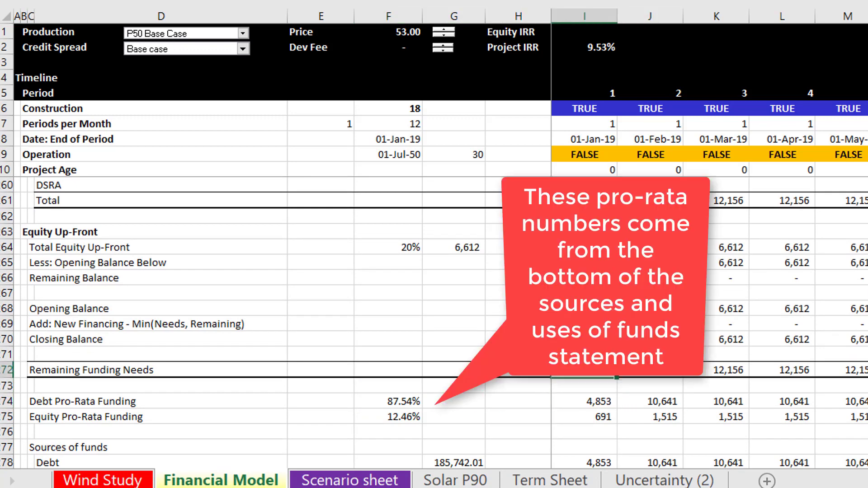
key(Up)
key(Up)
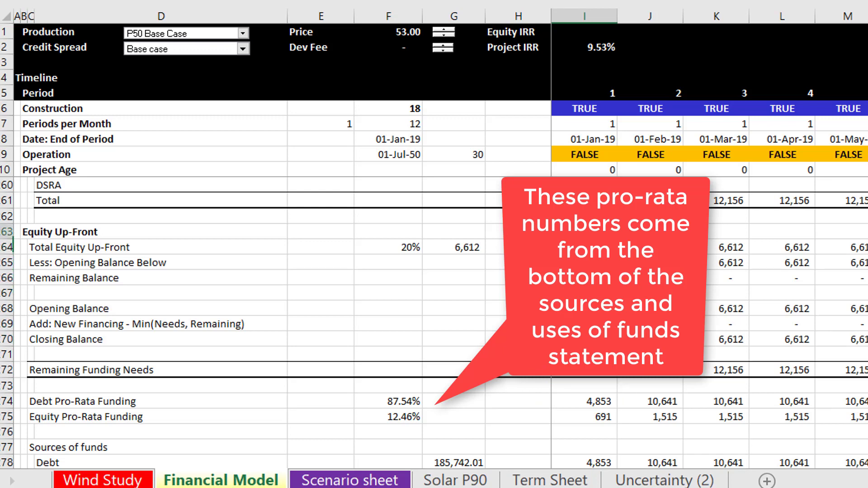
Check period 1's Remaining Funding Needs as the base for the pro-rata funding rows.
key(Down)
key(Down)
key(Down)
key(Down)
key(Down)
key(Down)
key(Down)
key(Down)
key(Down)
key(Down)
key(Up)
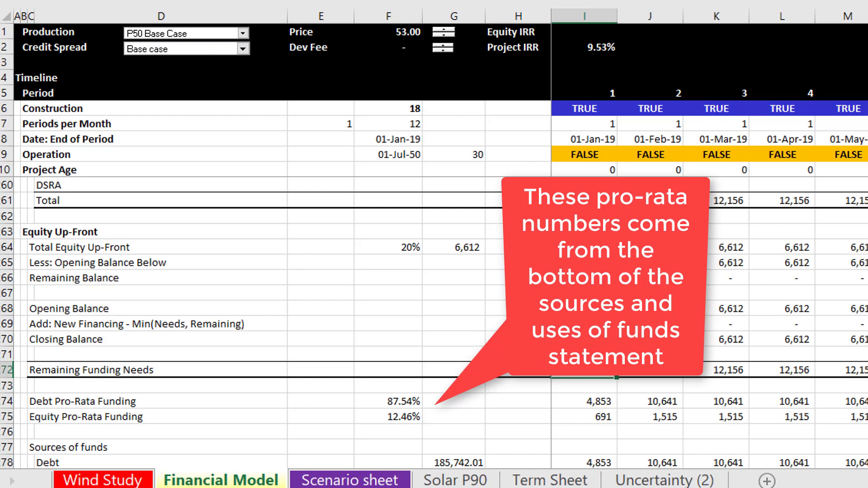
key(Down)
key(Down)
key(Up)
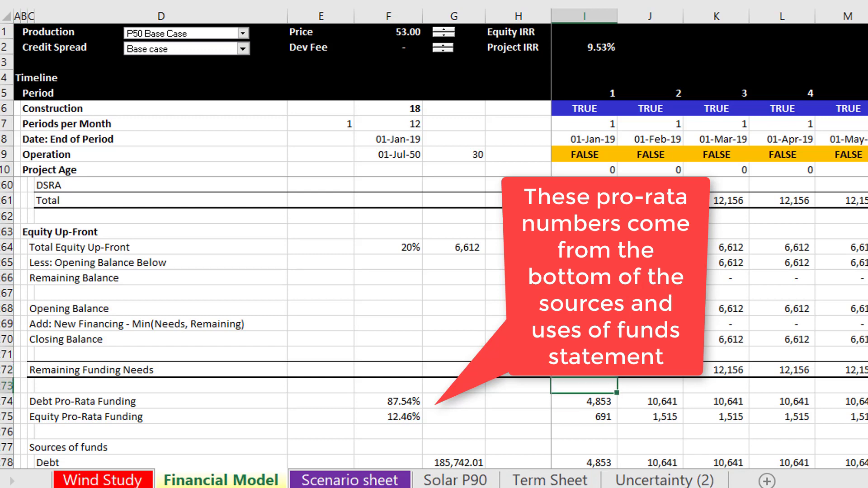
Compare the Debt Pro-Rata Funding percentage with the debt amount it gives in period 1.
key(Down)
key(Left)
key(Left)
key(Left)
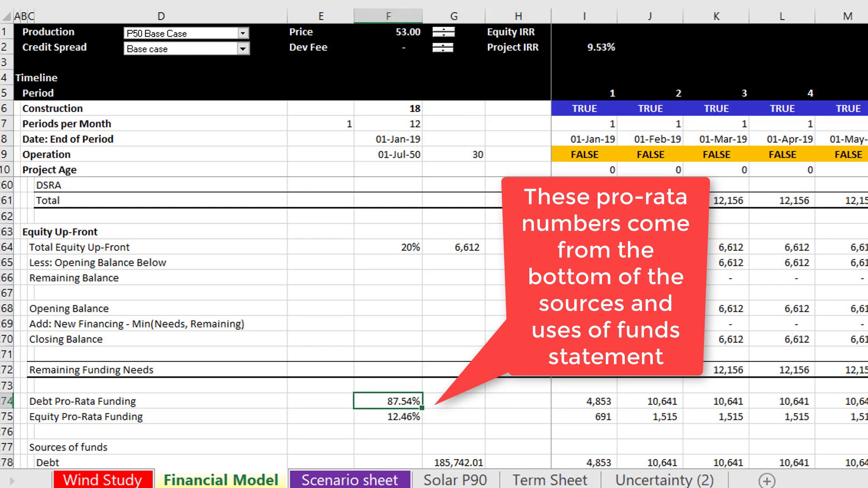
key(Right)
key(Right)
key(Right)
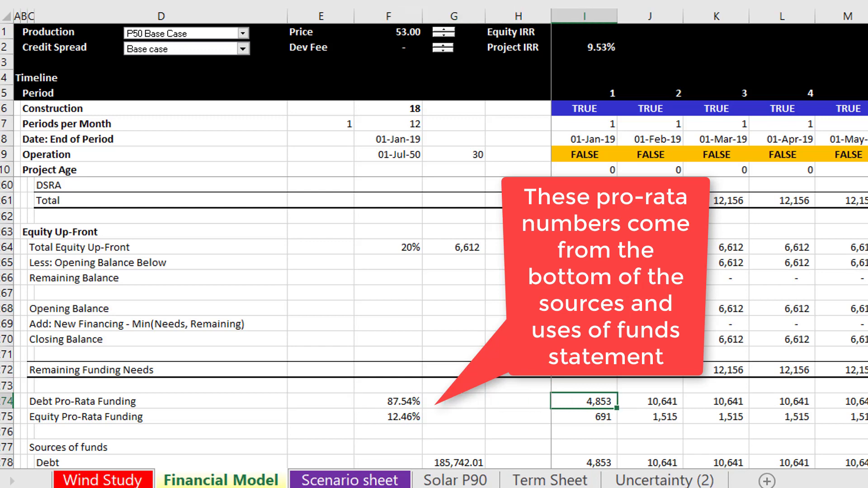
Compare period 1's Equity Pro-Rata Funding amount with its percentage.
key(Down)
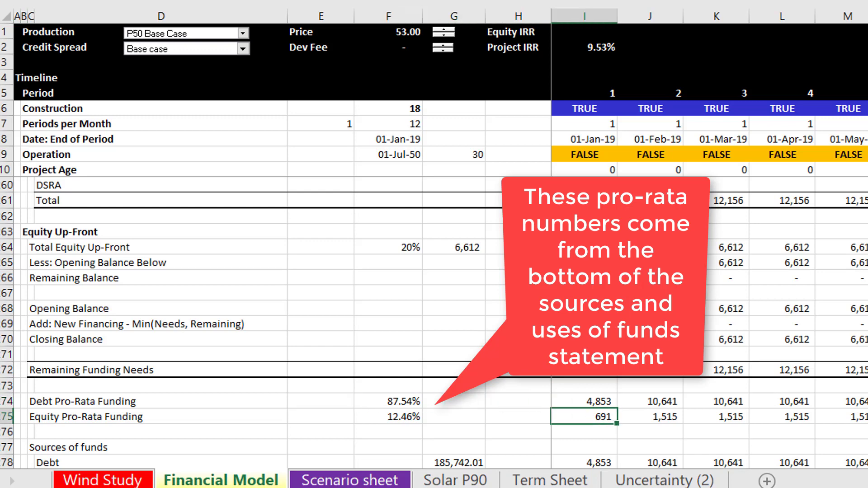
key(Left)
key(Left)
key(Left)
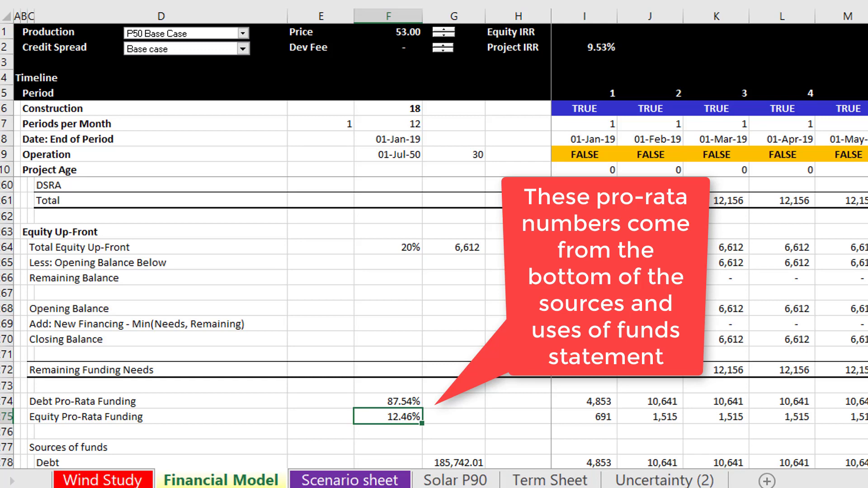
Trace the pro-rata funding percentages to Debt Percent Pro-Rata and Equity Percent Pro-Rata in the sources of funds summary.
key(Up)
key(Up)
key(Up)
key(Up)
key(Up)
key(Up)
key(Up)
key(Up)
key(Up)
key(Up)
key(Up)
key(Up)
key(Up)
key(Up)
key(Up)
key(Up)
key(Up)
key(Up)
key(Up)
key(Up)
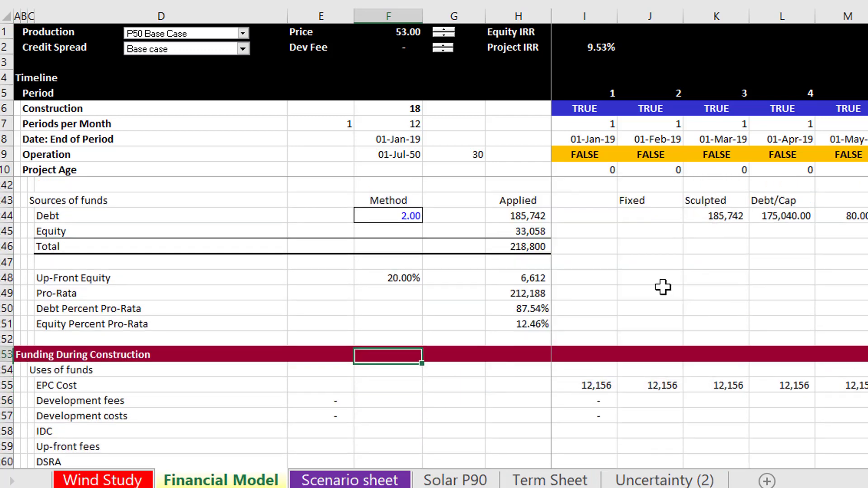
key(Up)
key(Right)
key(Right)
key(Down)
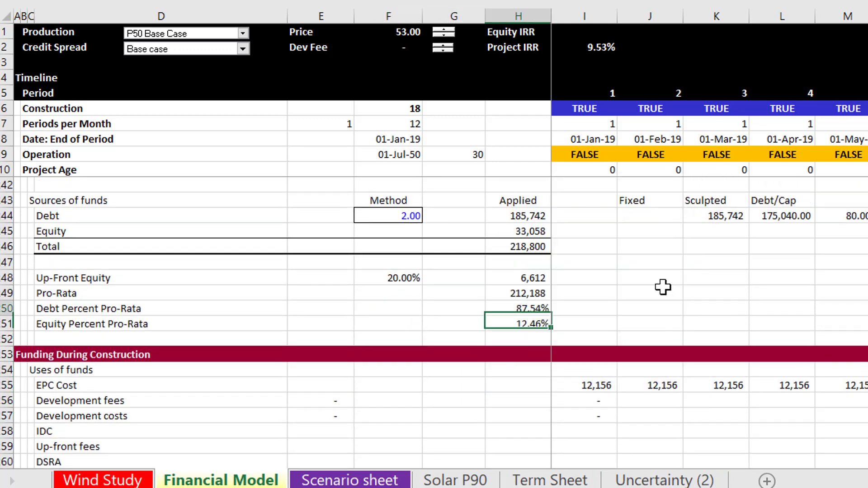
key(Up)
Return to the construction funding section and review the rows from new equity financing to Equity Pro-Rata Funding.
key(Page_Up)
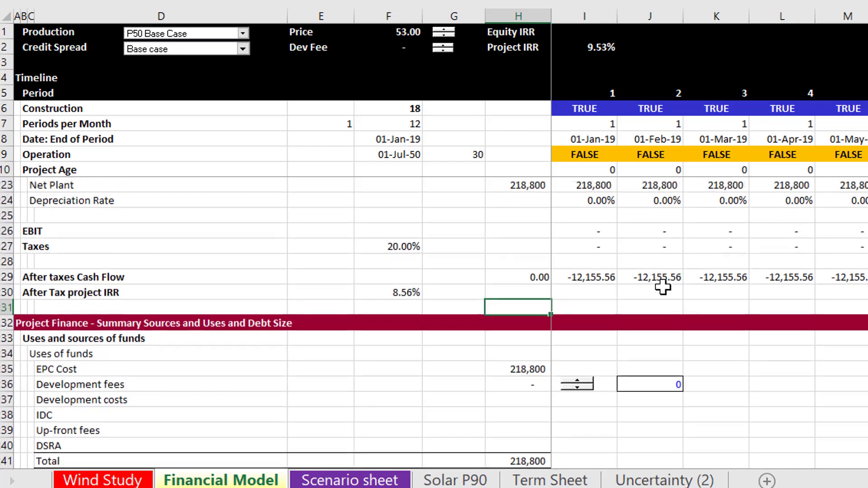
key(Page_Down)
key(Page_Down)
key(Page_Down)
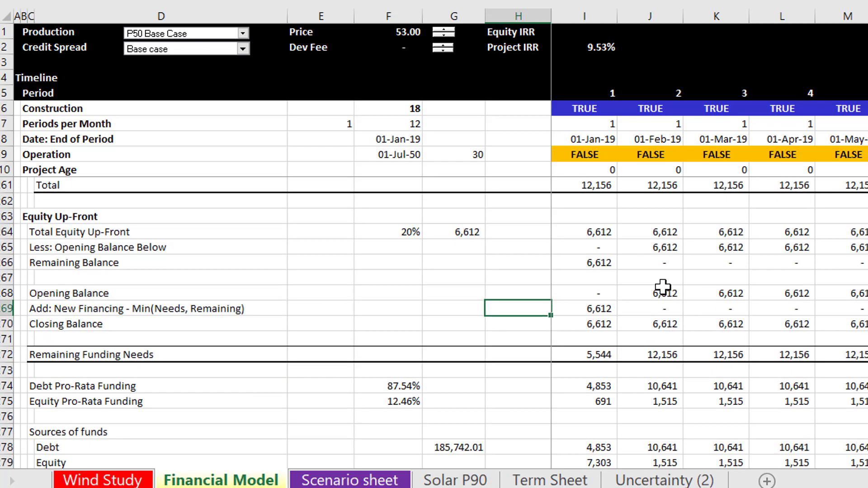
key(Down)
key(Down)
key(Down)
key(Down)
key(Down)
key(Down)
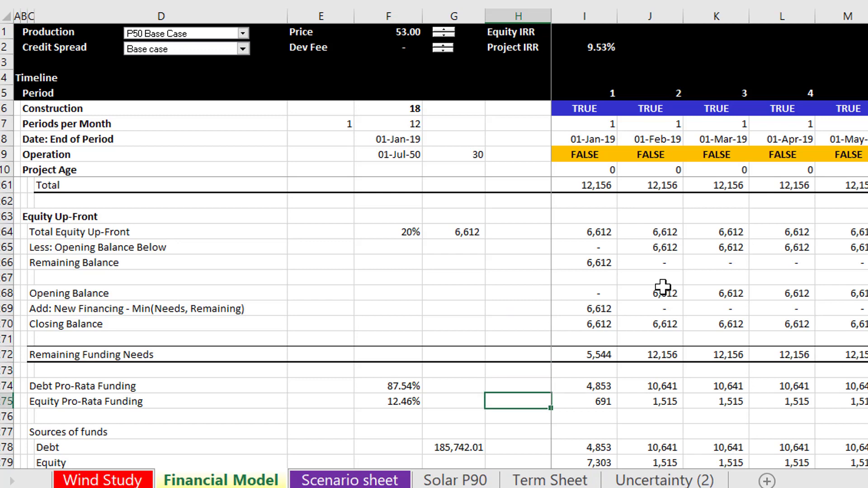
Check period 1's total in the construction sources of funds below the pro-rata funding rows.
key(Right)
key(Down)
key(Down)
key(Down)
key(Down)
key(Down)
key(Down)
key(Down)
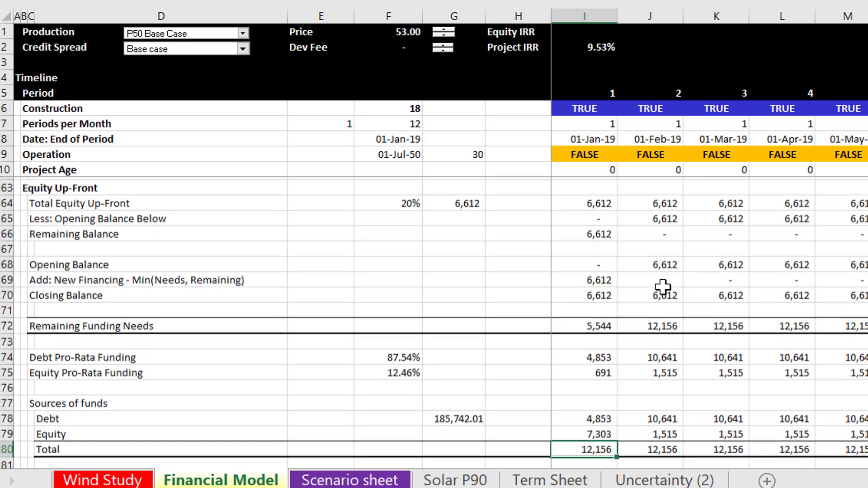
Compare the debt and equity amounts of periods 1 and 2 in the construction sources of funds.
key(Up)
key(Up)
key(Up)
key(Up)
key(Right)
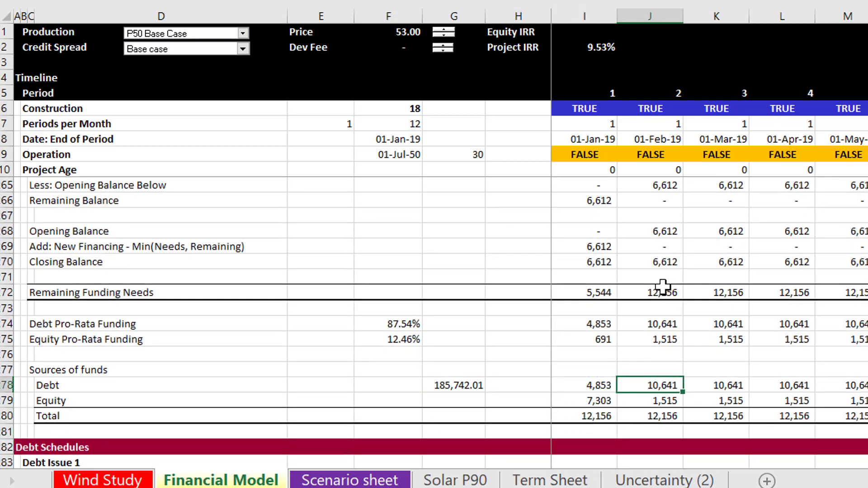
key(Down)
key(Left)
key(Left)
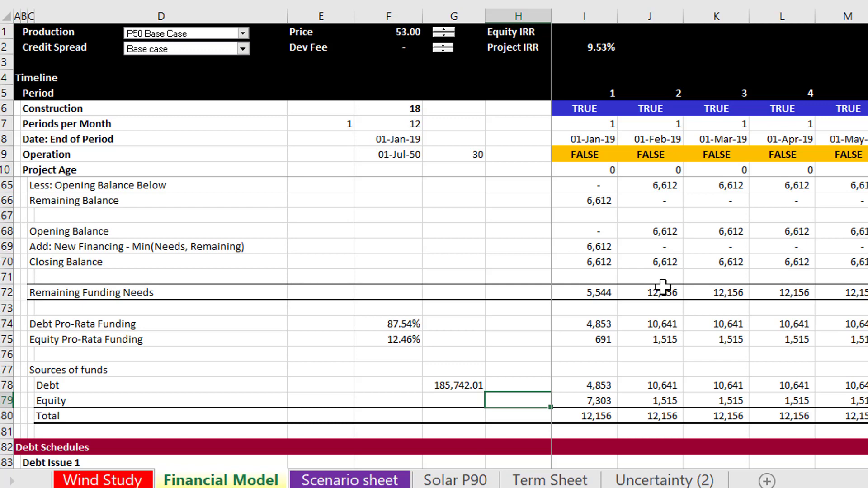
Examine the Debt Issue 1 schedule from Project age through the balances and interest rates to Interest Expense.
key(Down)
key(Down)
key(Down)
key(Down)
key(Down)
key(Down)
key(Down)
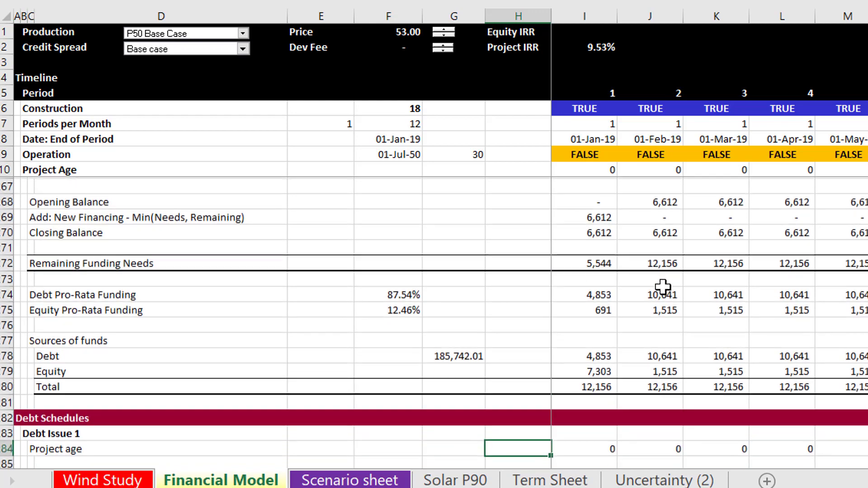
key(Down)
key(Down)
key(Down)
key(Down)
key(Down)
key(Down)
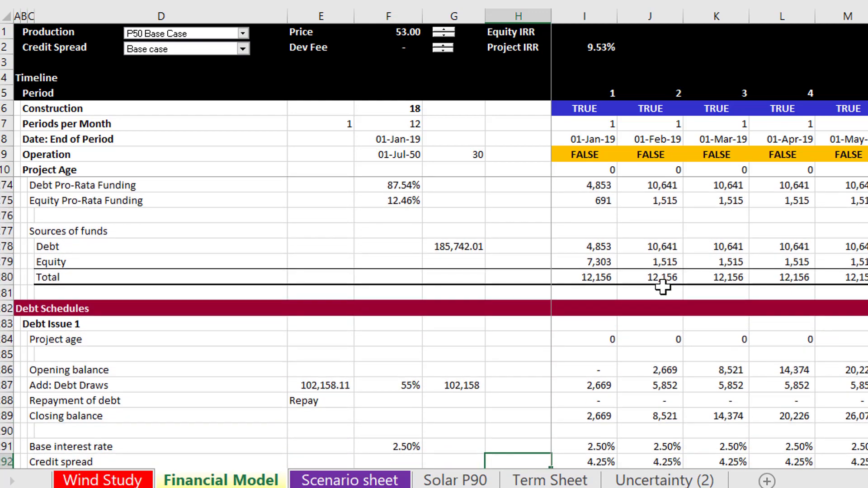
key(Left)
key(Left)
key(Left)
key(Left)
key(Left)
key(Left)
key(Left)
key(Down)
key(Down)
key(Down)
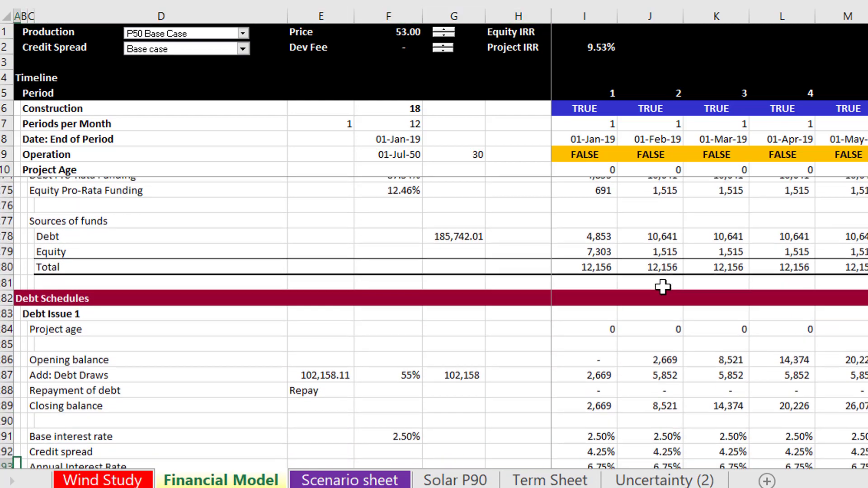
key(Down)
key(Down)
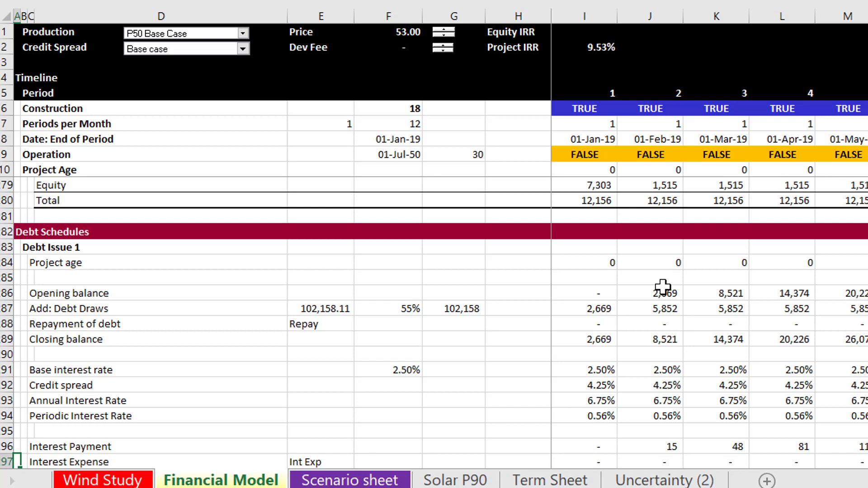
Return to Debt Issue 1's Opening balance and examine it for period 1.
key(Up)
key(Up)
key(Up)
key(Up)
key(Up)
key(Up)
key(Up)
key(Up)
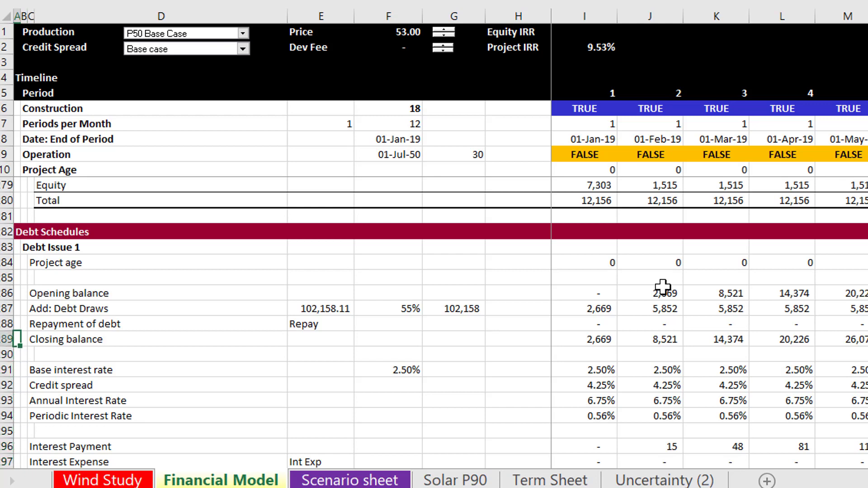
key(Up)
key(Up)
key(Up)
key(Right)
key(Right)
key(Right)
key(Right)
key(Right)
key(Right)
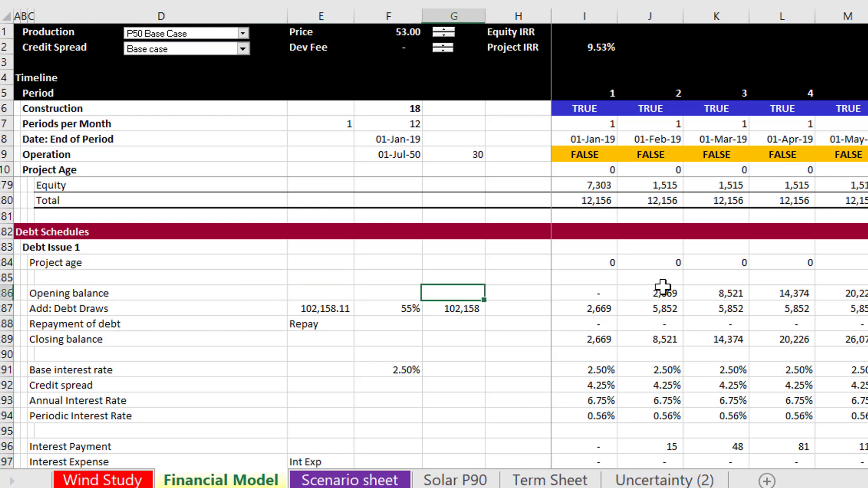
key(Right)
key(Right)
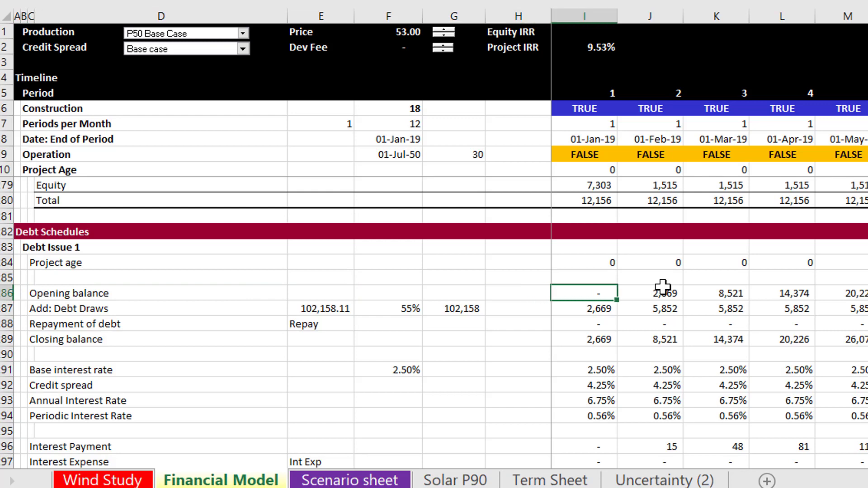
Trace Debt Issue 1's period 1 Debt Draws to the Debt row in the construction sources of funds.
key(Down)
key(Left)
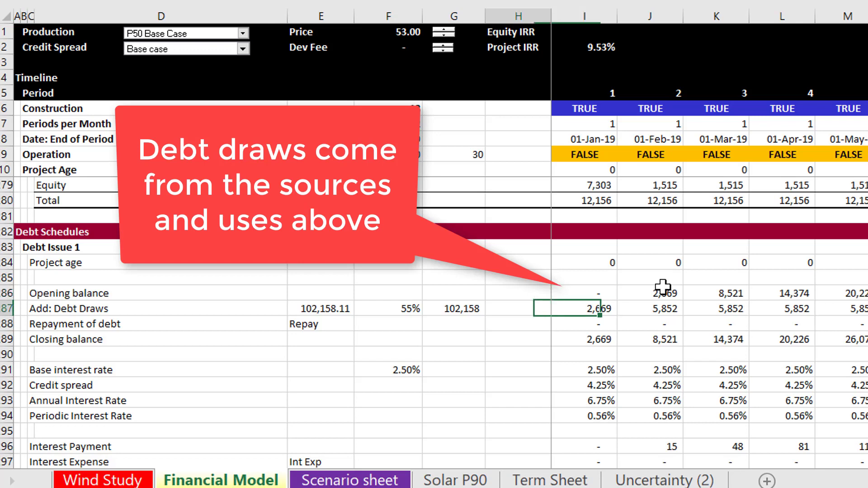
key(Right)
key(Up)
key(Up)
key(Up)
key(Up)
key(Up)
key(Up)
key(Up)
key(Up)
key(Up)
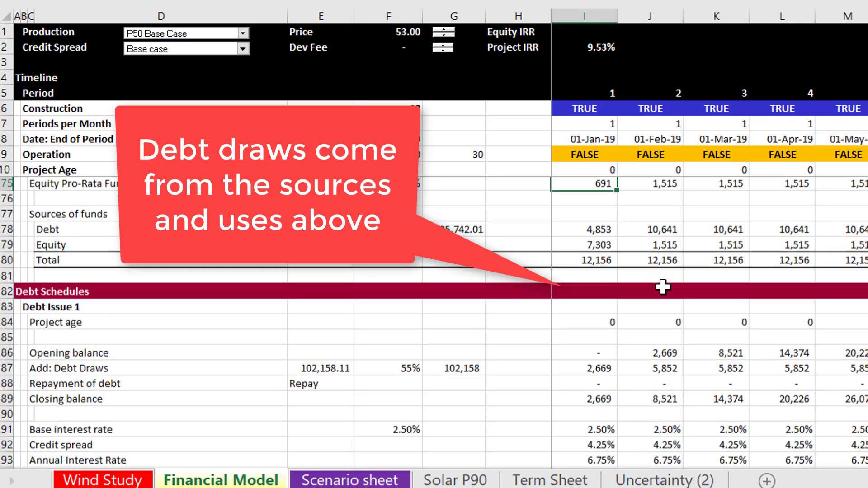
key(Down)
key(Up)
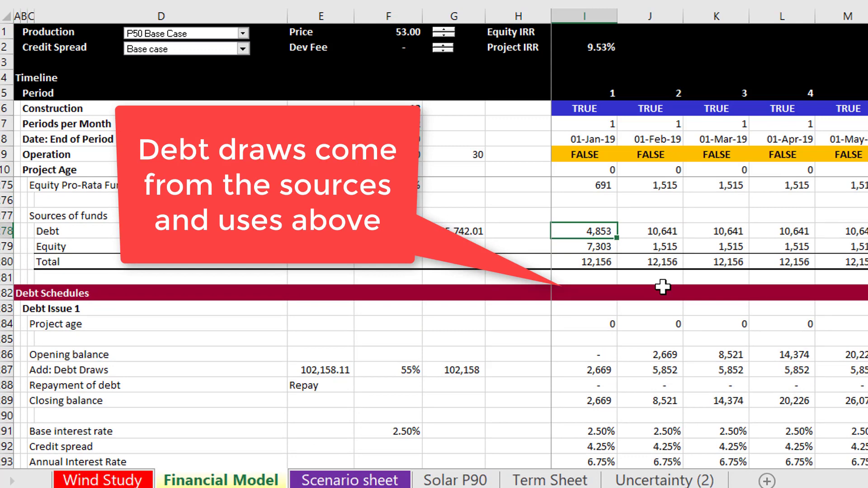
Return to Debt Issue 1's Debt Draws row and examine its total, percentage share and check amount.
key(Down)
key(Down)
key(Down)
key(Down)
key(Down)
key(Down)
key(Down)
key(Down)
key(Down)
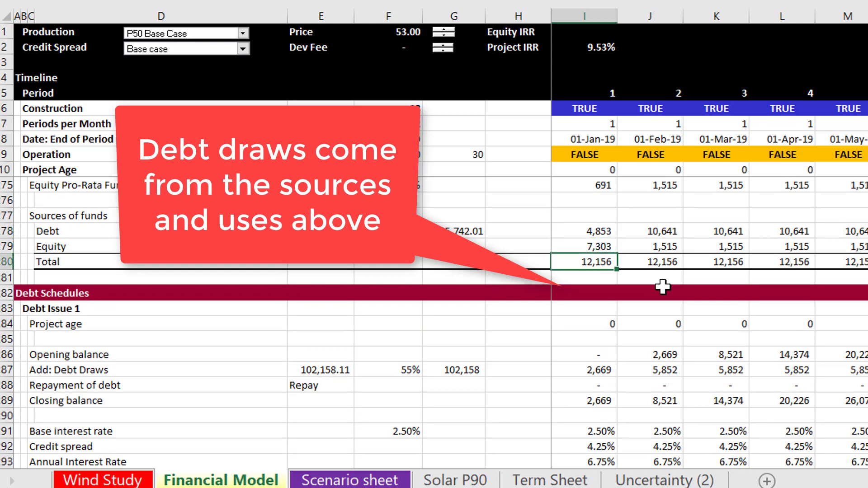
key(Left)
key(Left)
key(Left)
key(Left)
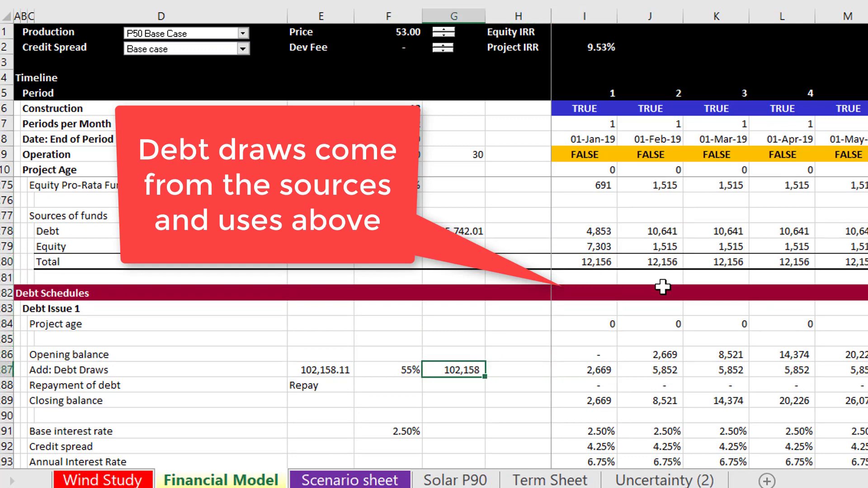
key(Right)
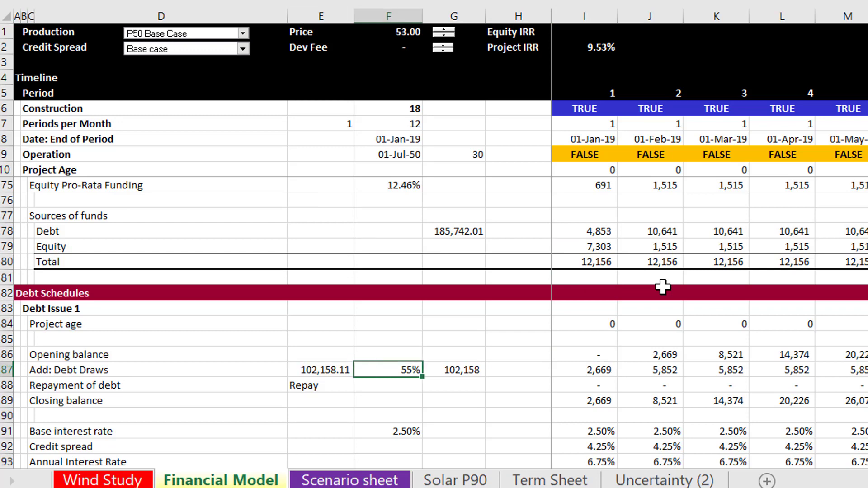
key(Left)
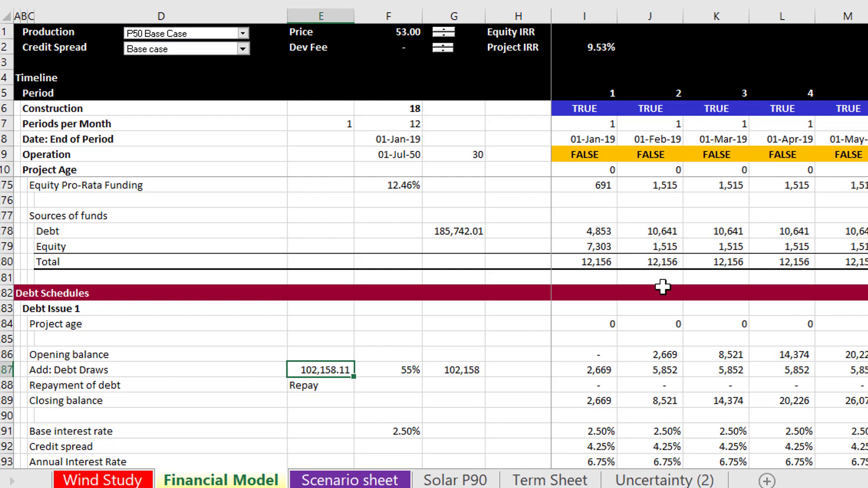
Look up the applied Debt amount in the summary sources of funds.
key(Page_Up)
key(Page_Up)
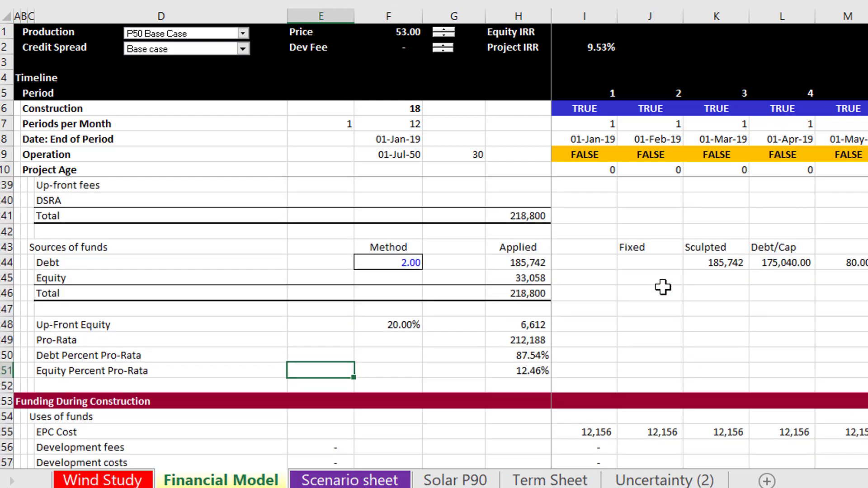
key(Up)
key(Up)
key(Up)
key(Up)
key(Up)
key(Up)
key(Up)
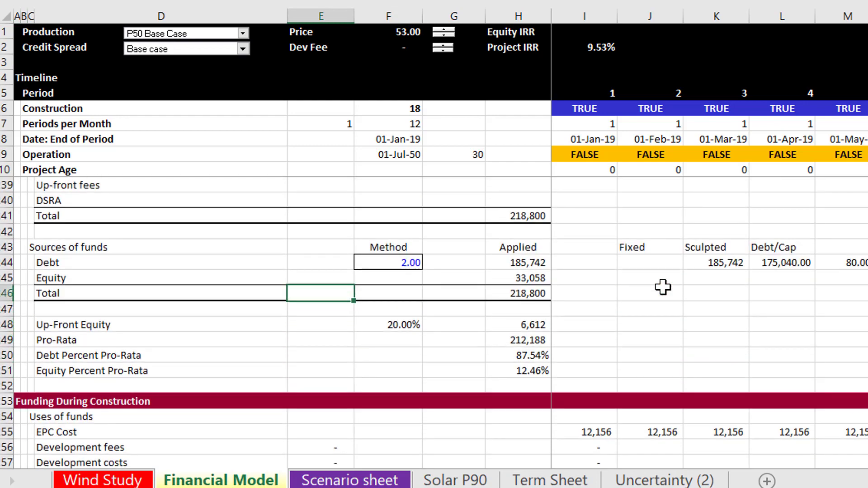
key(Right)
key(Right)
key(Right)
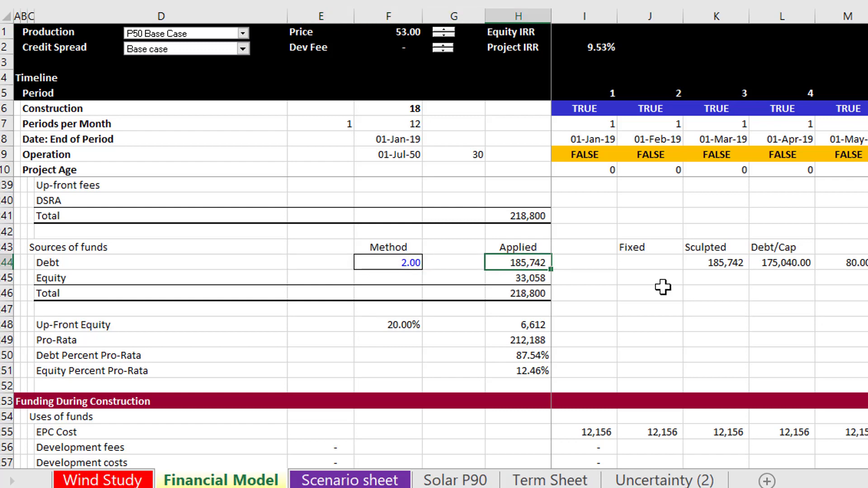
Go back down to Debt Issue 1's Debt Draws row and inspect its percentage share.
key(Down)
key(Down)
key(Down)
key(Down)
key(Down)
key(Down)
key(Down)
key(Down)
key(Down)
key(Down)
key(Down)
key(Down)
key(Down)
key(Down)
key(Down)
key(Down)
key(Down)
key(Down)
key(Down)
key(Down)
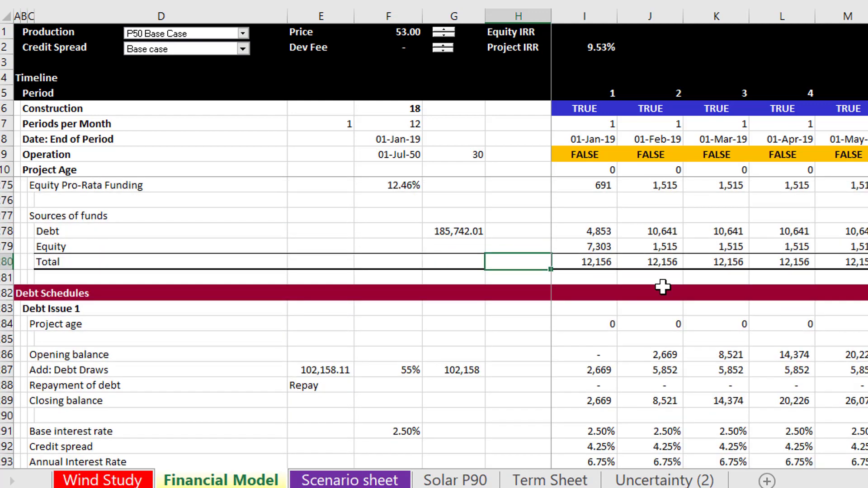
key(Down)
key(Down)
key(Down)
key(Down)
key(Down)
key(Down)
key(Left)
key(Left)
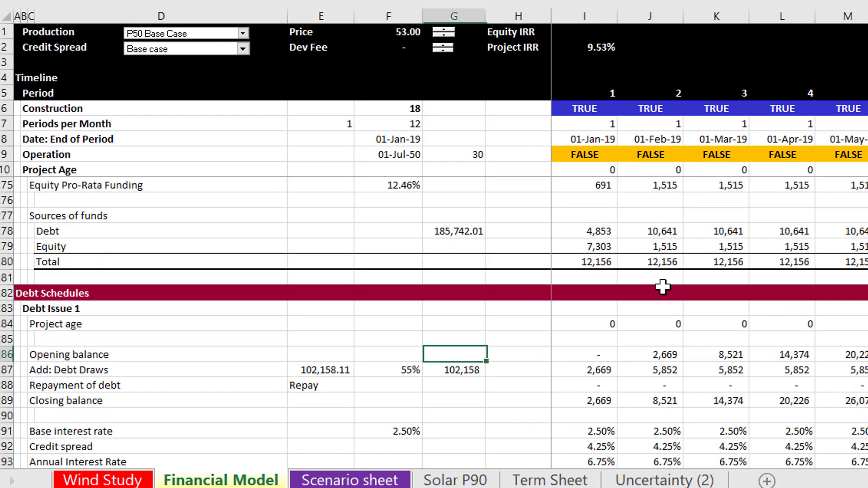
key(Down)
Trace the Debt Draws percentage to Percent of Senior in the Debt Issue 1 (Capturing Debt Issue) inputs.
key(Page_Up)
key(Page_Up)
key(Page_Up)
key(Page_Up)
key(Page_Up)
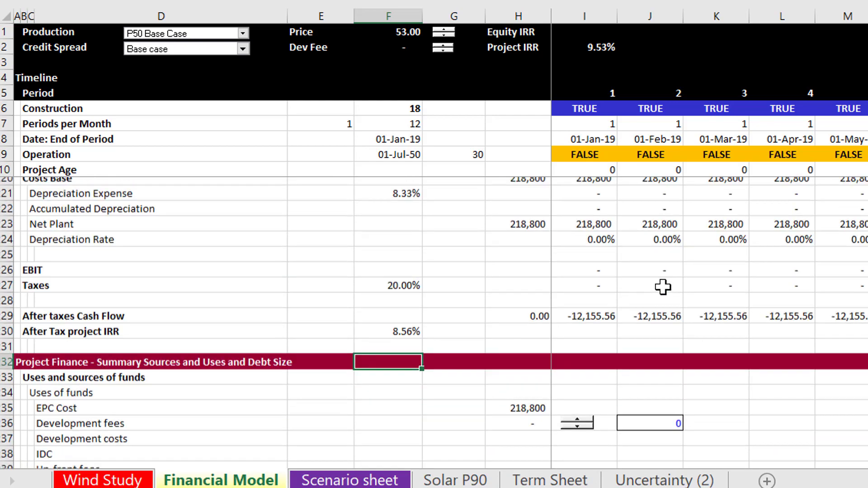
key(Page_Up)
key(Page_Up)
key(Page_Up)
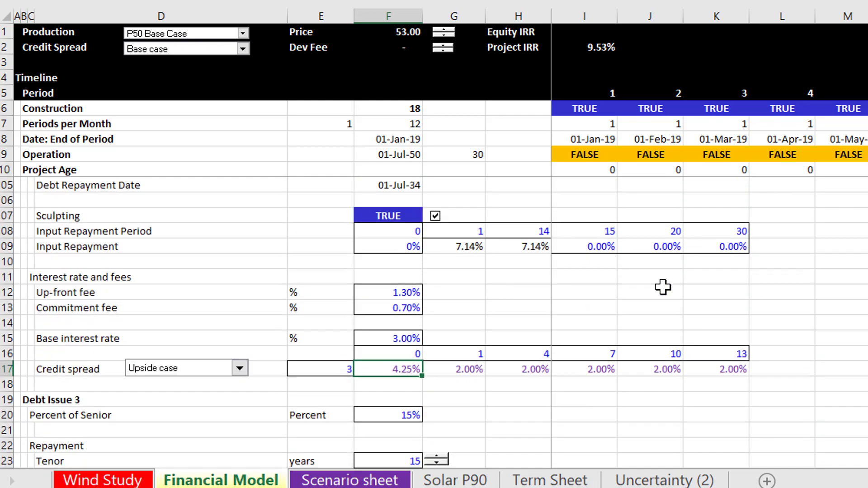
key(Page_Up)
key(Page_Up)
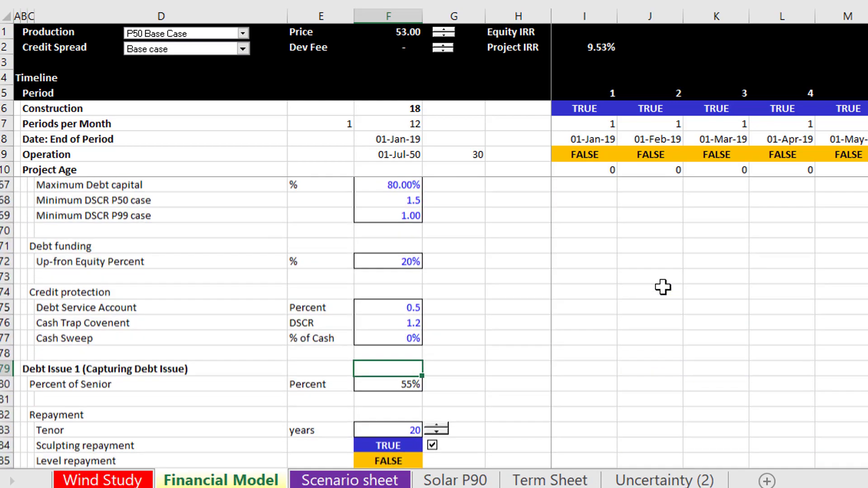
key(Down)
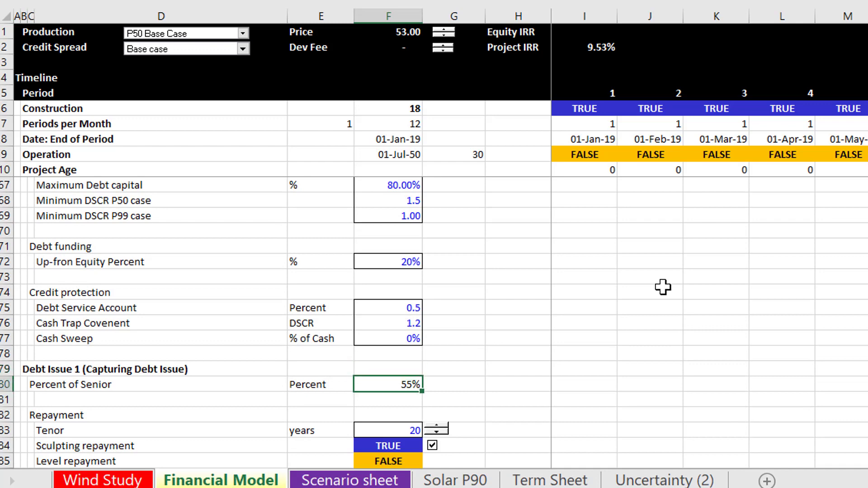
Review Debt Issue 1's repayment inputs, then Debt Issue 2's (Non Capturing Issue) Percent of Senior and Tenor.
key(Down)
key(Up)
key(Down)
key(Down)
key(Down)
key(Down)
key(Down)
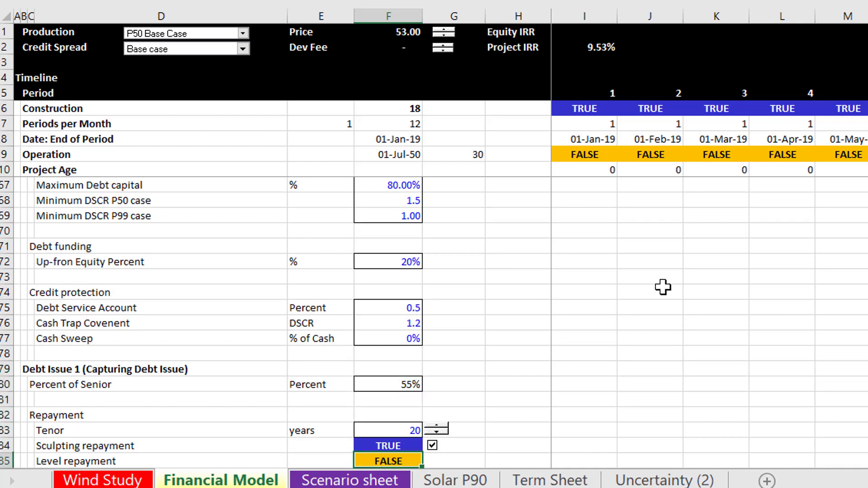
key(Page_Down)
key(Up)
key(Up)
key(Up)
key(Up)
key(Up)
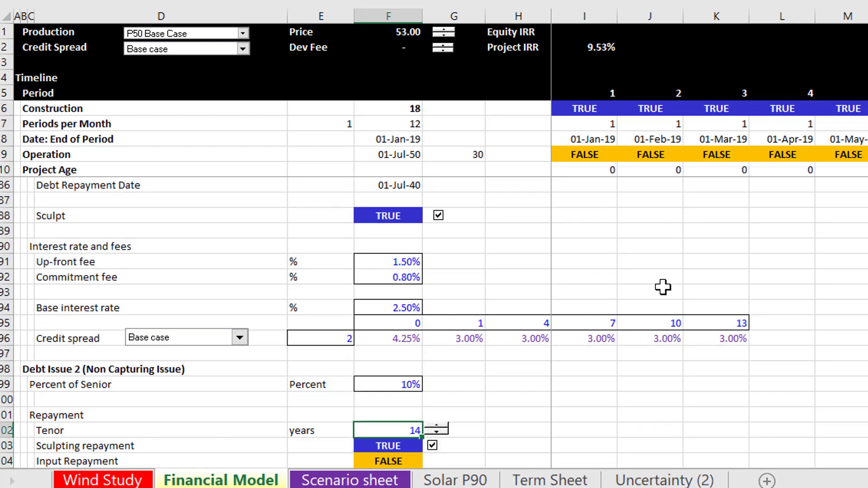
Go down past the remaining debt issue inputs and the construction funding section to the Debt Issue 1 schedule.
key(Page_Down)
key(Page_Down)
key(Page_Down)
key(Page_Down)
key(Page_Down)
key(Page_Down)
key(Page_Down)
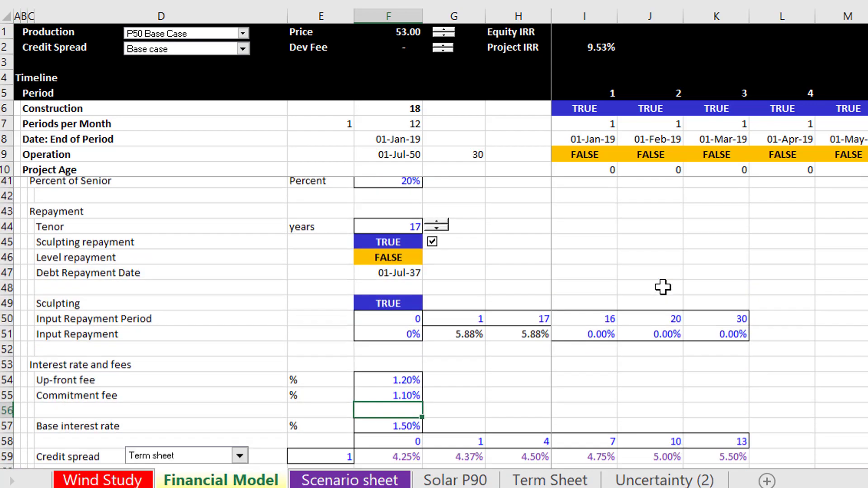
key(Page_Down)
key(Page_Down)
key(Page_Down)
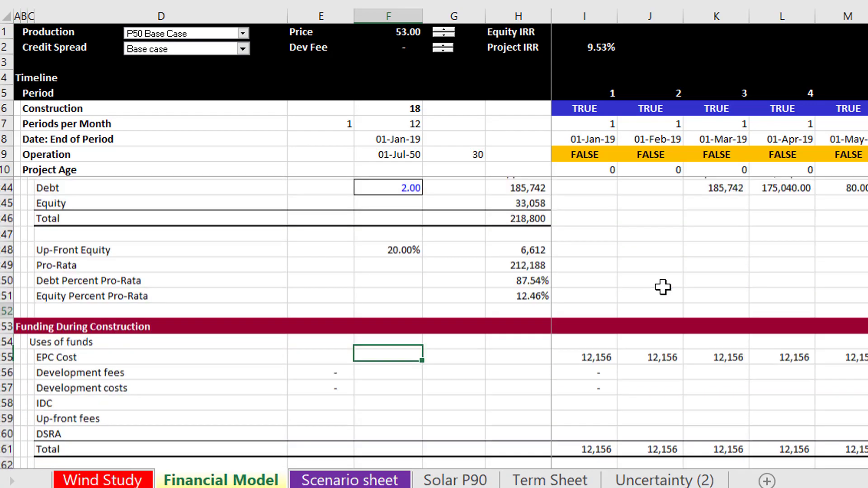
key(Down)
key(Down)
key(Down)
key(Down)
key(Down)
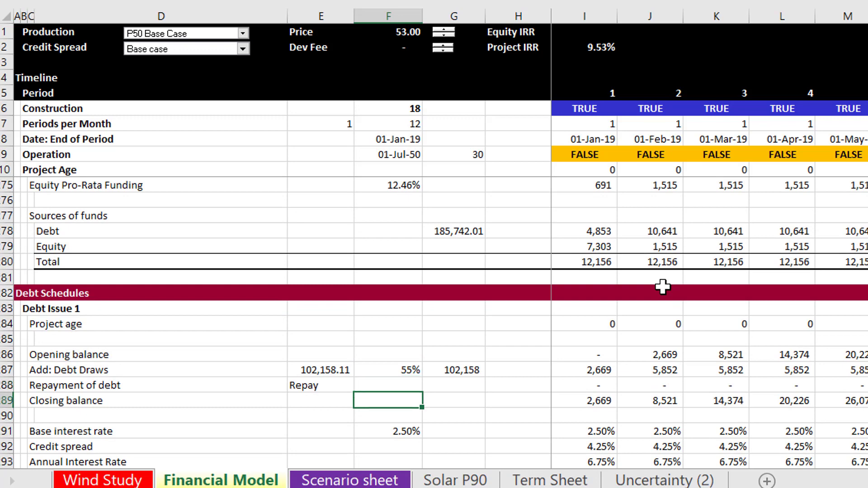
Inspect the percentage share and check amount in Debt Issue 1's Debt Draws row.
key(Up)
key(Up)
key(Up)
key(Up)
key(Up)
key(Up)
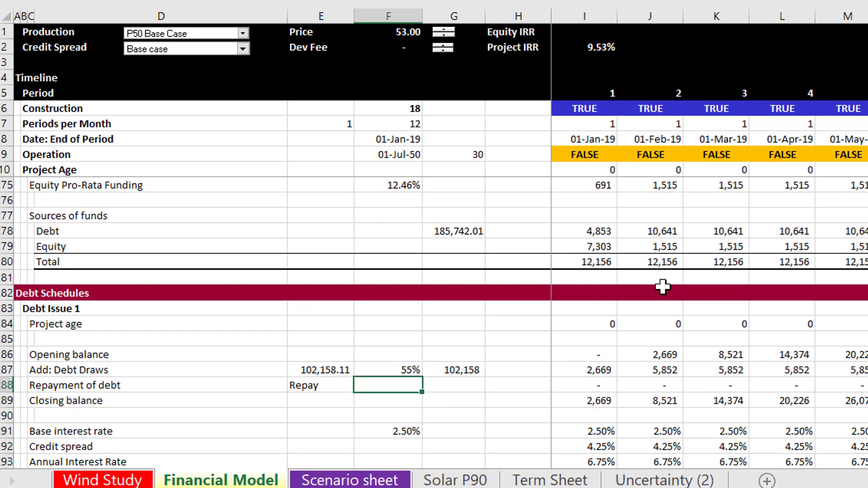
key(Left)
key(Left)
key(Right)
key(Right)
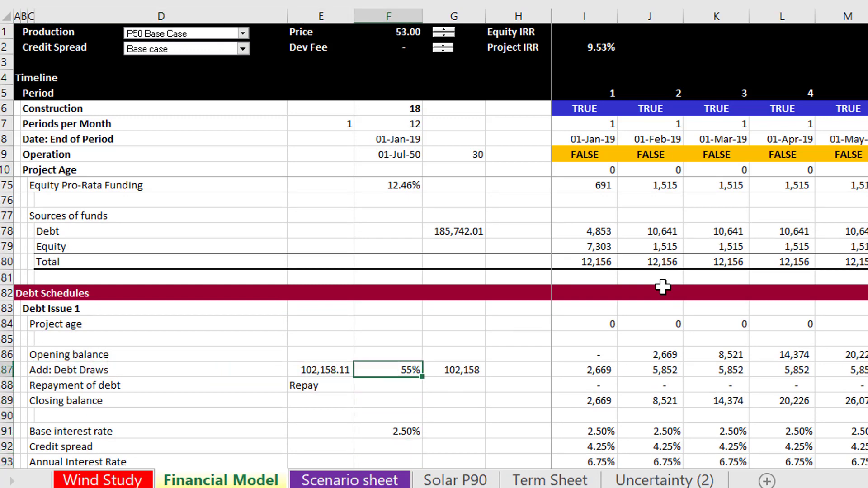
key(Left)
key(Right)
key(Right)
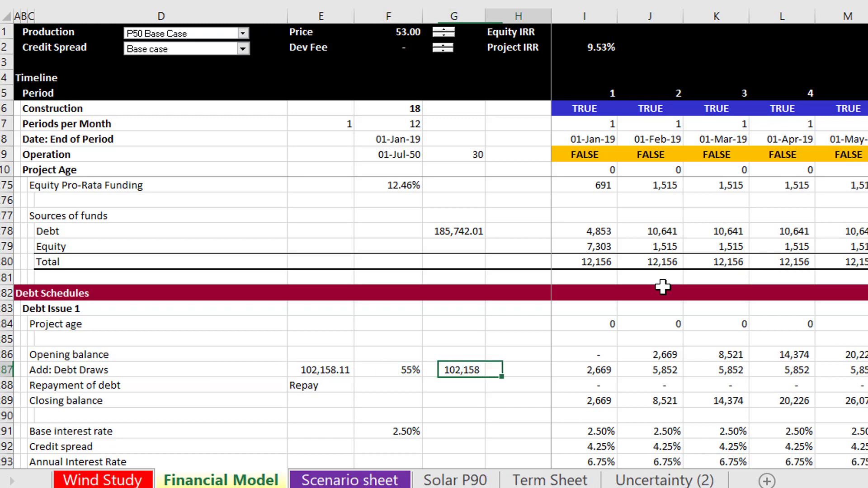
Inspect the period 1 Debt Draws formula of Debt Issue 1 and the cells it refers to, leaving it as is.
key(Right)
key(Right)
key(Left)
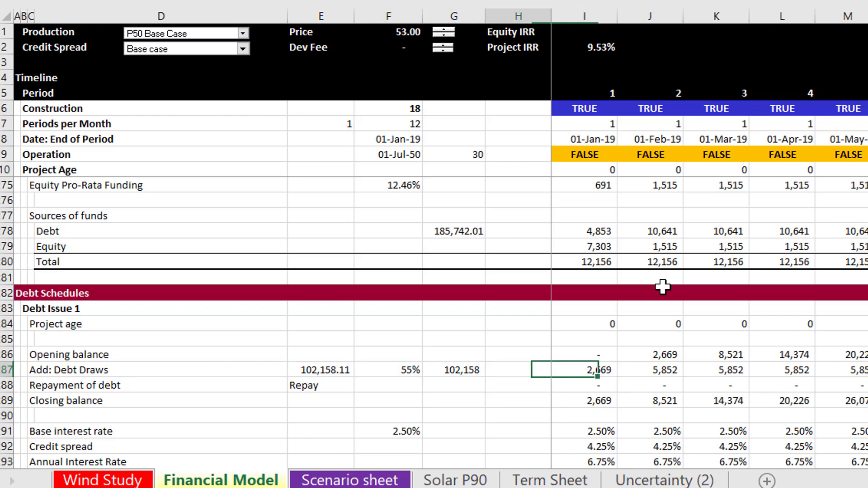
key(Left)
key(Left)
key(Right)
key(Right)
key(Right)
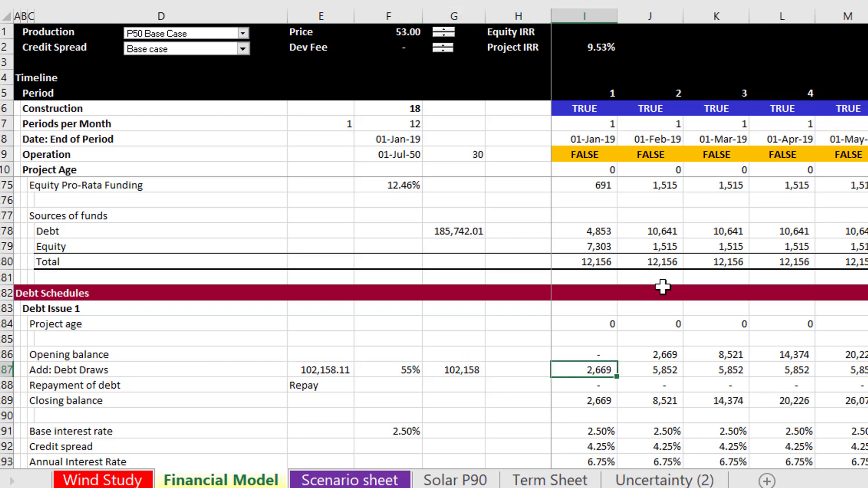
key(F2)
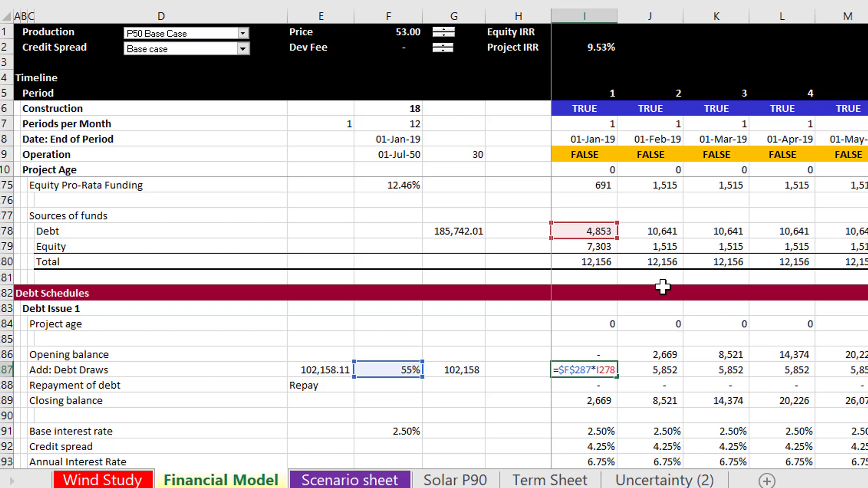
key(Escape)
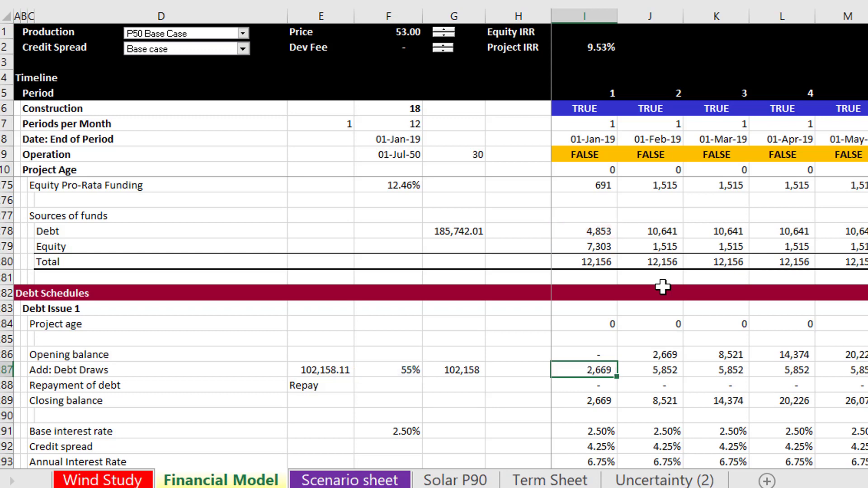
Follow Debt Issue 1's Repayment of debt row through construction to the first operating period.
key(Down)
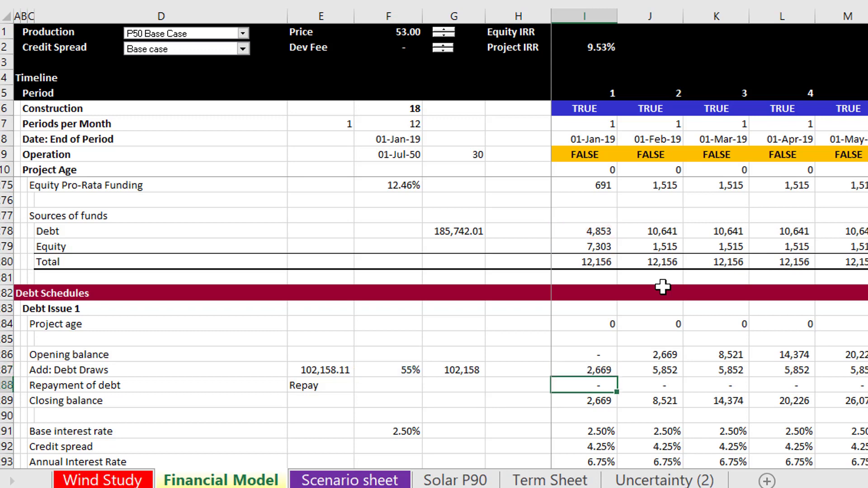
key(Up)
key(Down)
key(Right)
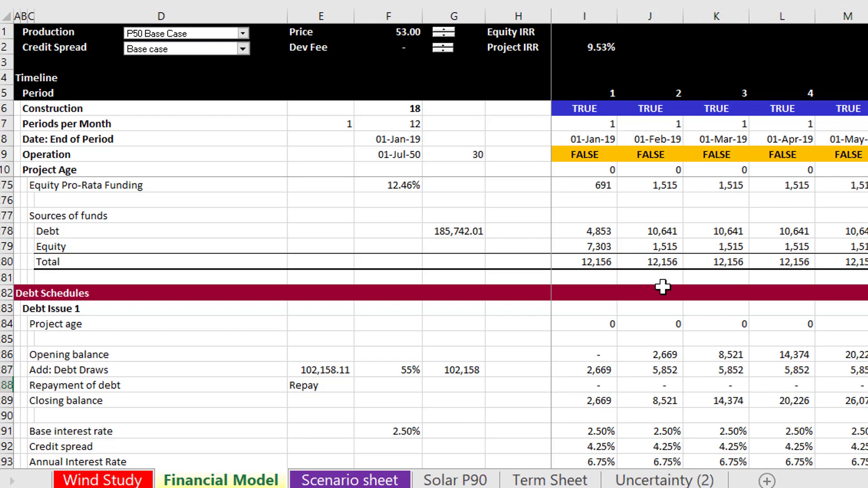
scroll(663, 288, right, 8)
scroll(662, 287, right, 1)
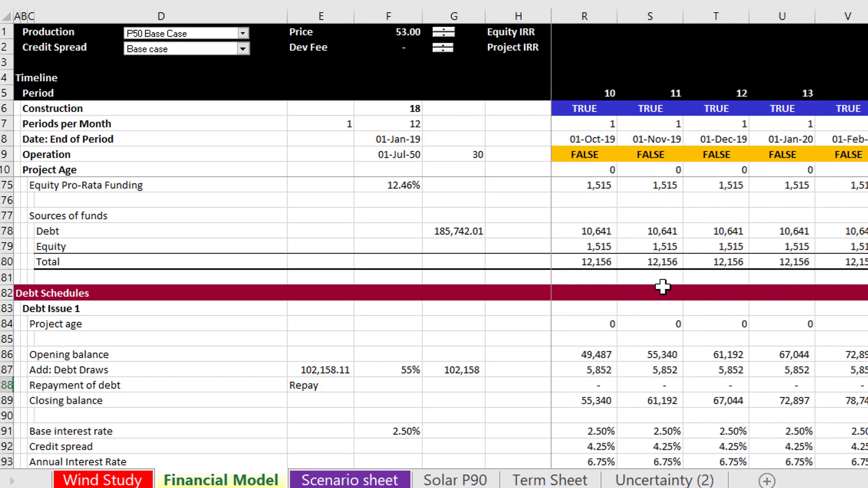
scroll(662, 287, right, 8)
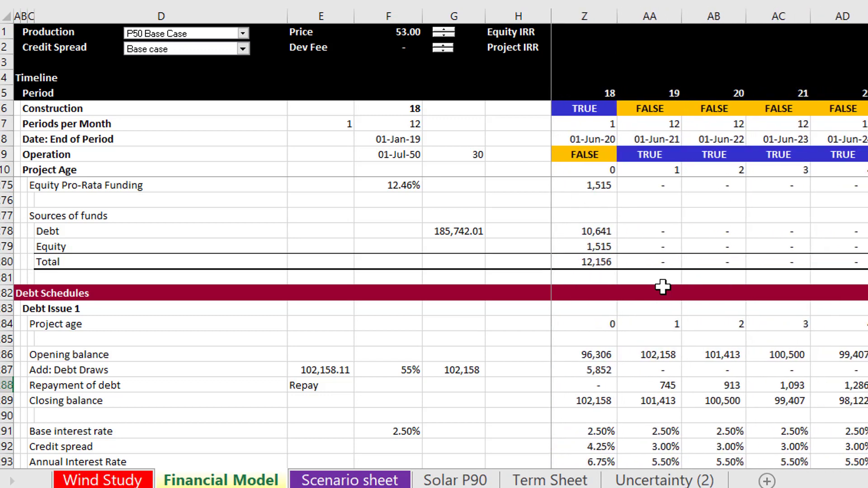
scroll(662, 287, left, 3)
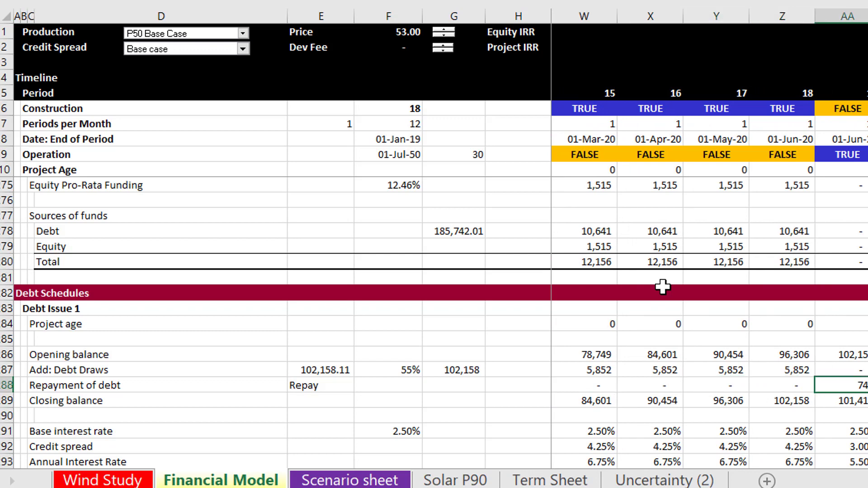
Examine Debt Issue 1's Closing balance and interest rate rows down to Interest Payment in period 19.
key(Down)
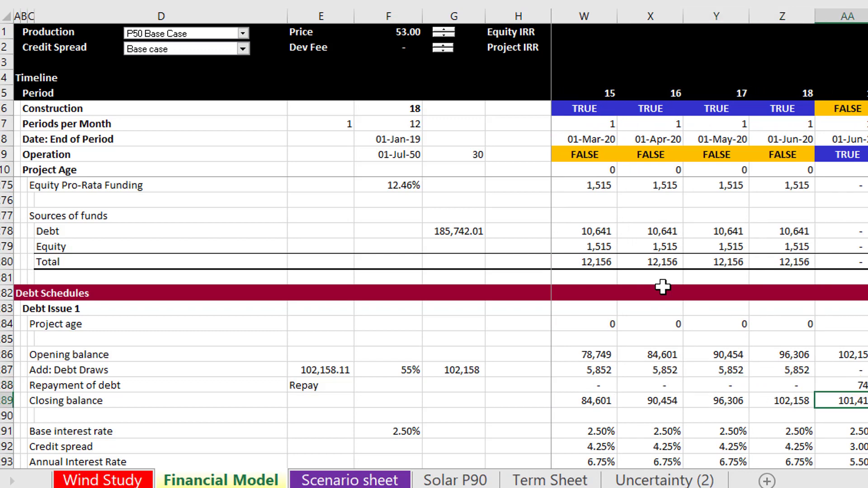
key(Down)
key(Down)
key(Down)
key(Down)
key(Down)
key(Down)
key(Down)
key(Down)
key(Down)
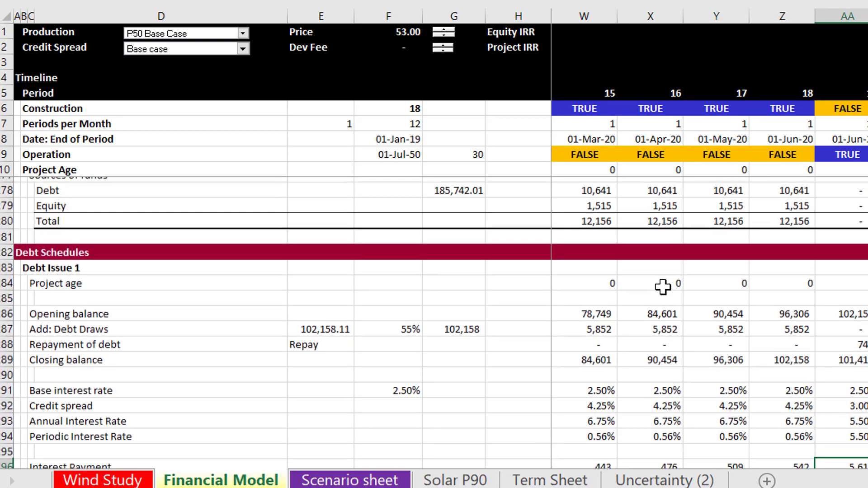
Look over Debt Issue 1's interest and fee rows and go on to Debt Issue 2's Repayment of debt.
key(Down)
key(Down)
key(Down)
key(Down)
key(Down)
key(Down)
key(Down)
key(Down)
key(Down)
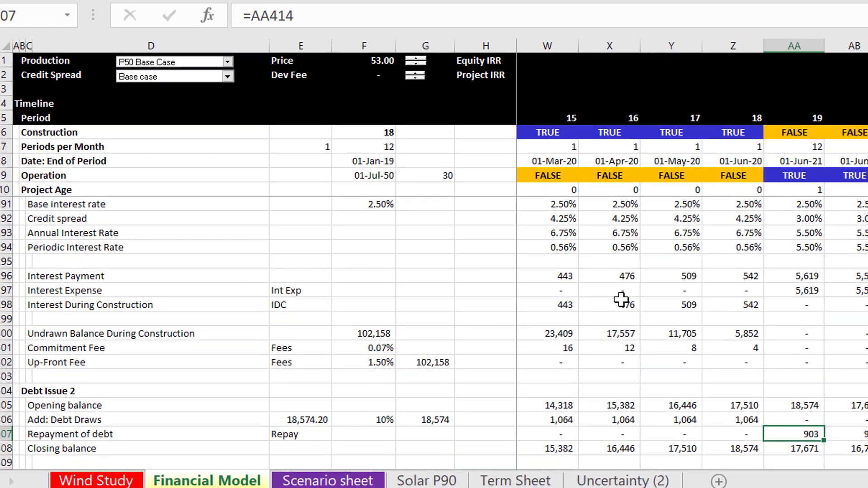
Examine Debt Issue 2's closing balance, interest rates and interest rows in period 19.
key(Down)
key(Down)
key(Down)
key(Down)
key(Down)
key(Down)
key(Down)
key(Down)
key(Down)
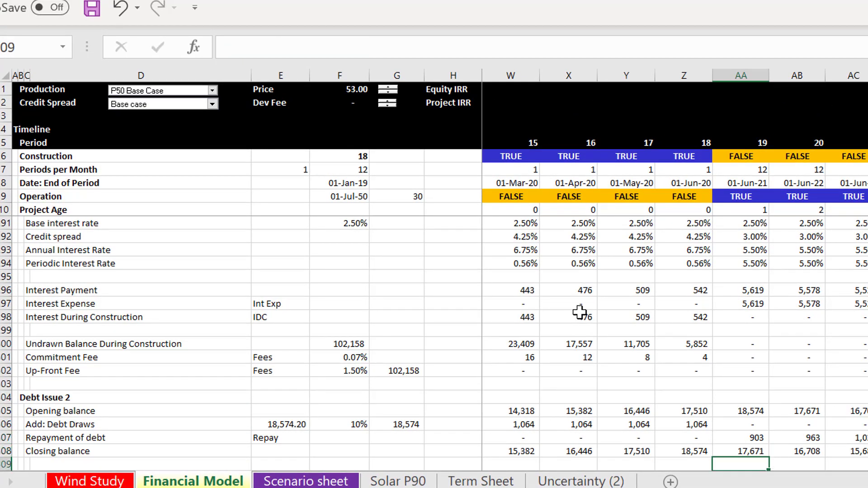
key(Down)
key(Down)
key(Down)
key(Down)
key(Down)
key(Down)
key(Down)
key(Down)
key(Down)
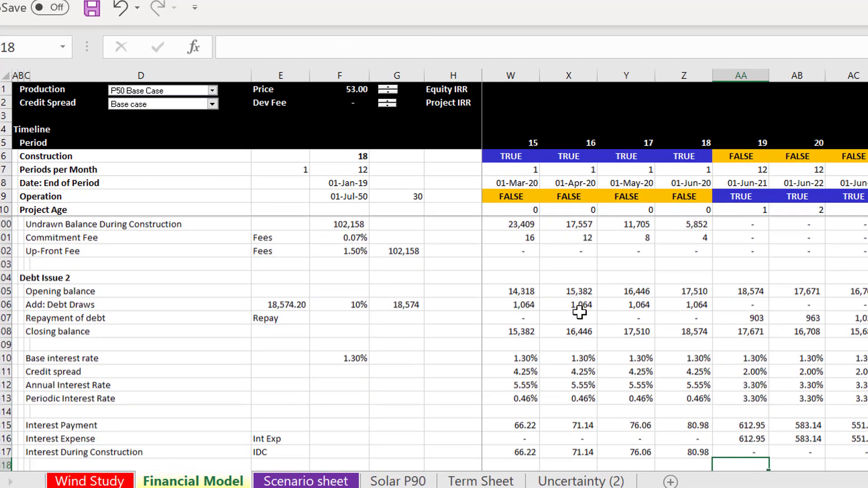
Look past Debt Issue 2's fees and inspect the Repayment of debt formula of Debt Issue 3.
key(Down)
key(Down)
key(Down)
key(Down)
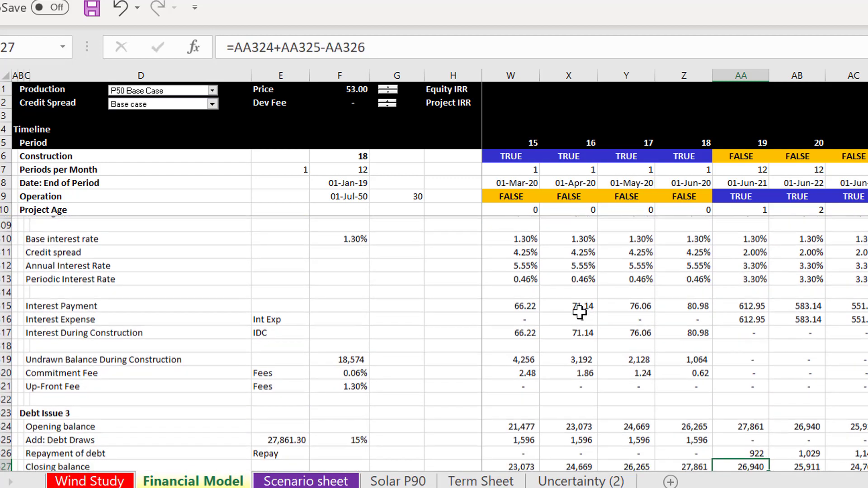
key(Up)
key(Up)
key(Up)
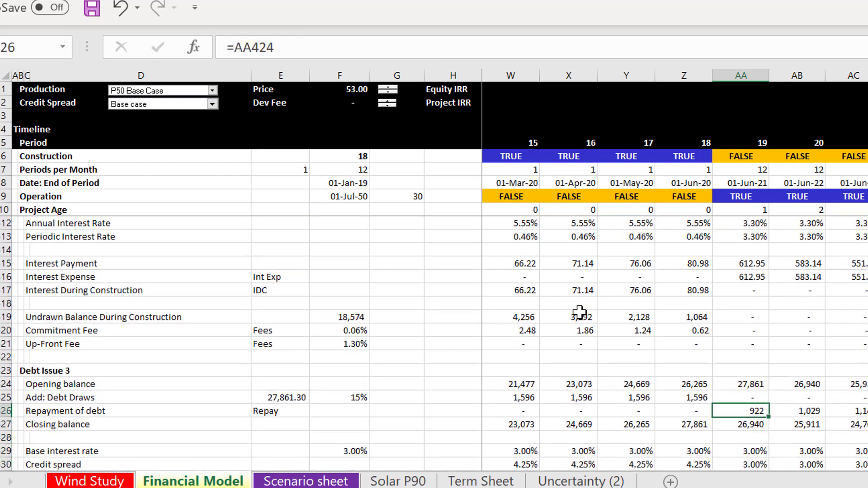
Return to the Debt Issue 1 schedule and go down to its Interest During Construction row.
key(Page_Up)
key(Page_Up)
key(Down)
key(Down)
key(Down)
key(Down)
key(Down)
key(Down)
key(Down)
key(Down)
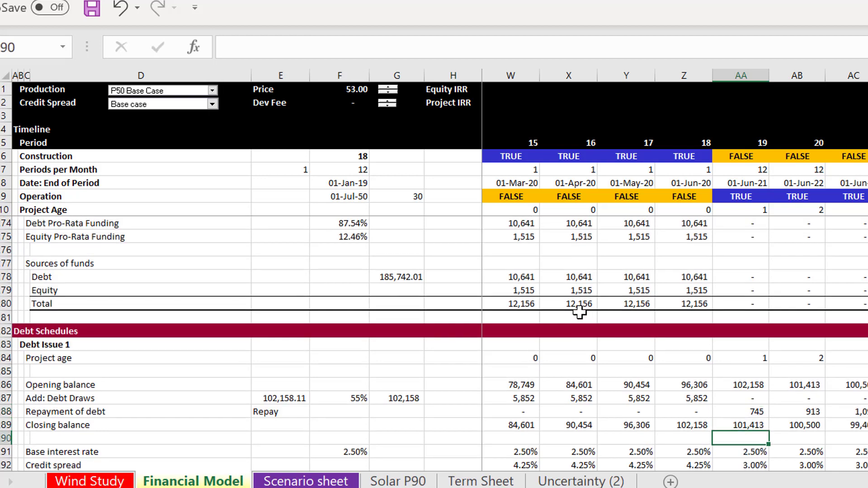
key(Down)
key(Down)
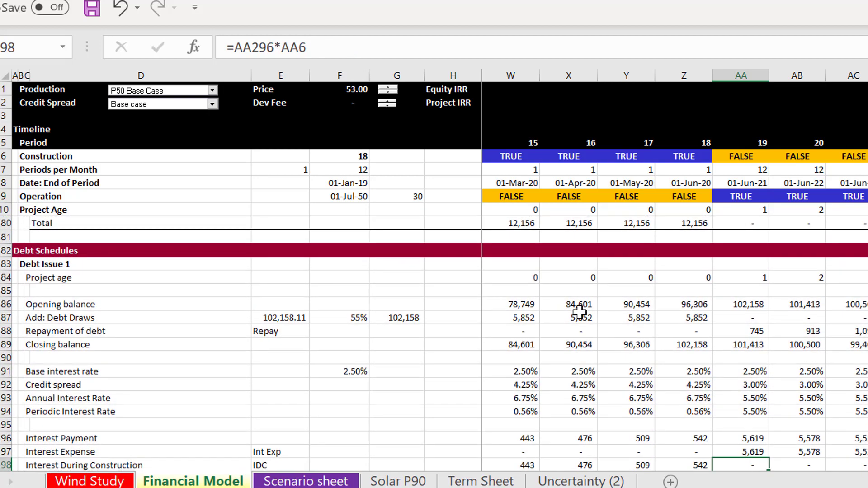
Follow Debt Issue 1's Interest During Construction row back to the start of the construction timeline.
key(Left)
key(Left)
key(Left)
key(Left)
key(Left)
key(Left)
key(Left)
key(Left)
key(Left)
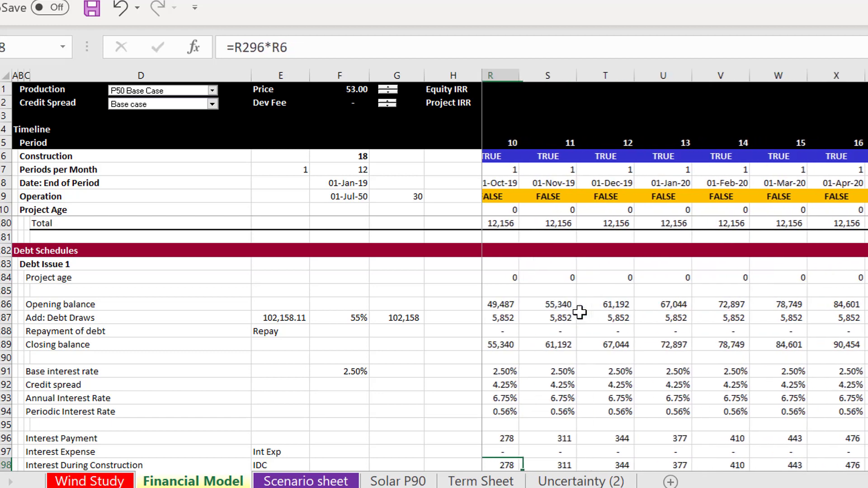
key(Left)
key(Left)
key(Left)
key(Left)
key(Left)
key(Left)
key(Left)
key(Left)
key(Left)
key(Left)
key(Left)
Inspect the period 1 Base interest rate formula in the Debt Issue 1 schedule.
key(Up)
key(Up)
key(Up)
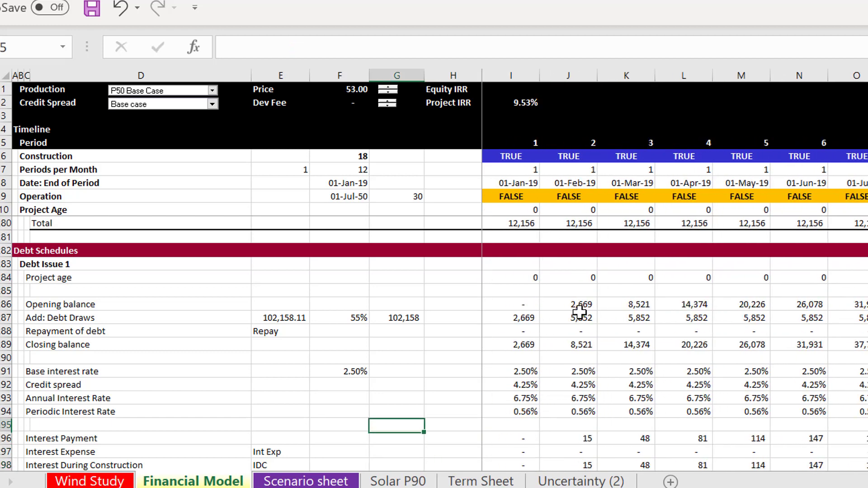
key(Up)
key(Up)
key(Up)
key(Up)
key(Right)
key(Right)
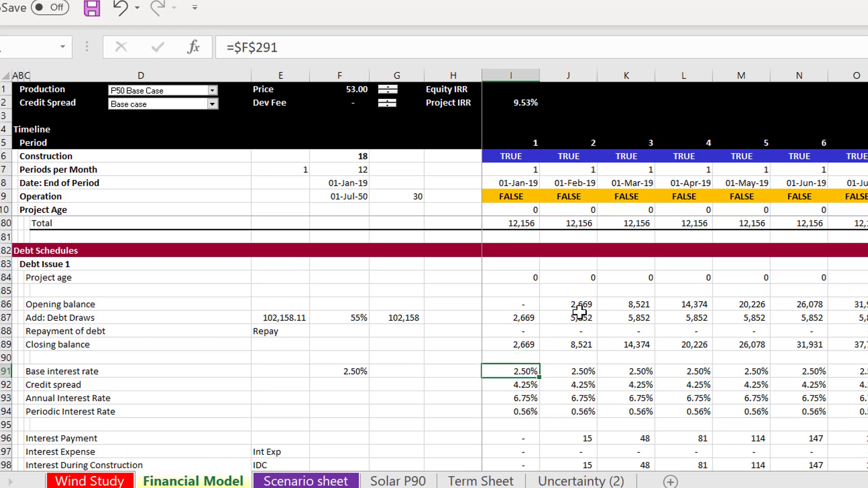
Inspect the period 1 Periodic Interest Rate formula of Debt Issue 1 and the cells it refers to.
key(Down)
key(Down)
key(Down)
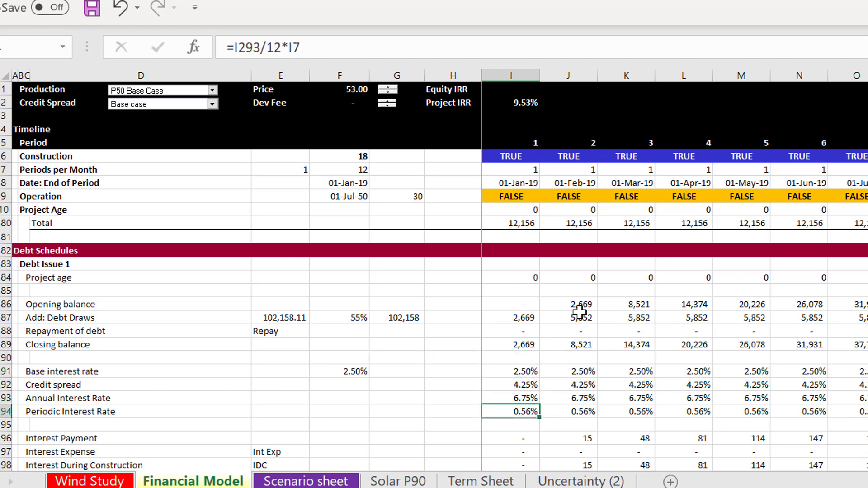
key(F2)
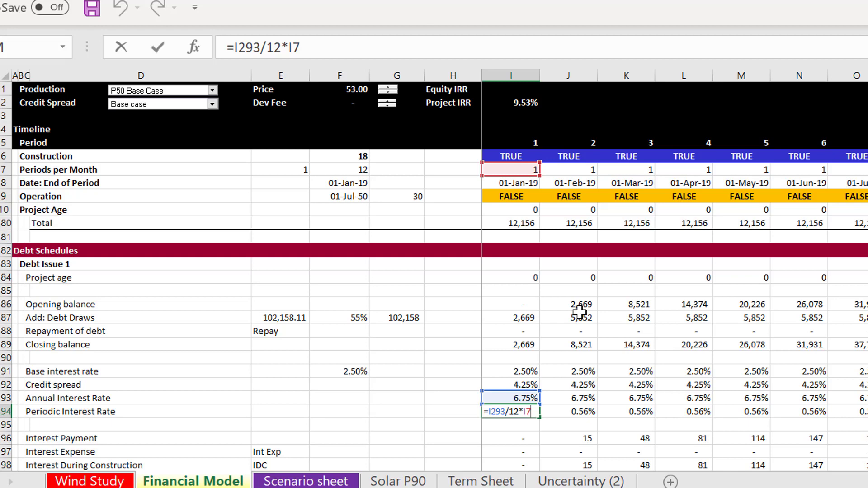
key(Return)
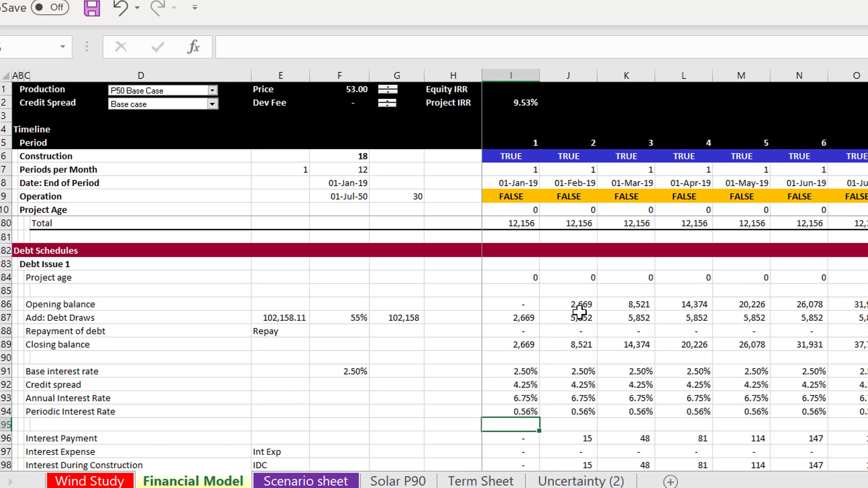
key(Up)
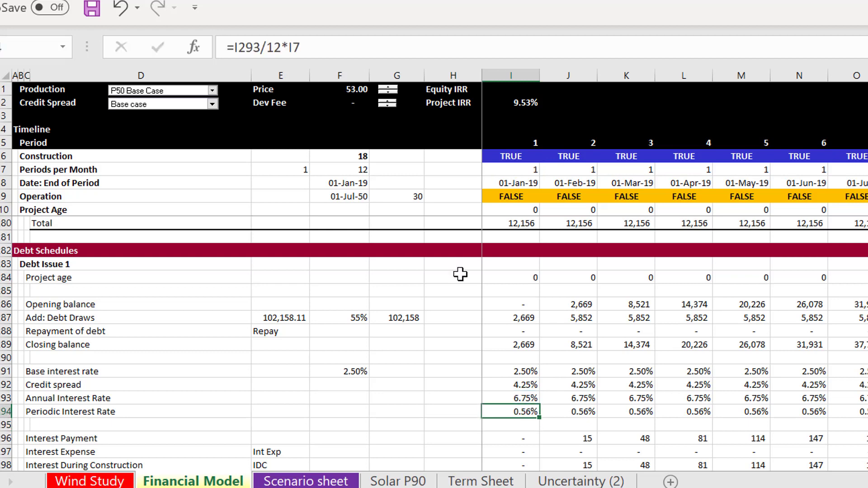
Relabel the Periods per Month row in the timeline as "Months in Period".
click(86, 170)
key(Left)
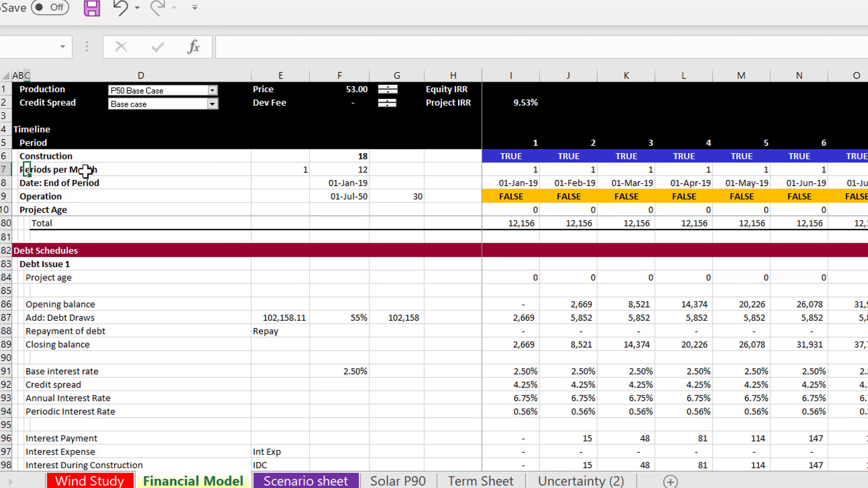
key(Left)
text(Mon)
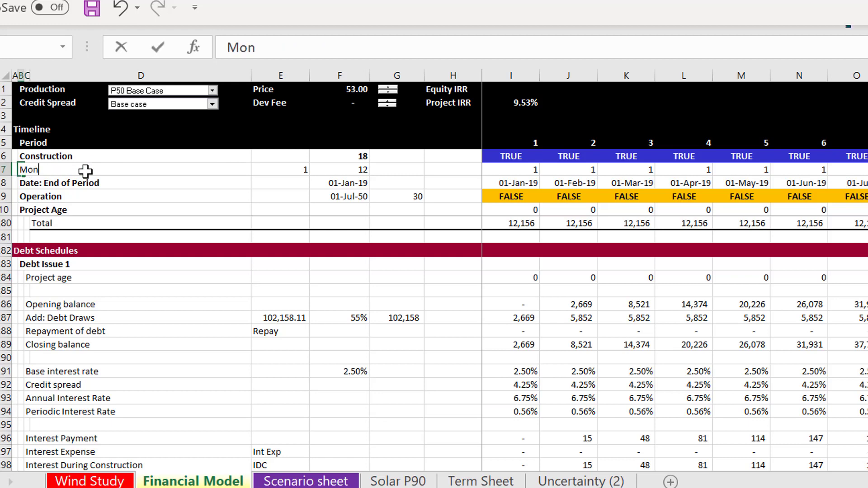
text(ths in Period)
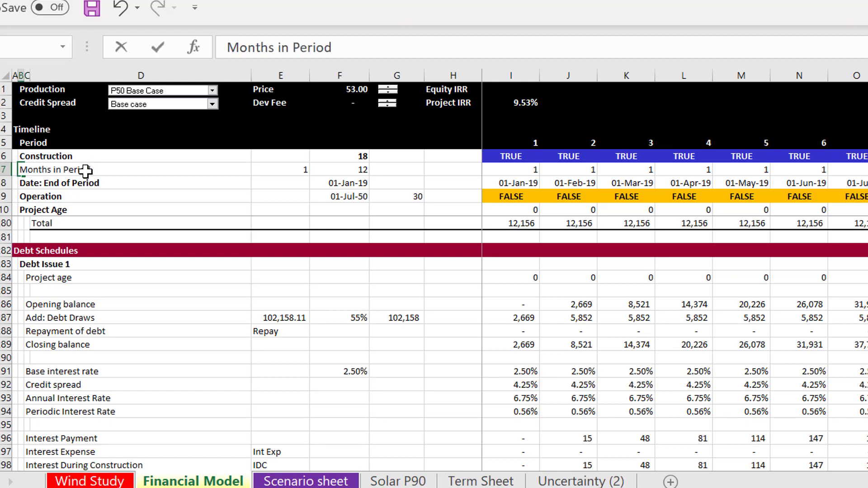
key(Return)
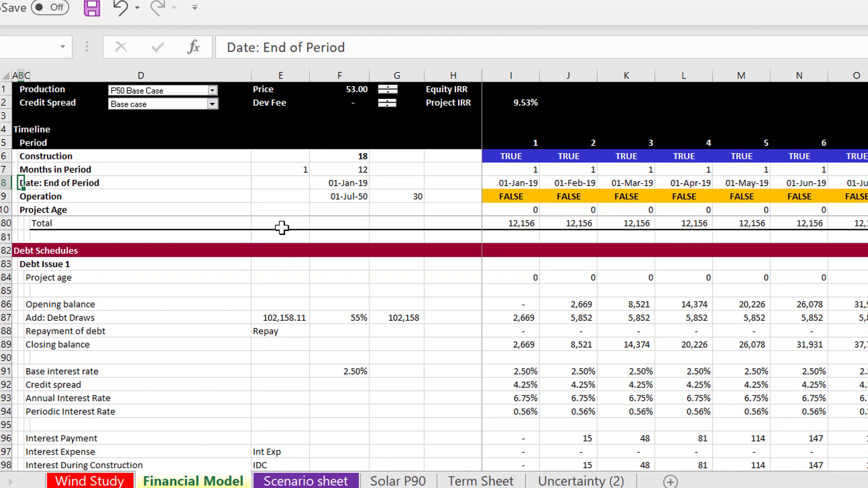
Follow Debt Issue 1's Periodic Interest Rate row from period 1 to period 19 and inspect that period's formula and the cells it refers to.
click(566, 402)
key(Down)
key(Left)
key(Left)
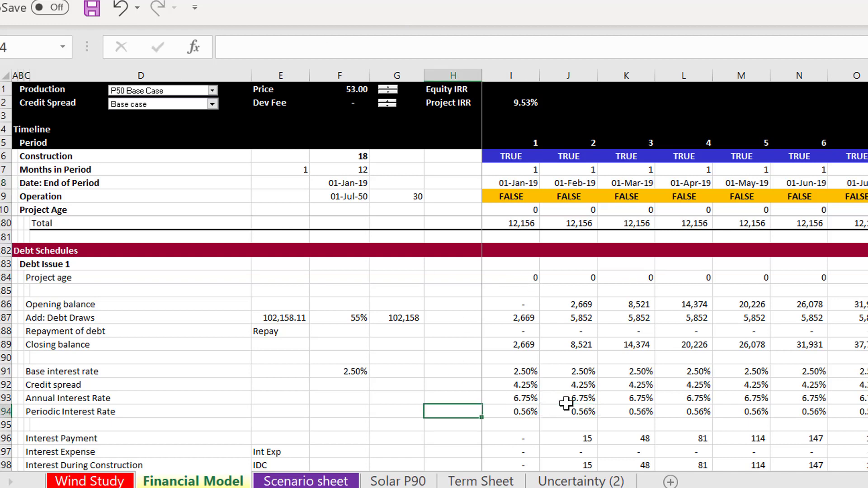
key(Right)
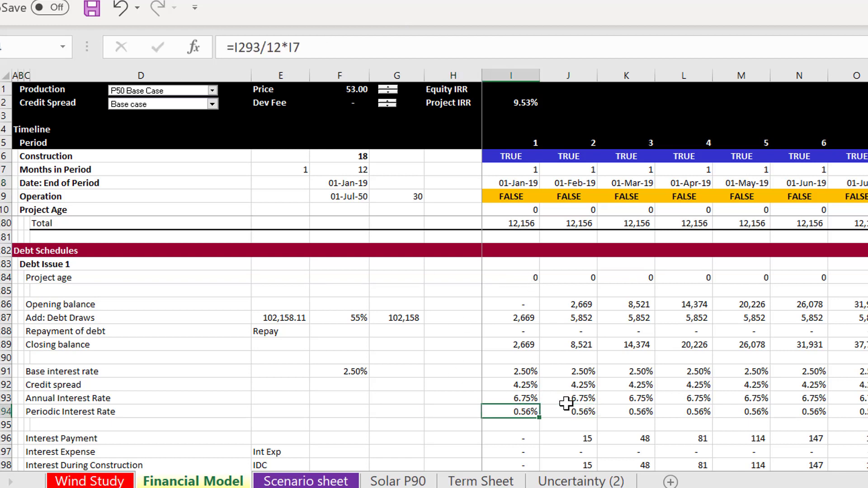
key(Right)
key(Right)
key(Right)
key(Right)
key(Right)
key(Right)
key(Right)
key(Right)
key(Right)
key(Right)
key(Right)
key(Right)
key(Right)
key(Right)
key(Right)
key(Right)
key(Right)
key(Right)
key(Right)
key(Right)
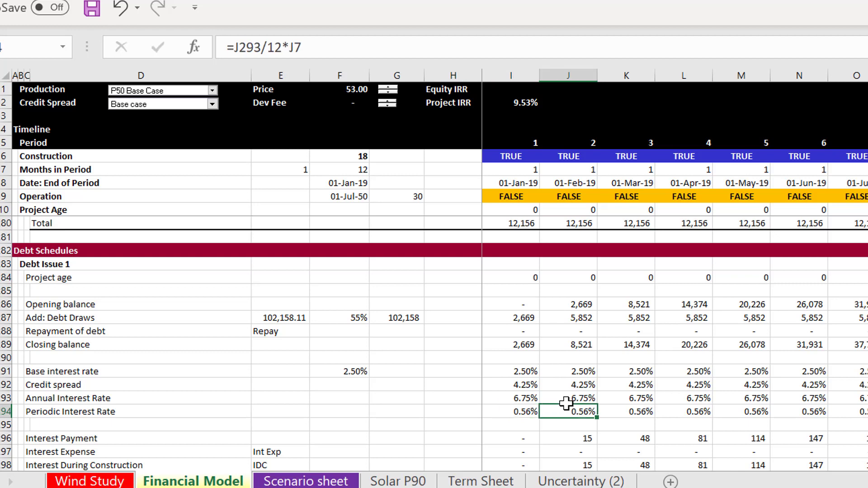
key(Left)
key(Left)
key(Left)
key(Left)
key(Left)
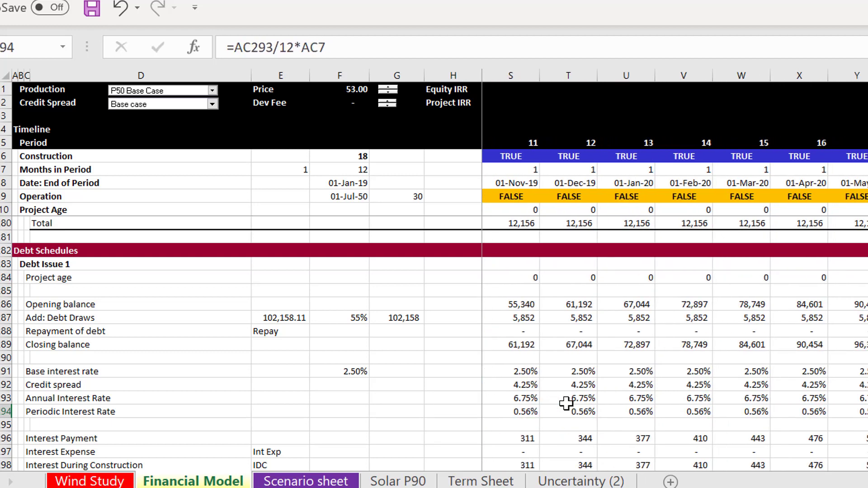
key(Right)
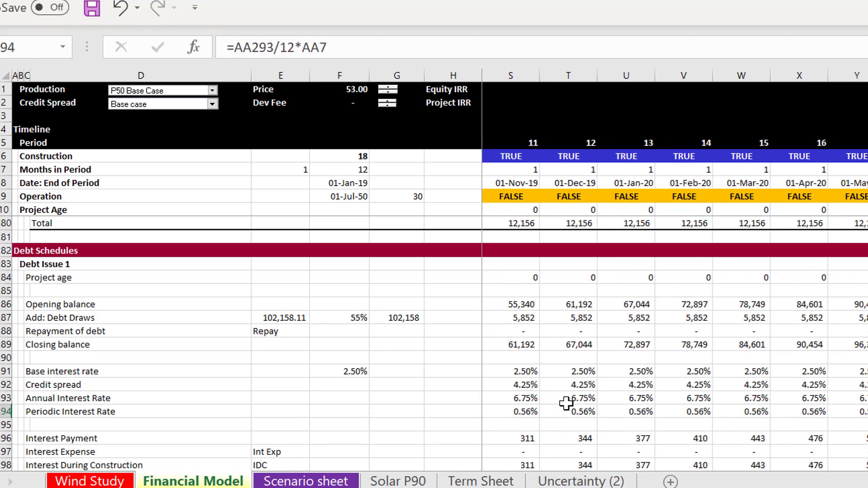
key(F2)
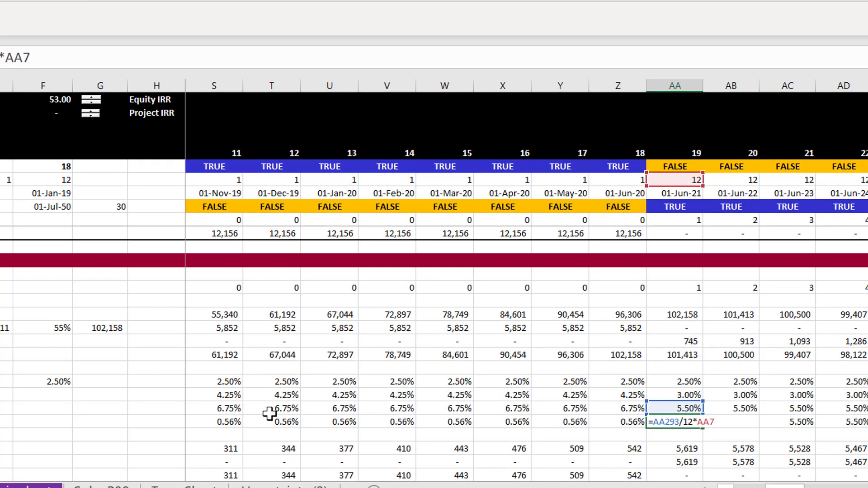
key(Escape)
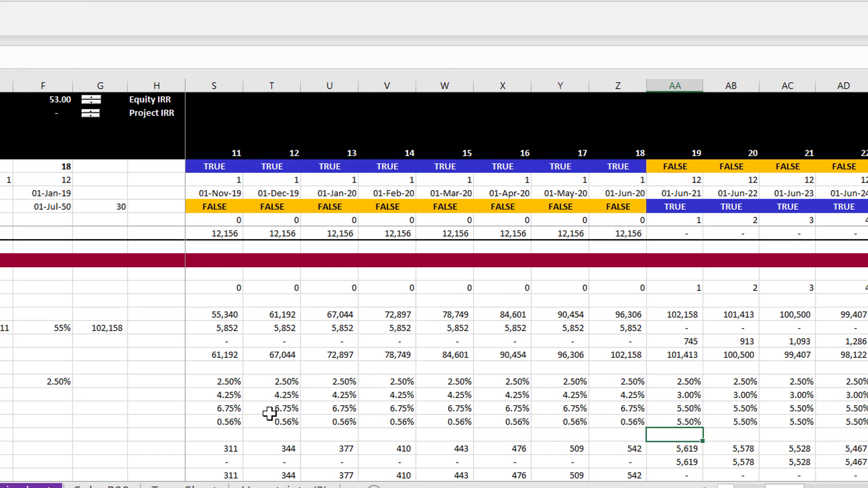
Go back to period 1 of Debt Issue 1 and inspect its Interest Payment formula.
key(Left)
key(Left)
key(Left)
key(Left)
key(Left)
key(Left)
key(Left)
key(Left)
key(Left)
key(Left)
key(Left)
key(Left)
key(Left)
key(Left)
key(Left)
key(Left)
key(Left)
key(Left)
key(Left)
key(Left)
key(Left)
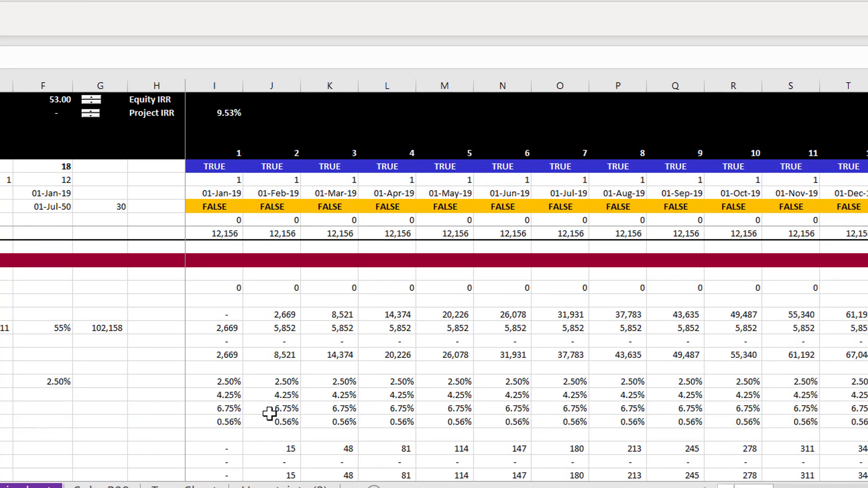
scroll(269, 413, down, 2)
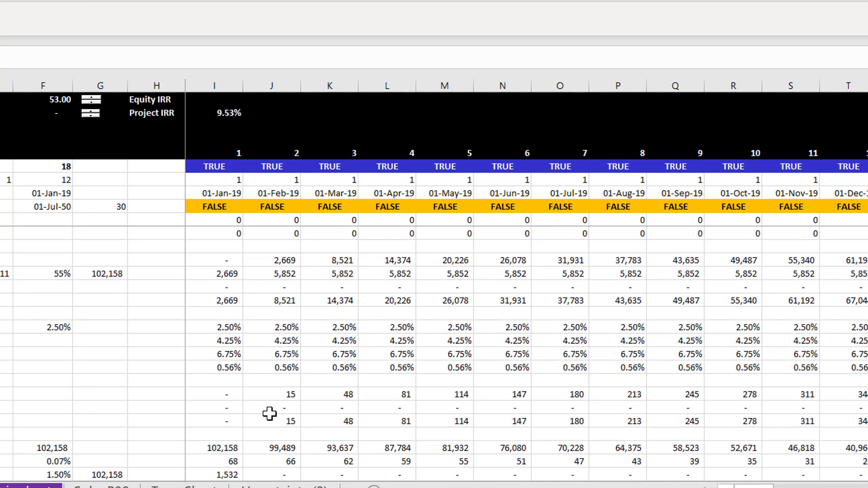
key(Right)
key(Right)
key(Right)
key(Right)
key(Right)
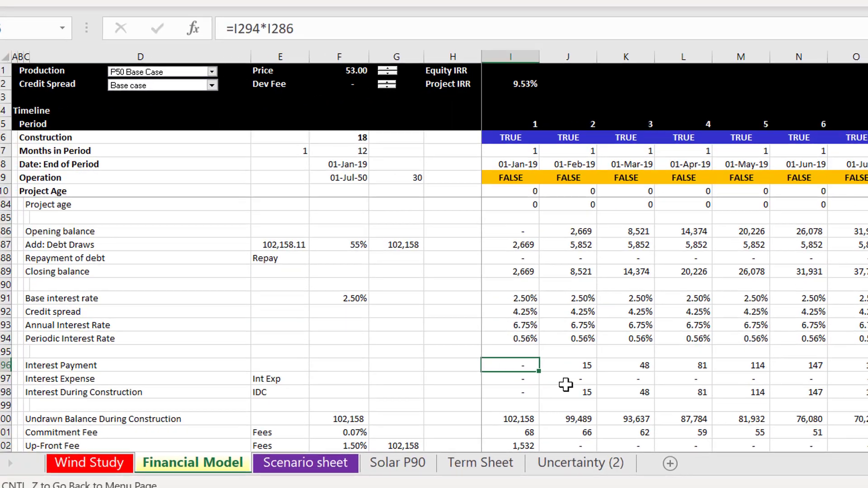
Compare the period 1 formulas of Debt Issue 1's Interest Payment, Interest Expense and Interest During Construction rows.
key(Down)
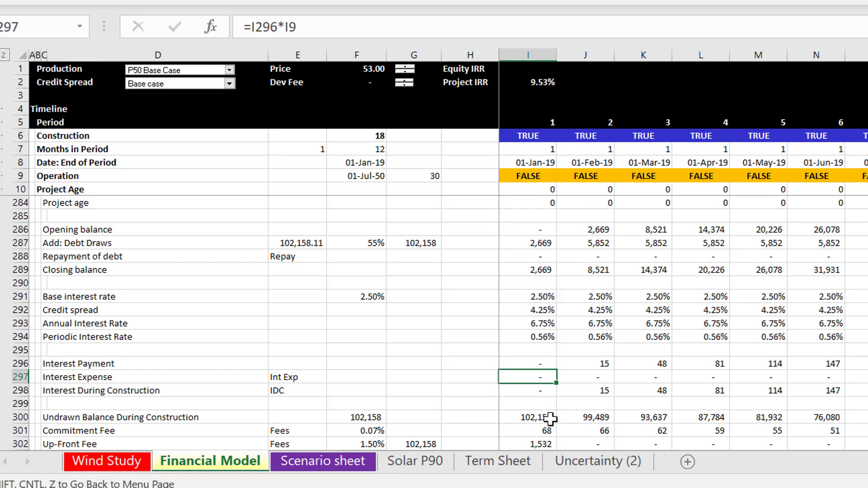
key(Up)
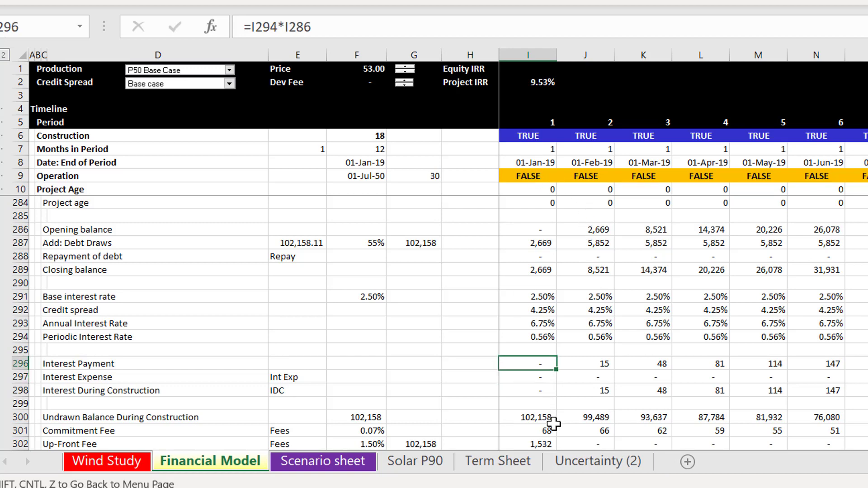
key(Down)
key(Down)
key(Up)
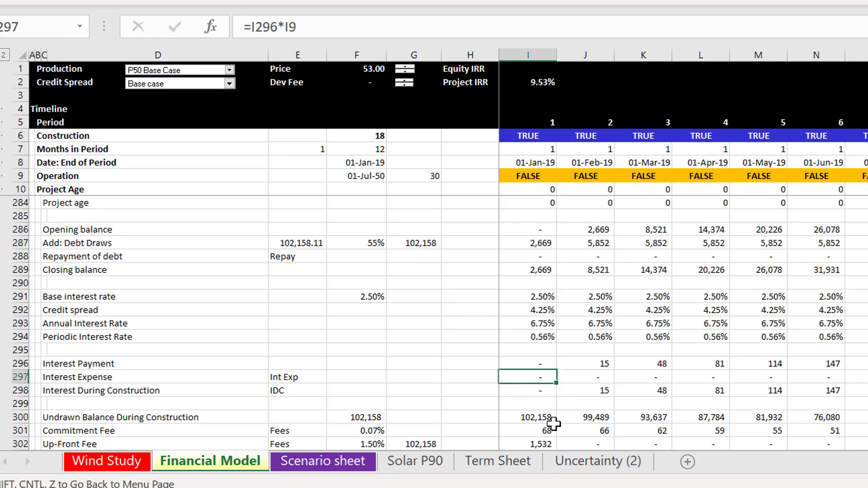
key(Down)
key(Up)
key(Up)
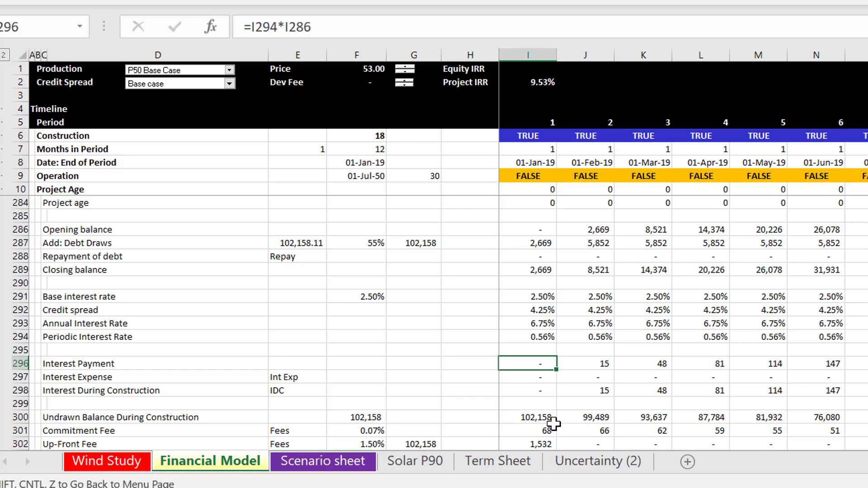
key(Down)
key(Down)
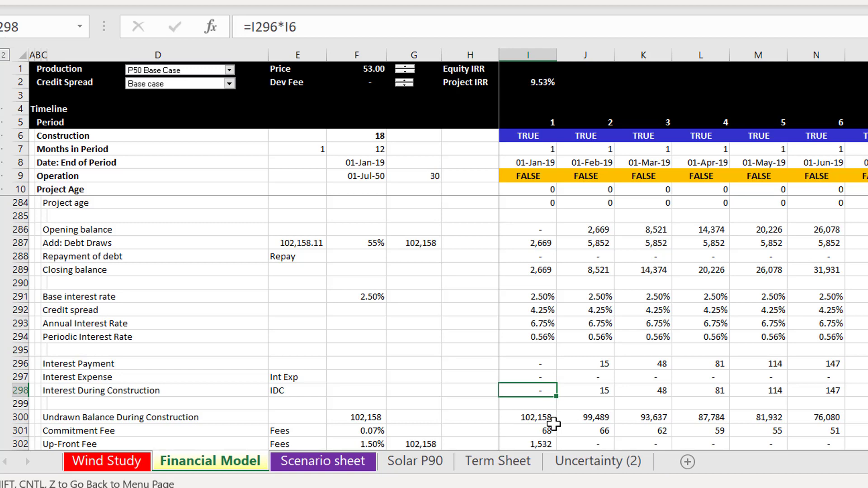
Go down to the Debt Issue 2 schedule and look over its period 1 Opening balance and Debt Draws rows.
key(Down)
key(Down)
key(Down)
key(Down)
key(Down)
key(Down)
key(Down)
key(Down)
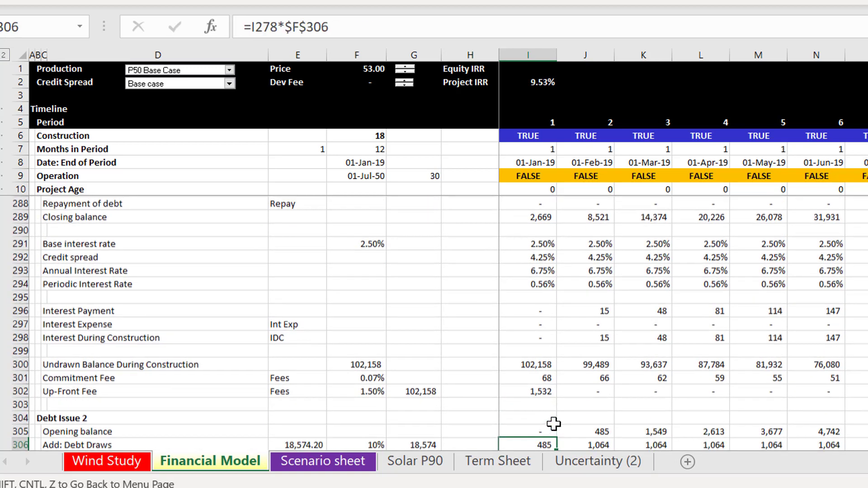
key(Down)
key(Down)
key(Up)
key(Up)
key(Up)
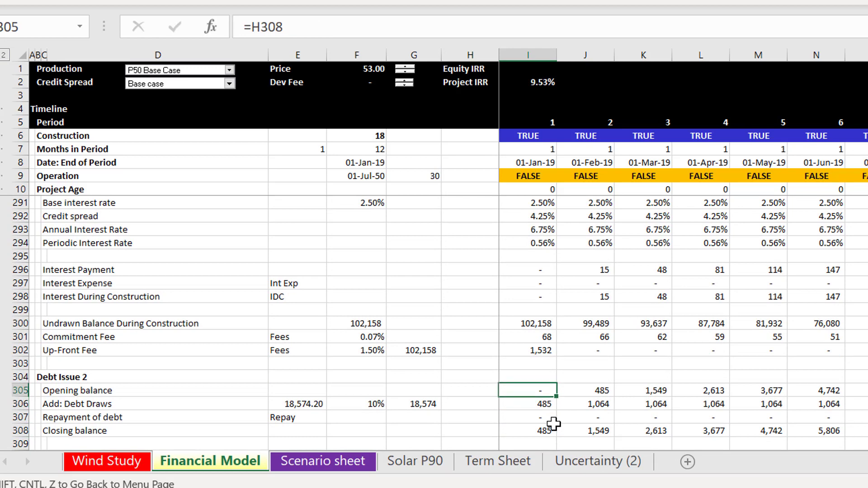
Return to the period 1 Interest Payment formula of Debt Issue 1.
key(Up)
key(Up)
key(Up)
key(Up)
key(Up)
key(Up)
key(Up)
key(Up)
key(Up)
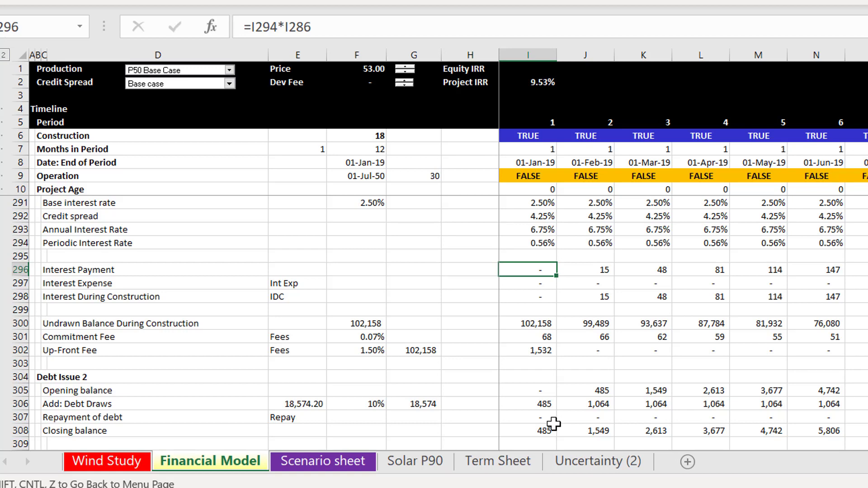
Inspect the period 1 Undrawn Balance During Construction formula in the Debt Issue 1 schedule.
key(Down)
key(Down)
key(Down)
key(Down)
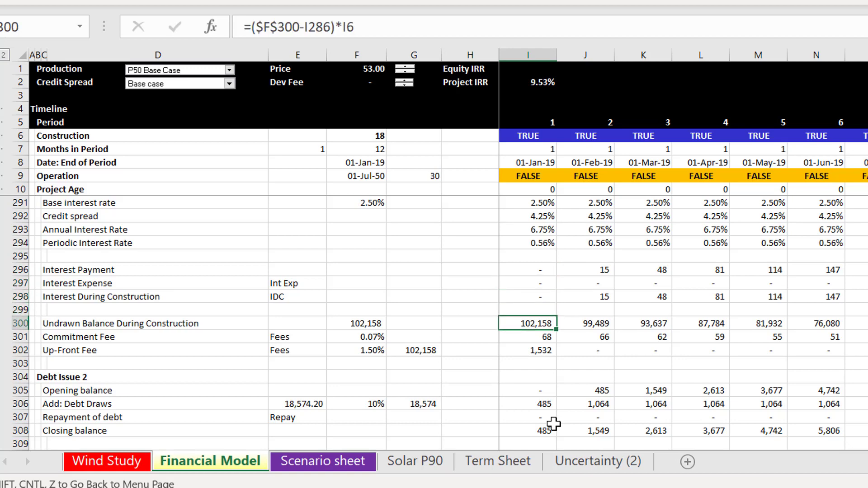
key(Left)
key(Left)
key(Right)
key(Right)
key(Right)
key(Left)
Inspect the total debt amount formula in column F of Debt Issue 1's Undrawn Balance row and return to the row's period 1 formula.
key(Down)
key(Left)
key(Left)
key(Left)
key(Left)
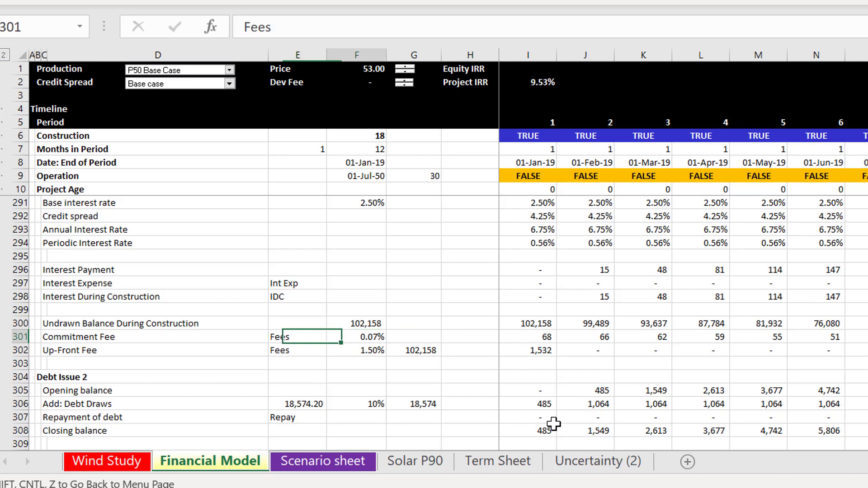
key(Right)
key(Up)
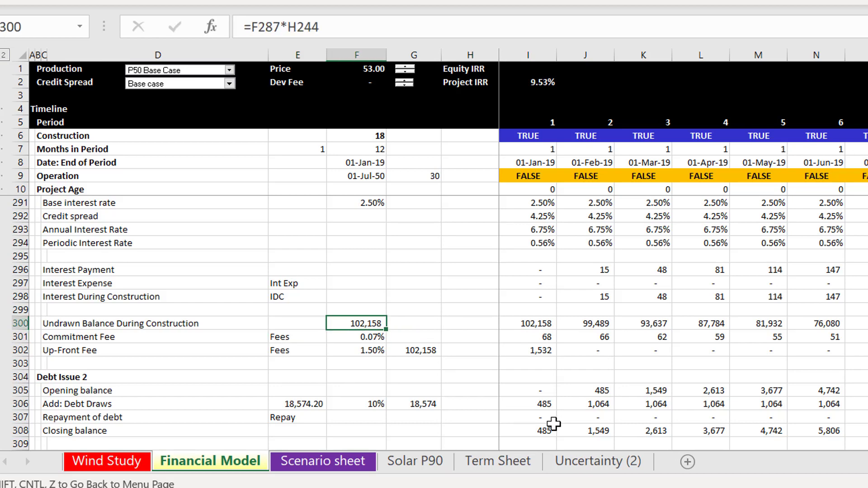
key(Right)
key(Right)
key(Right)
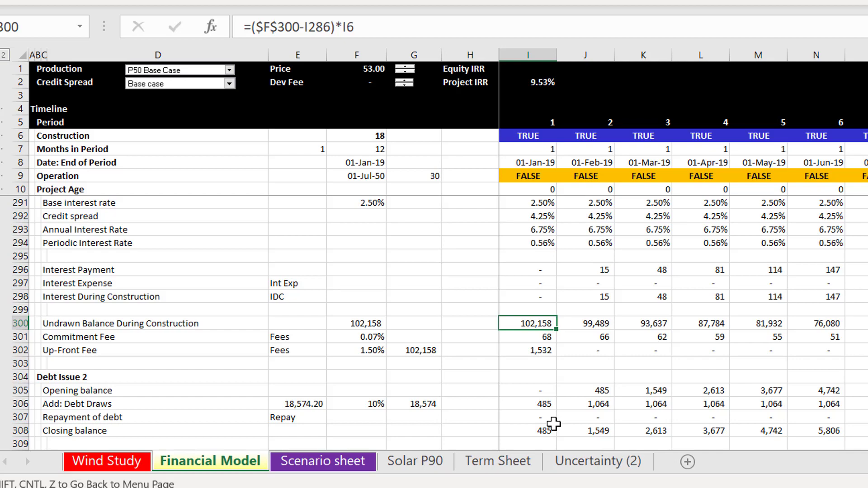
Go back up to the start of the Debt Issue 1 schedule and inspect its period 1 Opening balance formula.
key(Up)
key(Up)
key(Up)
key(Up)
key(Up)
key(Up)
key(Up)
key(Up)
key(Up)
key(Up)
key(Up)
key(Up)
key(Up)
key(Up)
key(Up)
key(Up)
key(Up)
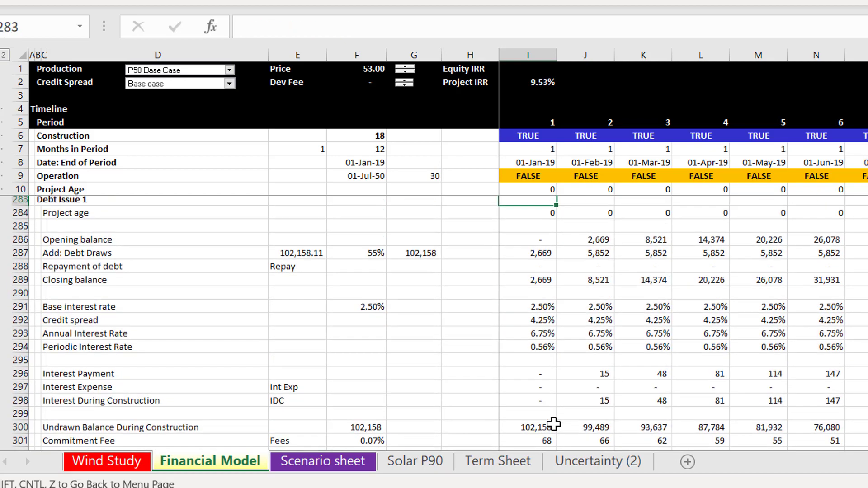
key(Up)
key(Up)
key(Up)
key(Down)
key(Down)
key(Down)
key(Down)
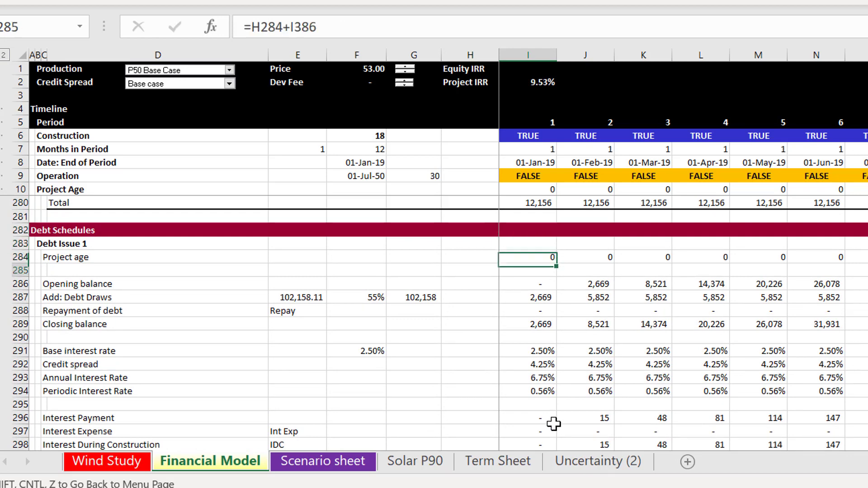
key(Down)
key(Down)
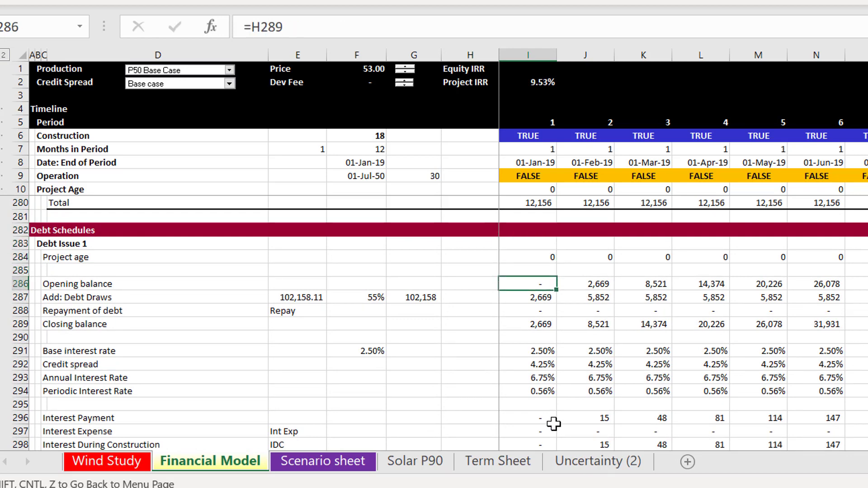
Look through the period 1 column of Debt Issue 1 from the balances down to the start of Debt Issue 2.
key(Down)
key(Down)
key(Down)
key(Down)
key(Down)
key(Down)
key(Down)
key(Down)
key(Down)
key(Down)
key(Down)
key(Down)
key(Down)
key(Down)
key(Down)
key(Down)
key(Down)
key(Down)
key(Down)
key(Down)
key(Down)
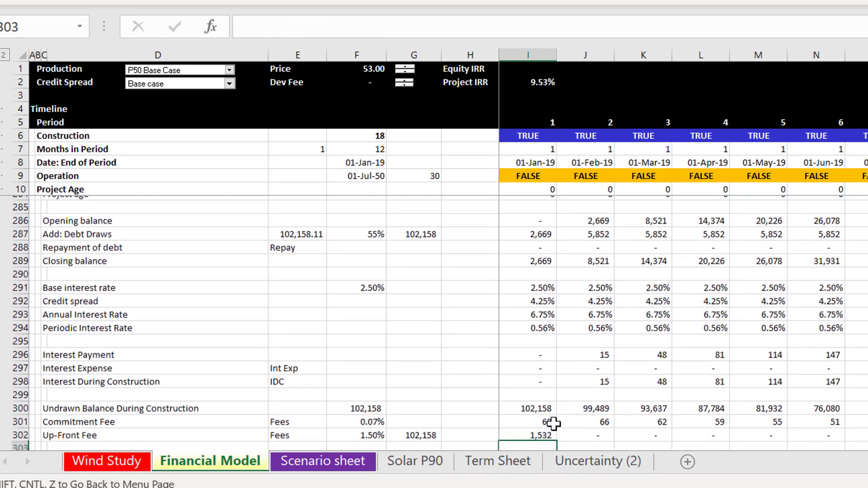
key(Down)
Go back to Debt Issue 1's Undrawn Balance During Construction row and inspect the cell references in its period 1 formula.
key(Up)
key(Up)
key(Up)
key(Up)
key(Up)
key(Up)
key(Up)
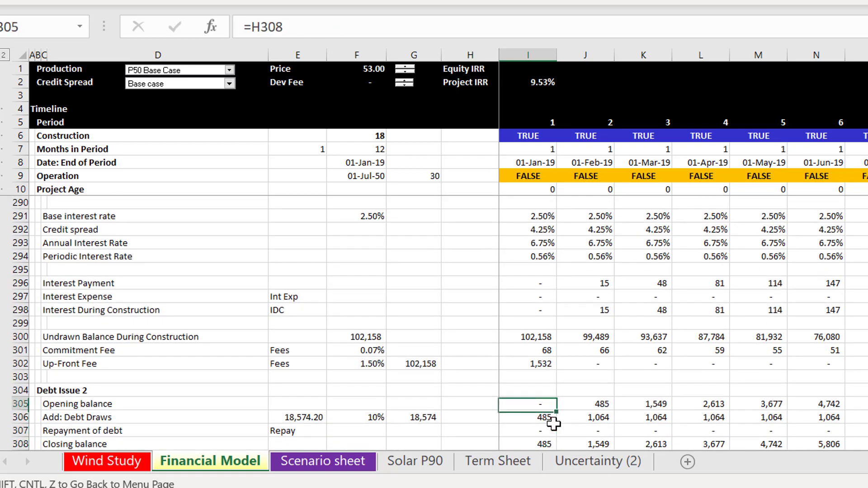
key(Up)
key(F2)
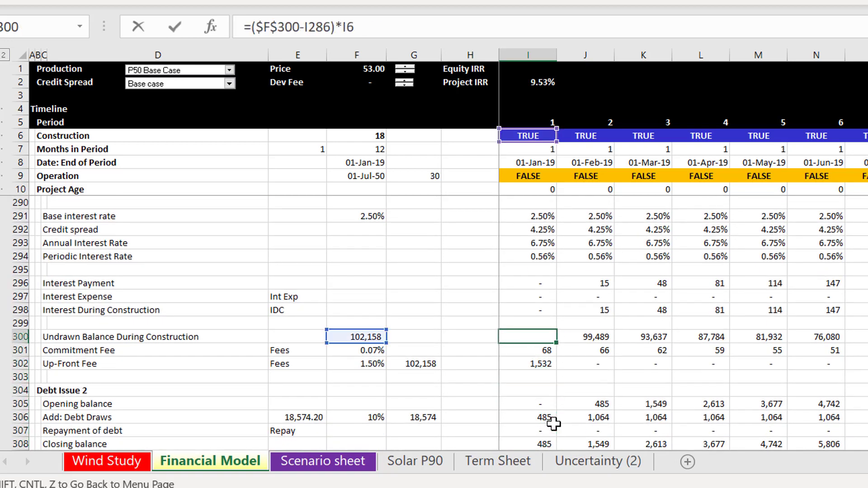
key(Escape)
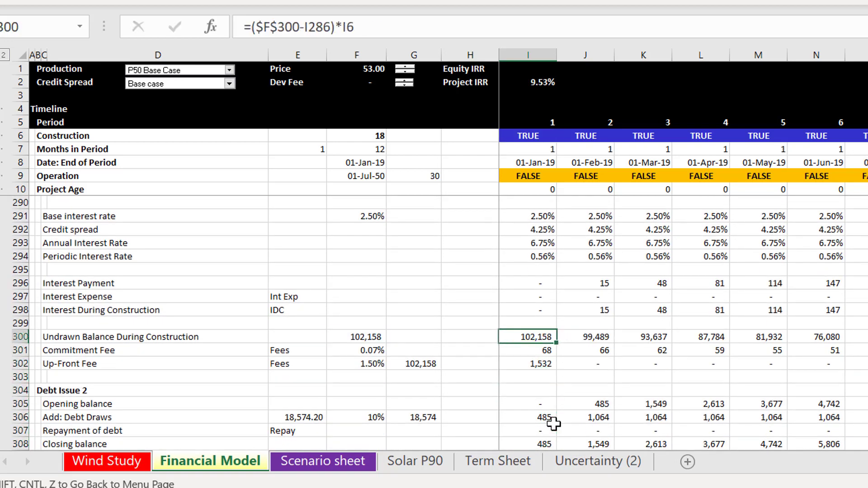
Inspect the Commitment Fee rate formula in column F of Debt Issue 1.
key(Down)
key(Left)
key(Left)
key(Left)
key(F2)
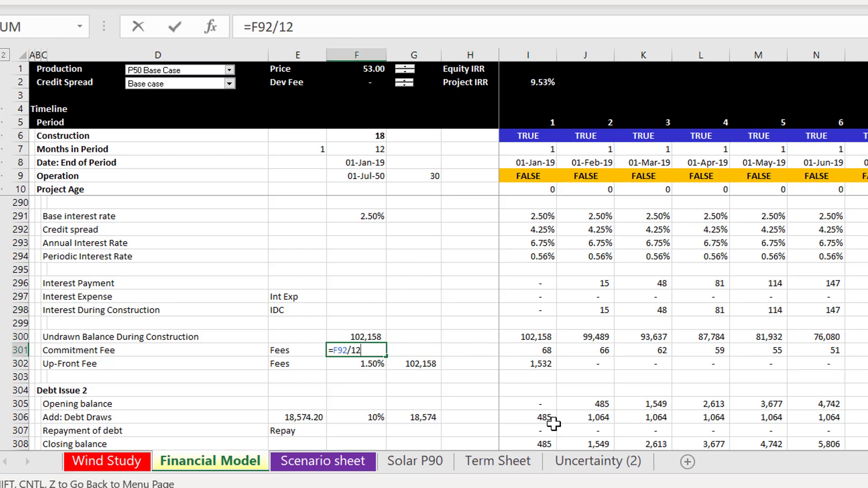
Inspect Debt Issue 1's Up-Front Fee rate formula in column F and its period 1 fee formula.
key(Down)
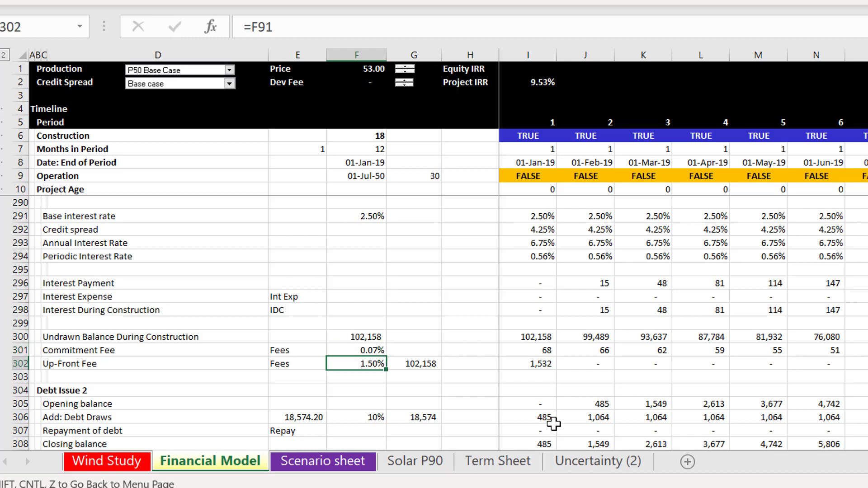
key(Right)
key(Right)
key(Right)
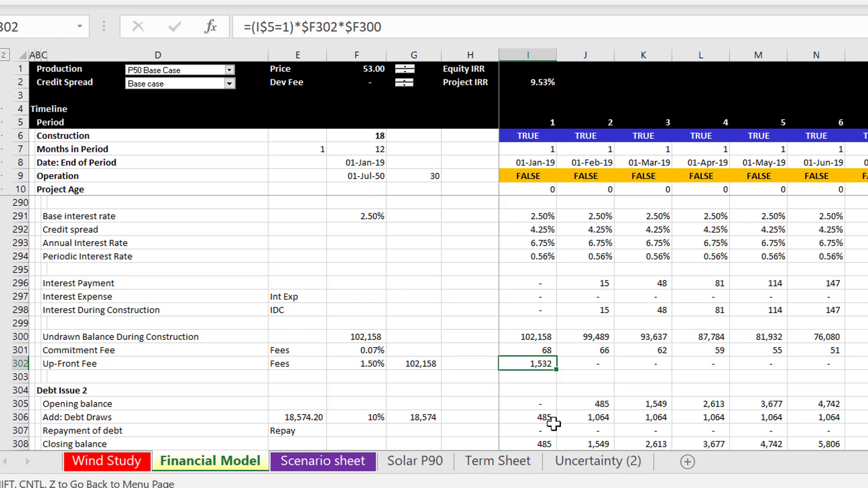
Recheck Debt Issue 1's period 1 formulas from Interest Expense down through Undrawn Balance, Commitment Fee and Up-Front Fee.
key(Up)
key(Up)
key(Up)
key(Up)
key(Up)
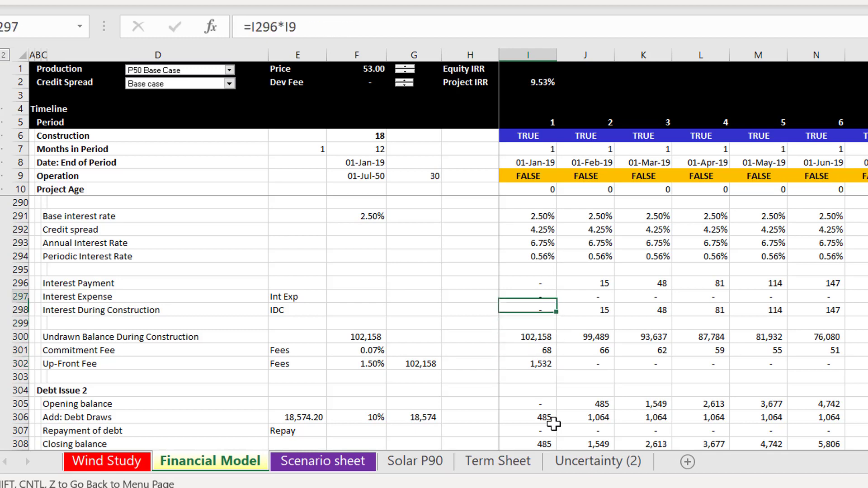
key(Down)
key(Down)
key(Down)
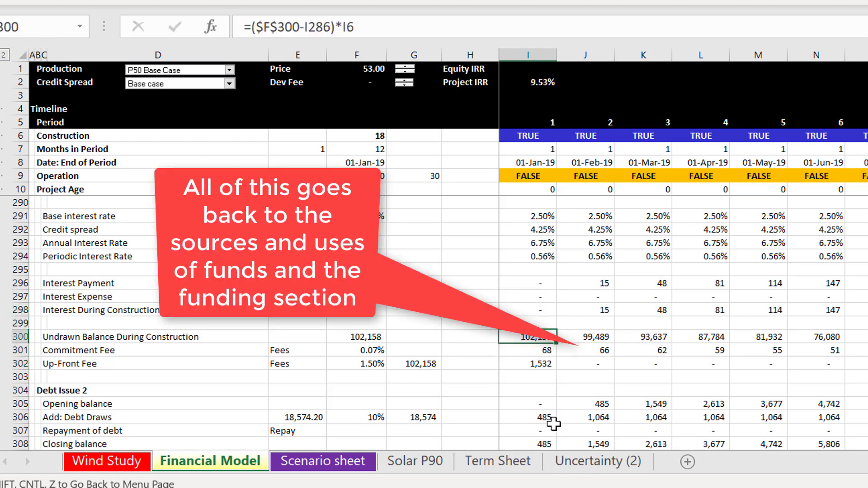
key(Down)
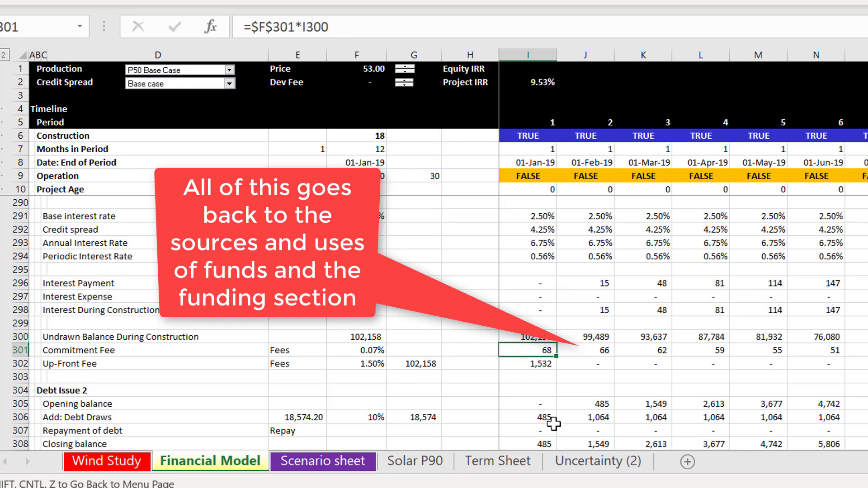
key(Down)
Go back up to the Uses of funds rows in the Funding During Construction section.
key(Page_Up)
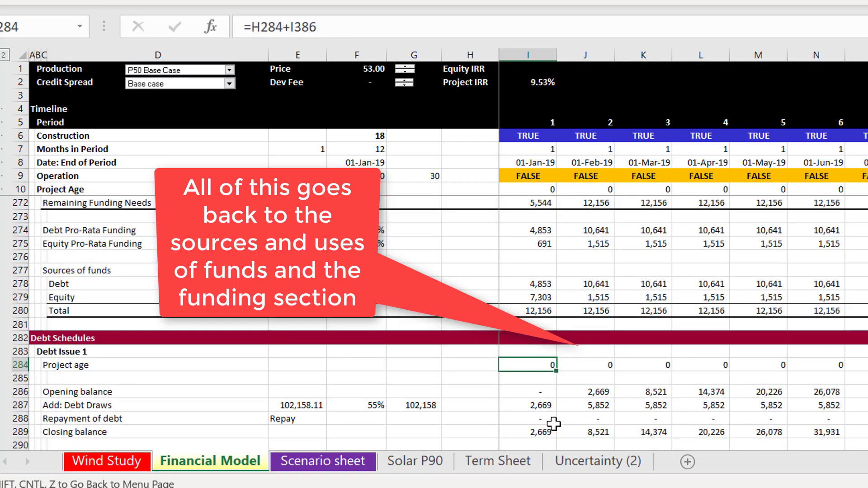
key(Page_Up)
key(Up)
key(Up)
key(Up)
key(Up)
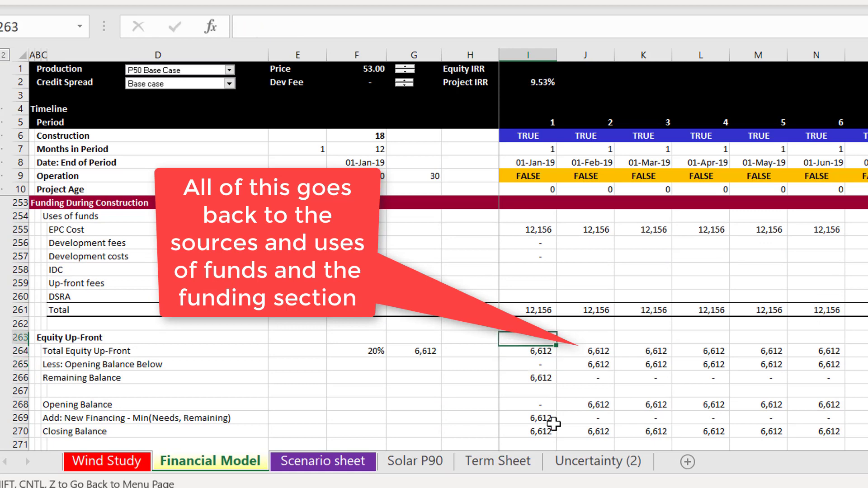
key(Up)
key(Up)
key(Up)
key(Up)
key(Up)
Examine the period 1 cells for IDC, Up-front fees and DSRA under Uses of funds.
key(Down)
key(Down)
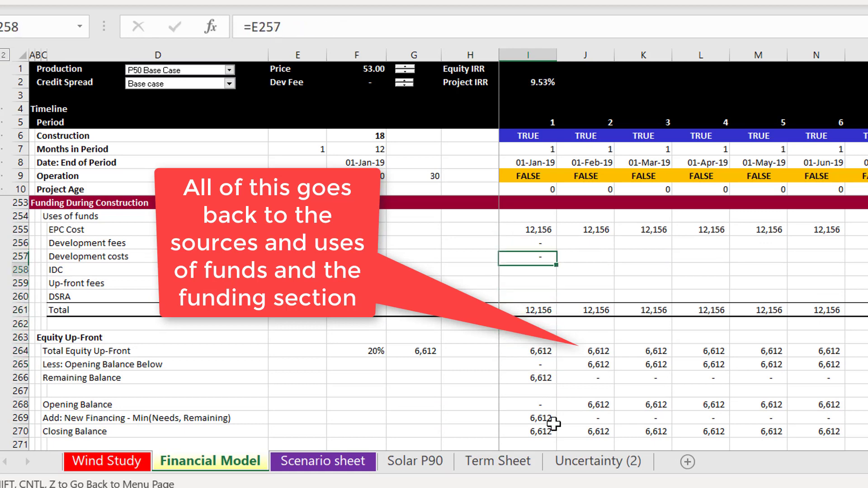
key(Down)
key(Down)
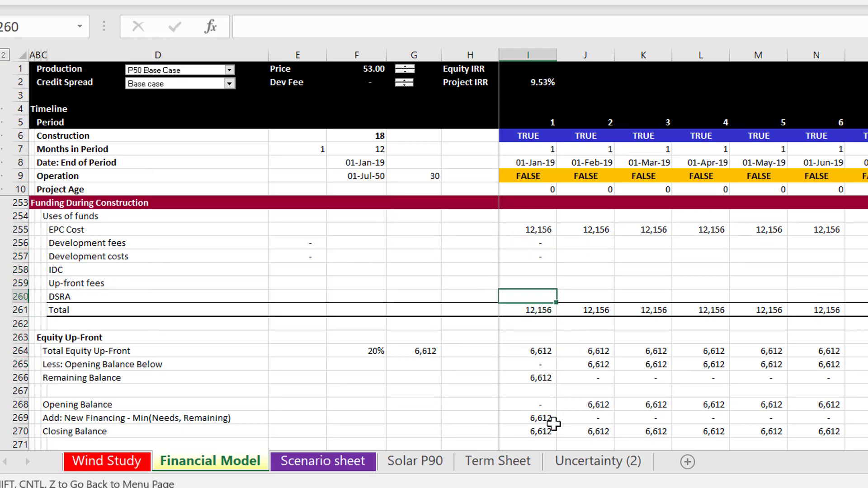
key(Up)
key(Up)
key(Up)
key(Down)
key(Down)
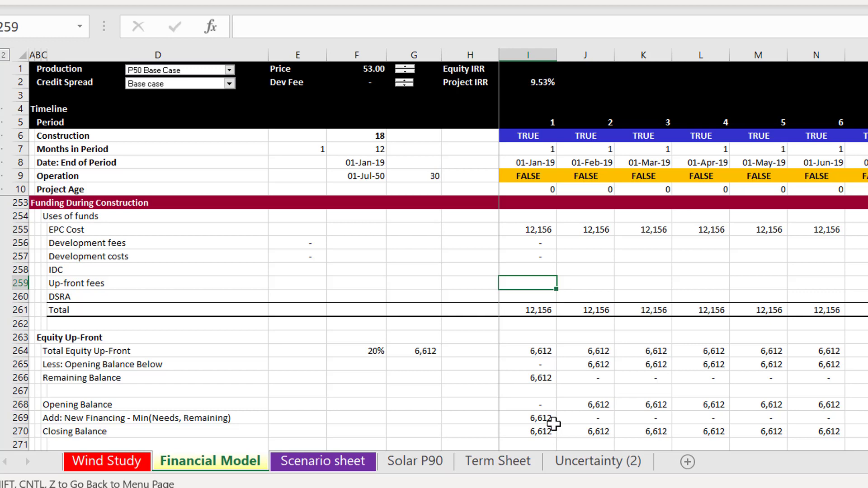
Return past Sources of funds to Debt Issue 1's interest and Undrawn Balance During Construction rows.
key(Page_Down)
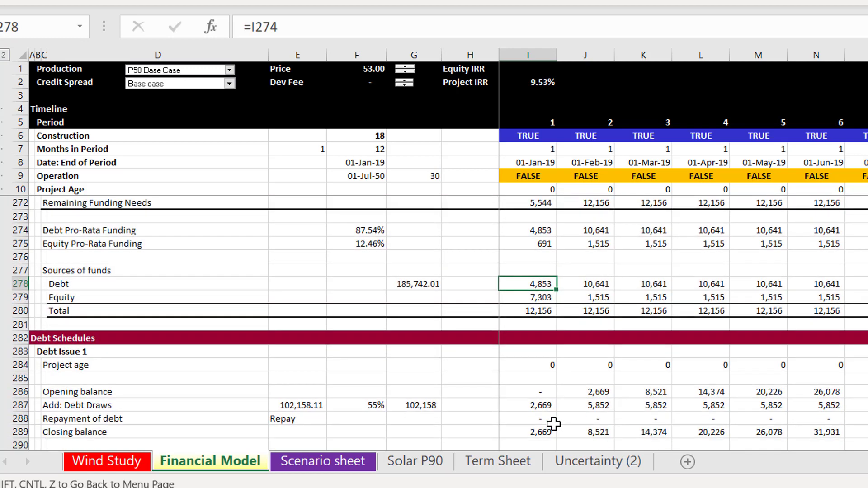
key(Page_Down)
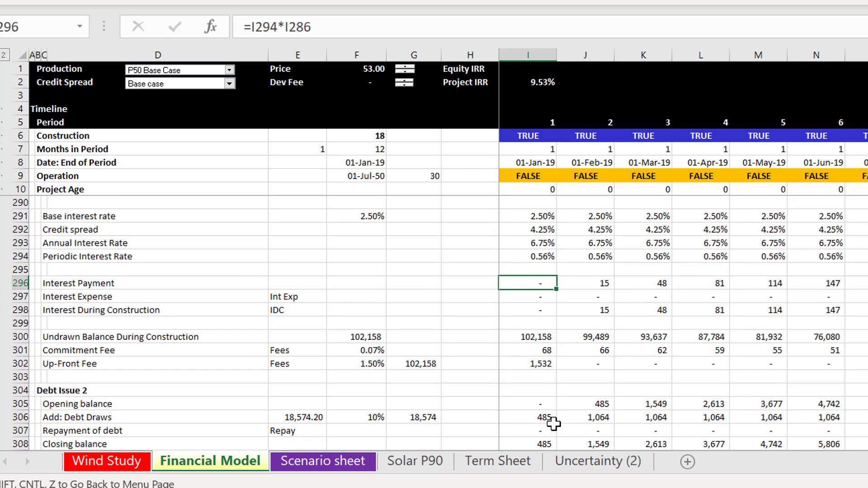
key(Down)
key(Down)
key(Down)
key(Down)
key(Down)
key(Down)
key(Down)
key(Down)
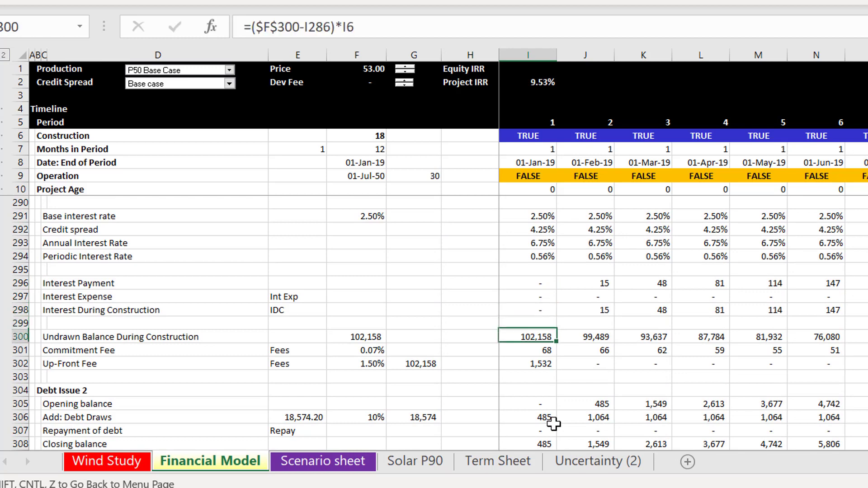
Move on to the Debt Issue 2 schedule and inspect its period 1 Closing balance and Opening balance formulas.
key(Down)
key(Down)
key(Down)
key(Down)
key(Down)
key(Down)
key(Down)
key(Down)
key(Down)
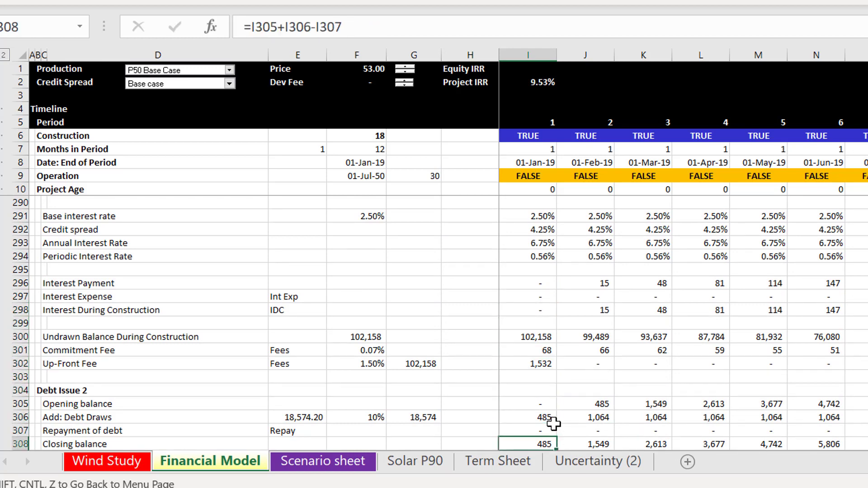
key(Up)
key(Up)
key(Up)
key(Up)
key(Up)
key(Up)
key(Up)
key(Up)
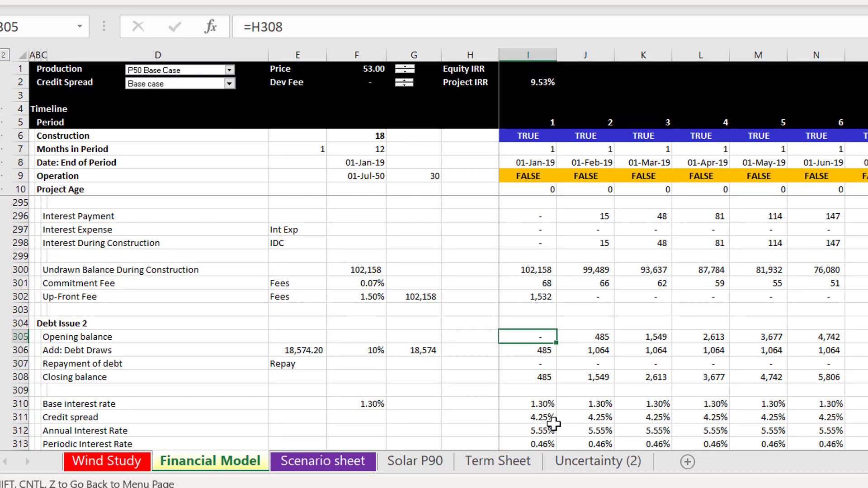
Inspect Debt Issue 2's Debt Draws formulas: the period 1 draw, the share in column F and the amount in column E.
key(Down)
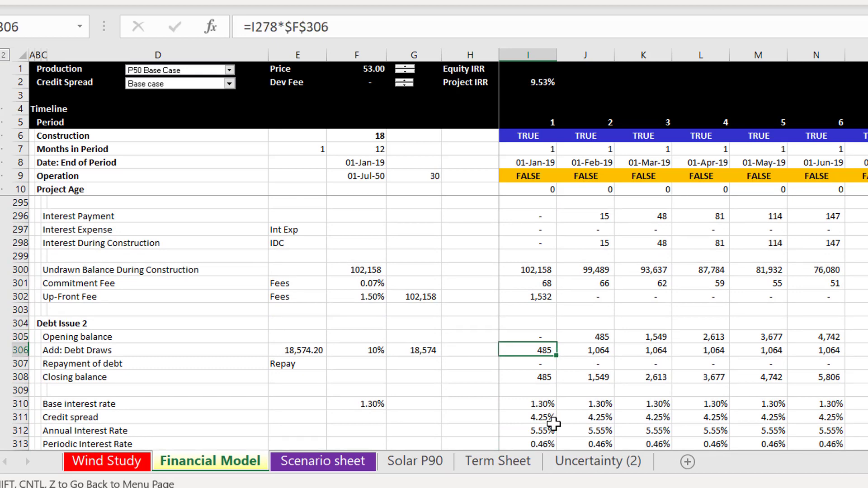
key(Left)
key(Left)
key(Left)
key(Left)
key(Right)
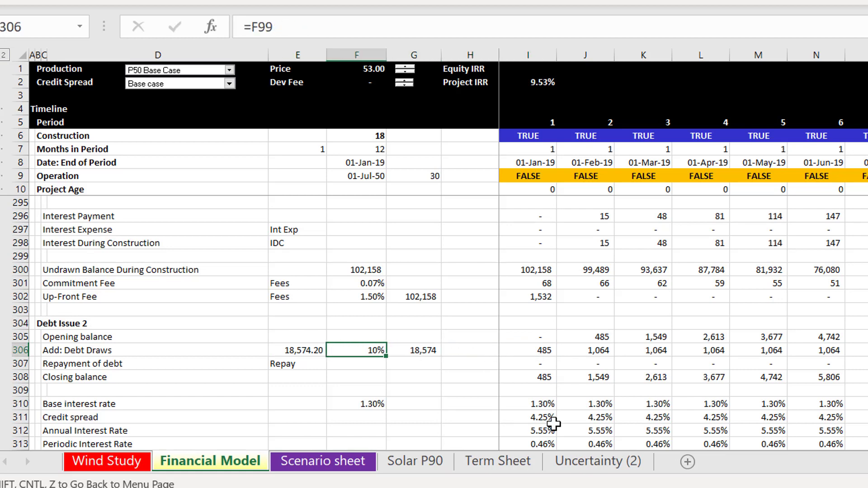
key(Left)
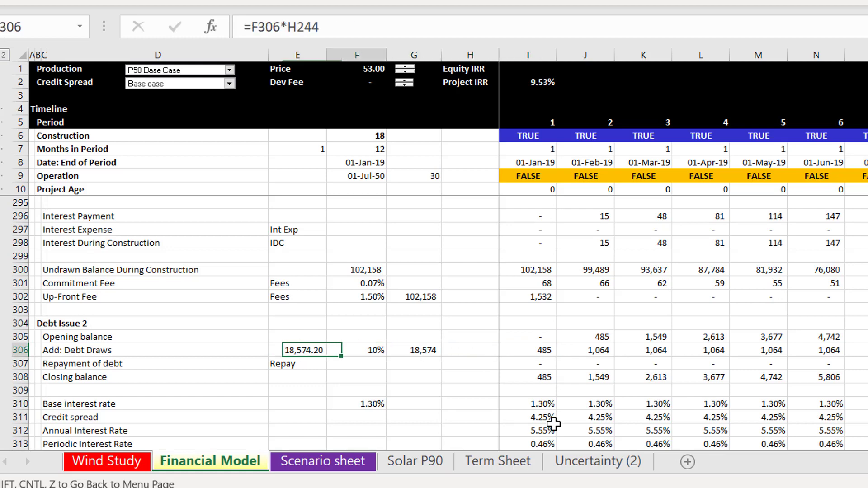
key(Right)
key(Right)
key(Right)
key(Right)
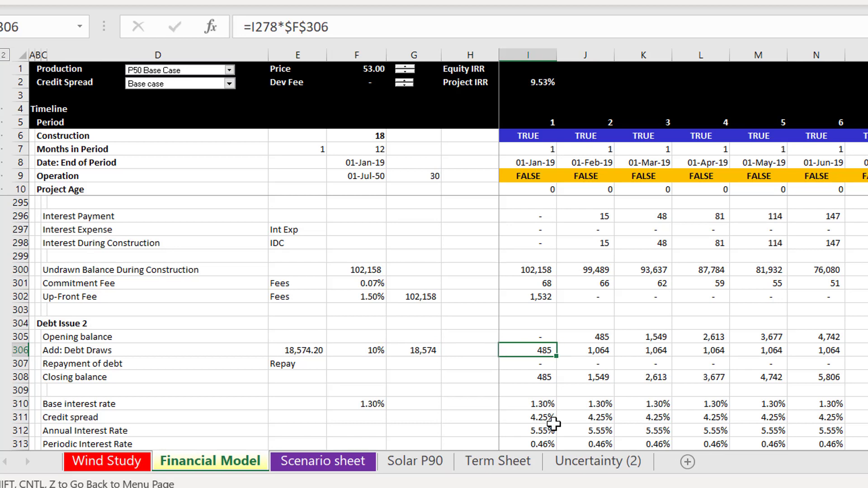
Look over the repayment, closing balance and base interest rate rows of Debt Issue 2.
key(Down)
key(Down)
key(Down)
key(Down)
key(Down)
key(Down)
key(Down)
key(Down)
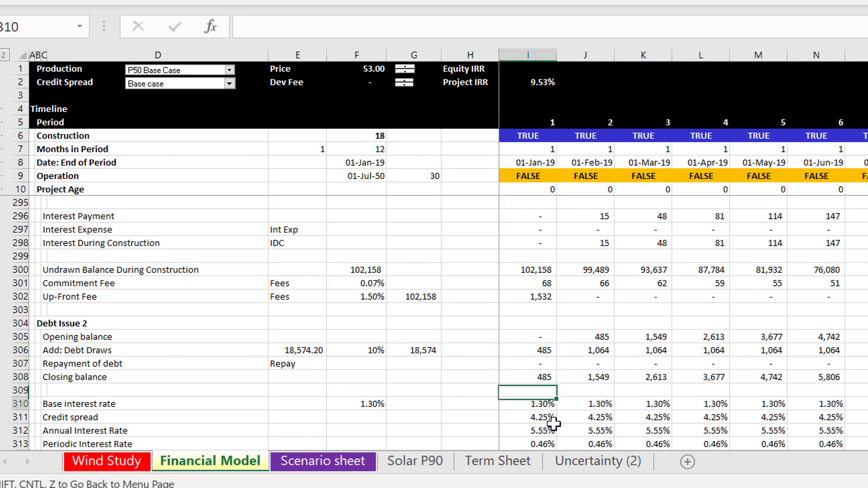
Look over Debt Issue 2's interest and undrawn balance rows and inspect the period 1 Commitment Fee formula.
key(Down)
key(Down)
key(Down)
key(Down)
key(Down)
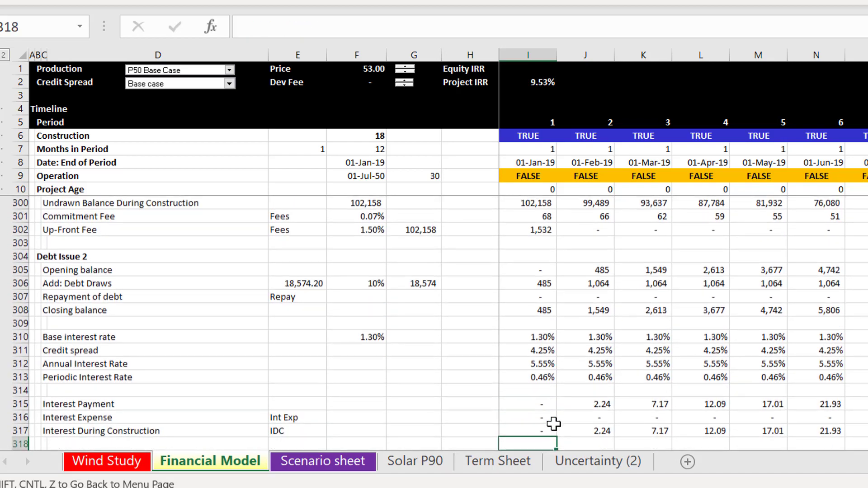
key(Down)
key(Down)
key(Down)
key(Down)
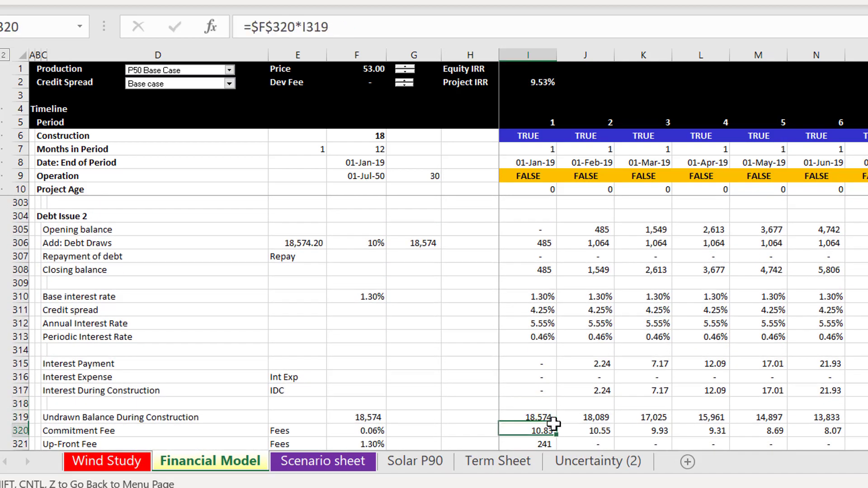
Move on to the Debt Issue 3 schedule and inspect its period 1 Repayment of debt formula.
key(Down)
key(Down)
key(Down)
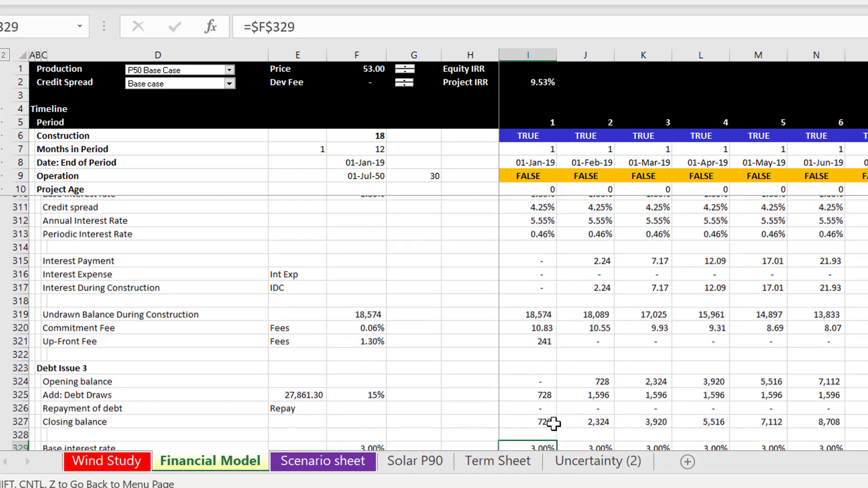
key(Up)
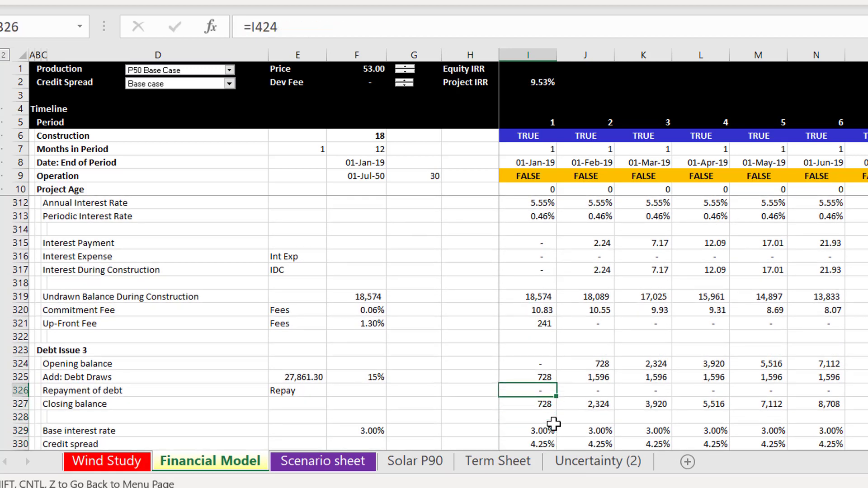
Look over Debt Issue 3's interest rate rows and inspect the period 1 Interest Payment formula.
key(Down)
key(Down)
key(Down)
key(Down)
key(Down)
key(Down)
key(Down)
key(Down)
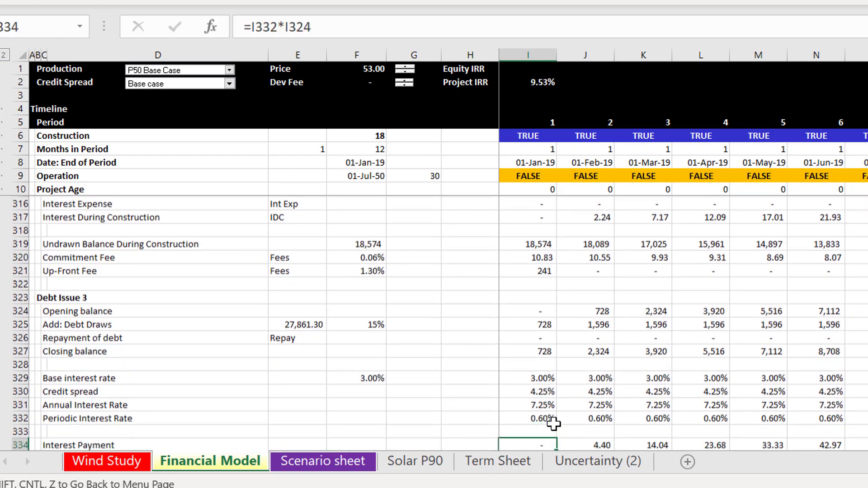
Examine Debt Issue 3's construction interest and undrawn balance rows down to the period 1 Commitment Fee formula.
key(Down)
key(Down)
key(Down)
key(Down)
key(Down)
key(Down)
key(Down)
key(Down)
key(Down)
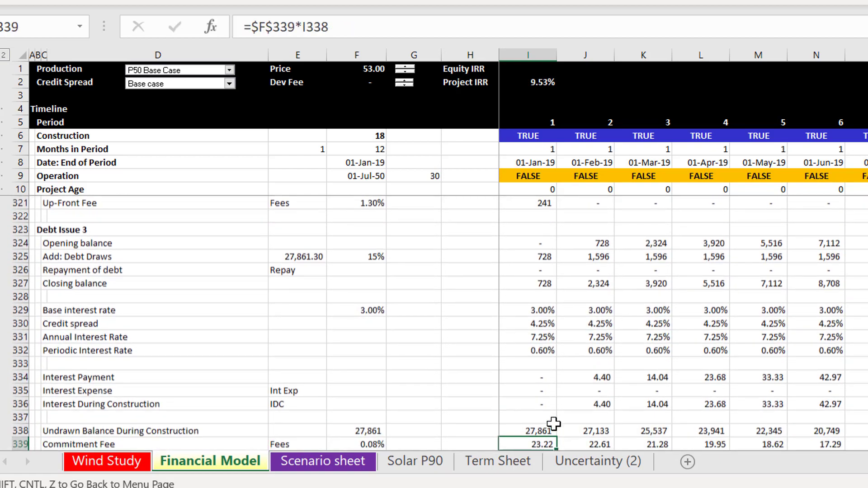
Move on to Debt Issue 4 and examine its balances and interest rates down to the period 1 Interest Payment formula.
key(Down)
key(Down)
key(Down)
key(Down)
key(Down)
key(Down)
key(Down)
key(Down)
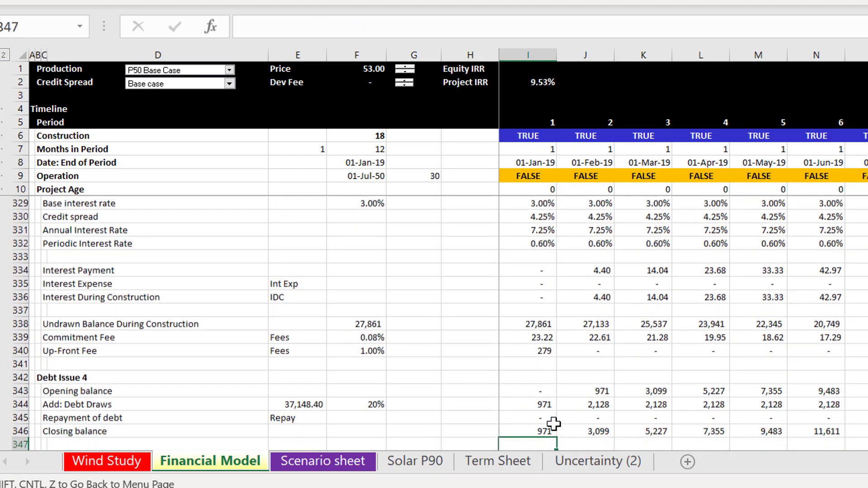
key(Down)
key(Down)
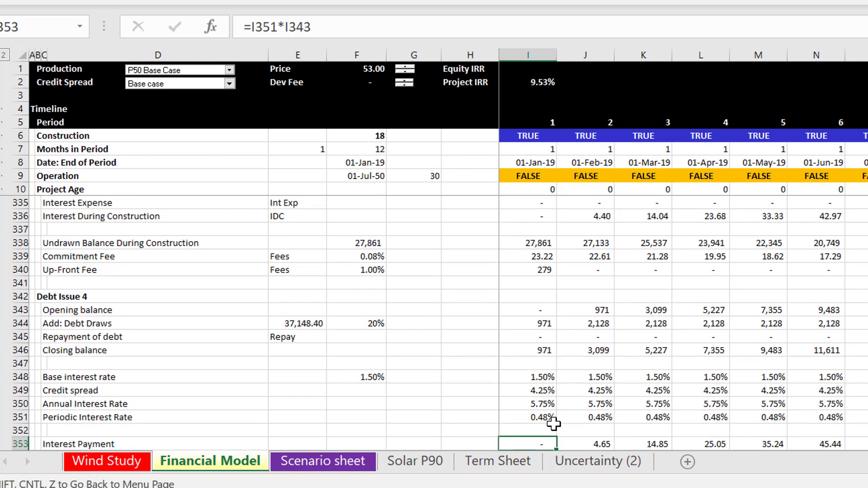
Look over Debt Issue 4's construction interest, undrawn balance and fee rows down to the Totals section.
key(Down)
key(Down)
key(Down)
key(Down)
key(Down)
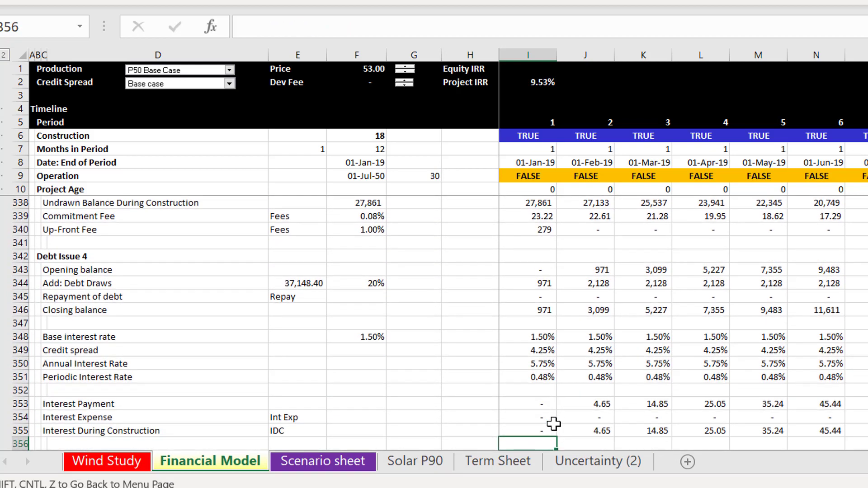
key(Down)
key(Down)
key(Down)
key(Down)
key(Down)
key(Down)
key(Down)
key(Down)
key(Down)
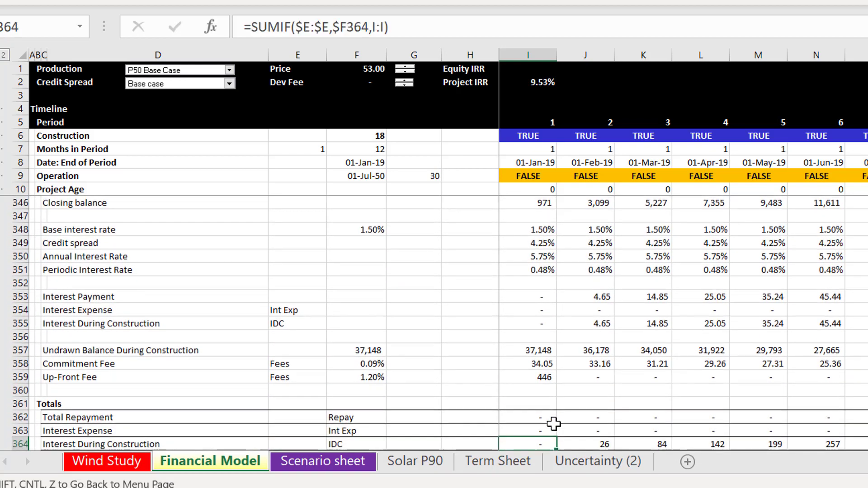
Look through the Totals section and inspect the period 1 Total Repayment SUMIF formula.
key(Down)
key(Down)
key(Down)
key(Up)
key(Up)
key(Up)
key(Up)
key(Up)
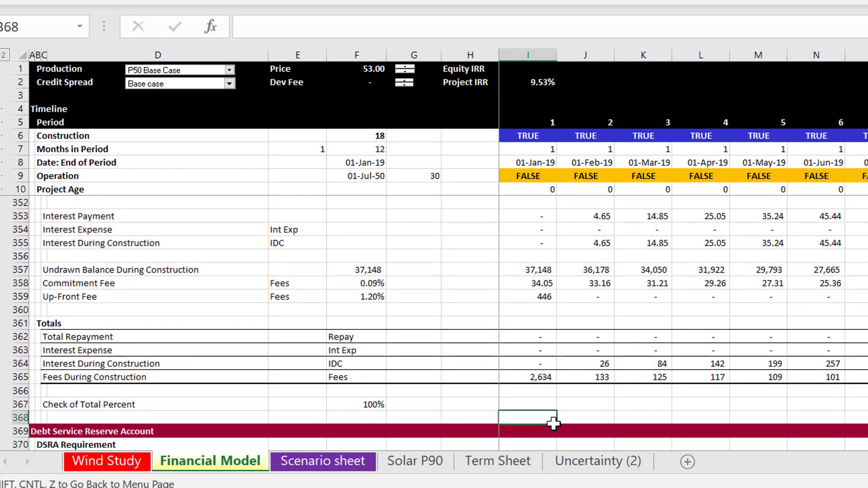
key(Up)
key(Up)
key(Up)
key(Up)
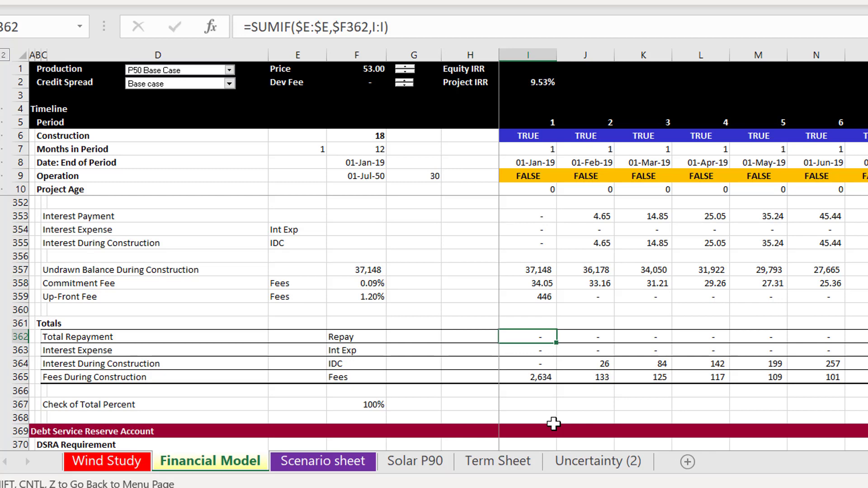
Inspect the period 1 totals formulas for Interest Expense, Interest During Construction and Fees During Construction.
key(Down)
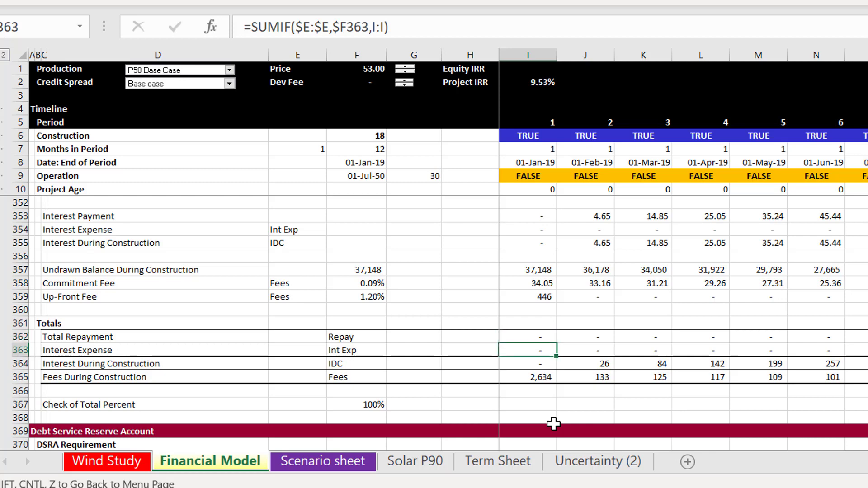
key(Down)
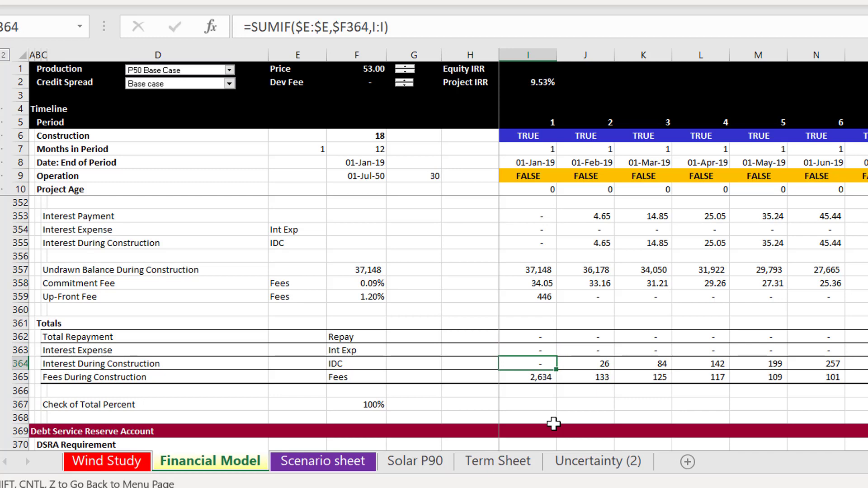
key(Down)
key(Down)
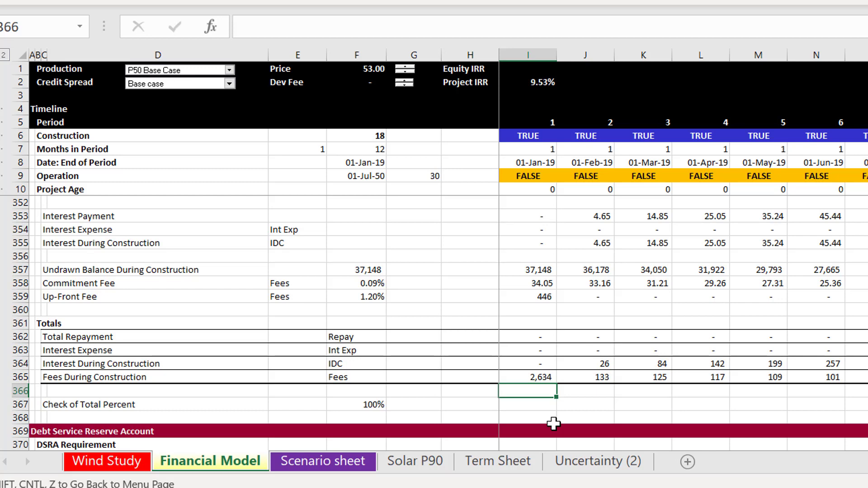
Move on past the total percent check to the Debt Service Reserve Account section and view its DSRA Requirement and DSRA Balance rows.
key(Down)
key(Down)
key(Down)
key(Down)
key(Down)
key(Down)
key(Down)
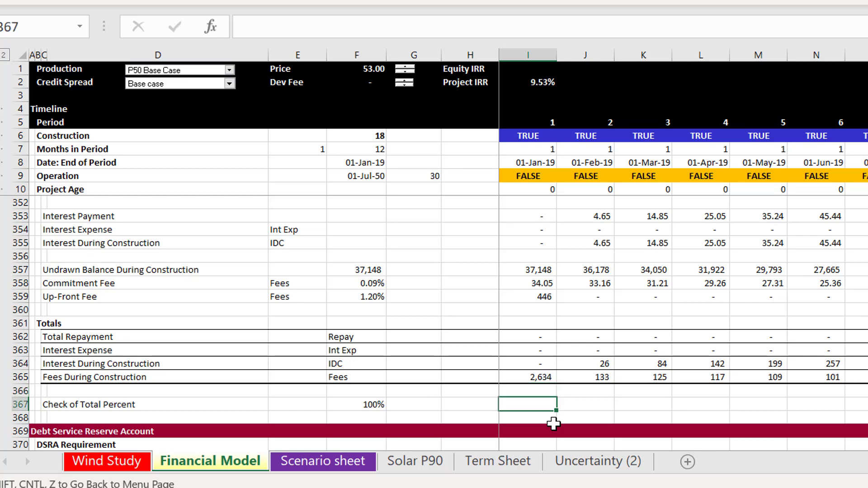
key(Down)
key(Down)
key(Down)
key(Down)
key(Down)
key(Down)
key(Down)
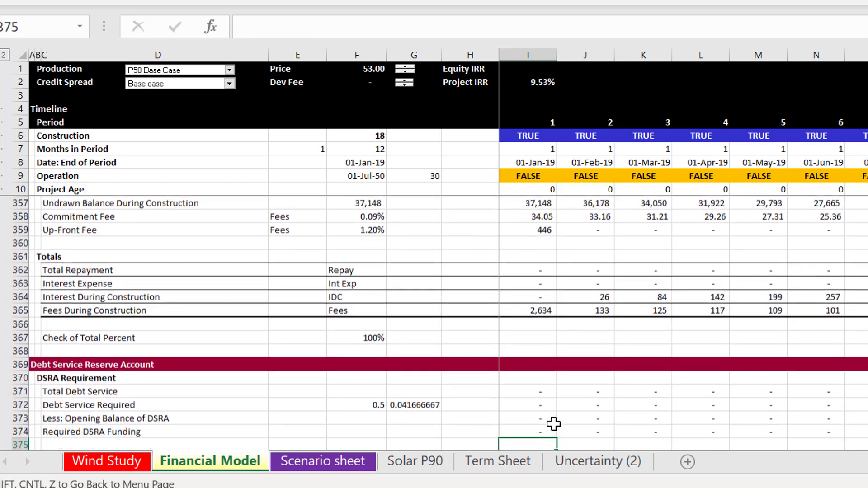
Scan the debt totals and DSRA rows across the construction periods and return to period 1.
key(Right)
key(Right)
key(Right)
key(Right)
key(Right)
key(Right)
key(Right)
key(Right)
key(Right)
key(Right)
key(Right)
key(Right)
key(Right)
key(Right)
key(Right)
key(Right)
key(Right)
key(Right)
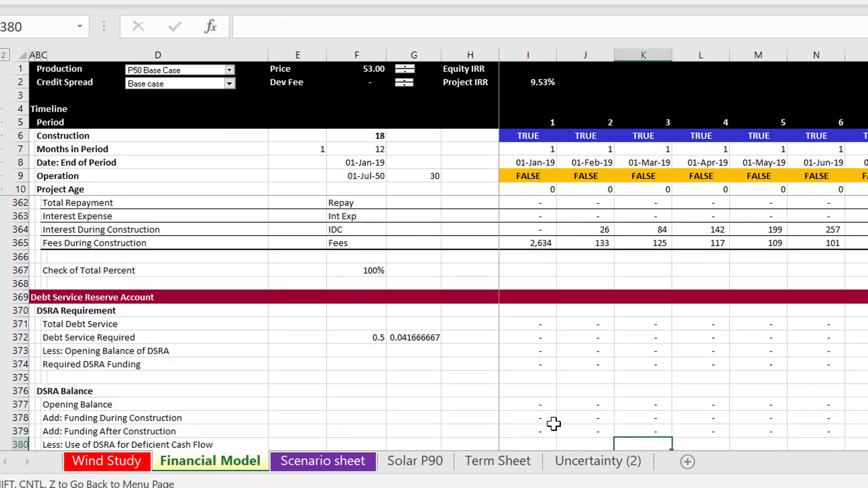
key(Left)
key(Left)
key(Left)
key(Left)
key(Left)
key(Left)
key(Left)
key(Left)
key(Left)
key(Left)
key(Left)
key(Left)
key(Left)
key(Left)
key(Left)
key(Left)
key(Left)
key(Left)
key(Left)
key(Left)
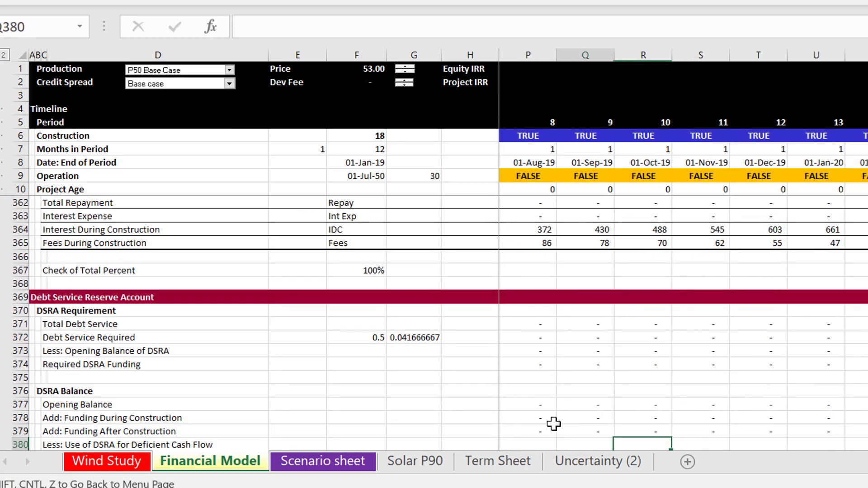
Examine the debt totals and DSRA rows around the changeover from construction to operation in periods 18 and 19.
key(Right)
key(Right)
key(Right)
key(Right)
key(Right)
key(Right)
key(Right)
key(Right)
key(Right)
key(Right)
key(Right)
key(Right)
key(Right)
key(Right)
key(Right)
key(Right)
key(Right)
key(Right)
key(Right)
key(Right)
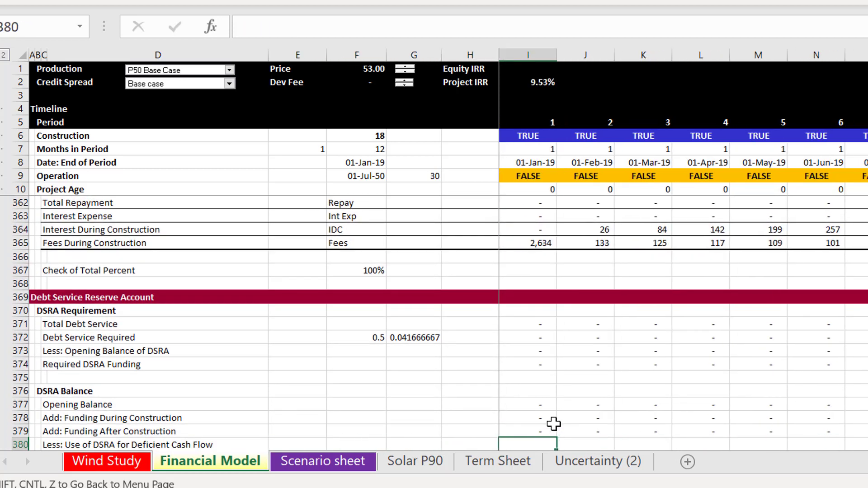
key(Right)
key(Right)
key(Right)
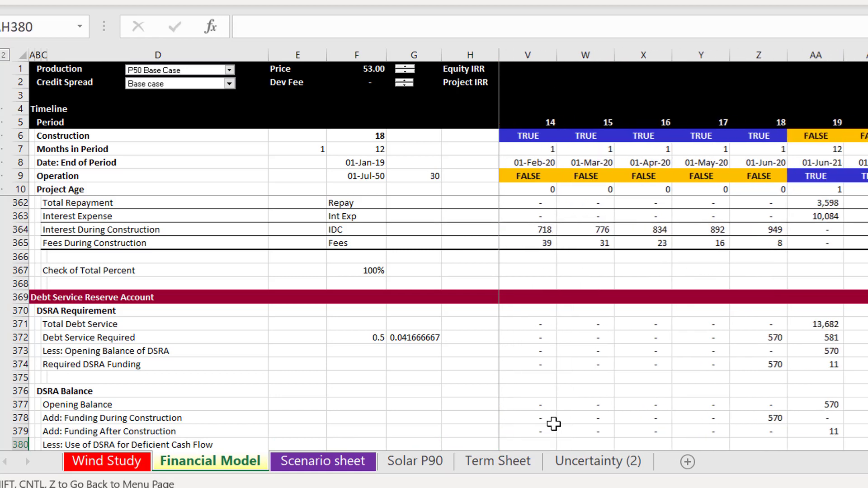
key(Left)
key(Left)
key(Left)
key(Left)
key(Left)
key(Left)
key(Left)
key(Left)
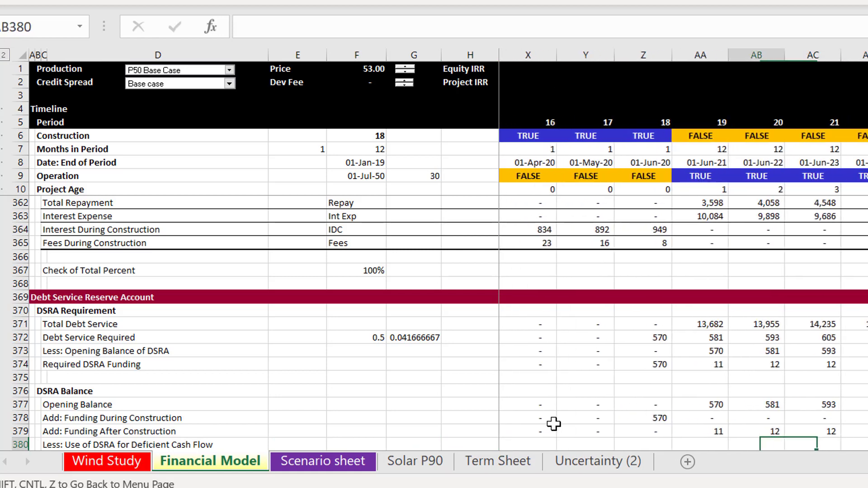
Compare the Debt Service Required formulas across periods 17 to 20, finishing on period 18.
key(Up)
key(Up)
key(Up)
key(Up)
key(Up)
key(Up)
key(Up)
key(Up)
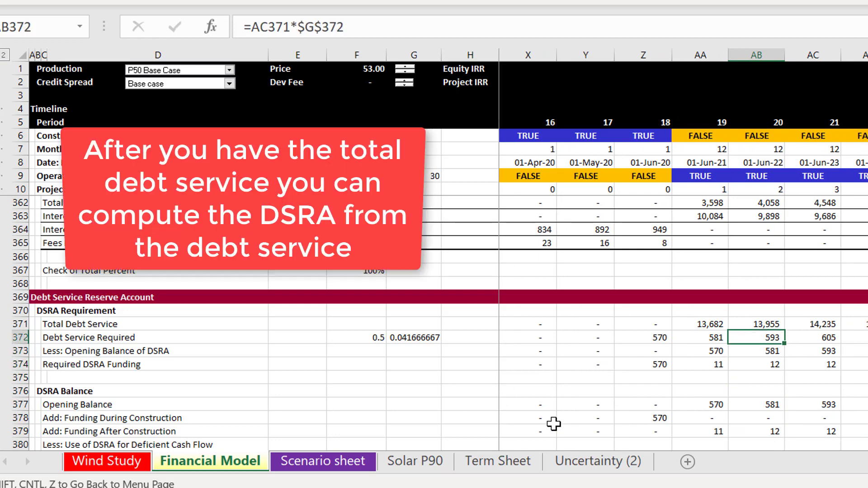
key(Left)
key(Left)
key(Left)
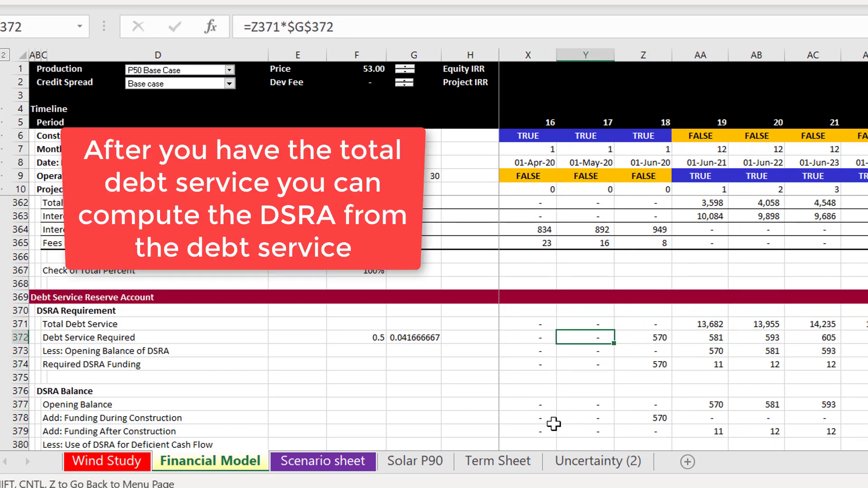
key(Right)
key(Right)
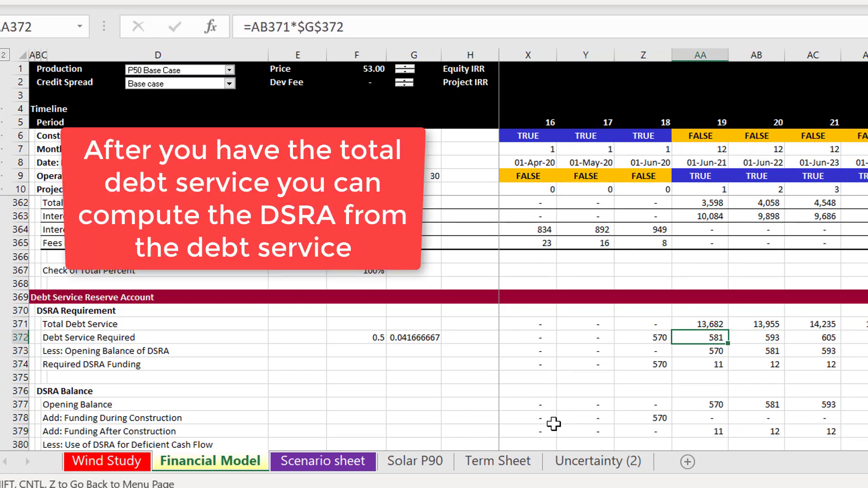
key(Left)
key(Up)
key(Down)
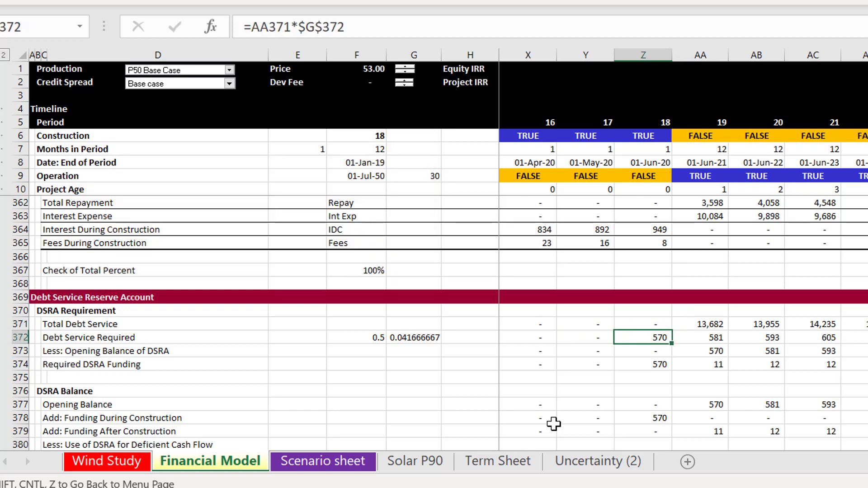
Trace the period 18 Total Debt Service formula back to the Total Repayment row in the debt totals.
key(Up)
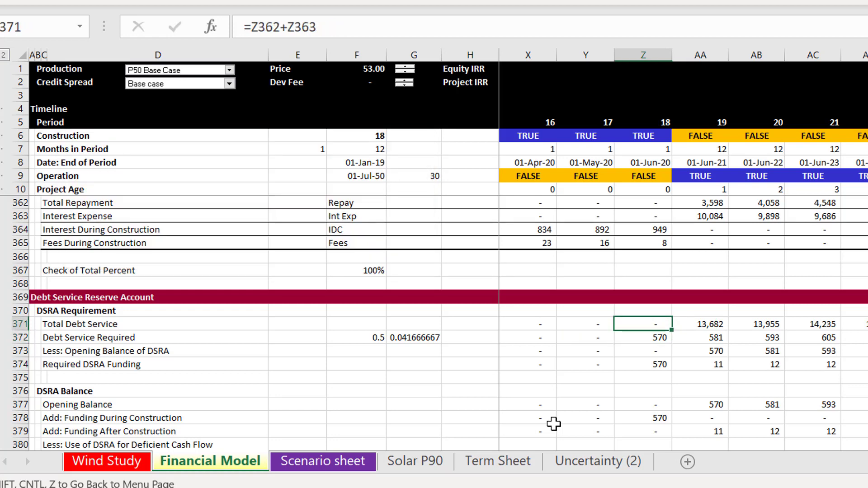
key(Up)
key(Up)
key(Up)
key(Up)
key(Up)
key(Up)
key(Up)
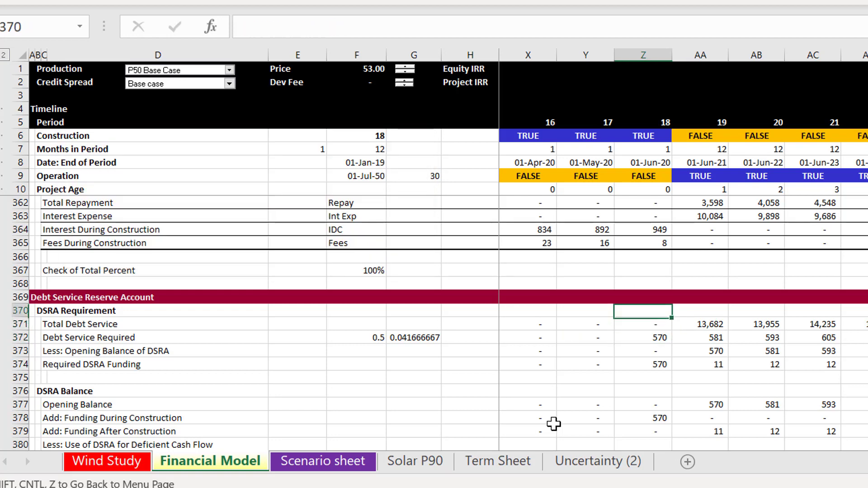
key(Up)
key(Up)
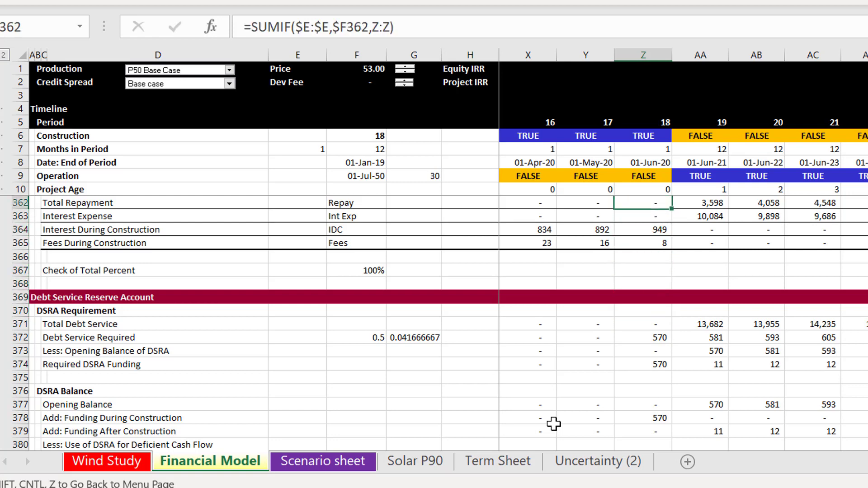
Compare the period 18 Total Debt Service and Debt Service Required formulas, and check Debt Service Required in period 16.
key(Down)
key(Down)
key(Down)
key(Down)
key(Down)
key(Down)
key(Down)
key(Down)
key(Down)
key(Down)
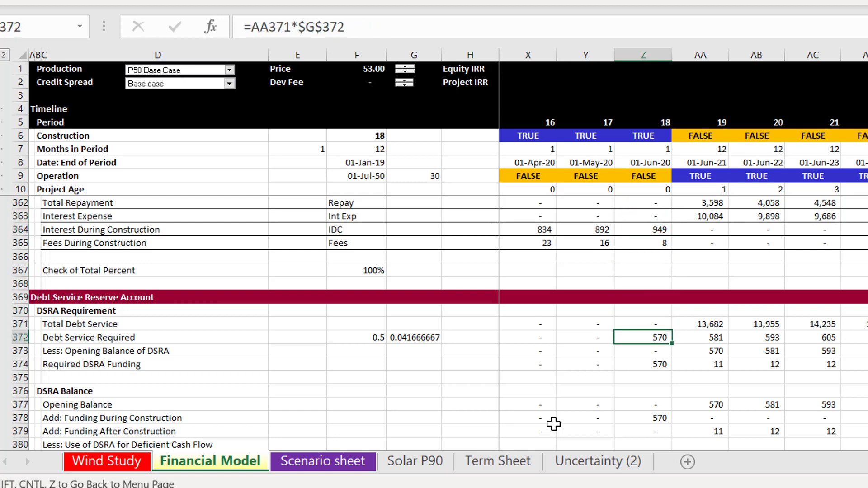
key(Up)
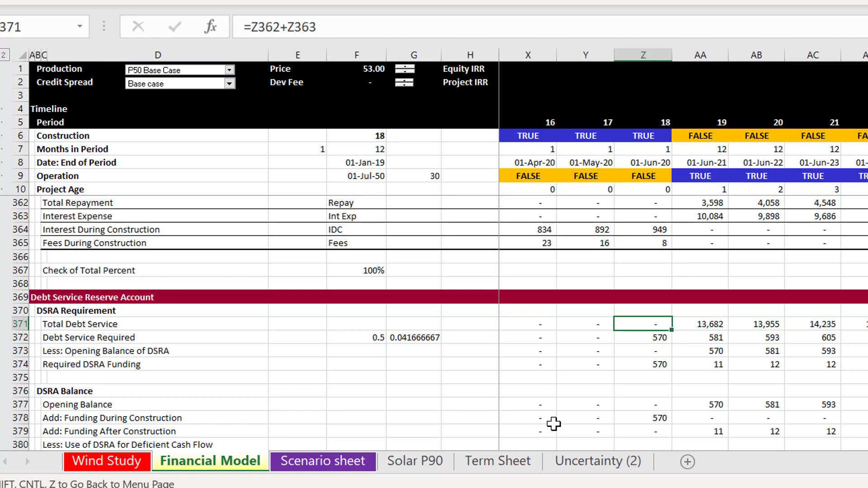
key(Down)
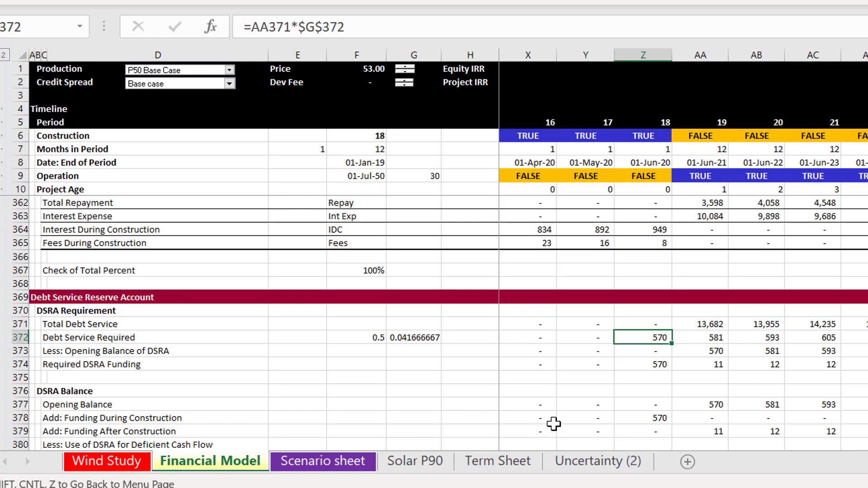
key(Up)
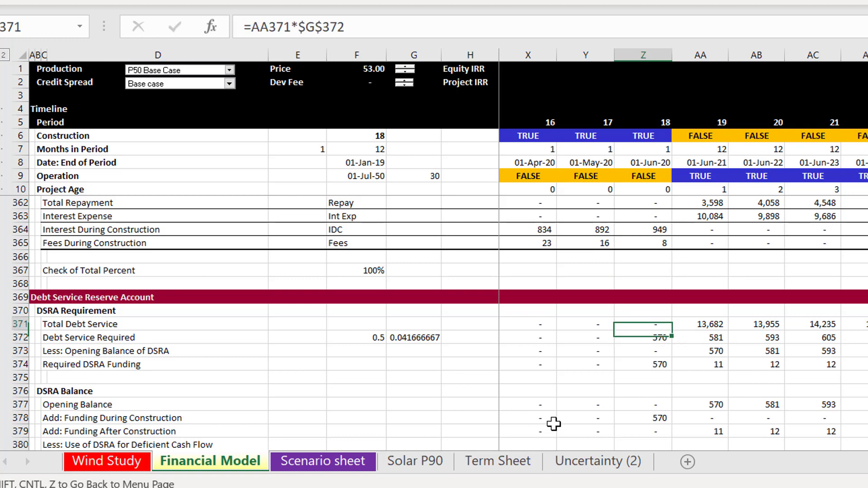
key(Down)
key(Left)
key(Left)
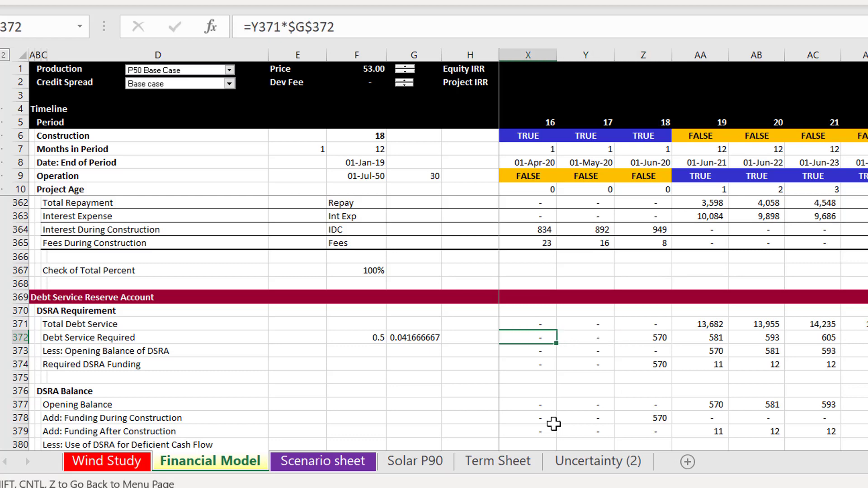
Change the Debt Service Required factor in G372 to =F372, linking it directly to the reserve fraction.
click(412, 336)
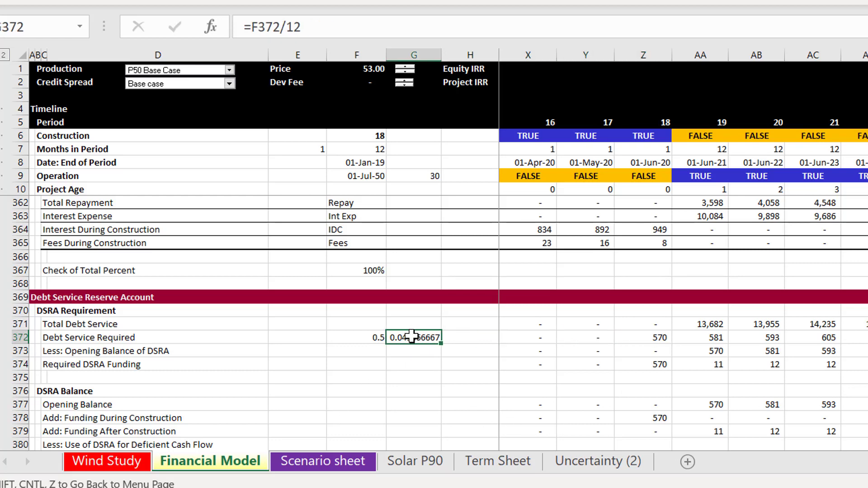
text(=)
key(Left)
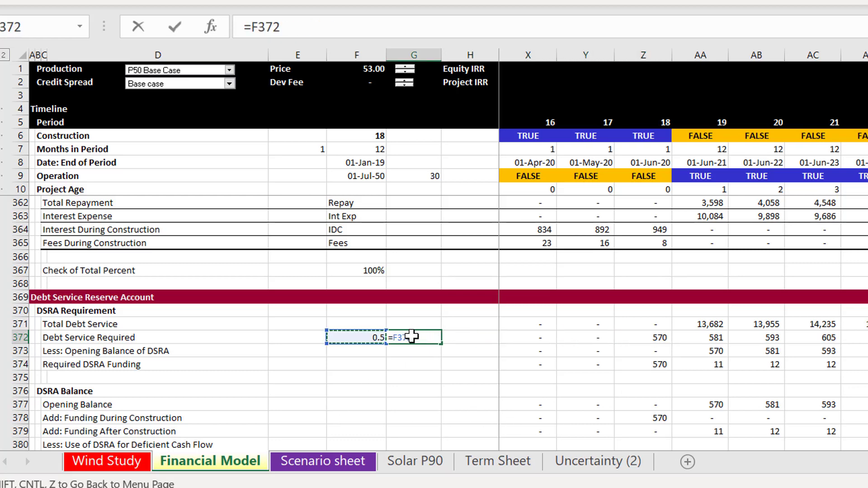
key(Return)
key(Up)
Check the Debt Service Required row across the construction periods and into operation, finishing on period 18.
key(Right)
key(Right)
key(Right)
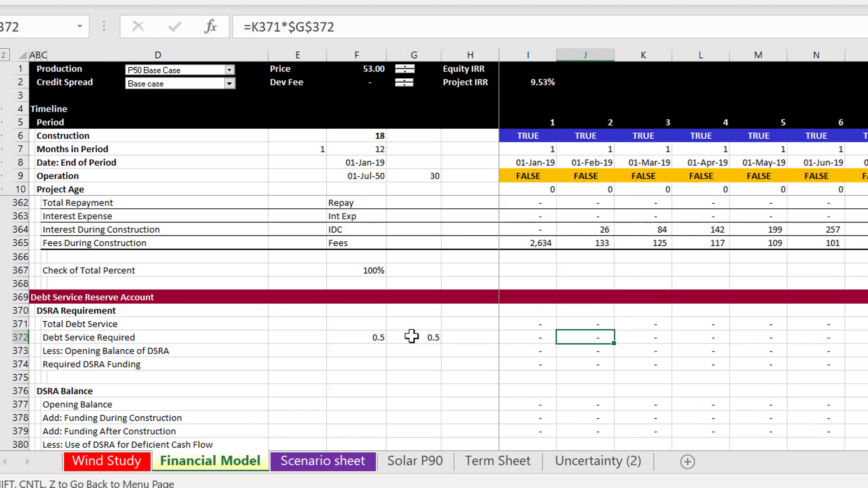
key(Right)
key(Right)
key(Right)
key(Right)
key(Right)
key(Right)
key(Right)
key(Right)
key(Right)
key(Right)
key(Right)
key(Right)
key(Right)
key(Right)
key(Right)
key(Right)
key(Right)
key(Right)
key(Right)
key(Right)
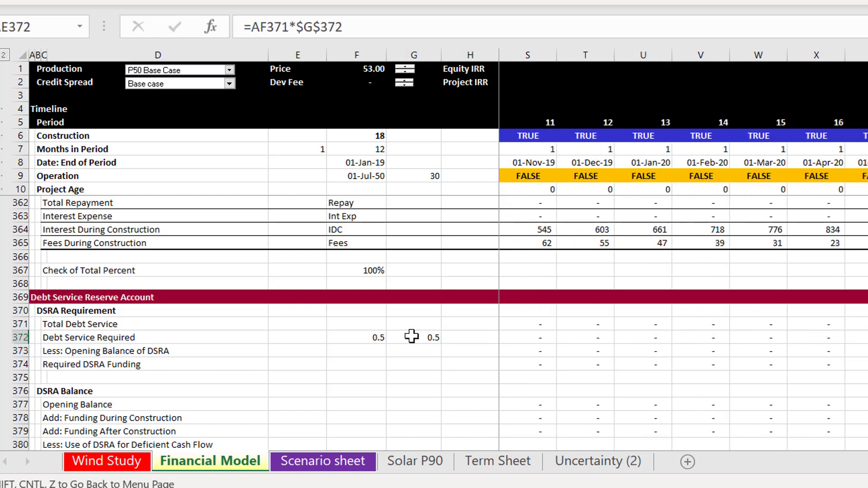
key(Left)
key(Left)
key(Left)
key(Left)
key(Left)
key(Left)
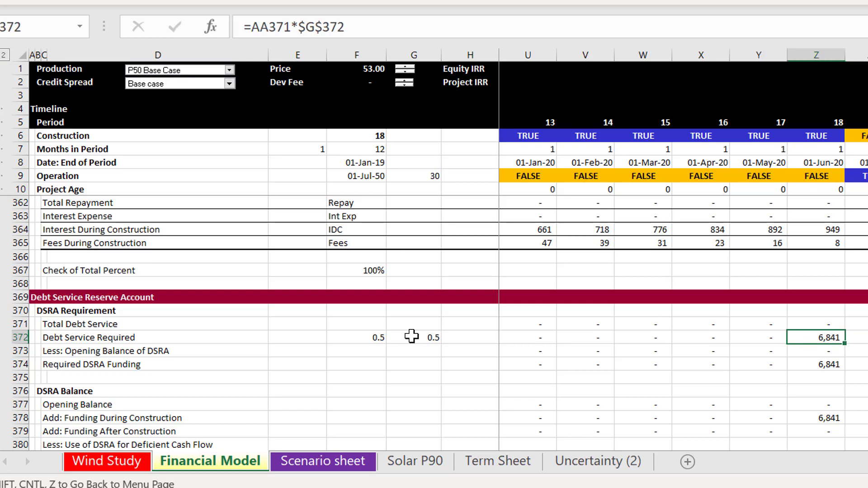
Inspect which cells the period 18 Debt Service Required formula uses and compare it with the Total Debt Service formula.
key(Up)
key(Down)
key(F2)
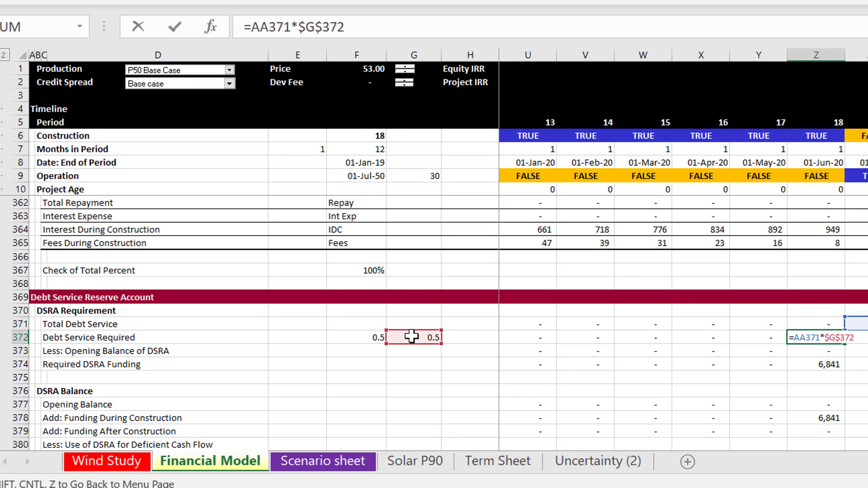
key(Escape)
key(Down)
key(Up)
key(Up)
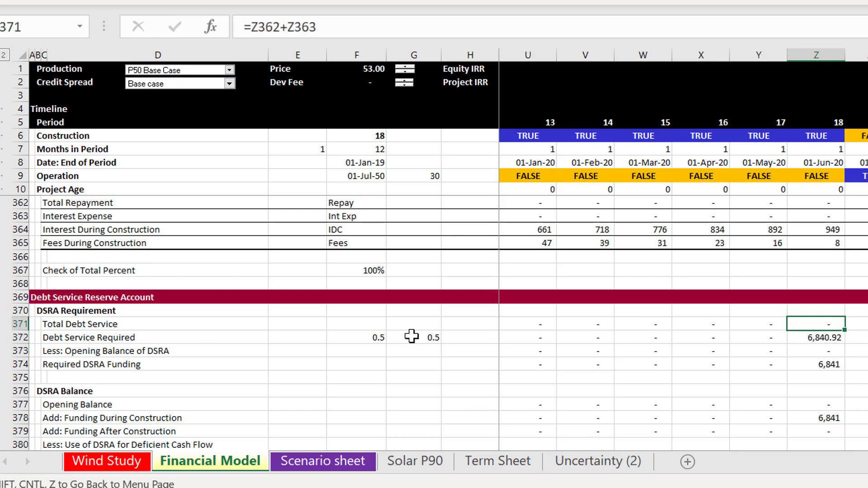
key(Down)
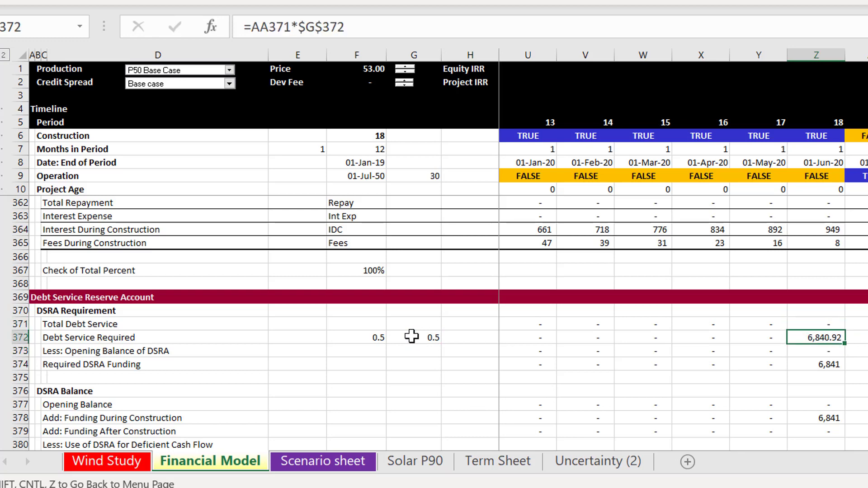
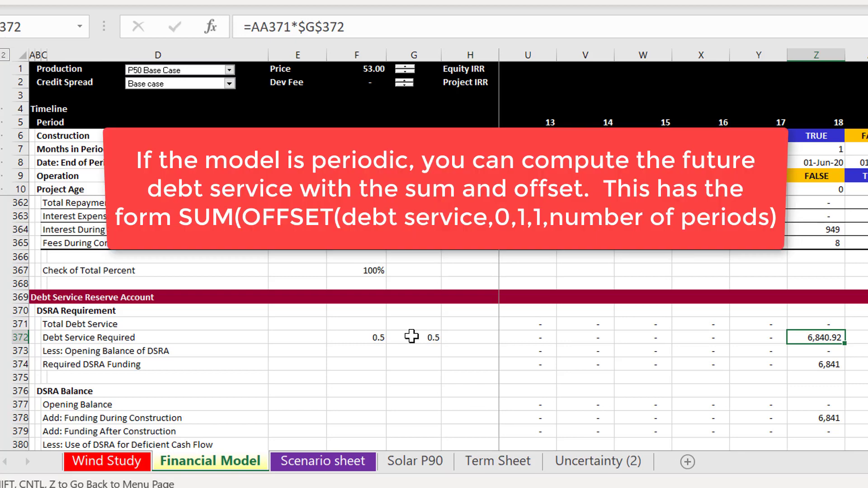
Examine the period 18 formulas of the DSRA balance, from its opening balance through funding to its closing balance.
key(Down)
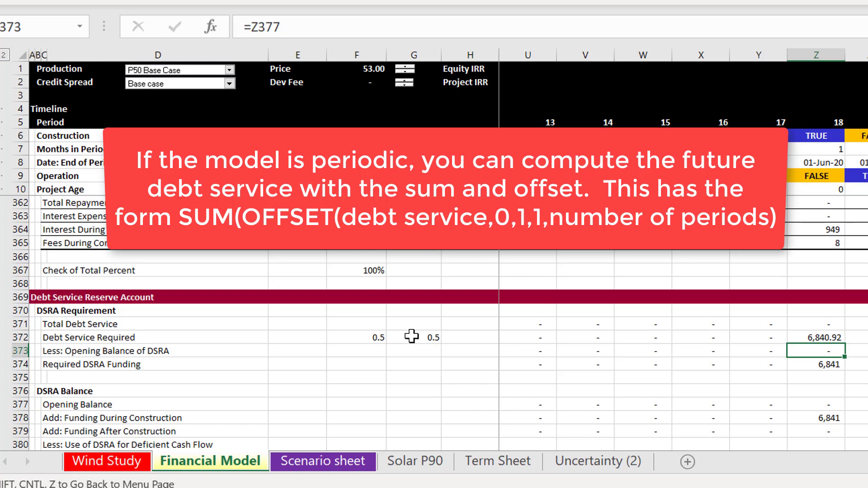
key(Down)
key(Down)
key(Down)
key(Down)
key(Down)
key(Down)
key(Down)
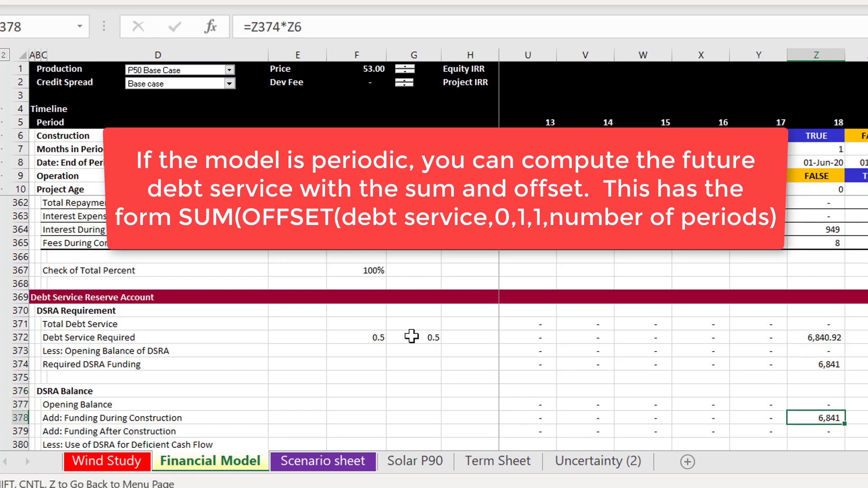
key(Down)
key(Down)
key(Down)
key(Up)
key(Up)
key(Up)
key(Up)
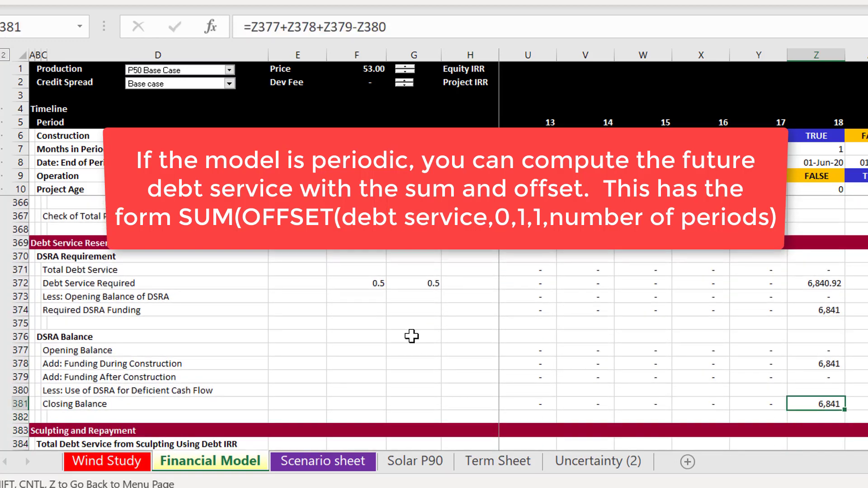
key(Up)
key(Up)
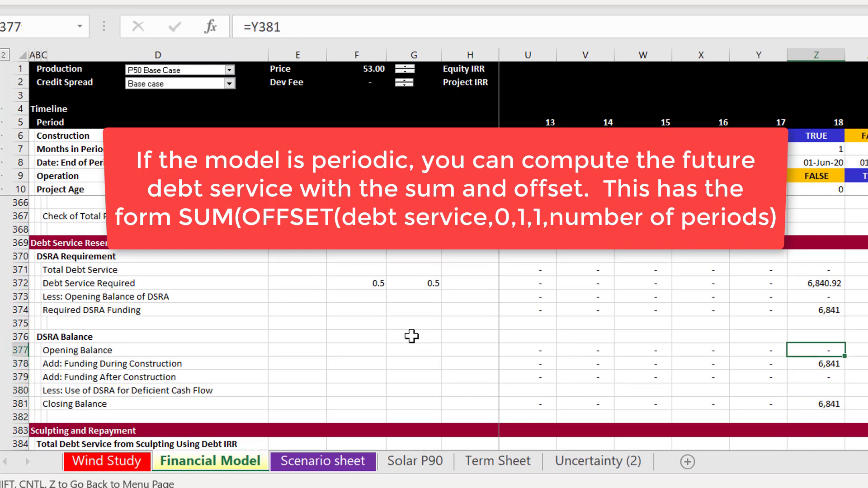
key(Up)
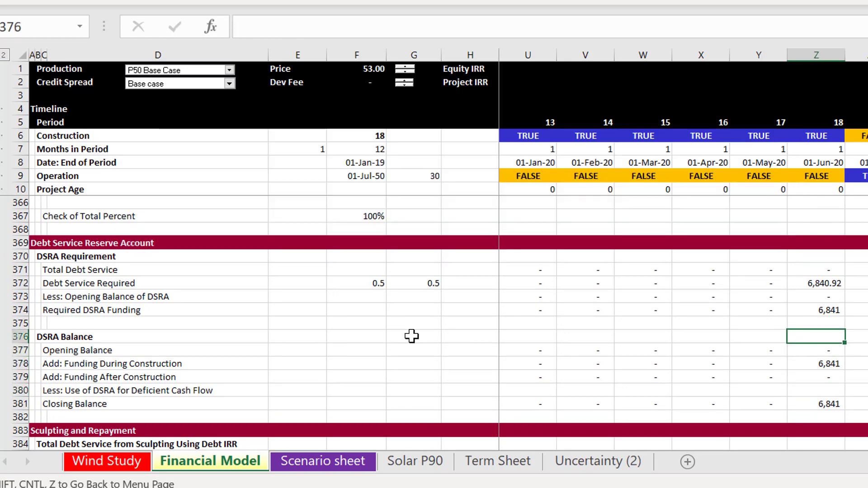
Trace the period 18 DSRA requirement from Total Debt Service through Debt Service Required to Required DSRA Funding.
key(Up)
key(Up)
key(Up)
key(Up)
key(Up)
key(Down)
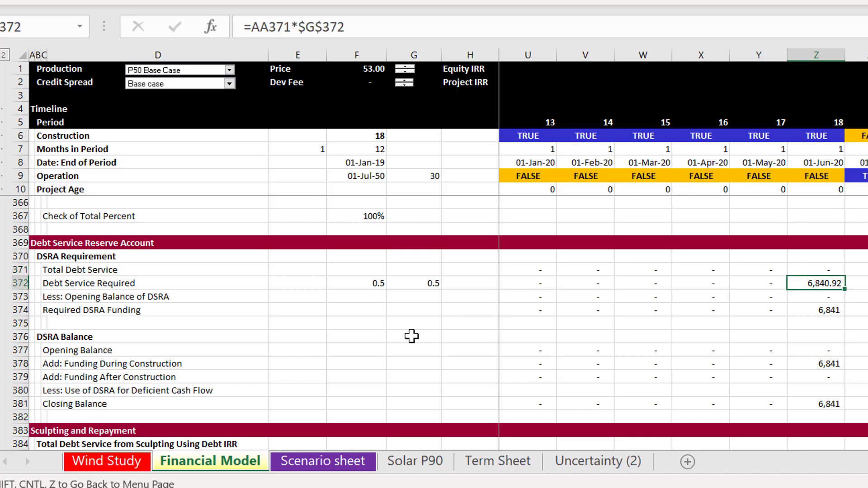
key(Down)
key(Down)
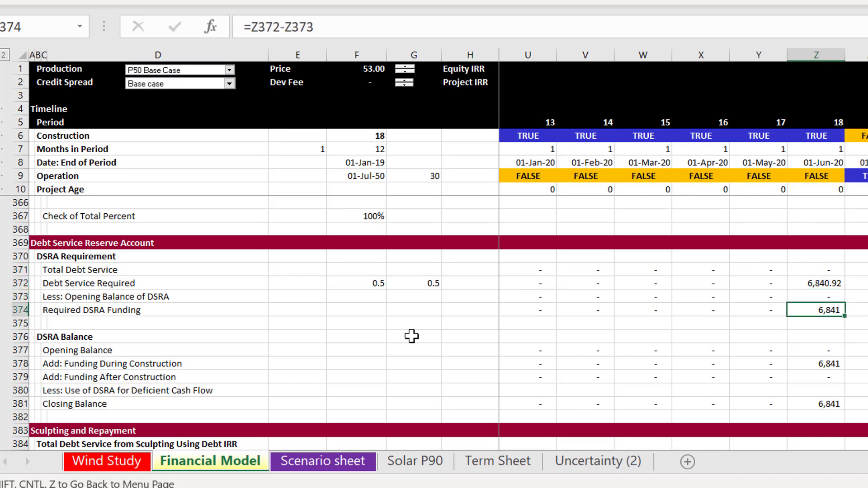
Examine the period 19 Required DSRA Funding and the Total Debt Service of the first operating periods.
key(Right)
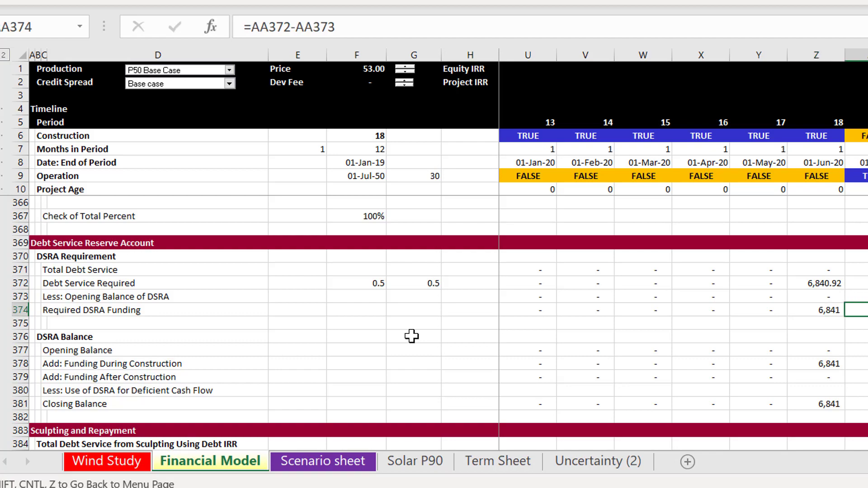
key(Left)
key(Left)
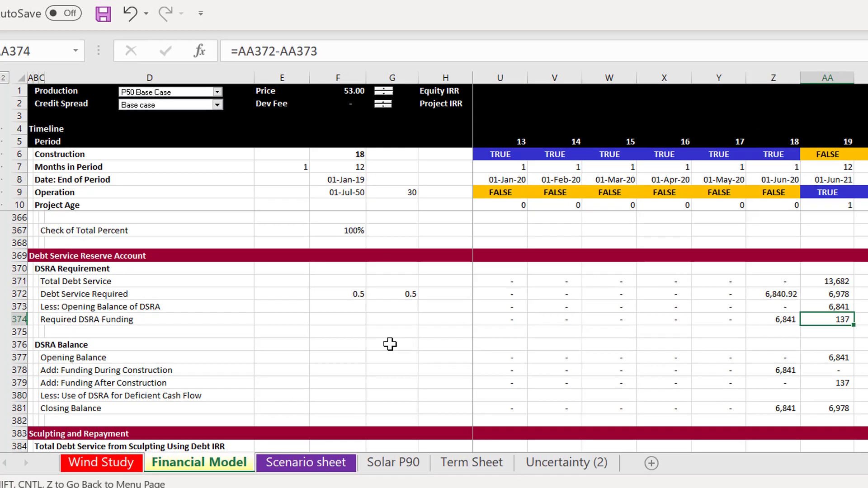
key(Up)
key(Up)
key(Up)
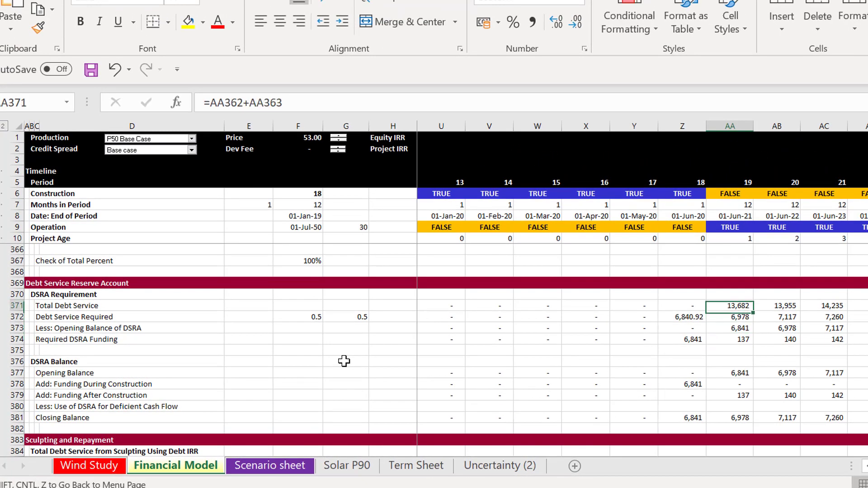
key(Right)
key(Right)
key(Right)
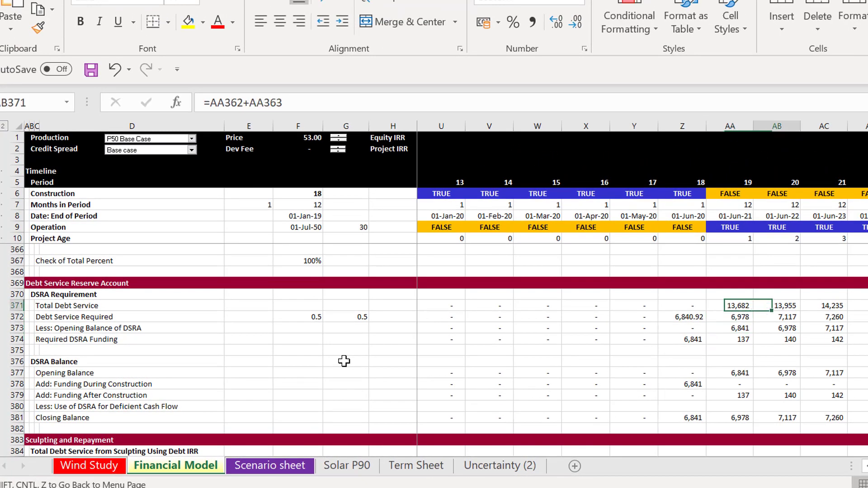
Compare Required DSRA Funding across periods 18 to 21, at the end of construction and during early operation.
key(Down)
key(Down)
key(Down)
key(Left)
key(Left)
key(Left)
key(Left)
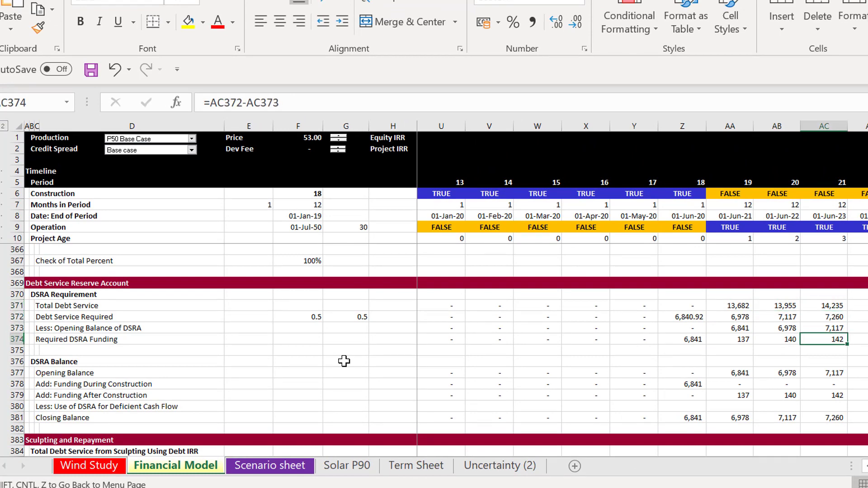
key(Right)
key(Right)
key(Left)
key(Left)
key(Left)
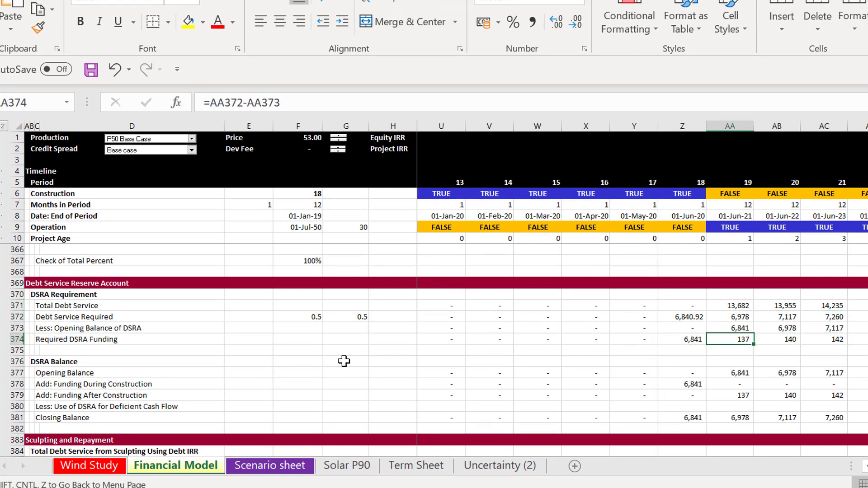
key(Right)
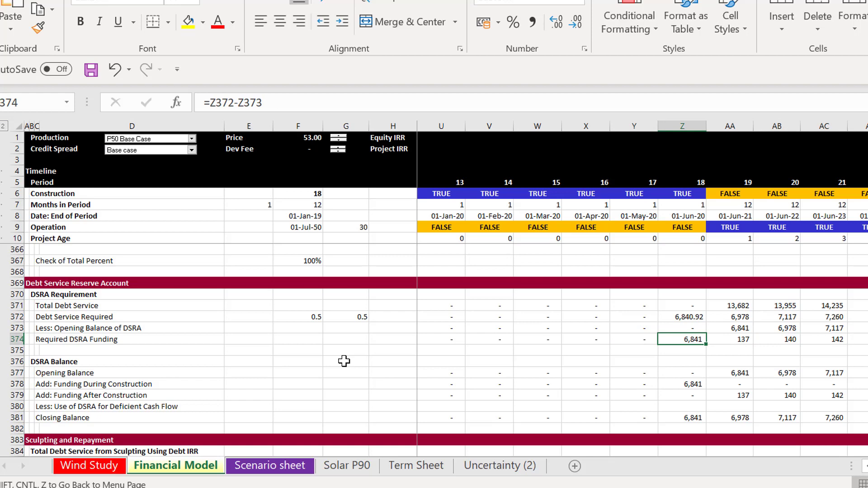
Follow the period 18 column from Required DSRA Funding through Funding During Construction down to the Debt repayment period row.
key(Down)
key(Down)
key(Down)
key(Down)
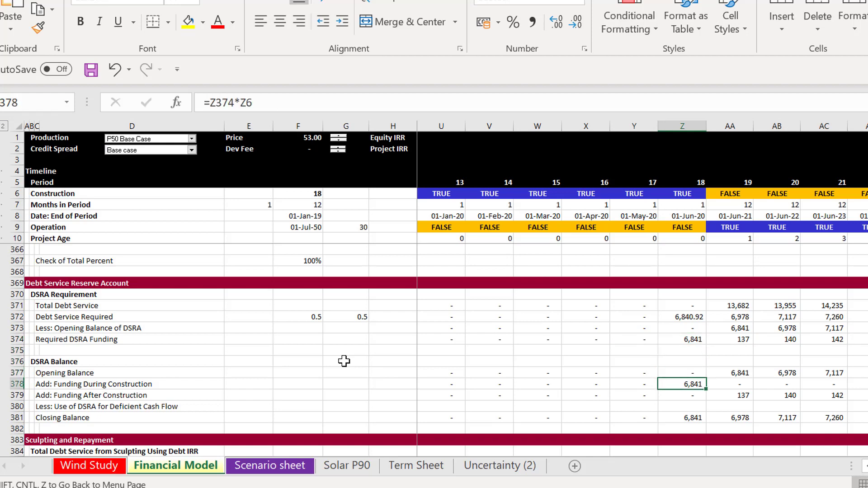
key(Down)
key(Down)
key(Down)
key(Down)
key(Down)
key(Down)
key(Down)
key(Down)
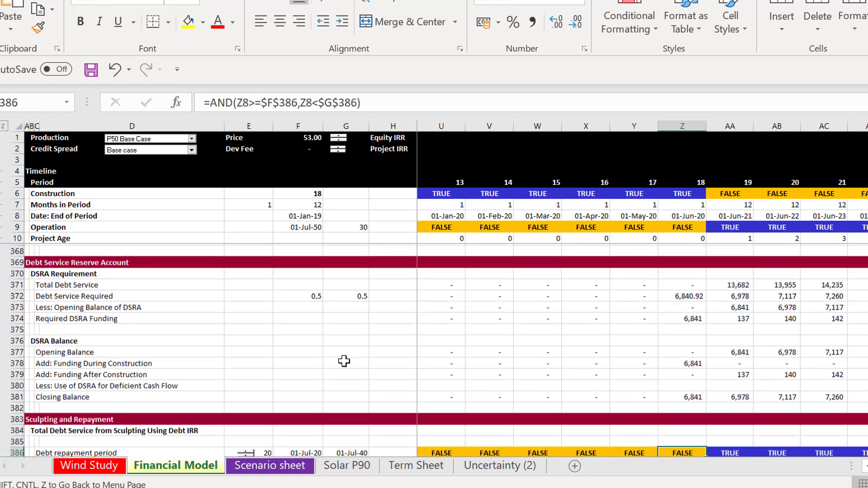
Compare the period 18 formulas for Funding During Construction and Funding After Construction in the DSRA balance.
key(Up)
key(Up)
key(Up)
key(Up)
key(Up)
key(Up)
key(Up)
key(Up)
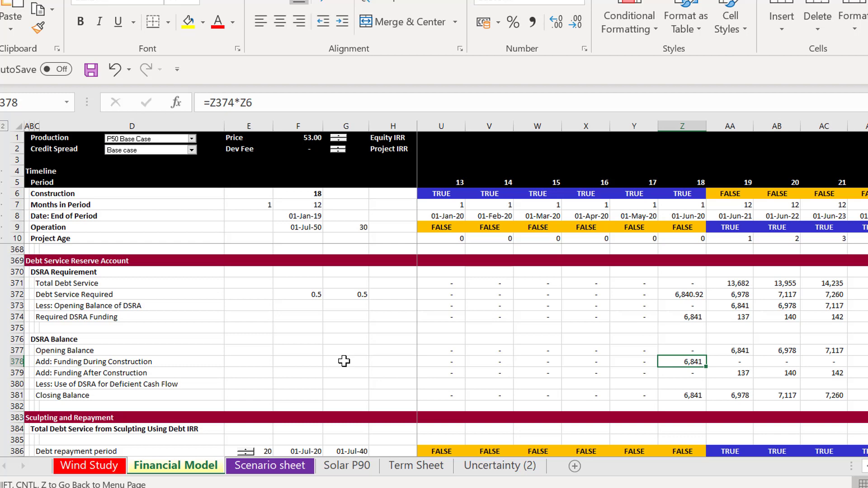
key(Down)
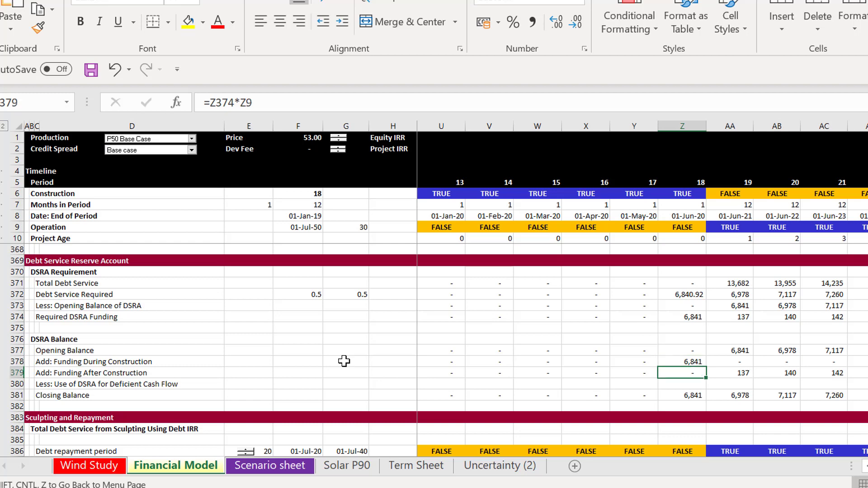
key(Up)
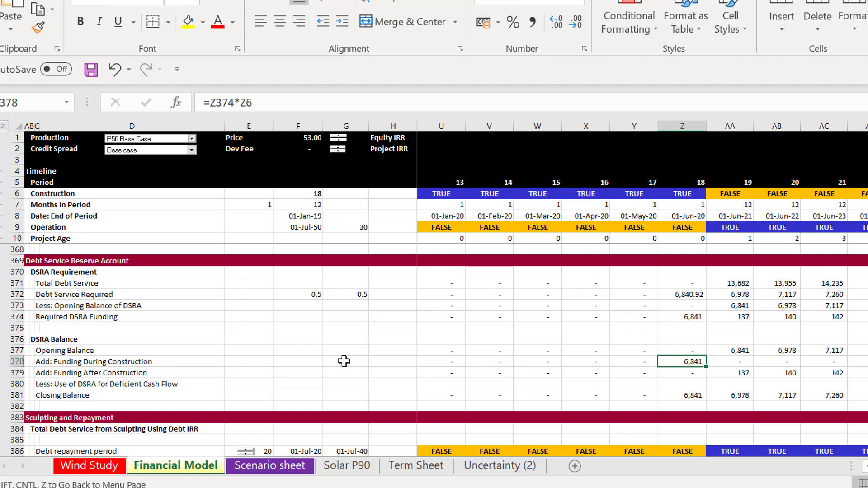
Look back above the debt schedules at the sources of funds, pro-rata funding and remaining funding needs for period 18.
key(Page_Up)
key(Page_Up)
key(Page_Up)
key(Page_Up)
key(Page_Up)
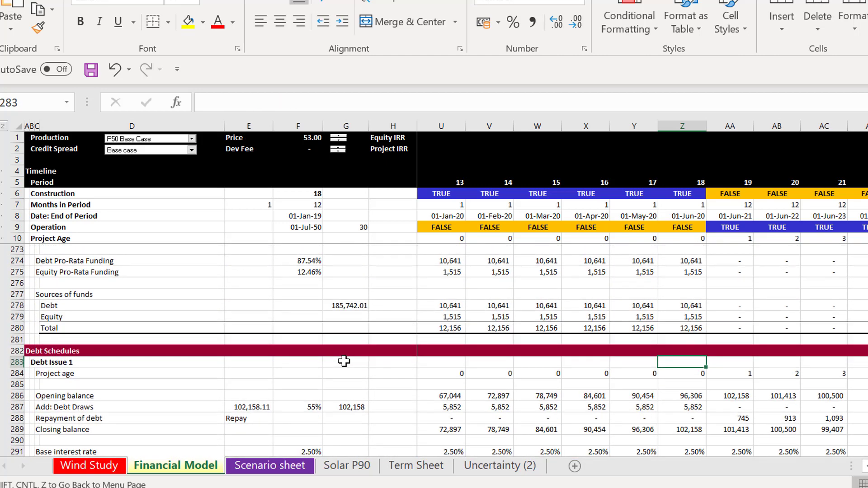
key(Up)
key(Up)
key(Up)
key(Up)
key(Up)
key(Up)
key(Up)
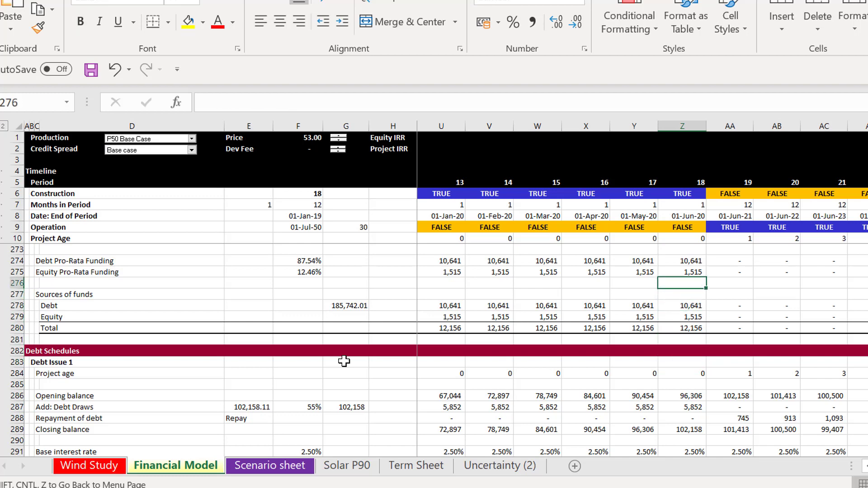
key(Up)
key(Up)
key(Up)
key(Up)
key(Up)
key(Up)
key(Up)
key(Up)
key(Up)
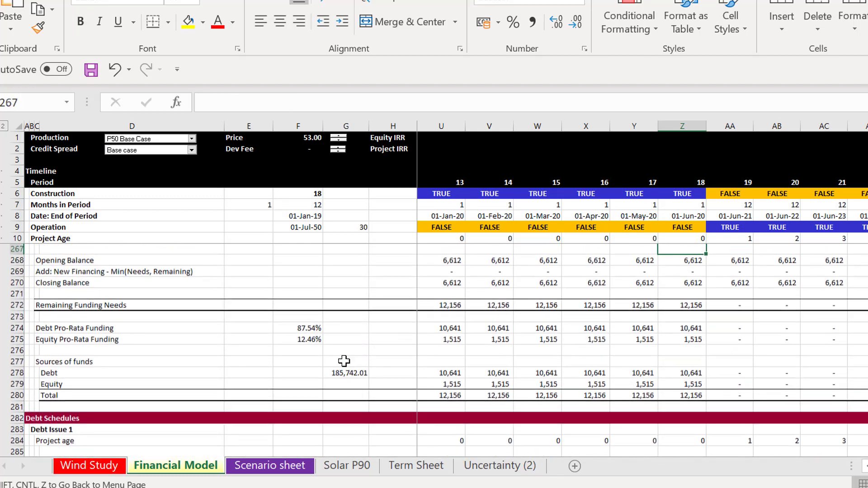
Examine the Equity Up-Front block and the uses of funds rows, including IDC, Up-front fees and DSRA, in Funding During Construction.
key(Up)
key(Up)
key(Up)
key(Up)
key(Up)
key(Up)
key(Up)
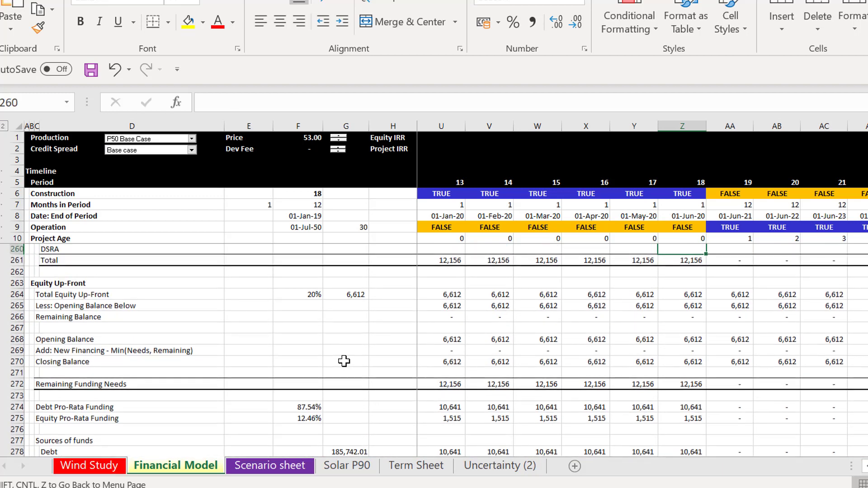
key(Up)
key(Up)
key(Up)
key(Up)
key(Up)
key(Up)
key(Up)
key(Up)
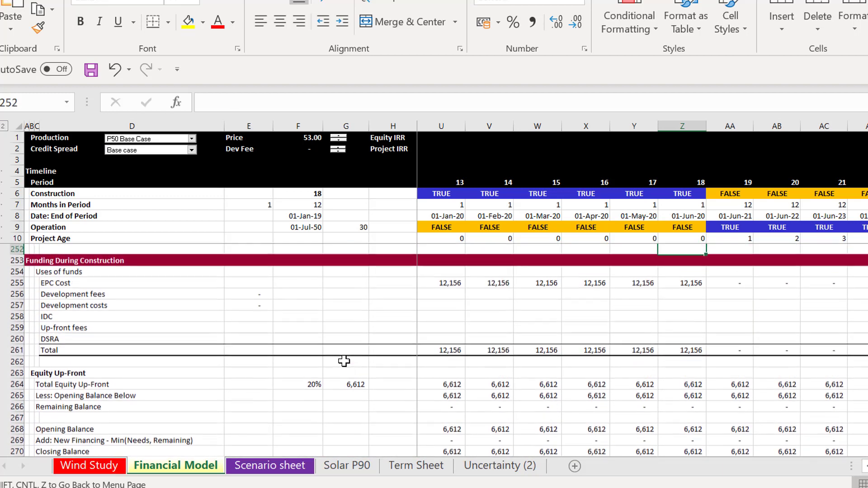
key(Down)
key(Down)
key(Down)
key(Down)
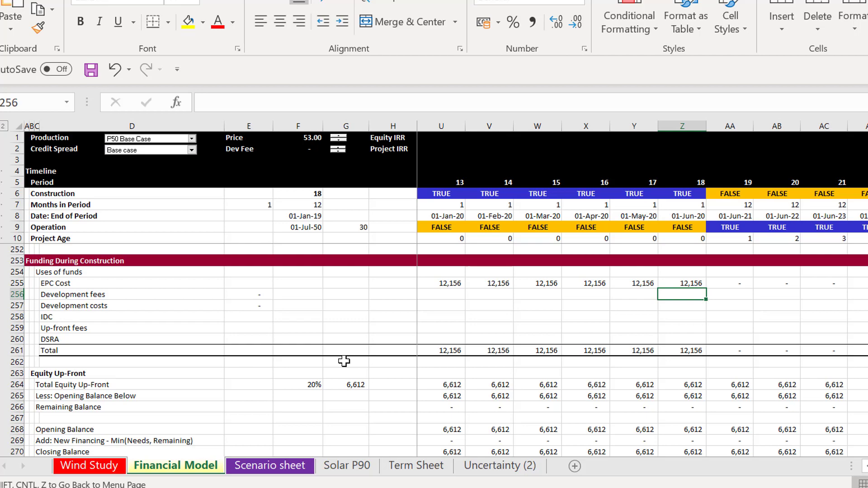
Return from the uses of funds to the Debt Service Reserve Account and examine the period 18 DSRA Requirement rows.
key(Page_Down)
key(Page_Down)
key(Page_Down)
key(Page_Down)
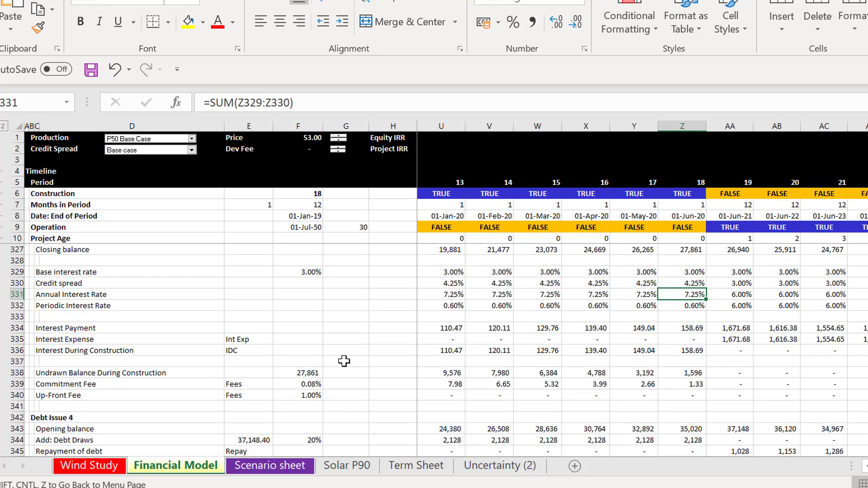
key(Page_Down)
key(Page_Down)
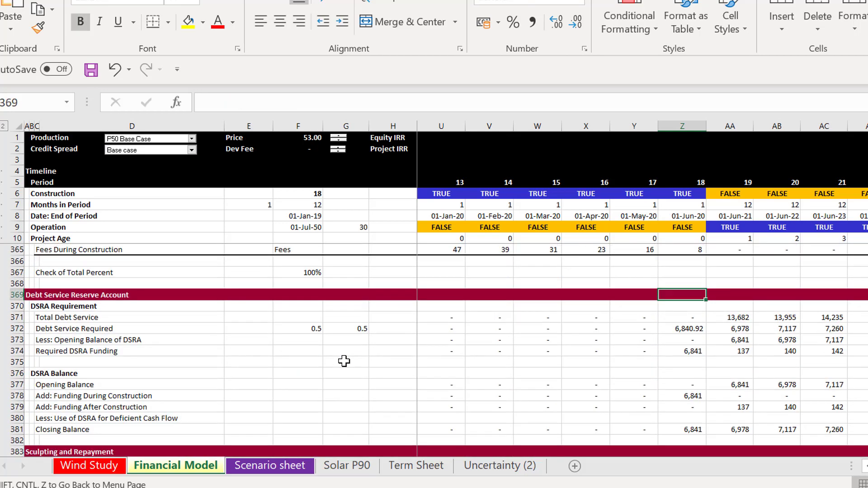
key(Down)
key(Down)
key(Down)
key(Down)
key(Down)
key(Down)
key(Down)
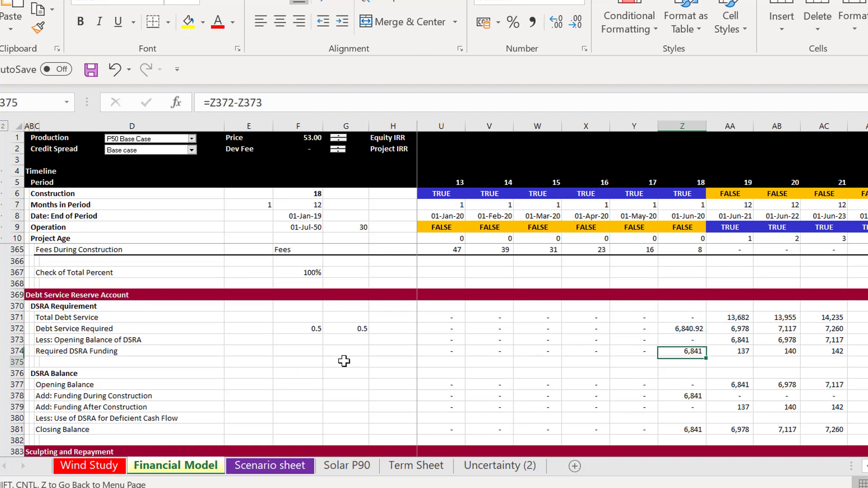
Look through the period 18 DSRA Balance rows down to the closing balance and back to the opening balance.
key(Down)
key(Down)
key(Down)
key(Down)
key(Down)
key(Down)
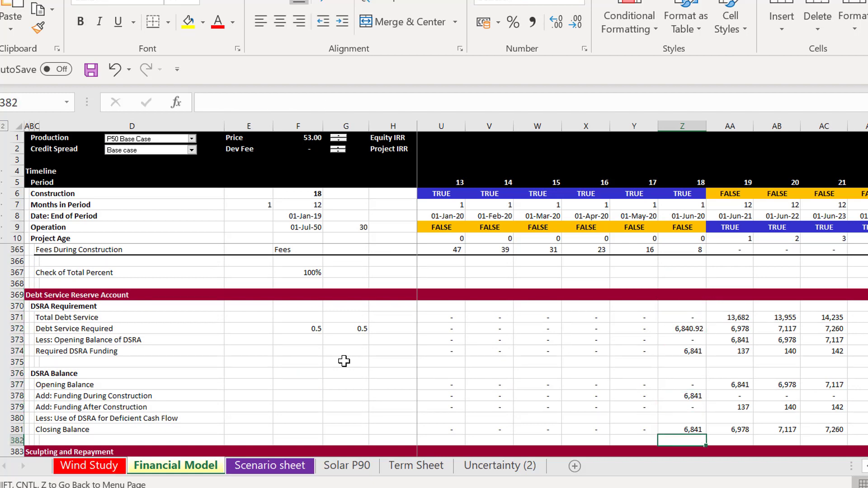
key(Up)
key(Up)
key(Up)
key(Up)
key(Up)
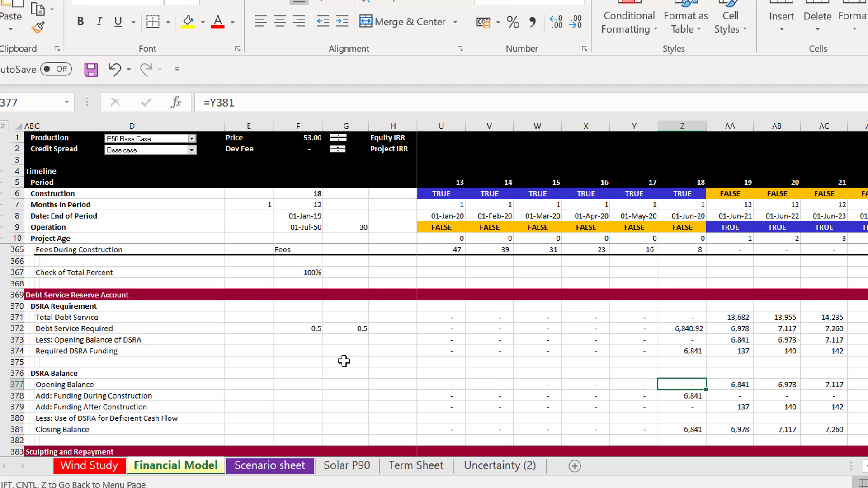
Examine the period 18 Funding During Construction and Funding After Construction cells in the DSRA balance.
key(Down)
key(Down)
key(Down)
key(Up)
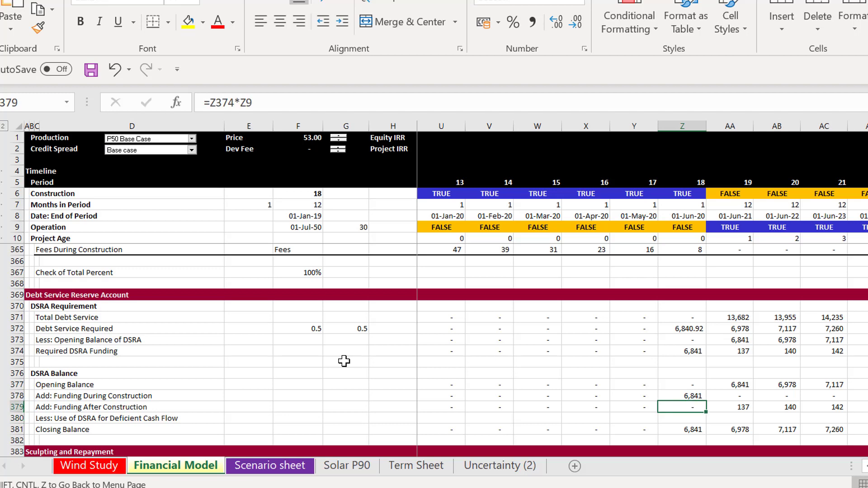
key(Right)
key(Left)
key(Up)
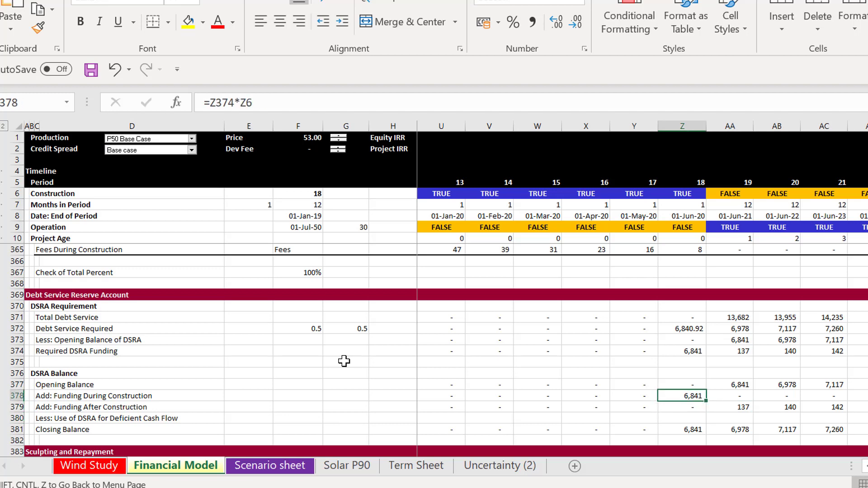
Trace the precedents of the period 18 construction and post-construction funding formulas, then view the period 19 DSRA opening balance.
key(F2)
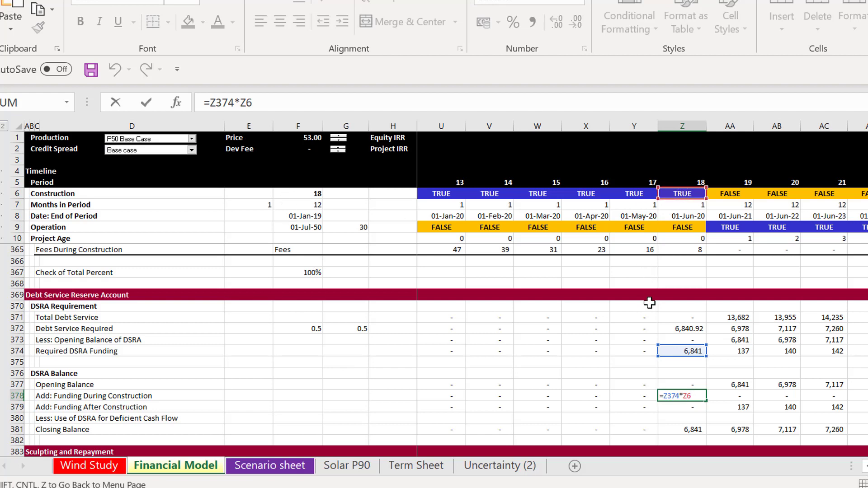
key(ctrl+Return)
key(Down)
key(F2)
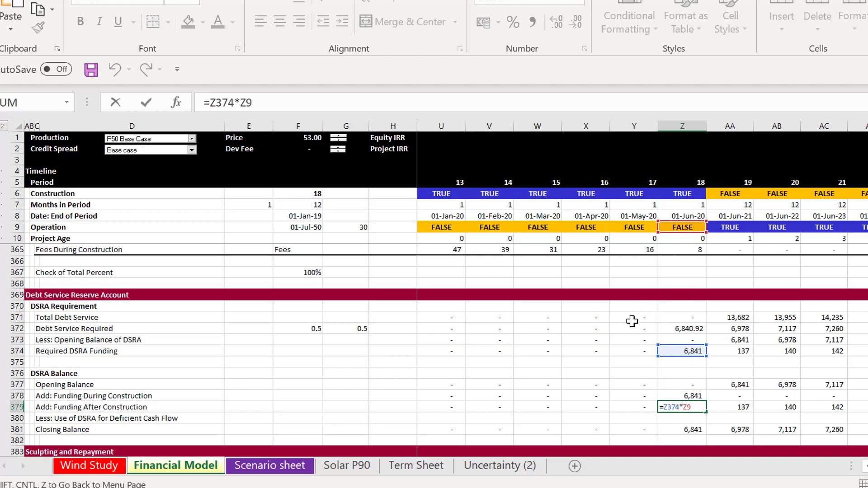
key(ctrl+Return)
key(Right)
key(Up)
key(Up)
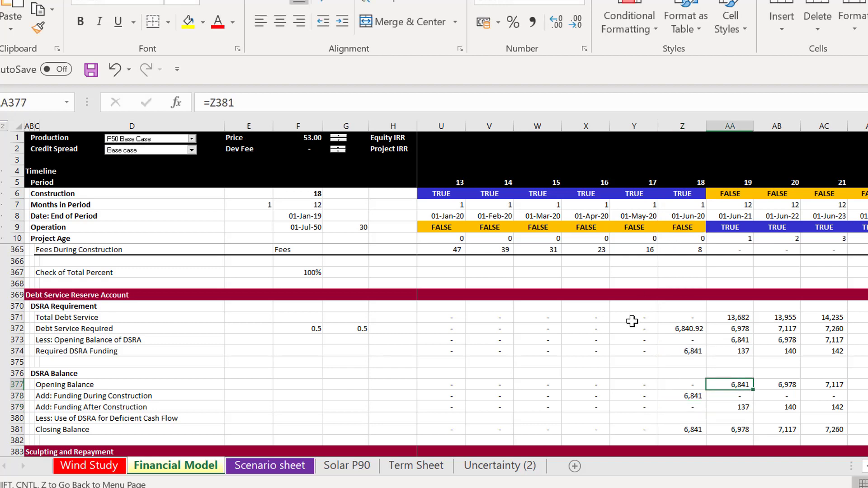
Follow the DSRA closing balance across the operating periods from period 19 to column AT.
key(Down)
key(Down)
key(Down)
key(Right)
key(Right)
key(Right)
key(Right)
key(Right)
key(Right)
key(Right)
key(Right)
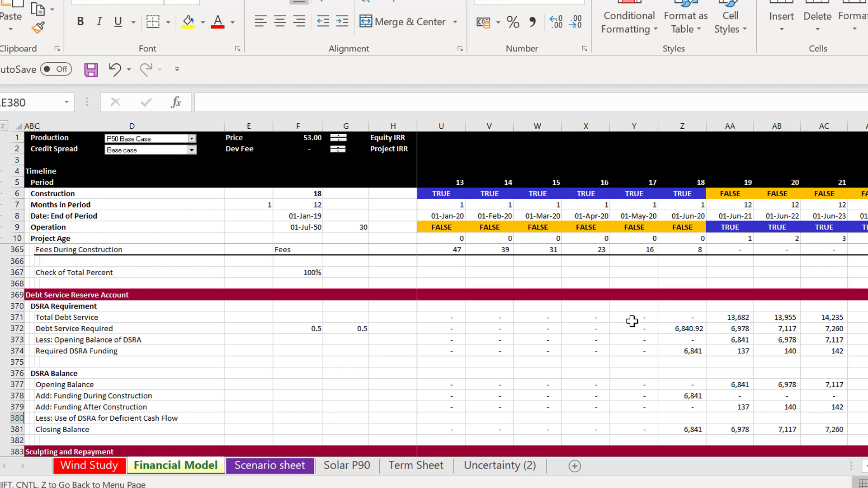
key(Down)
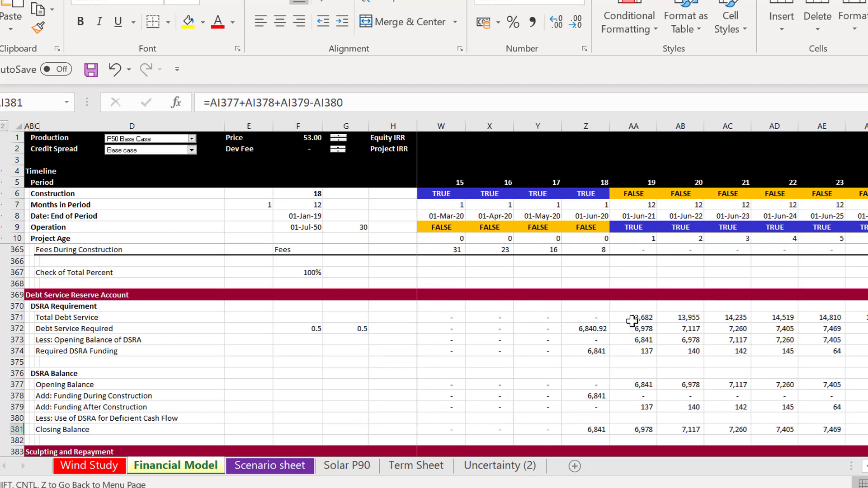
key(Right)
key(Right)
key(Right)
key(Right)
key(Right)
key(Right)
key(Right)
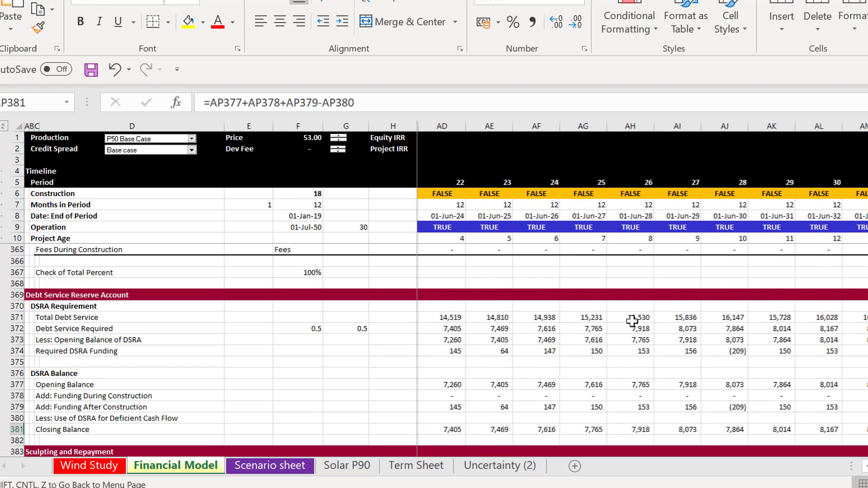
key(Right)
key(Right)
key(Right)
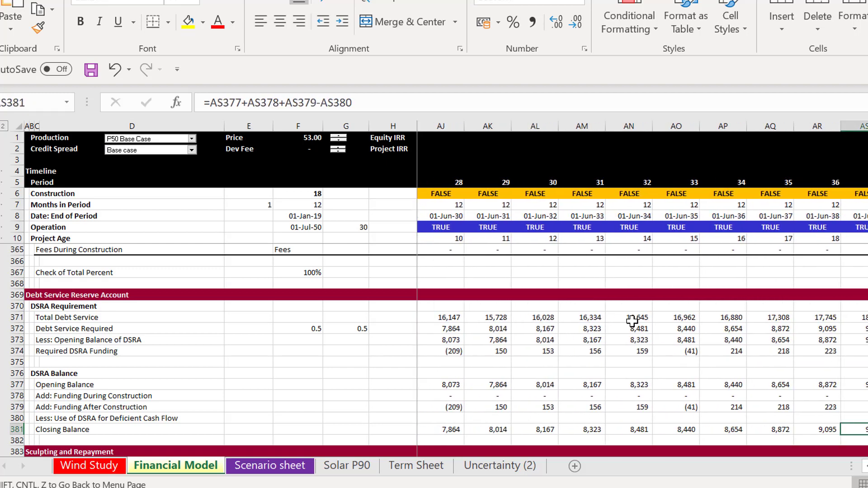
key(Right)
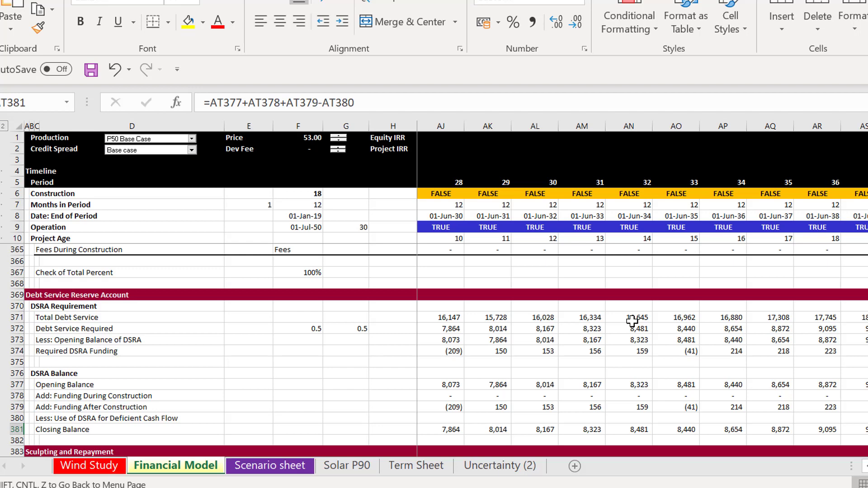
Examine the column AT DSRA balance formulas for both funding rows, deficient cash flow use and closing balance.
key(Up)
key(Up)
key(Up)
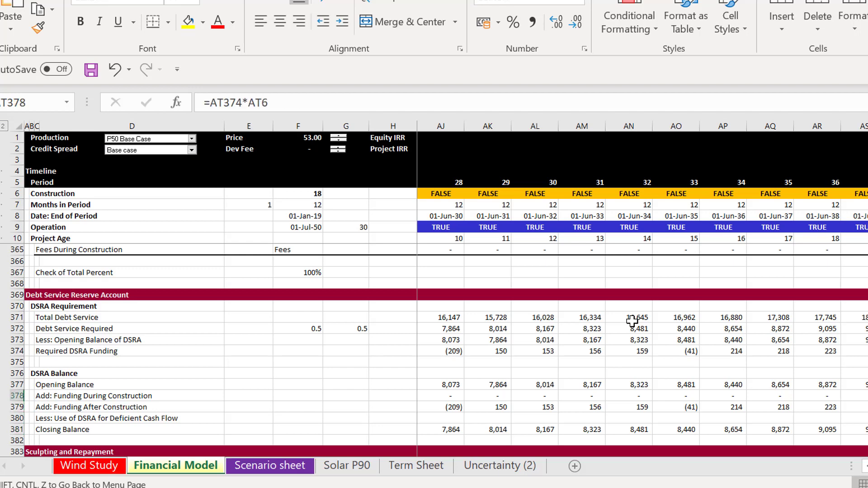
key(Down)
key(Down)
key(Down)
key(Up)
key(Up)
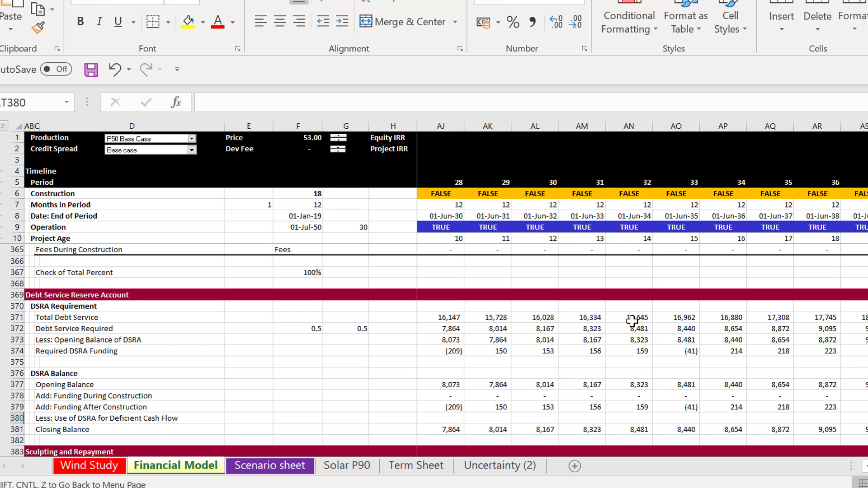
key(Down)
key(Down)
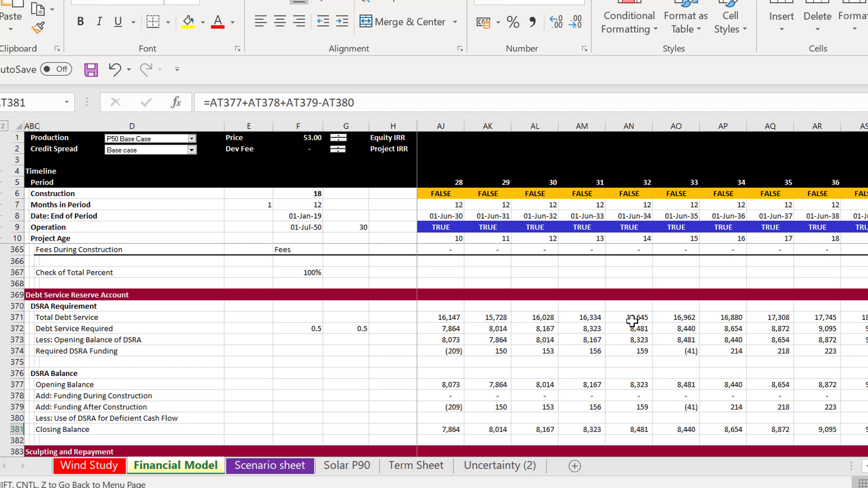
Look over the Total Debt Service formula in column AU and the DSRA requirement rows down to Required DSRA Funding in column AT.
key(Up)
key(Up)
key(Up)
key(Up)
key(Up)
key(Up)
key(Up)
key(Up)
key(Up)
key(Up)
key(Up)
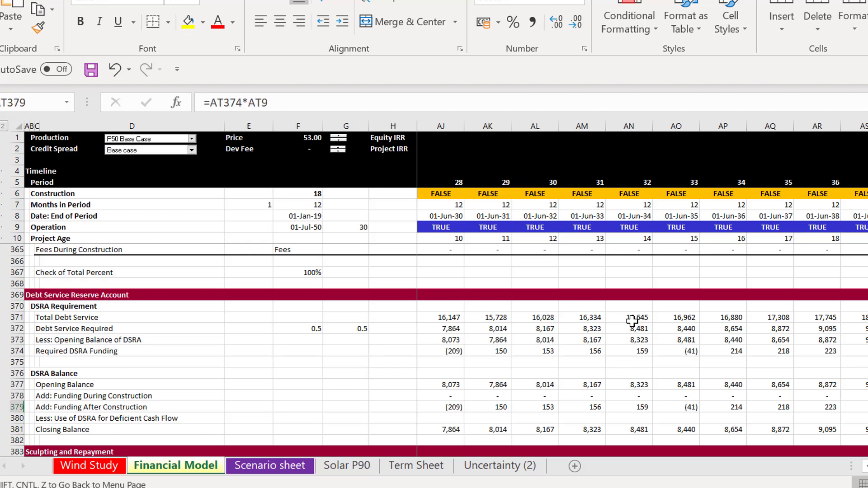
key(Down)
key(Right)
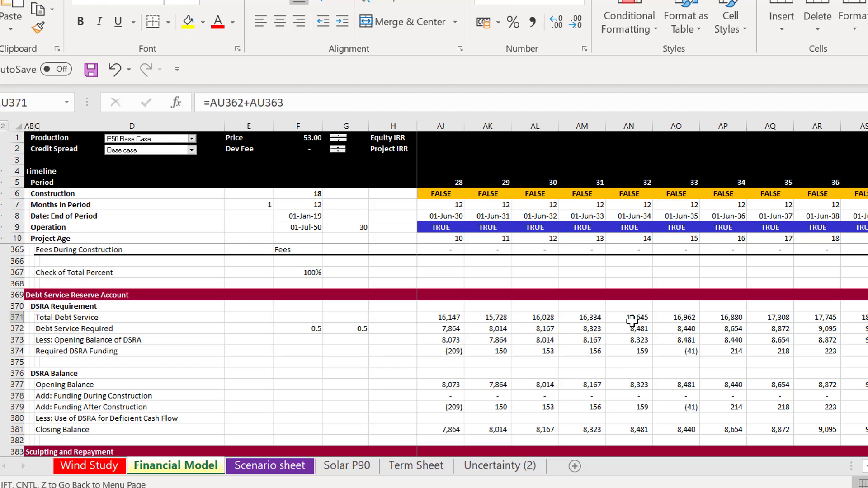
key(Down)
key(Left)
key(Down)
key(Down)
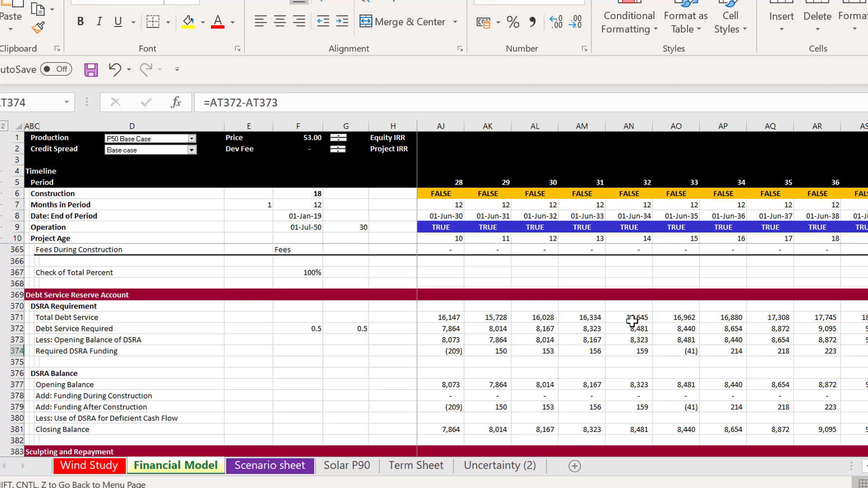
Compare column AU's Total Debt Service with column AT's Debt Service Required, opening balance deduction and Required DSRA Funding formulas.
key(Up)
key(Up)
key(Up)
key(Right)
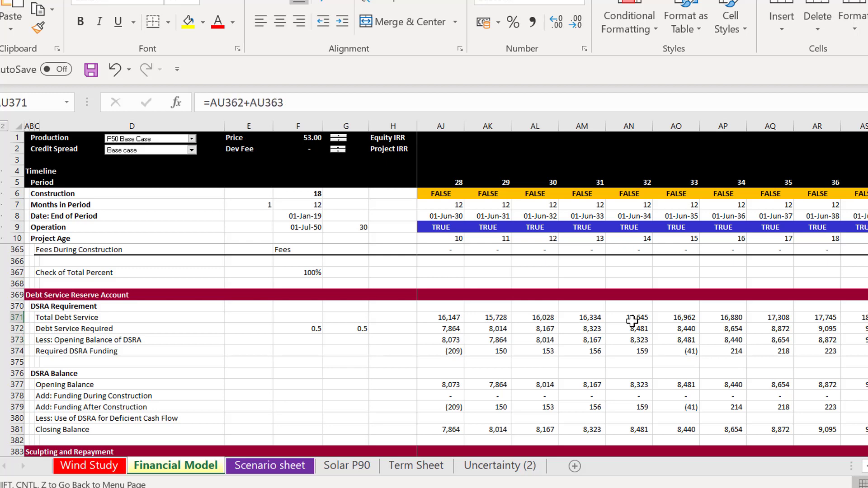
key(Down)
key(Left)
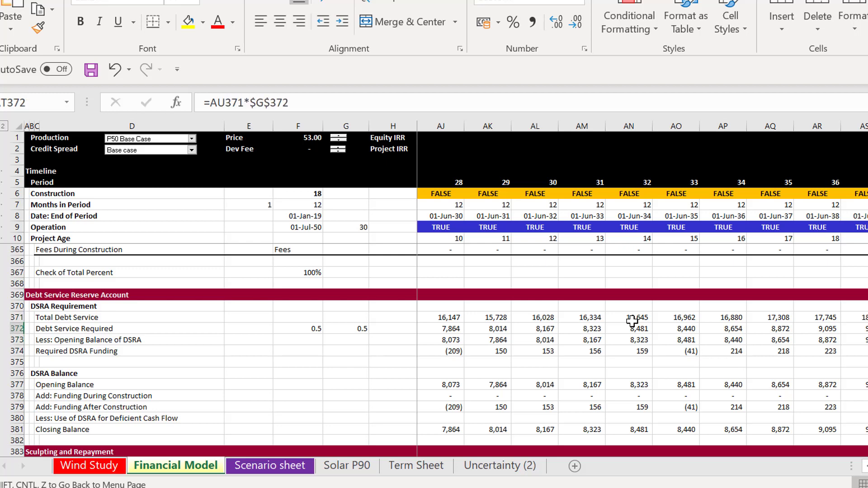
key(Down)
key(Down)
key(Down)
key(Up)
key(Up)
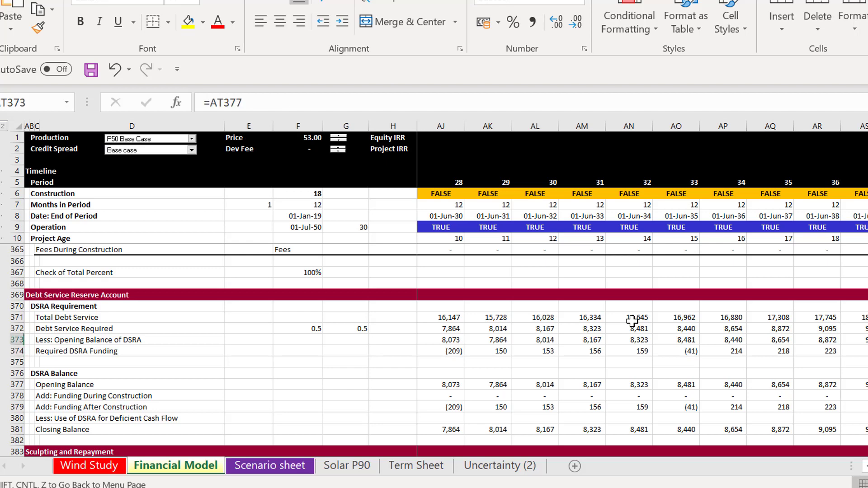
key(Down)
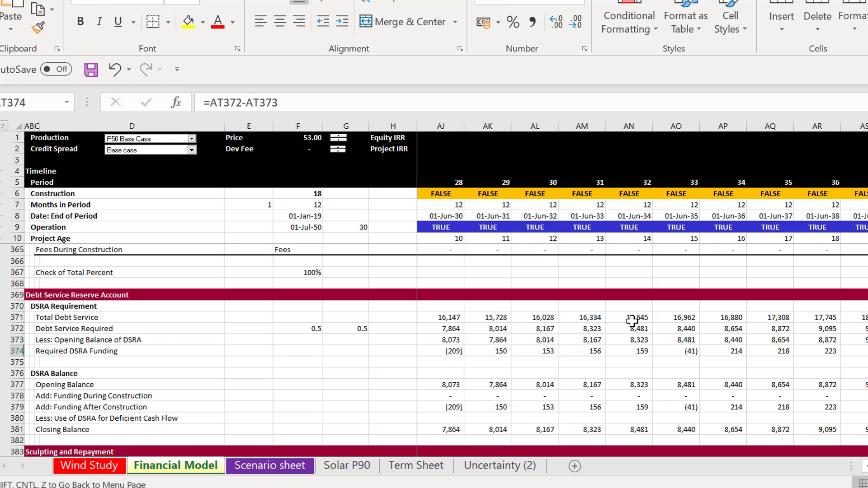
Follow column AT from Required DSRA Funding to the DSRA closing balance and back to Funding After Construction.
key(Down)
key(Down)
key(Down)
key(Down)
key(Down)
key(Down)
key(Down)
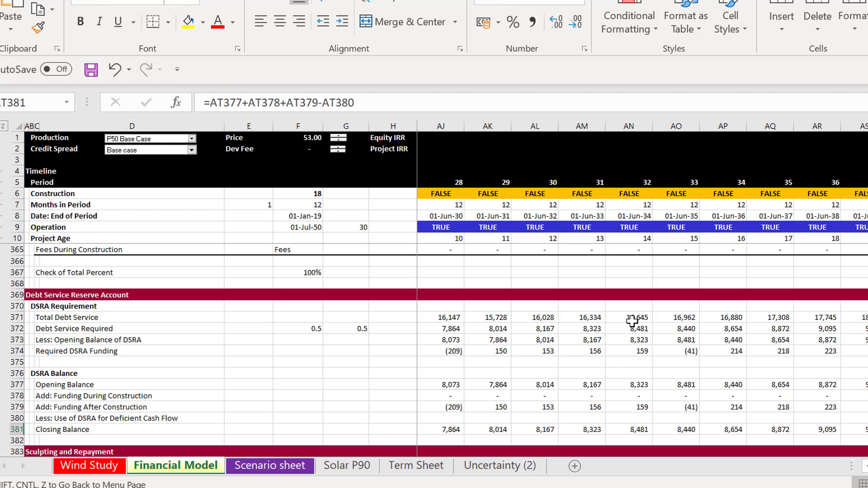
key(Up)
key(Up)
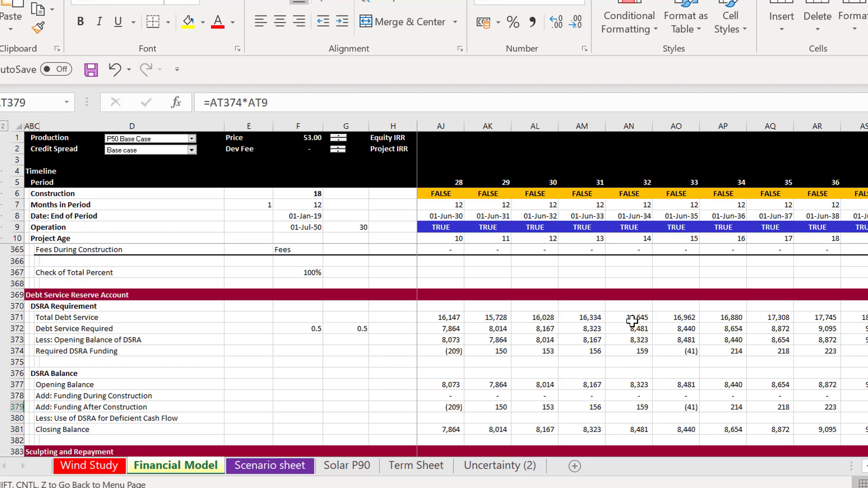
Look back along the Funding After Construction row from column AT to period 16.
key(Left)
key(Left)
key(Left)
key(Left)
key(Left)
key(Left)
key(Left)
key(Left)
key(Left)
key(Left)
key(Left)
key(Left)
key(Left)
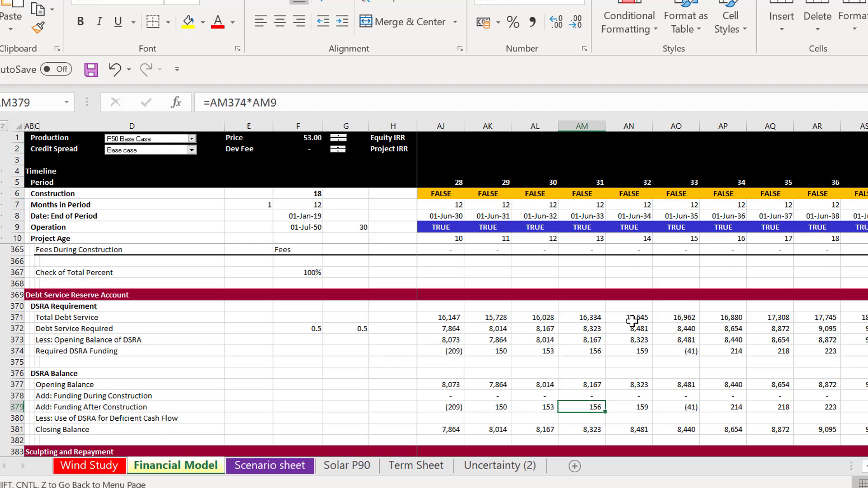
key(Left)
key(Left)
key(Left)
key(Left)
key(Left)
key(Left)
key(Left)
key(Left)
key(Left)
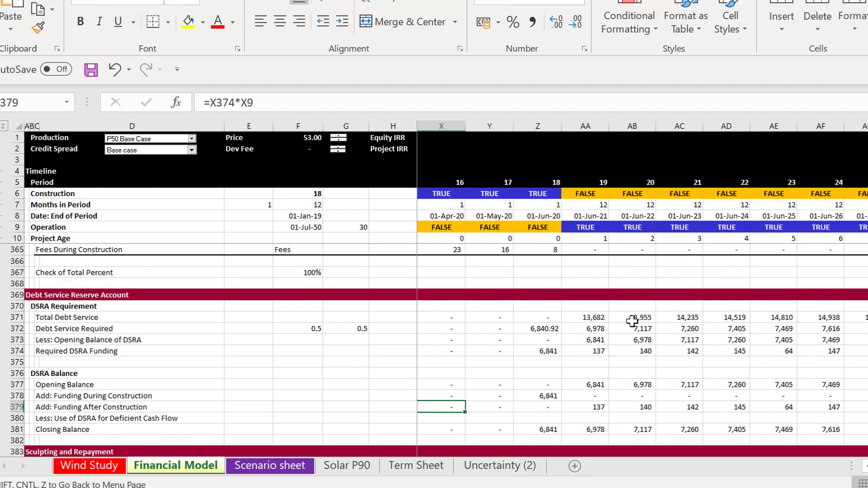
View the Sculpting and Repayment section for period 18 down to the Interest rate index row.
key(Right)
key(Right)
key(Down)
key(Down)
key(Down)
key(Down)
key(Down)
key(Down)
key(Down)
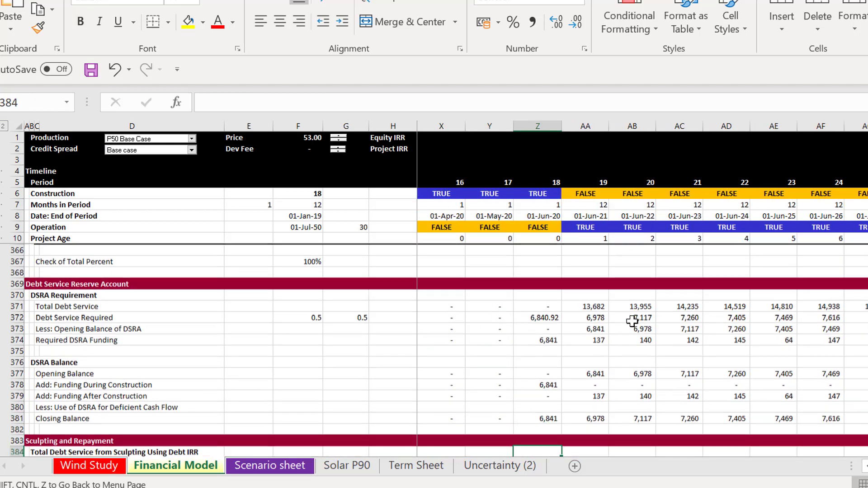
key(Down)
key(Down)
key(Down)
key(Down)
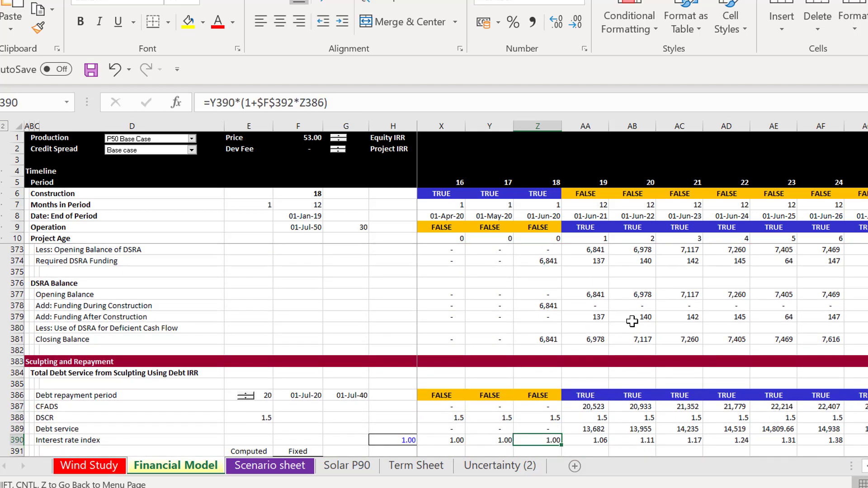
Examine the period 19 CFADS formula and the sculpting rows below it, from DSCR down to LLCR.
key(Up)
key(Up)
key(Up)
key(Right)
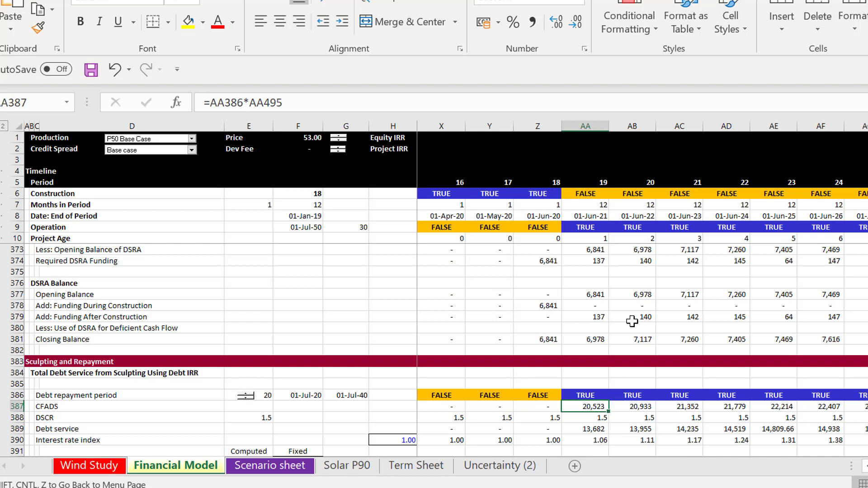
key(Down)
key(Down)
key(Down)
key(Down)
key(Down)
key(Down)
key(Down)
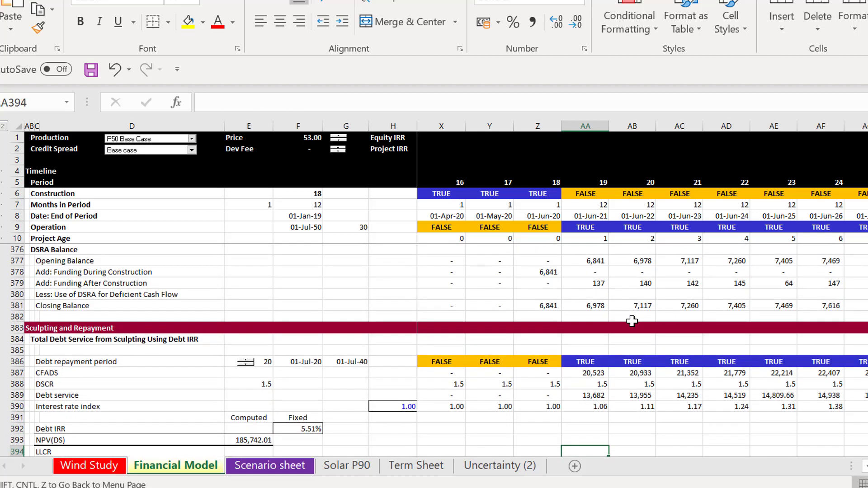
Go back to the period 19 CFADS cell in the sculpting section and review its formula.
key(Up)
key(Up)
key(Up)
key(Up)
key(Up)
key(Up)
key(Up)
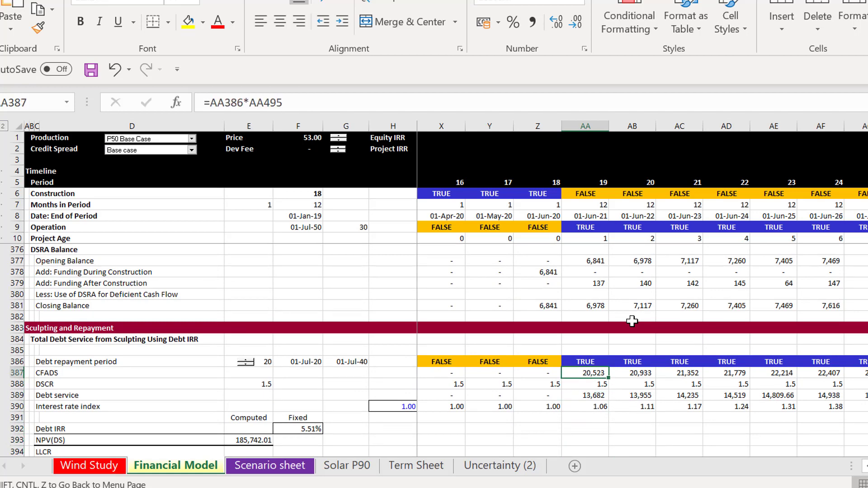
Examine period 19 from the sculpting rows through Capturing Debt Issue (Debt Issue 1) to the Periodic Interest Rate of Non-Capture Issue 2.
key(Down)
key(Down)
key(Down)
key(Down)
key(Down)
key(Down)
key(Down)
key(Down)
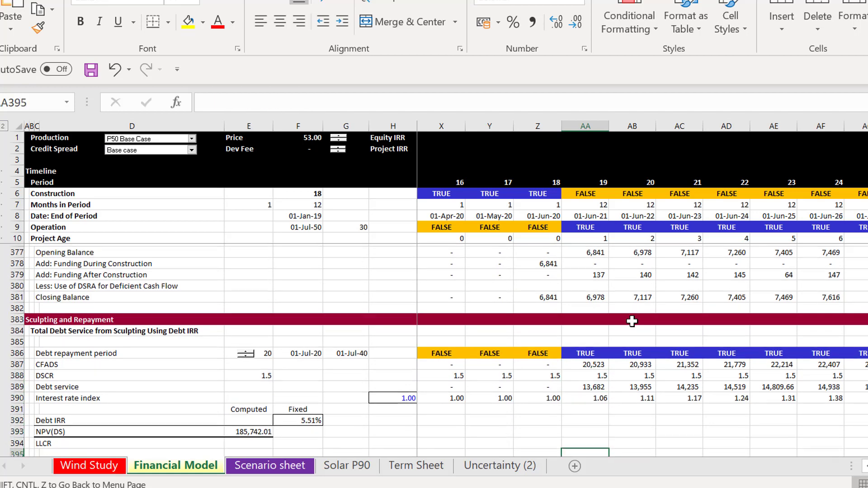
key(Down)
key(Down)
key(Down)
key(Down)
key(Down)
key(Down)
key(Down)
key(Down)
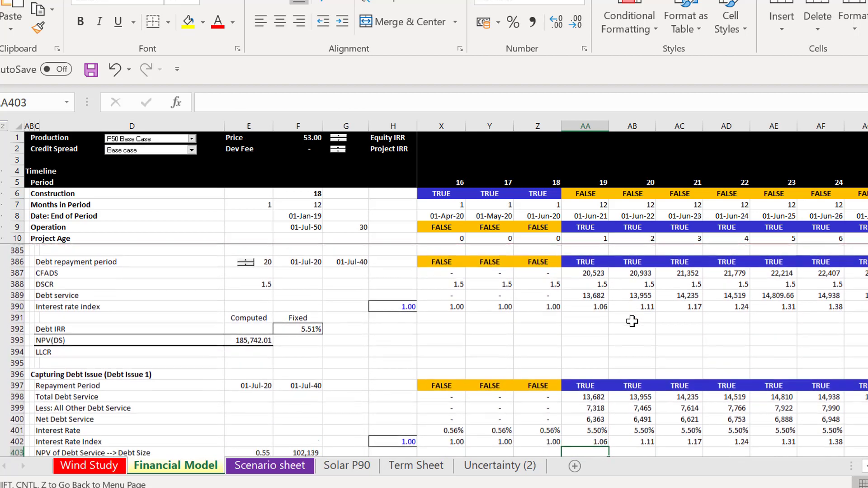
key(Down)
key(Down)
key(Down)
key(Down)
key(Down)
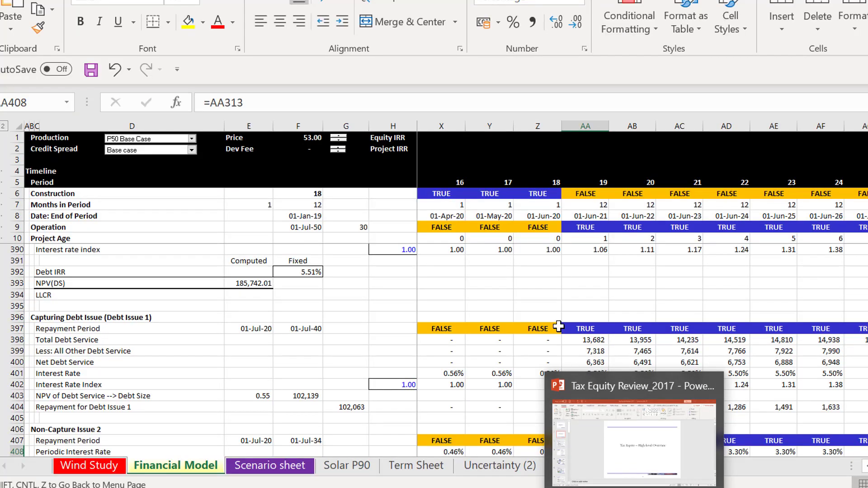
click(633, 300)
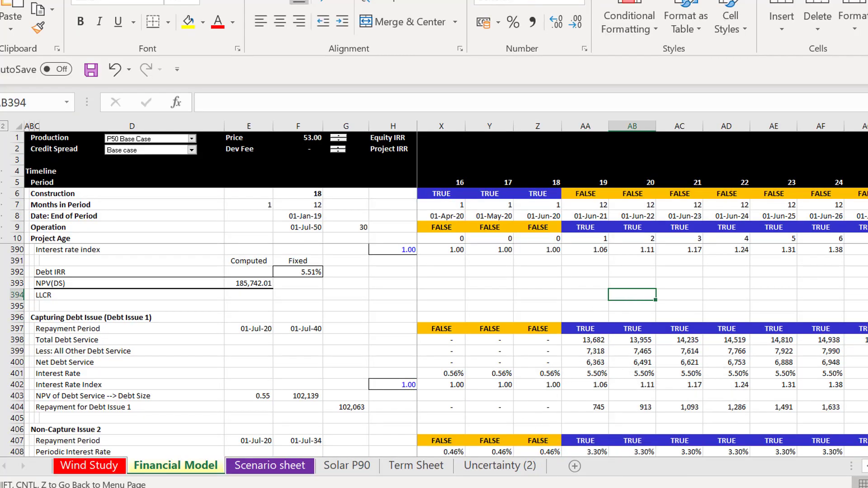